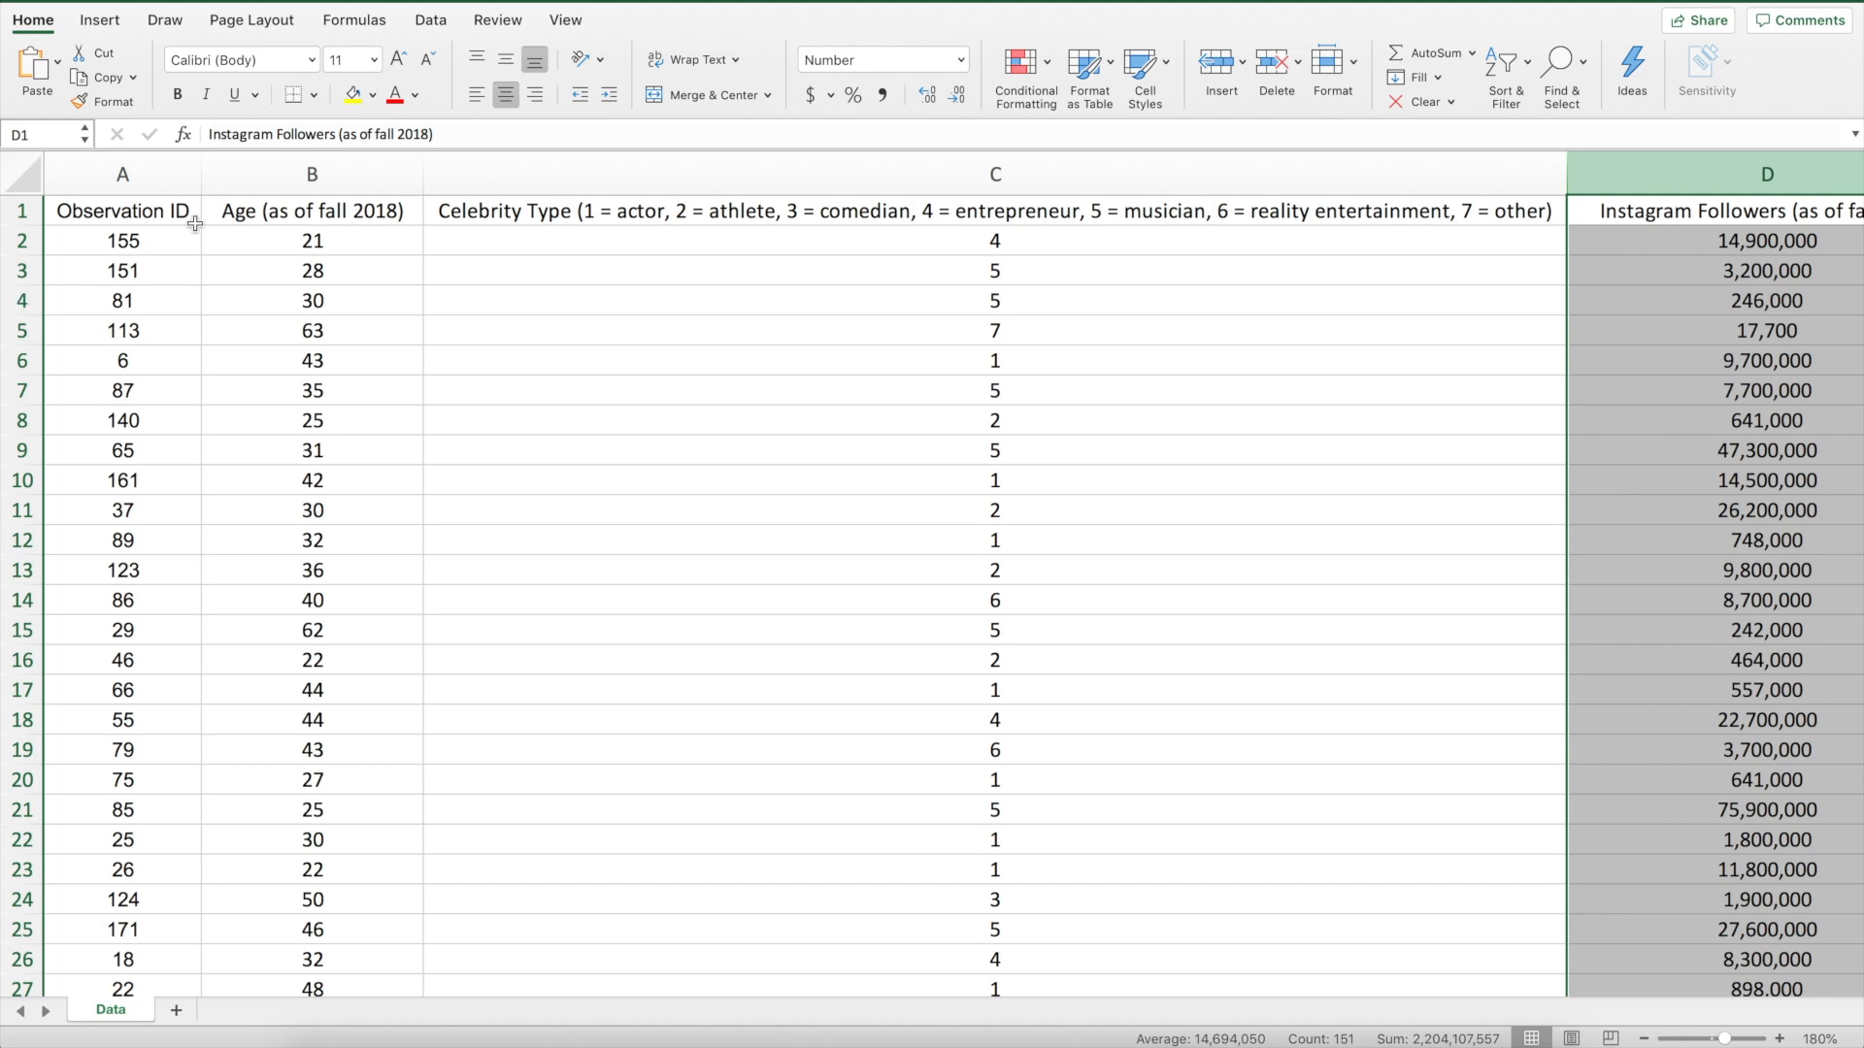
# Examine the Observation ID, Age, Celebrity Type and Instagram Followers columns and one sample data row
pyautogui.click(123, 175)
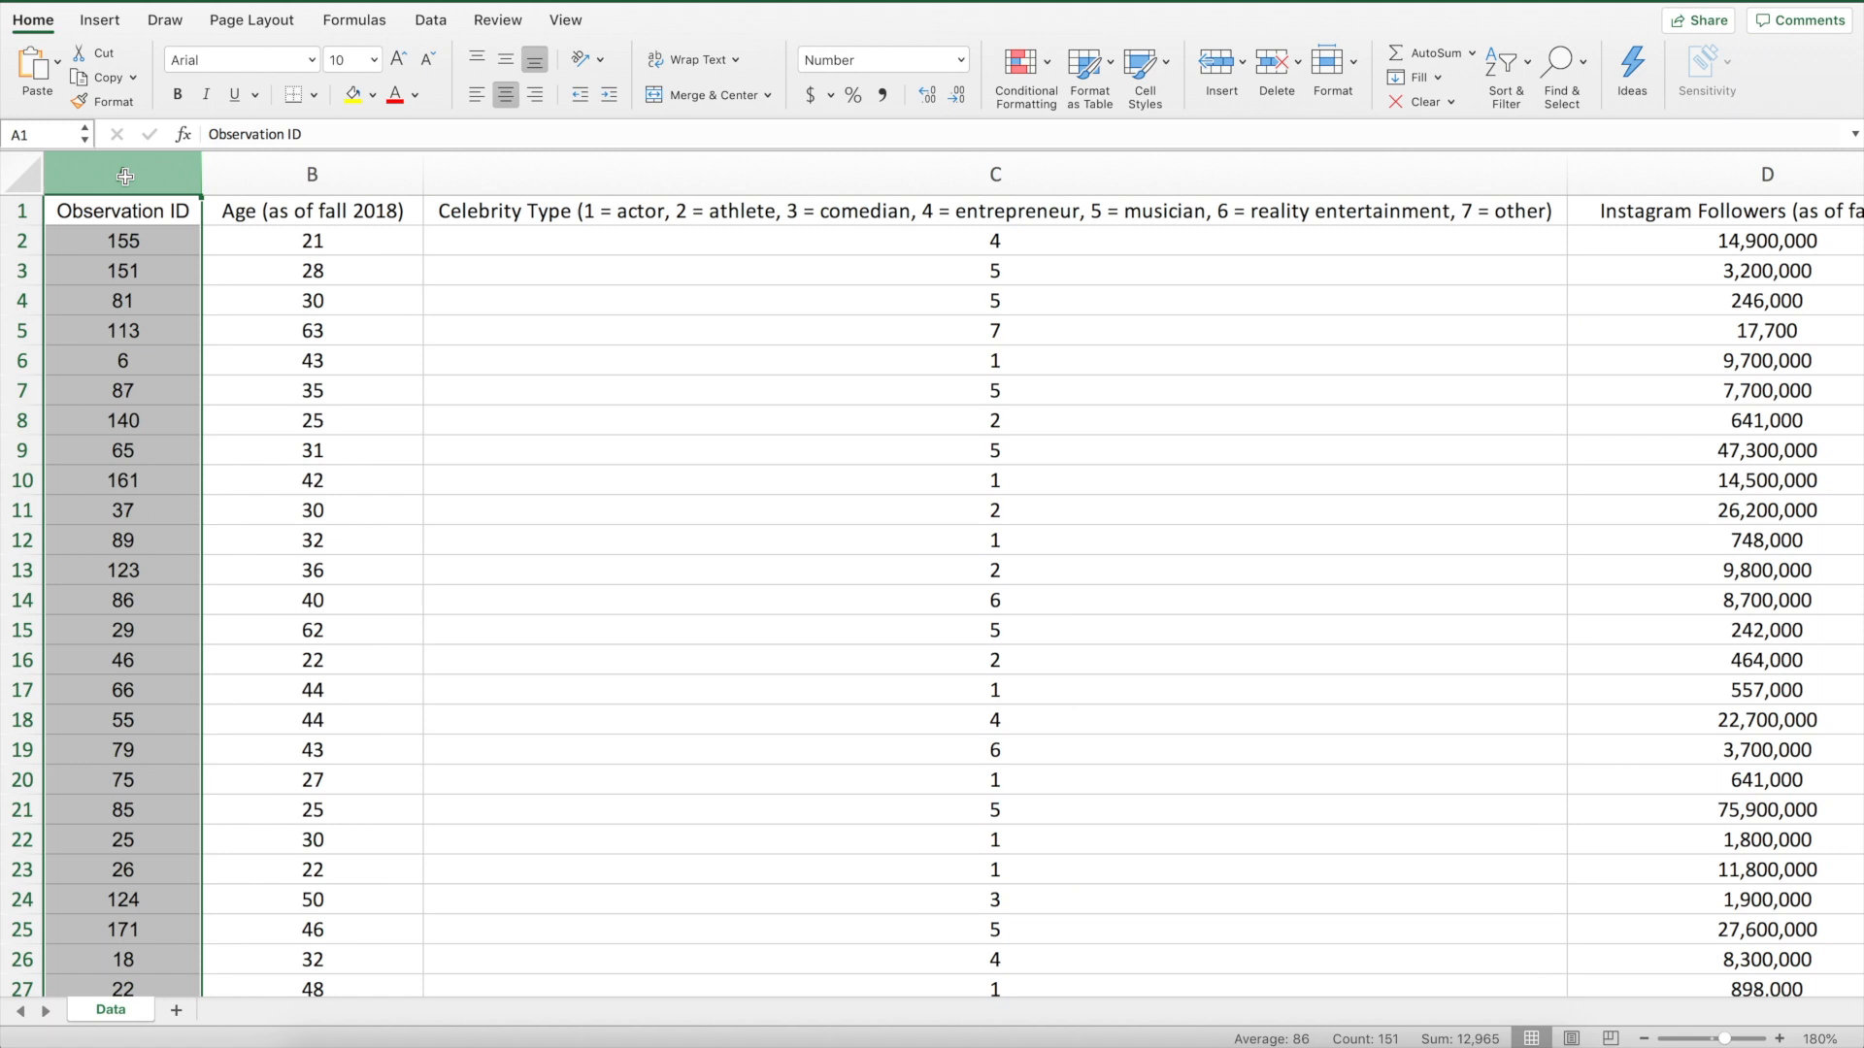
pyautogui.click(300, 170)
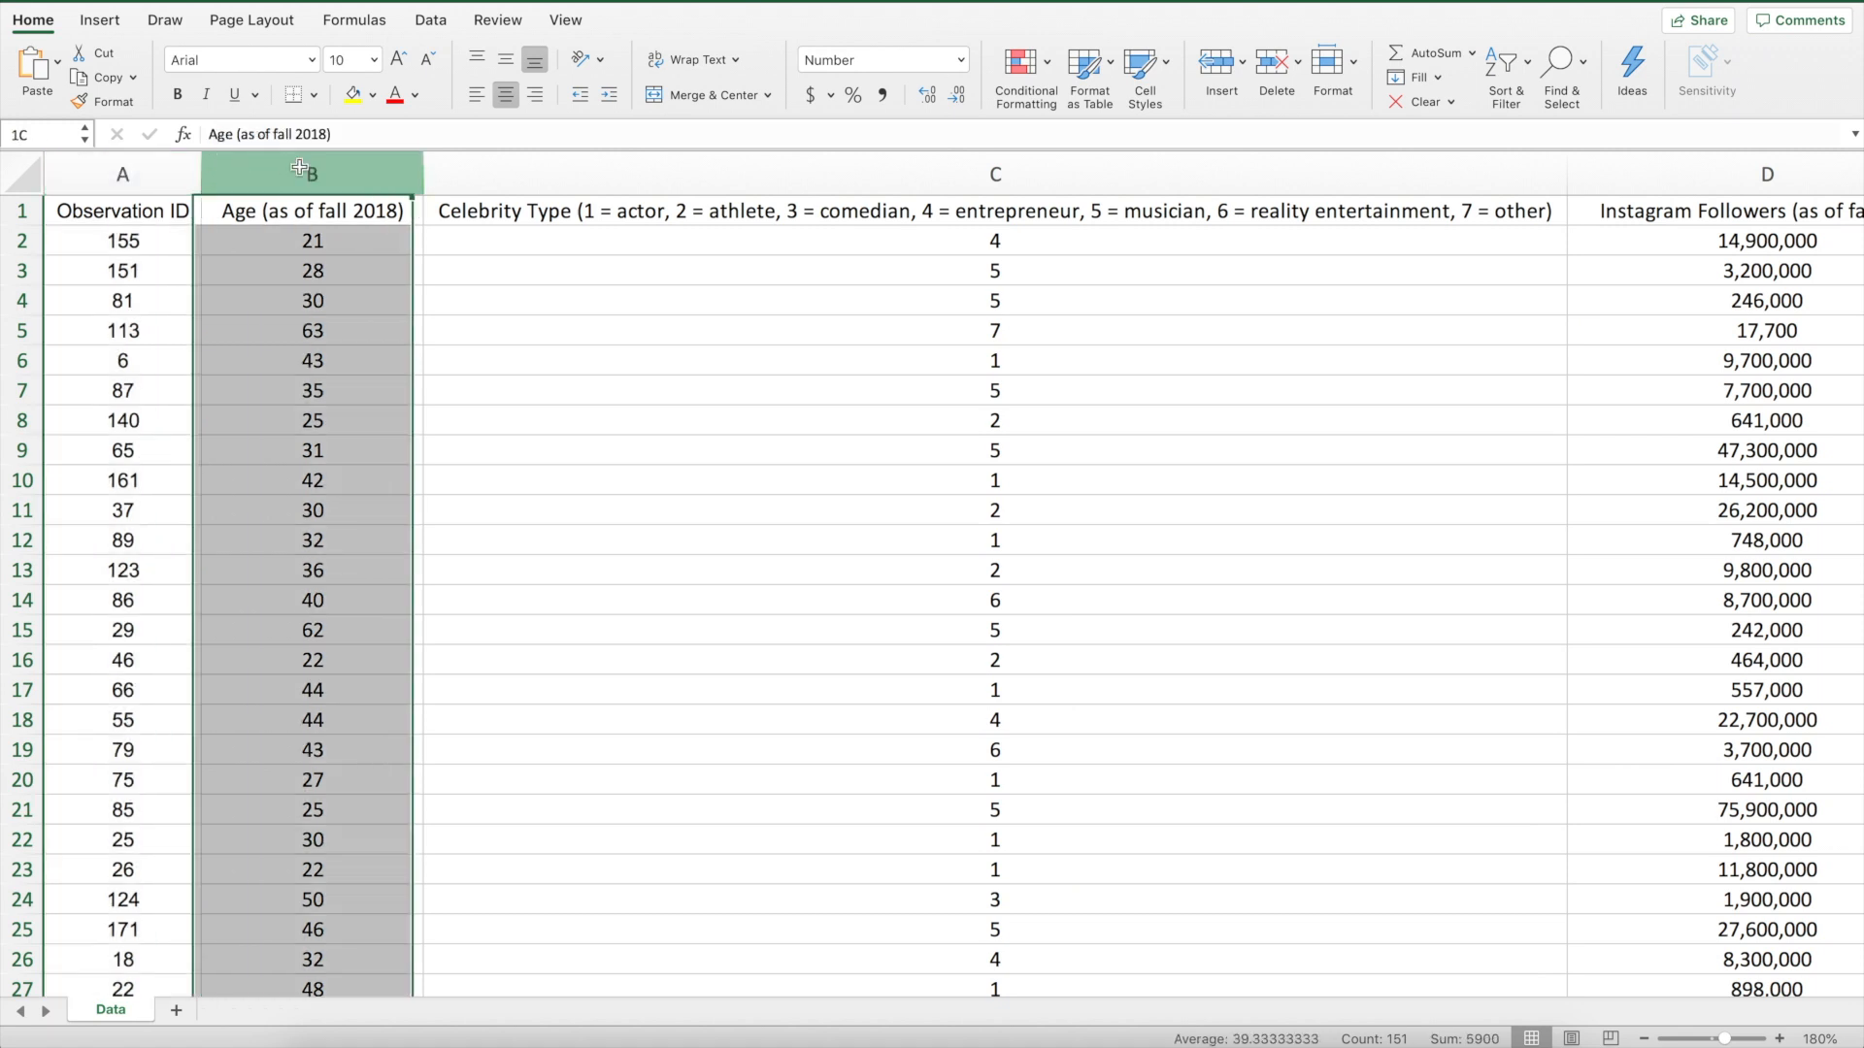
pyautogui.click(983, 171)
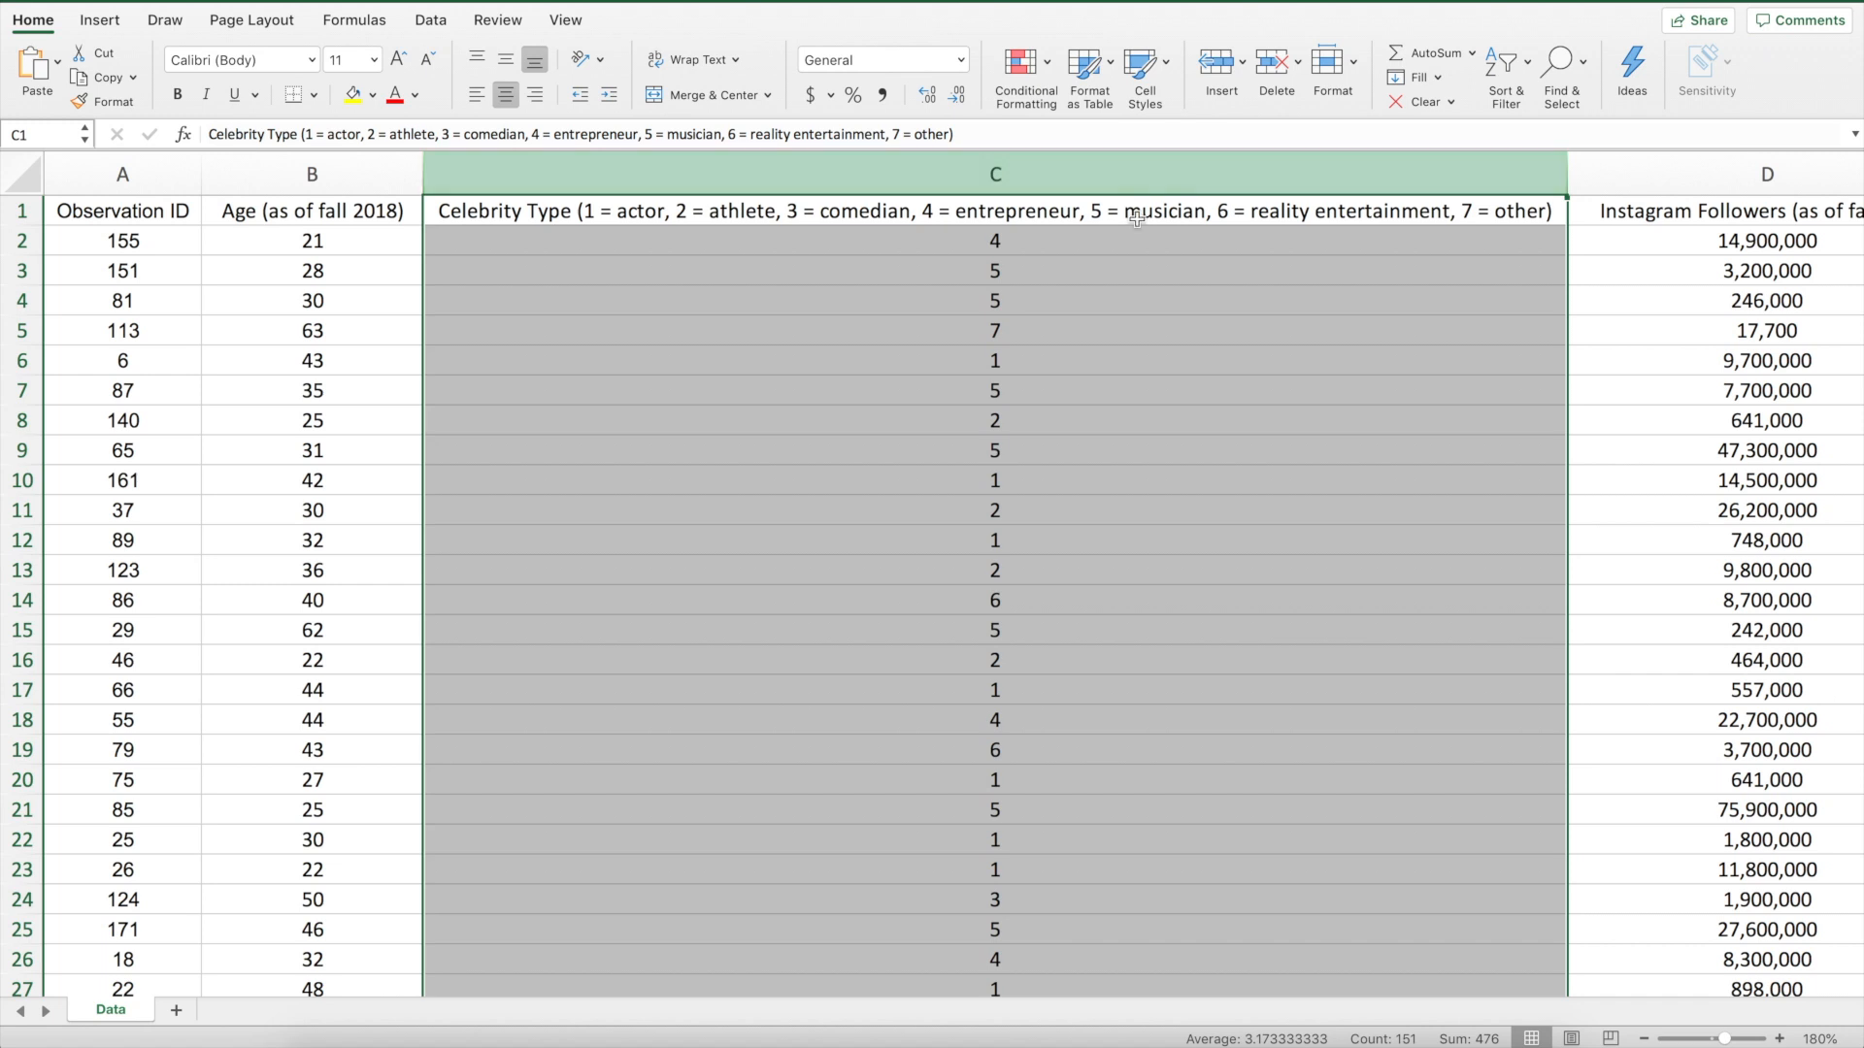
pyautogui.hscroll(5, 1592, 296)
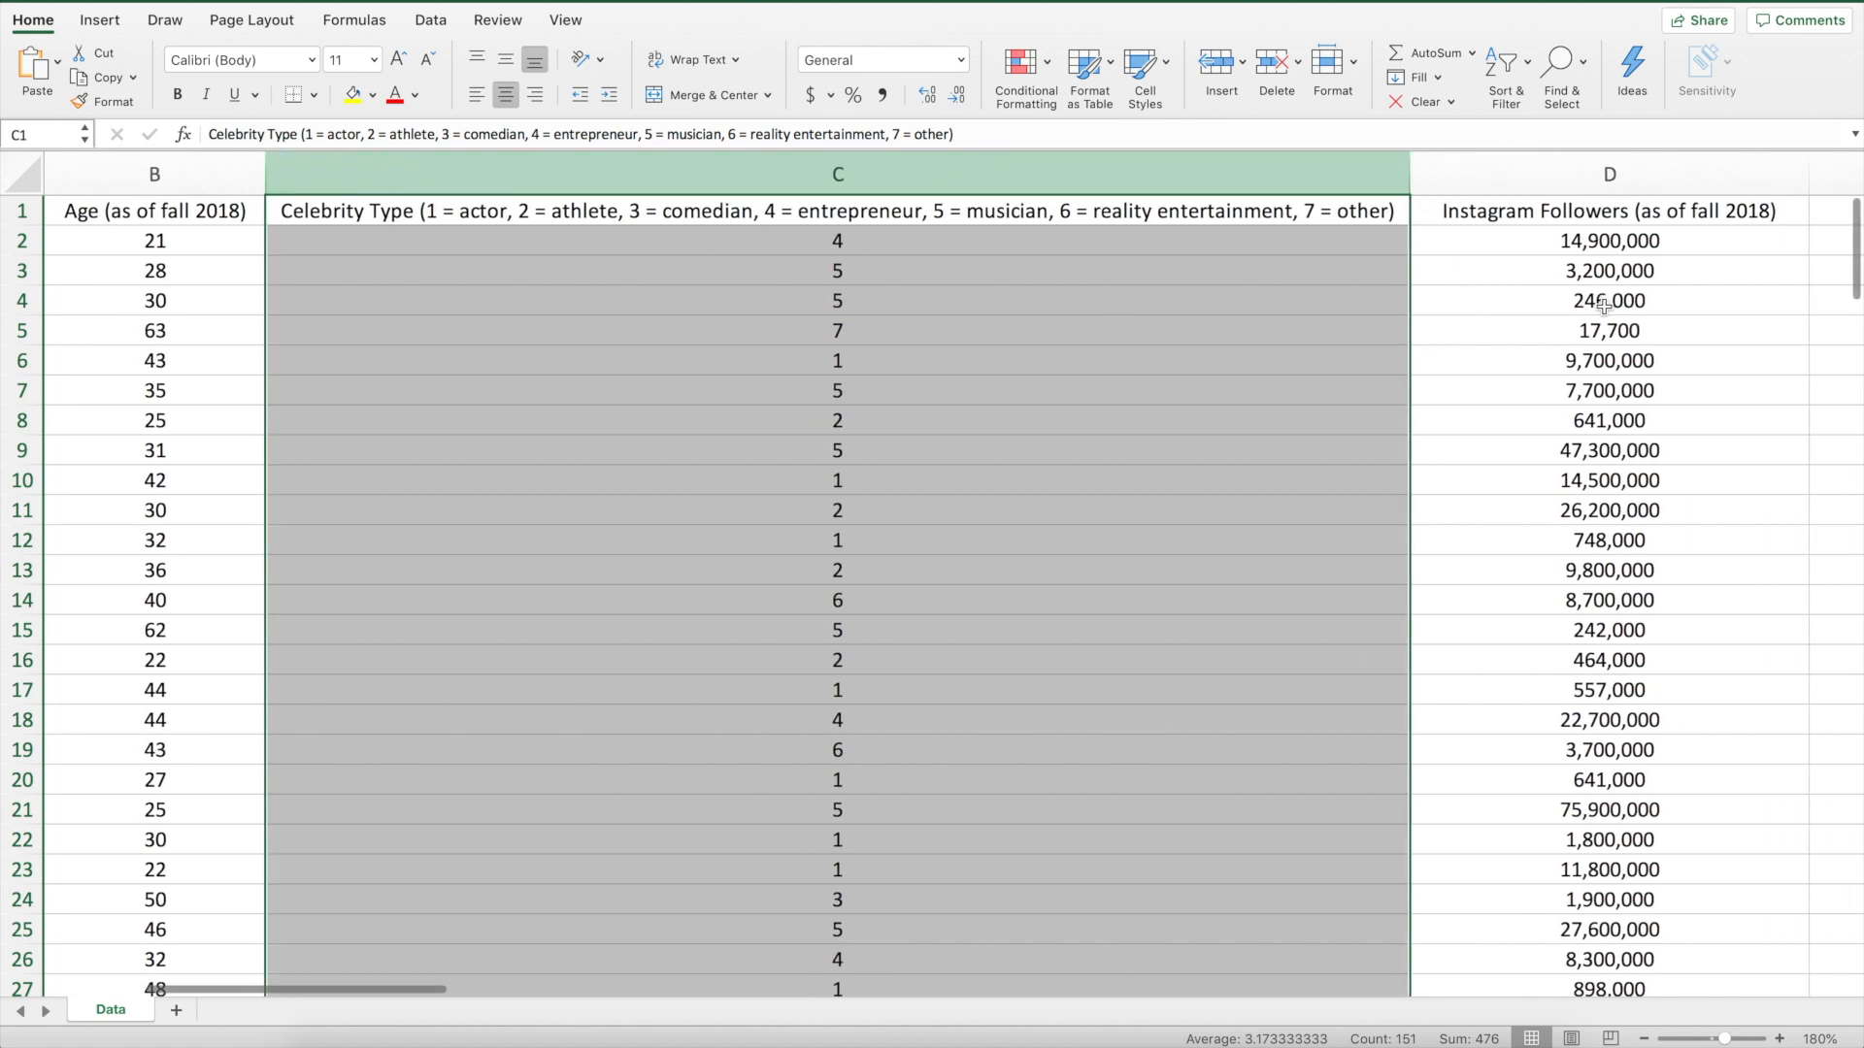
pyautogui.click(1438, 175)
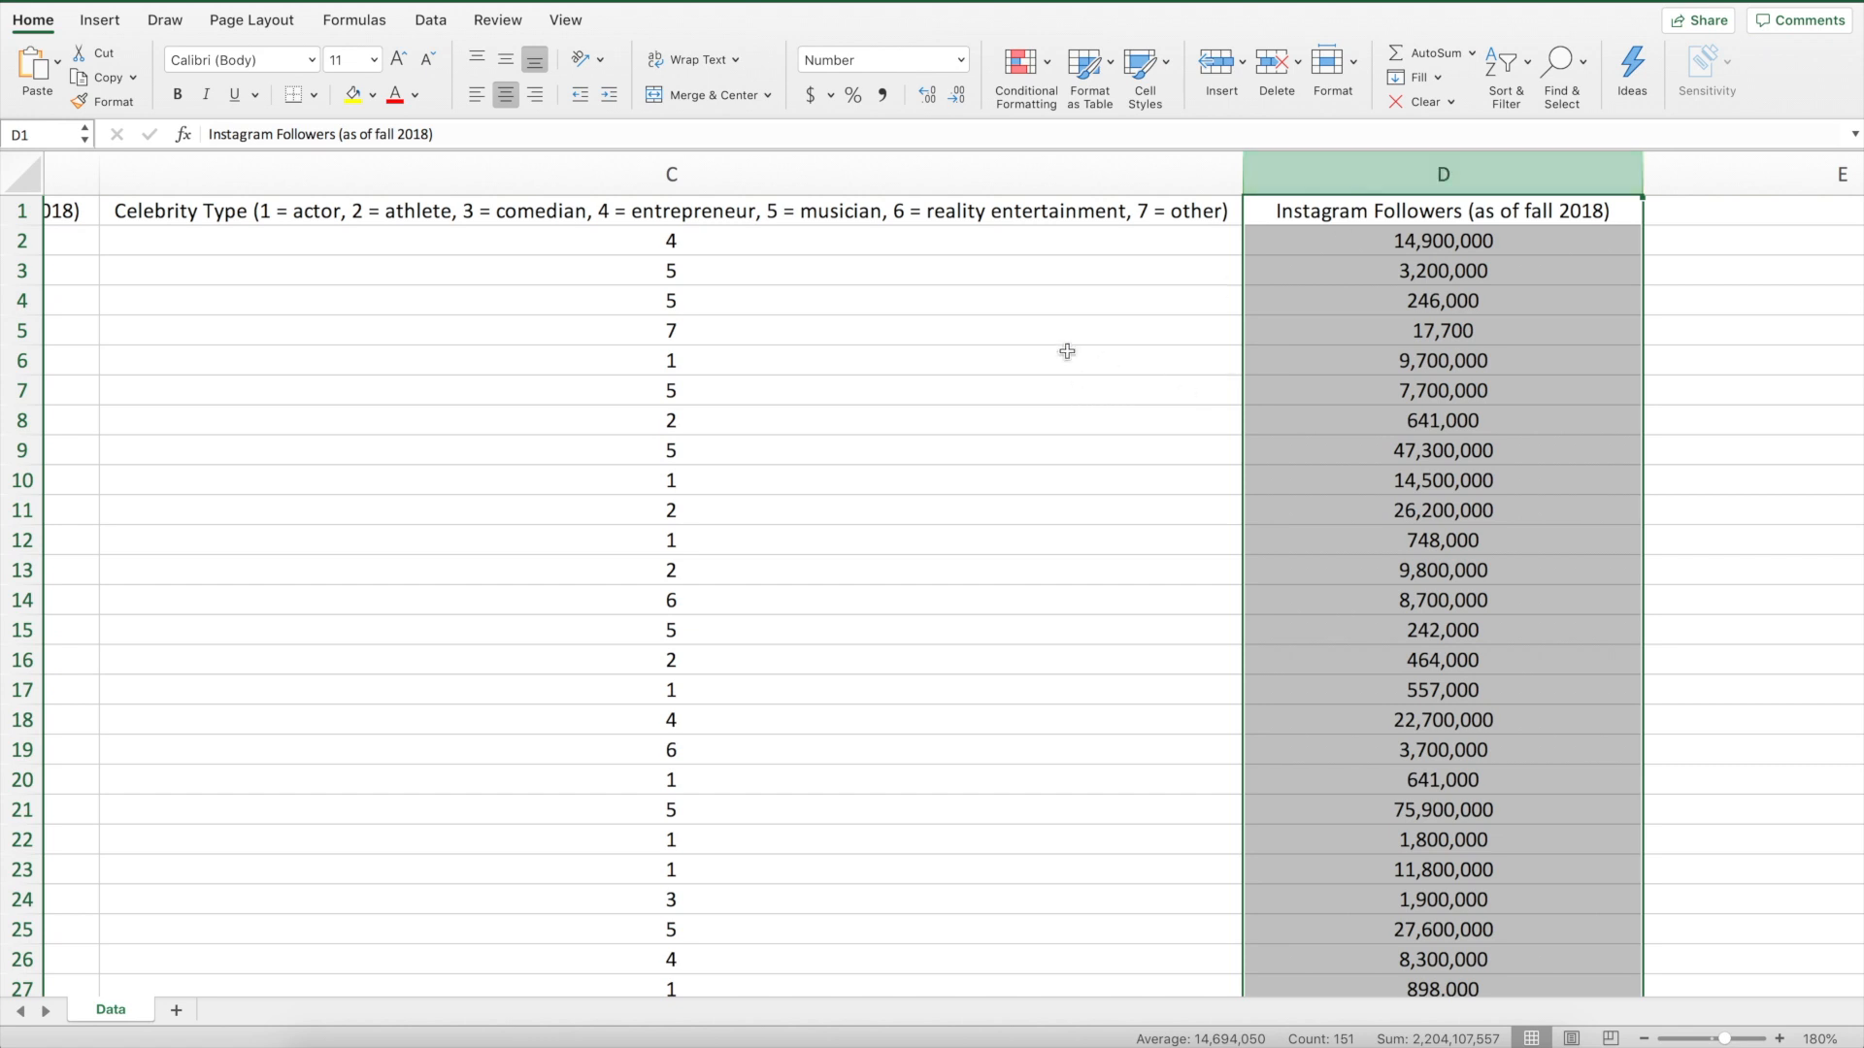
pyautogui.click(23, 331)
pyautogui.hscroll(-2, 363, 313)
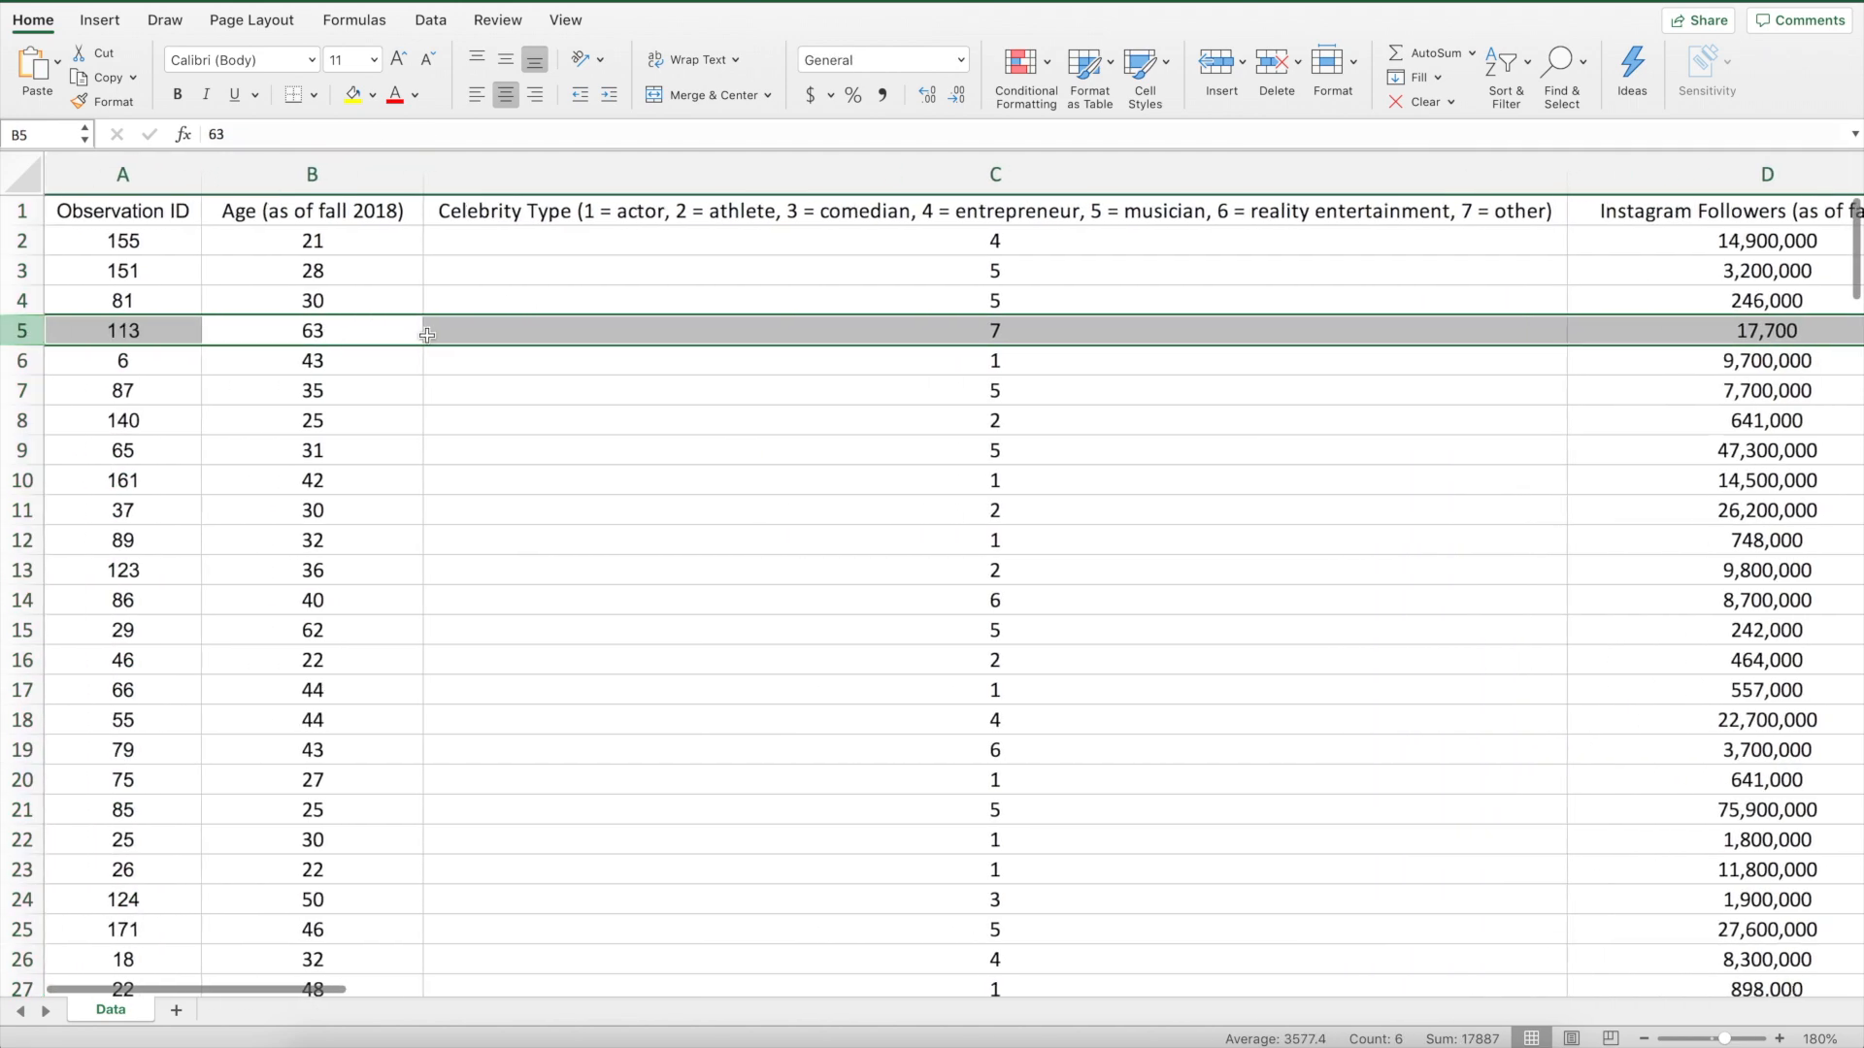
pyautogui.click(354, 335)
pyautogui.click(1034, 330)
pyautogui.click(1753, 330)
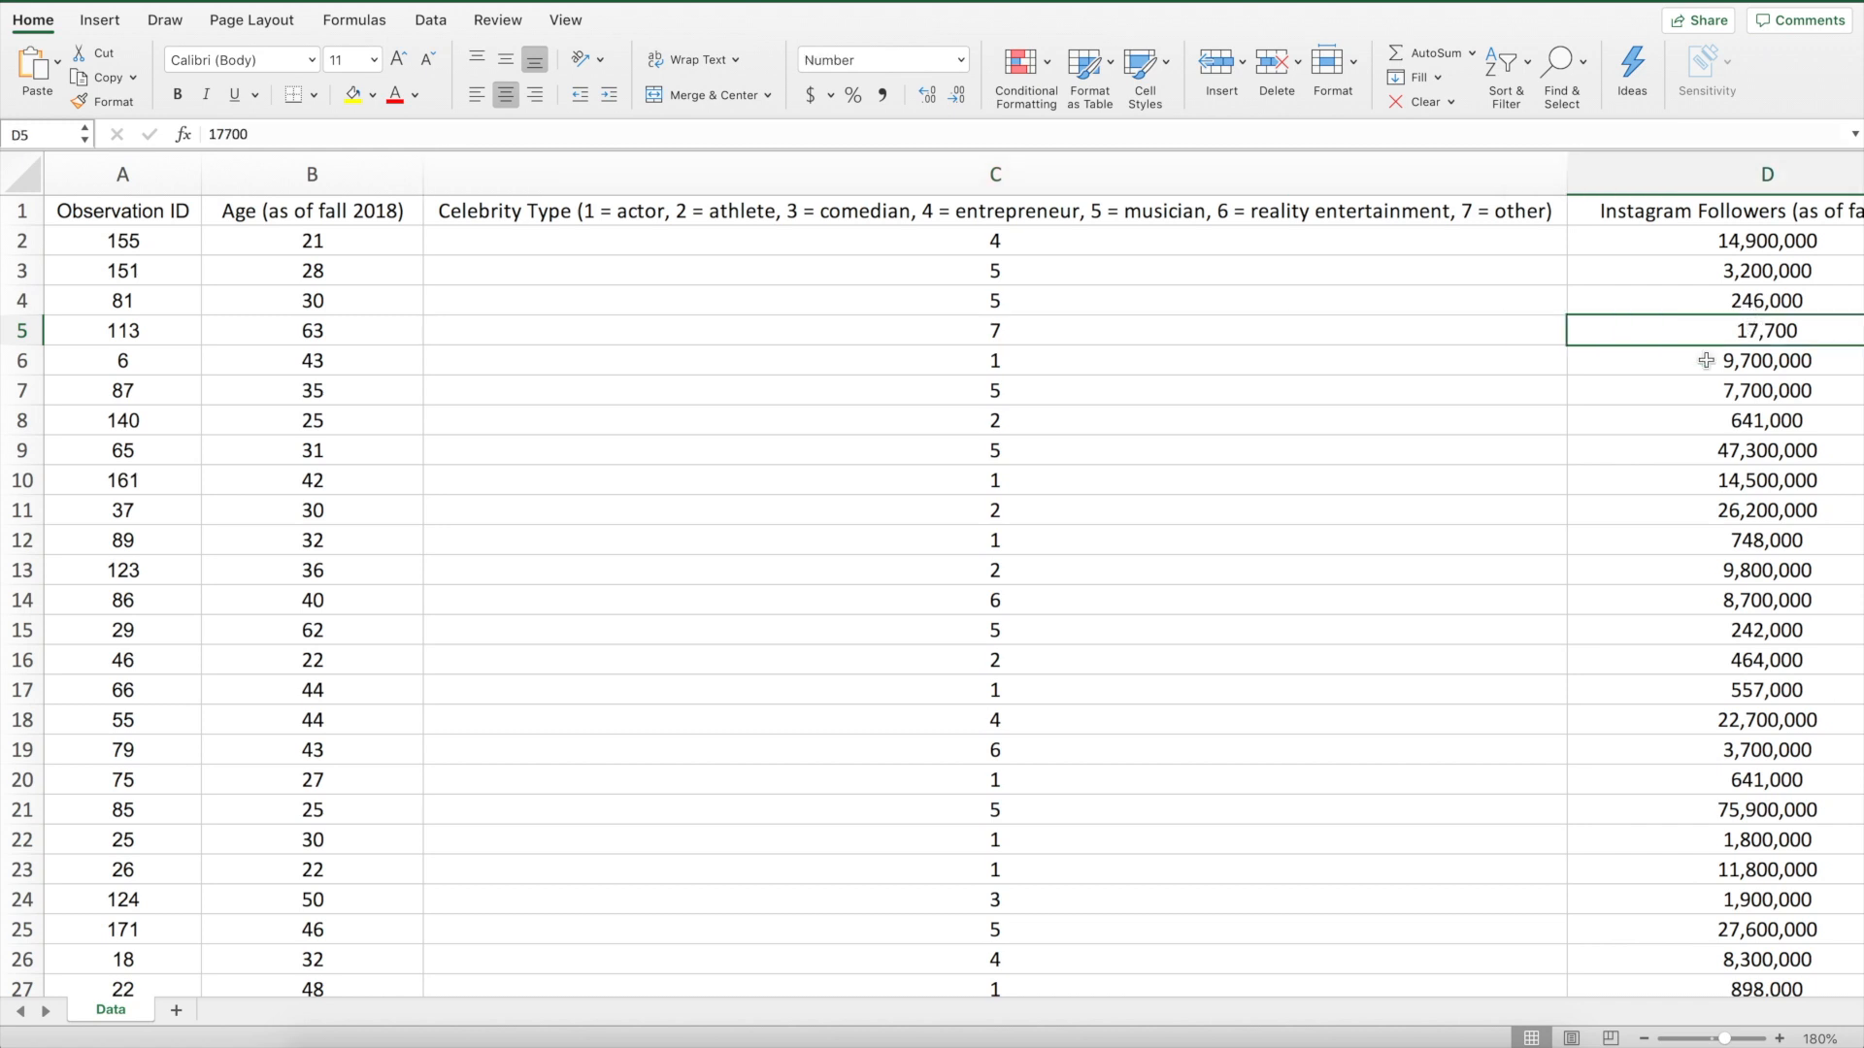
# Scroll through the data rows to review the follower counts for different observations
pyautogui.hscroll(2, 1658, 392)
pyautogui.hscroll(1, 1658, 392)
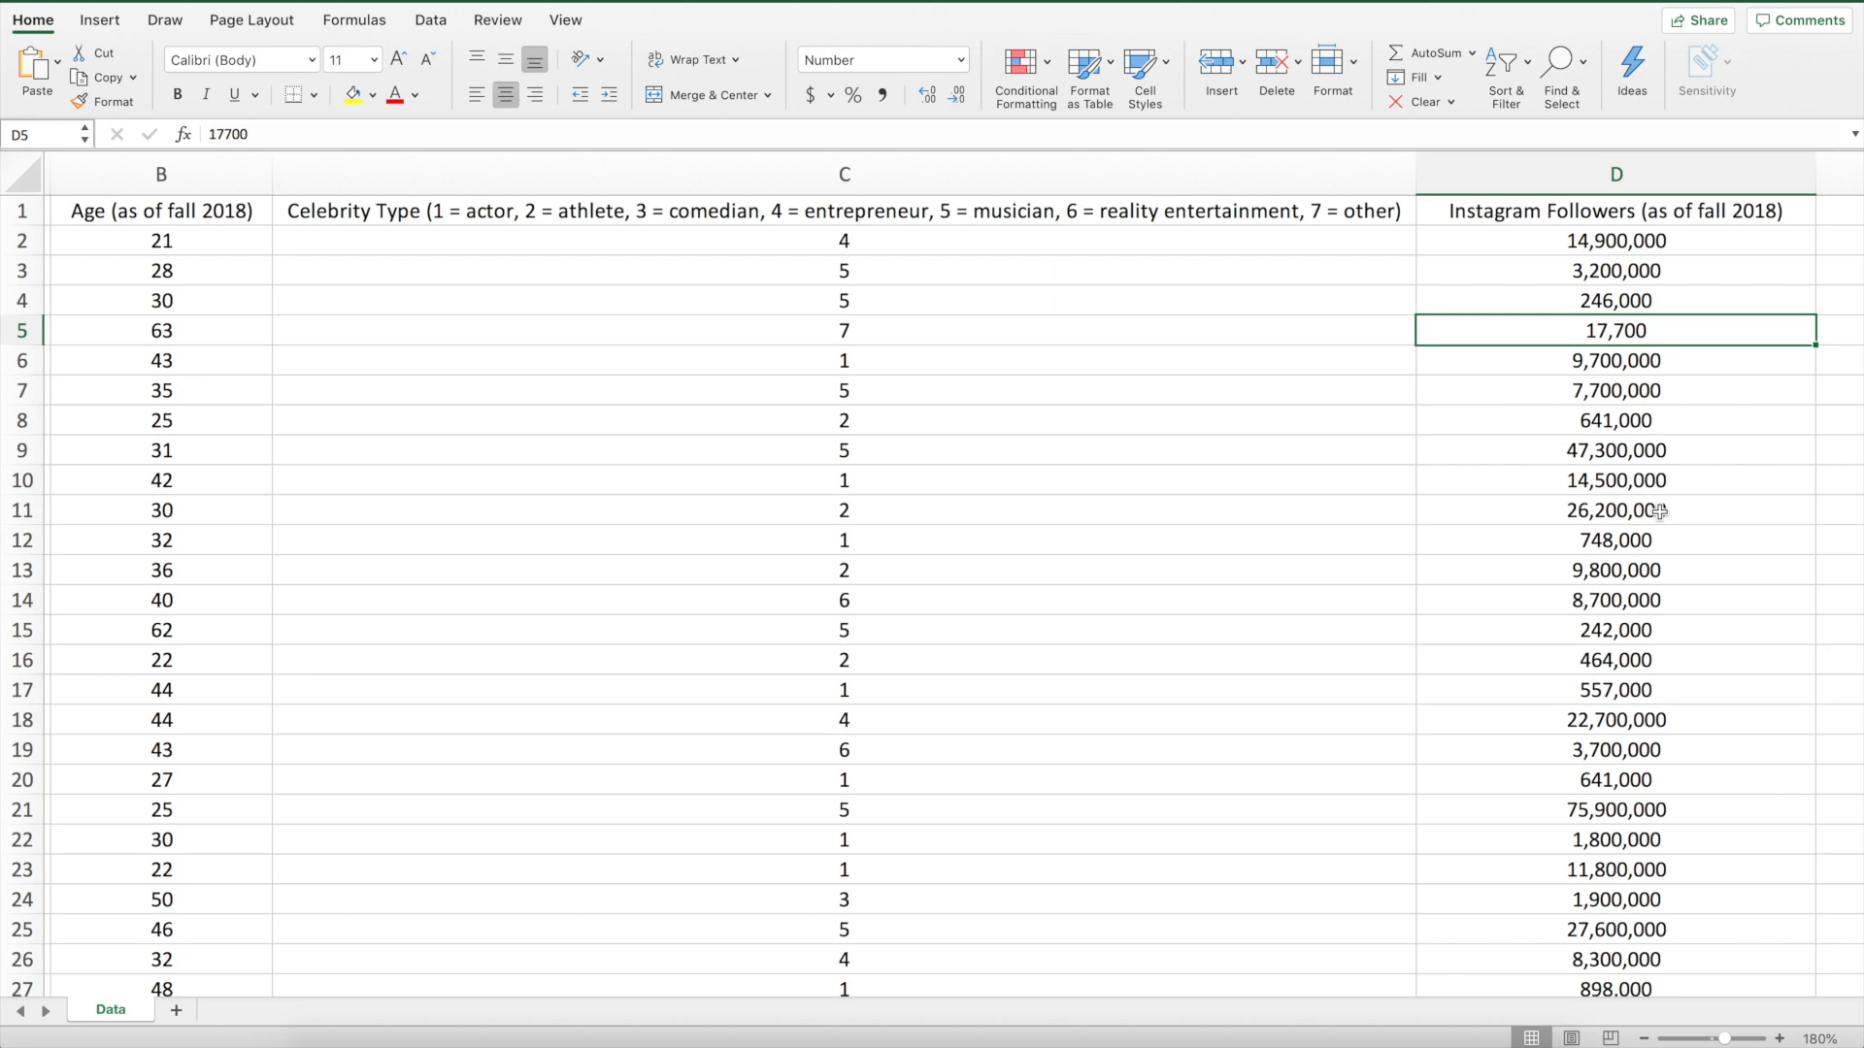
pyautogui.scroll(-6, 1642, 576)
pyautogui.scroll(-12, 1642, 576)
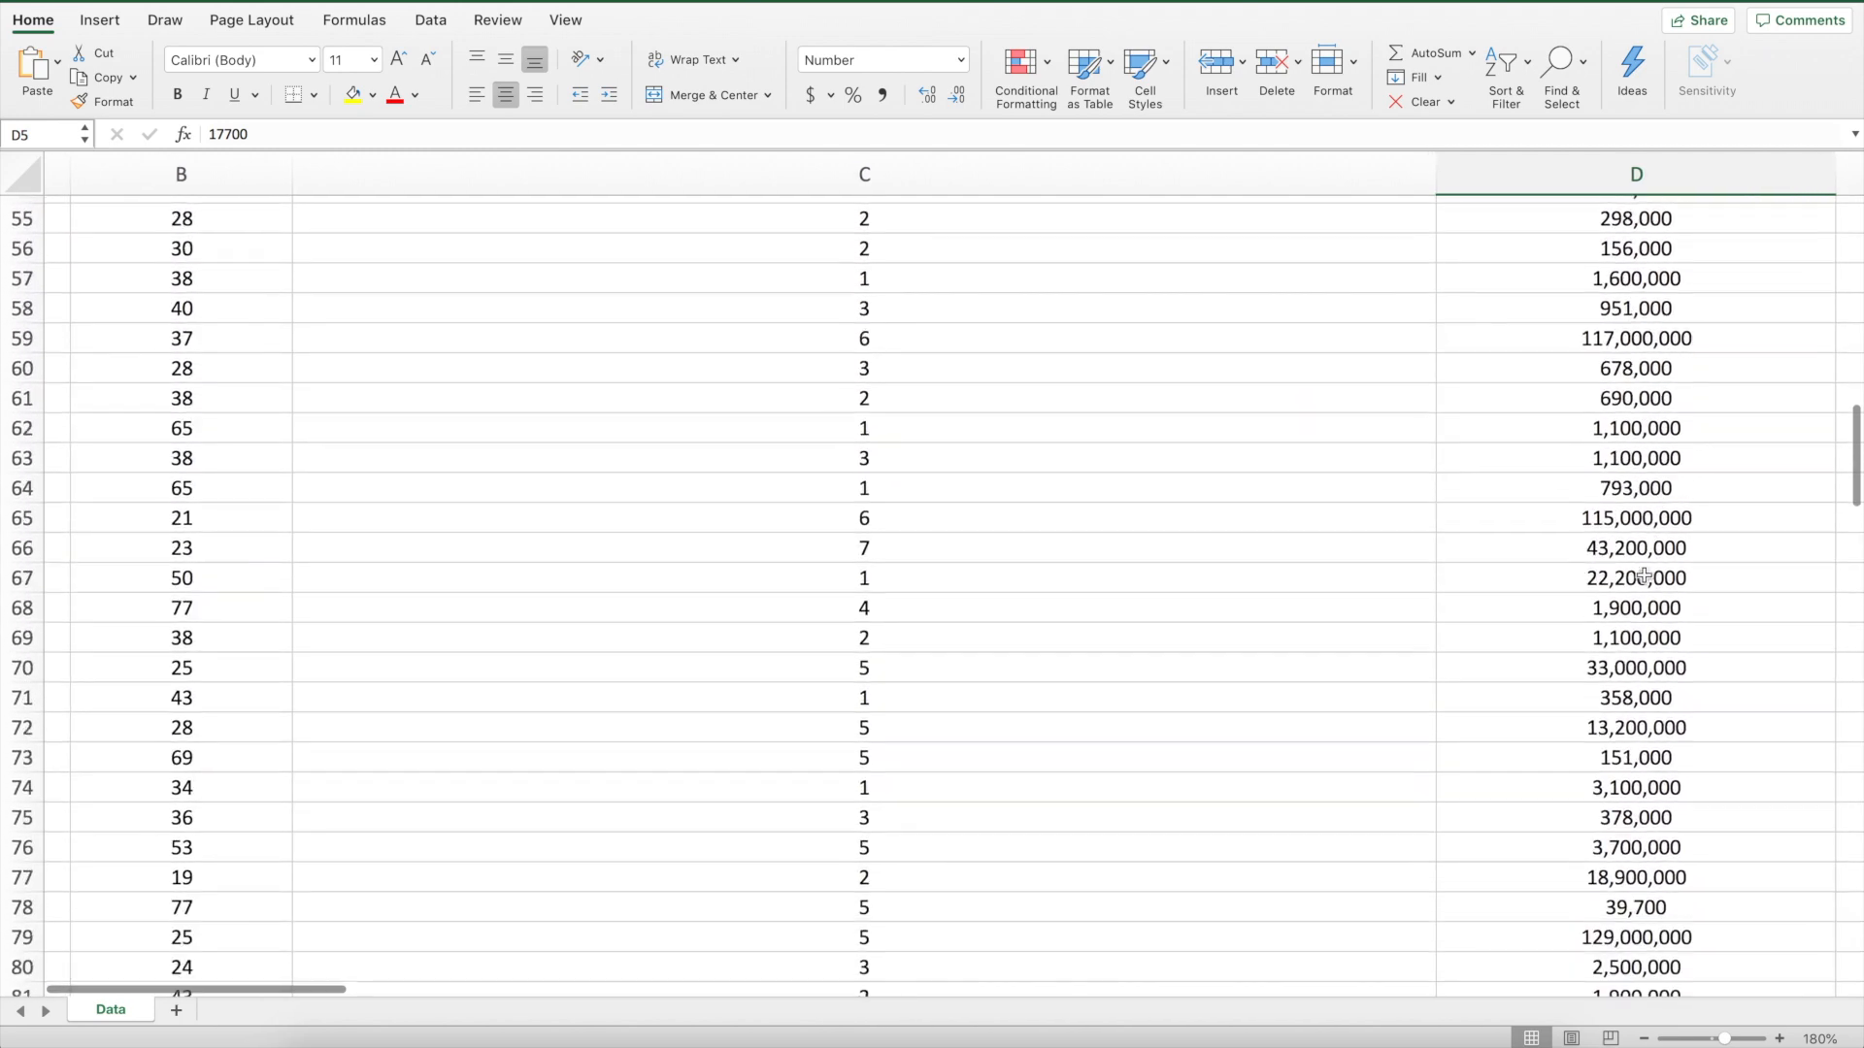
pyautogui.scroll(-1, 1642, 576)
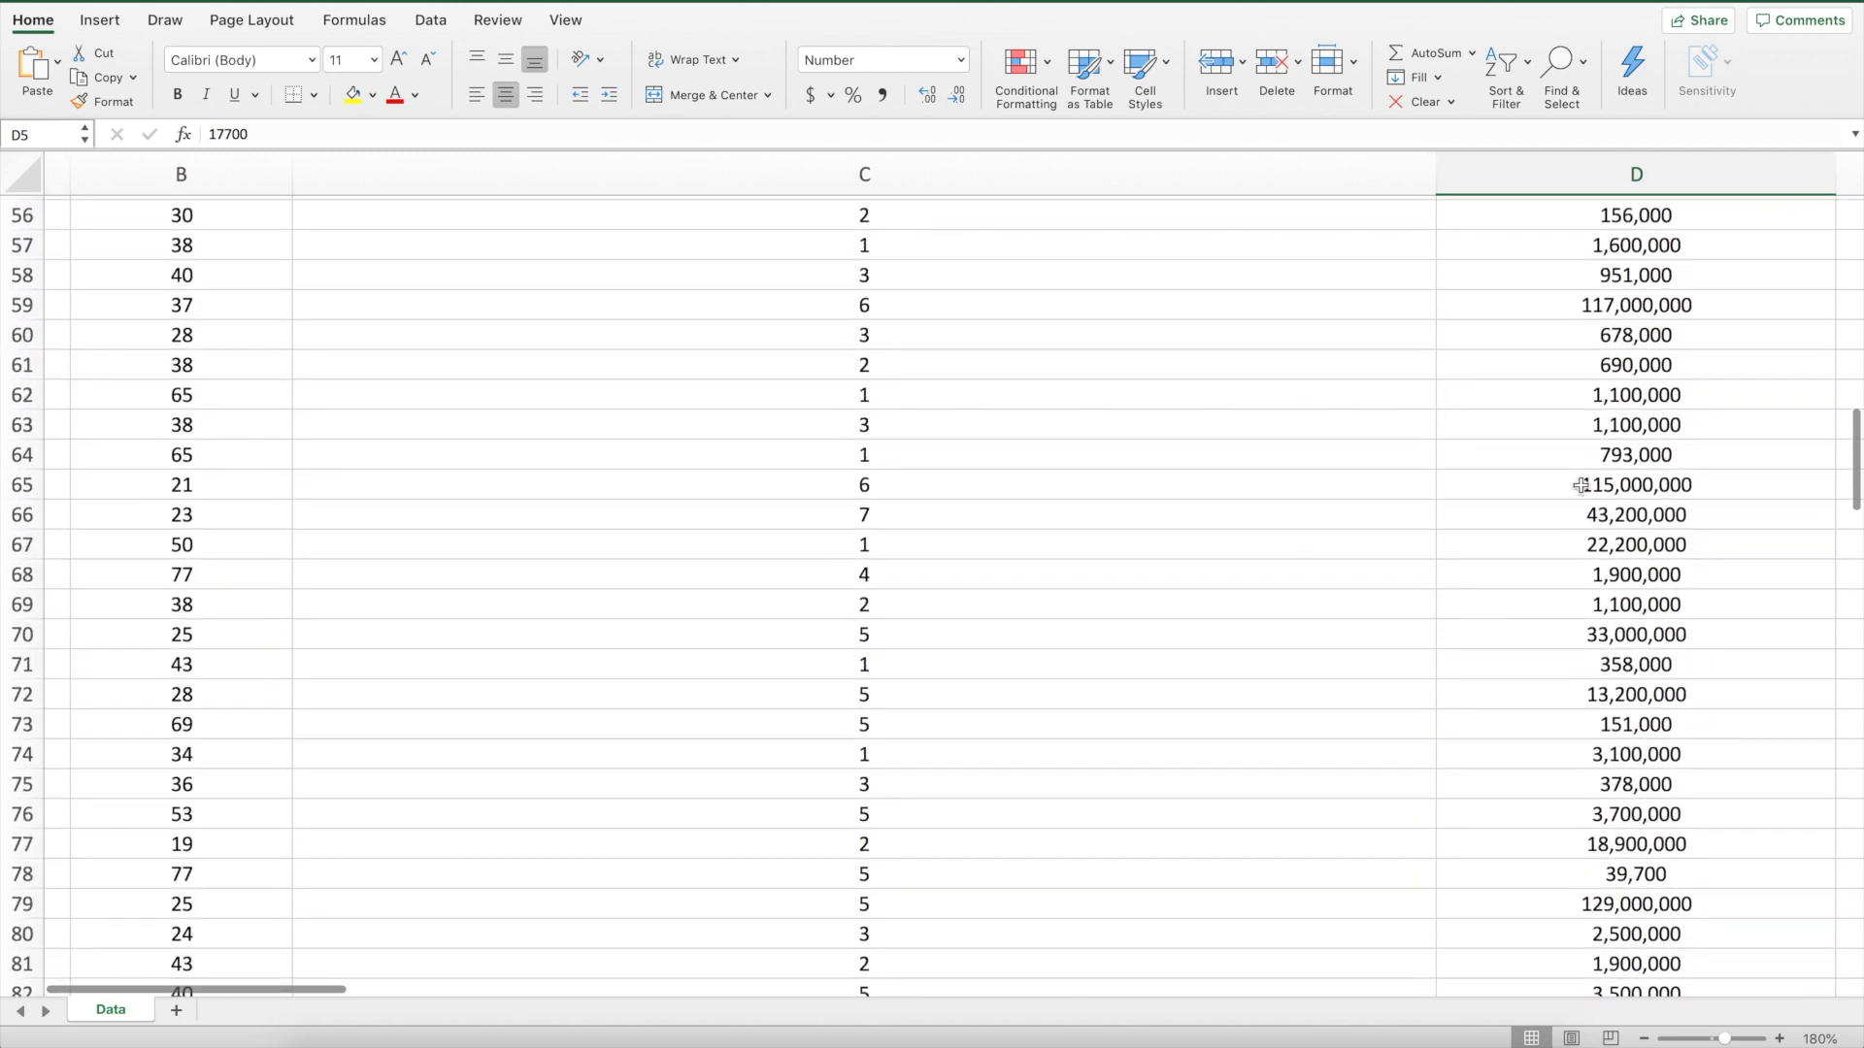
pyautogui.click(32, 482)
pyautogui.scroll(-3, 1116, 591)
pyautogui.click(23, 643)
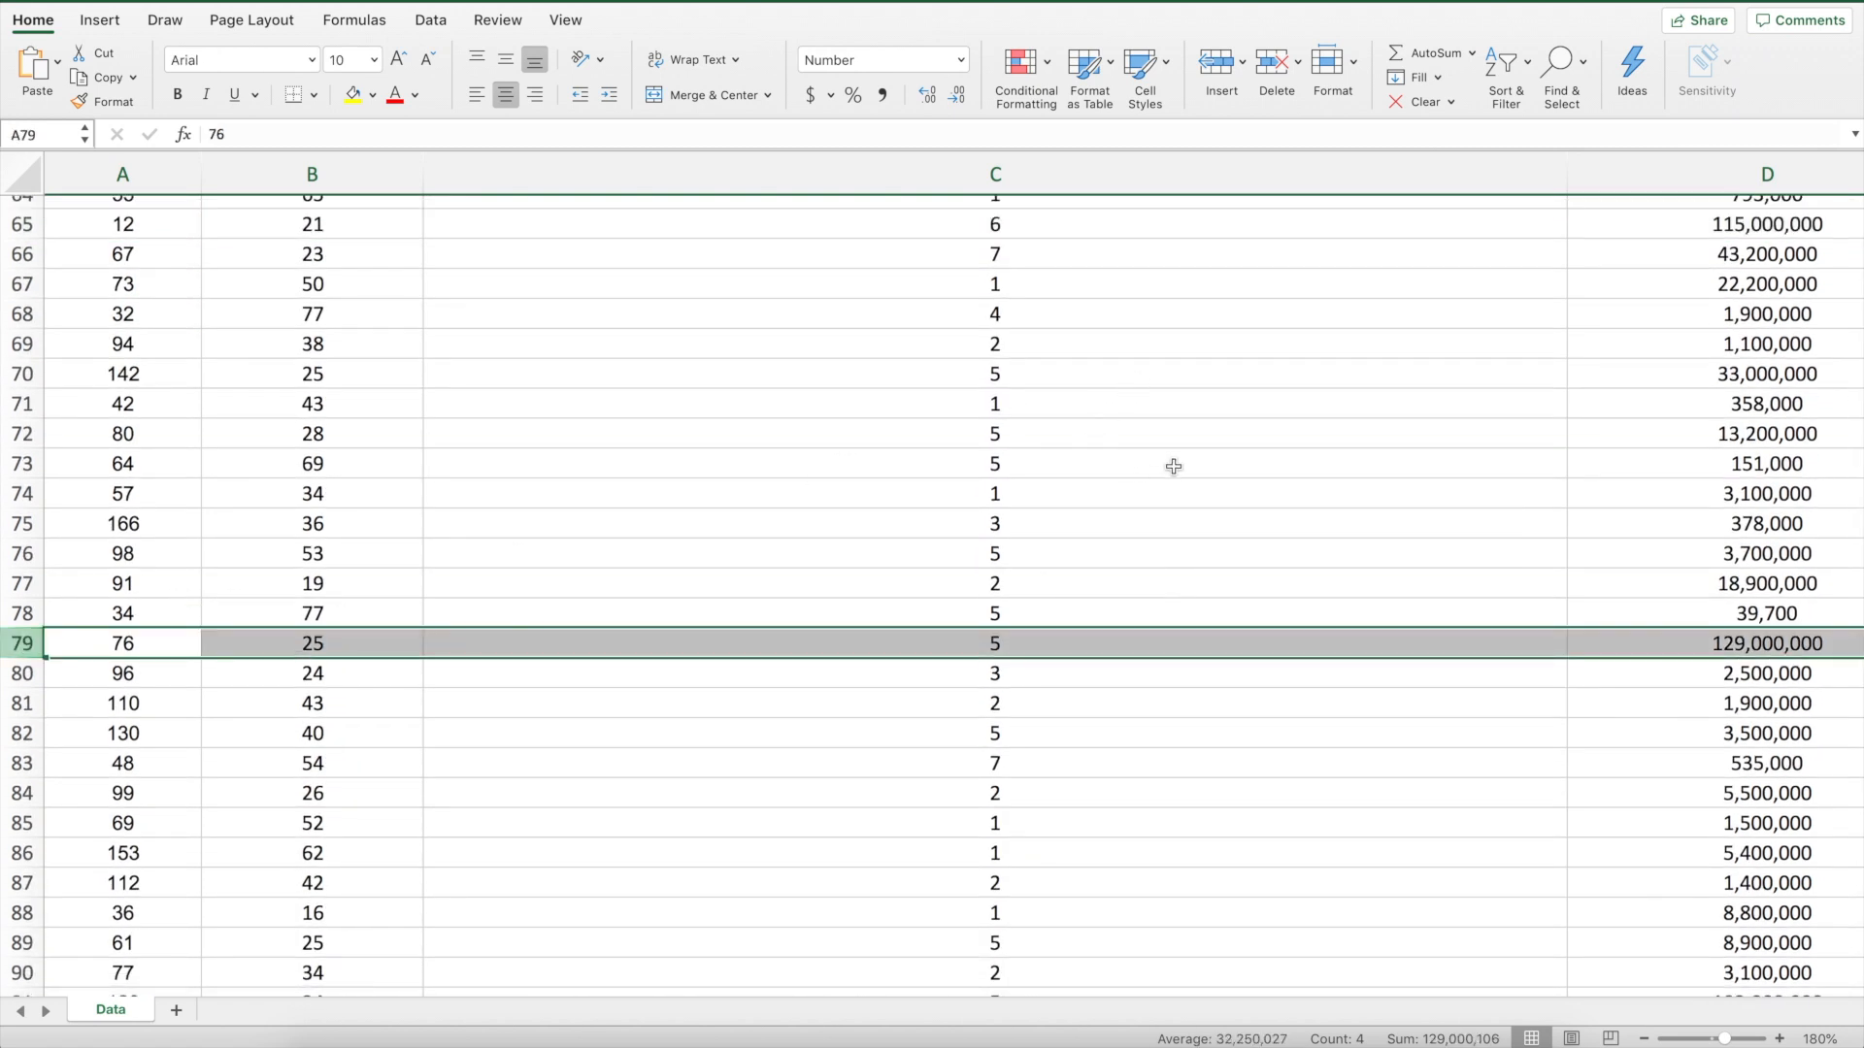
pyautogui.scroll(20, 1240, 434)
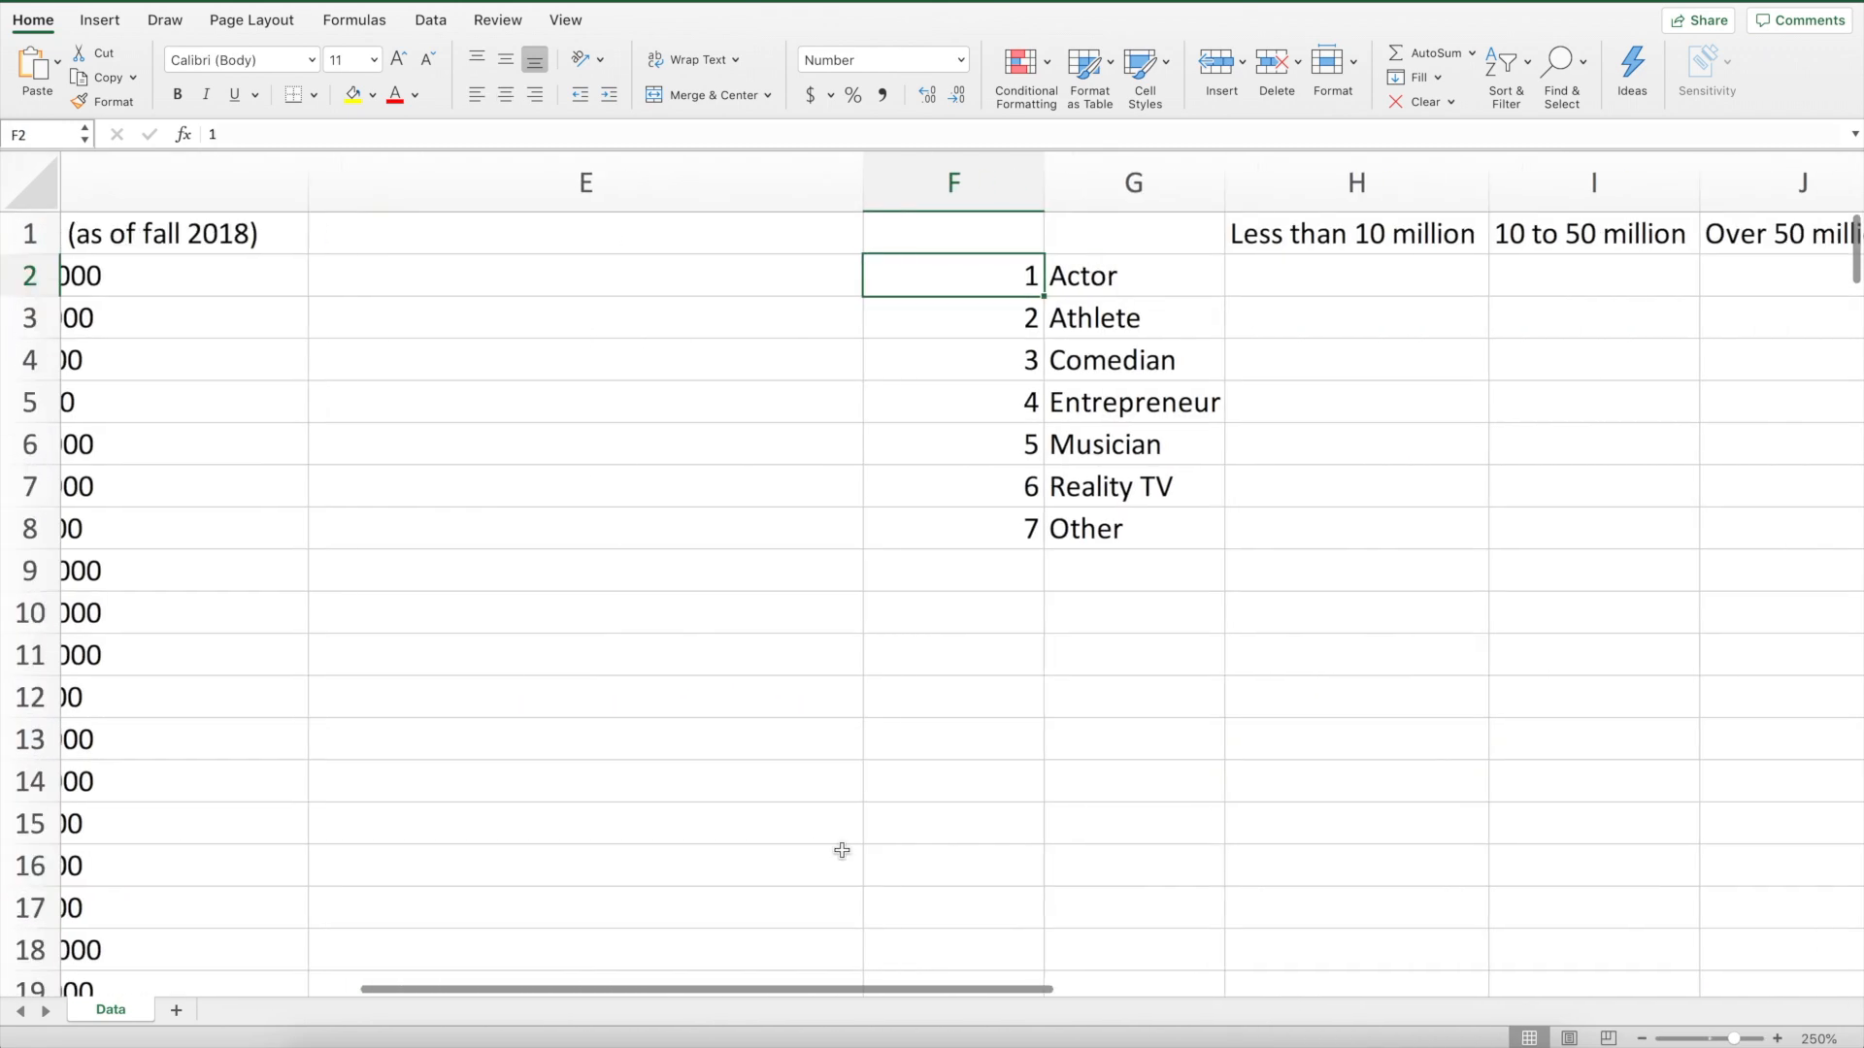
pyautogui.hscroll(5, 841, 850)
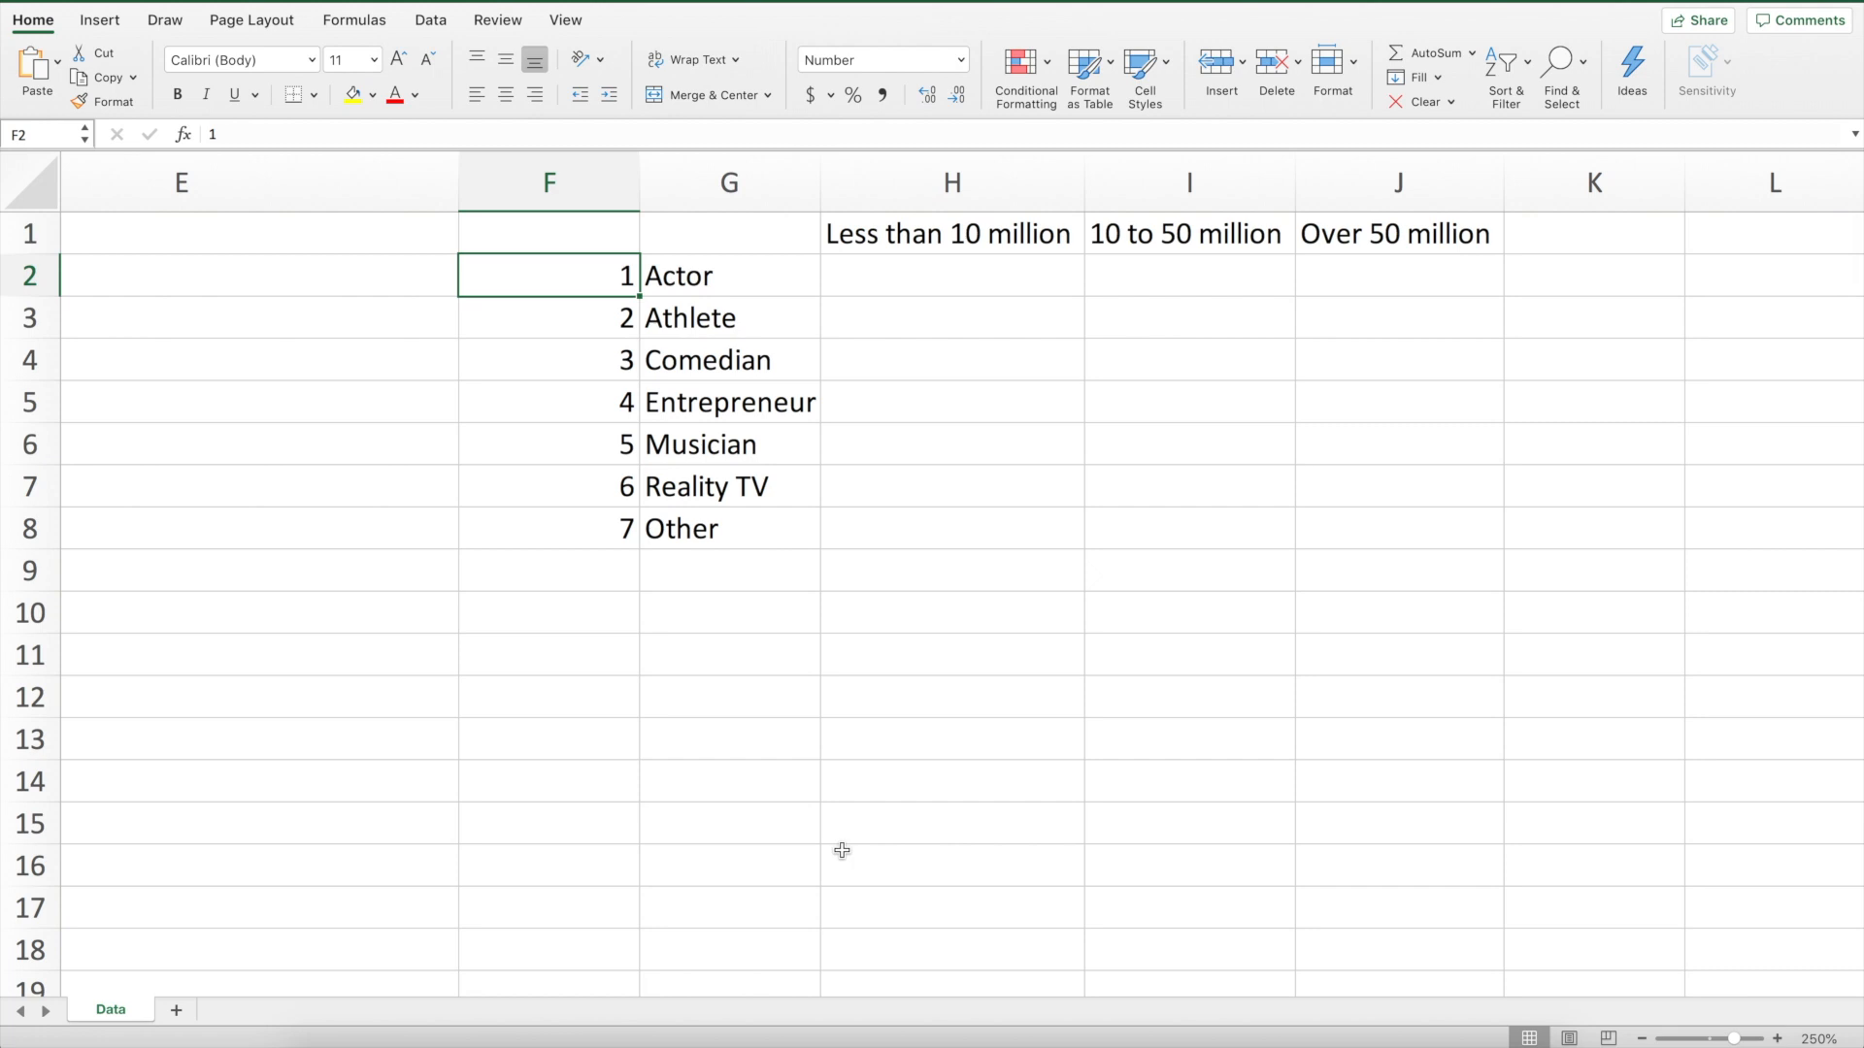
# Review the celebrity type code table and the follower range headings beside the data
pyautogui.click(741, 282)
pyautogui.press('Down')
pyautogui.press('Down')
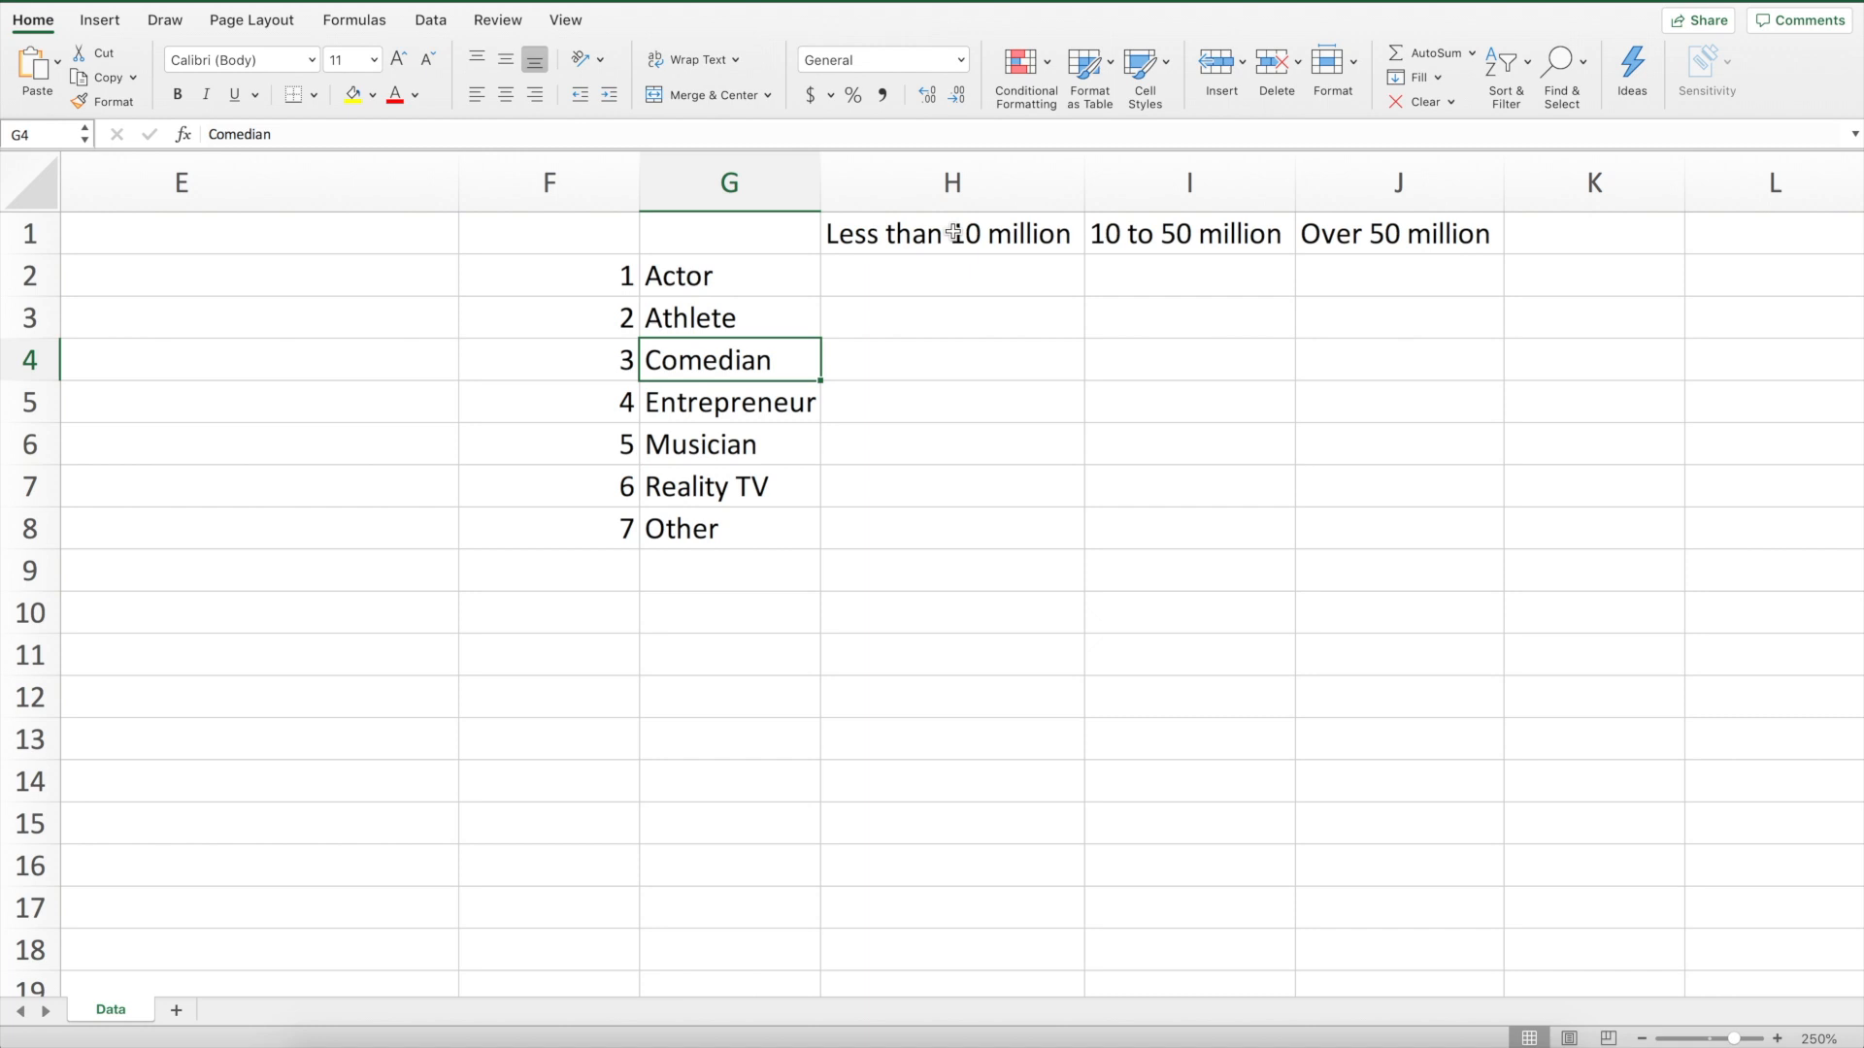
pyautogui.click(549, 182)
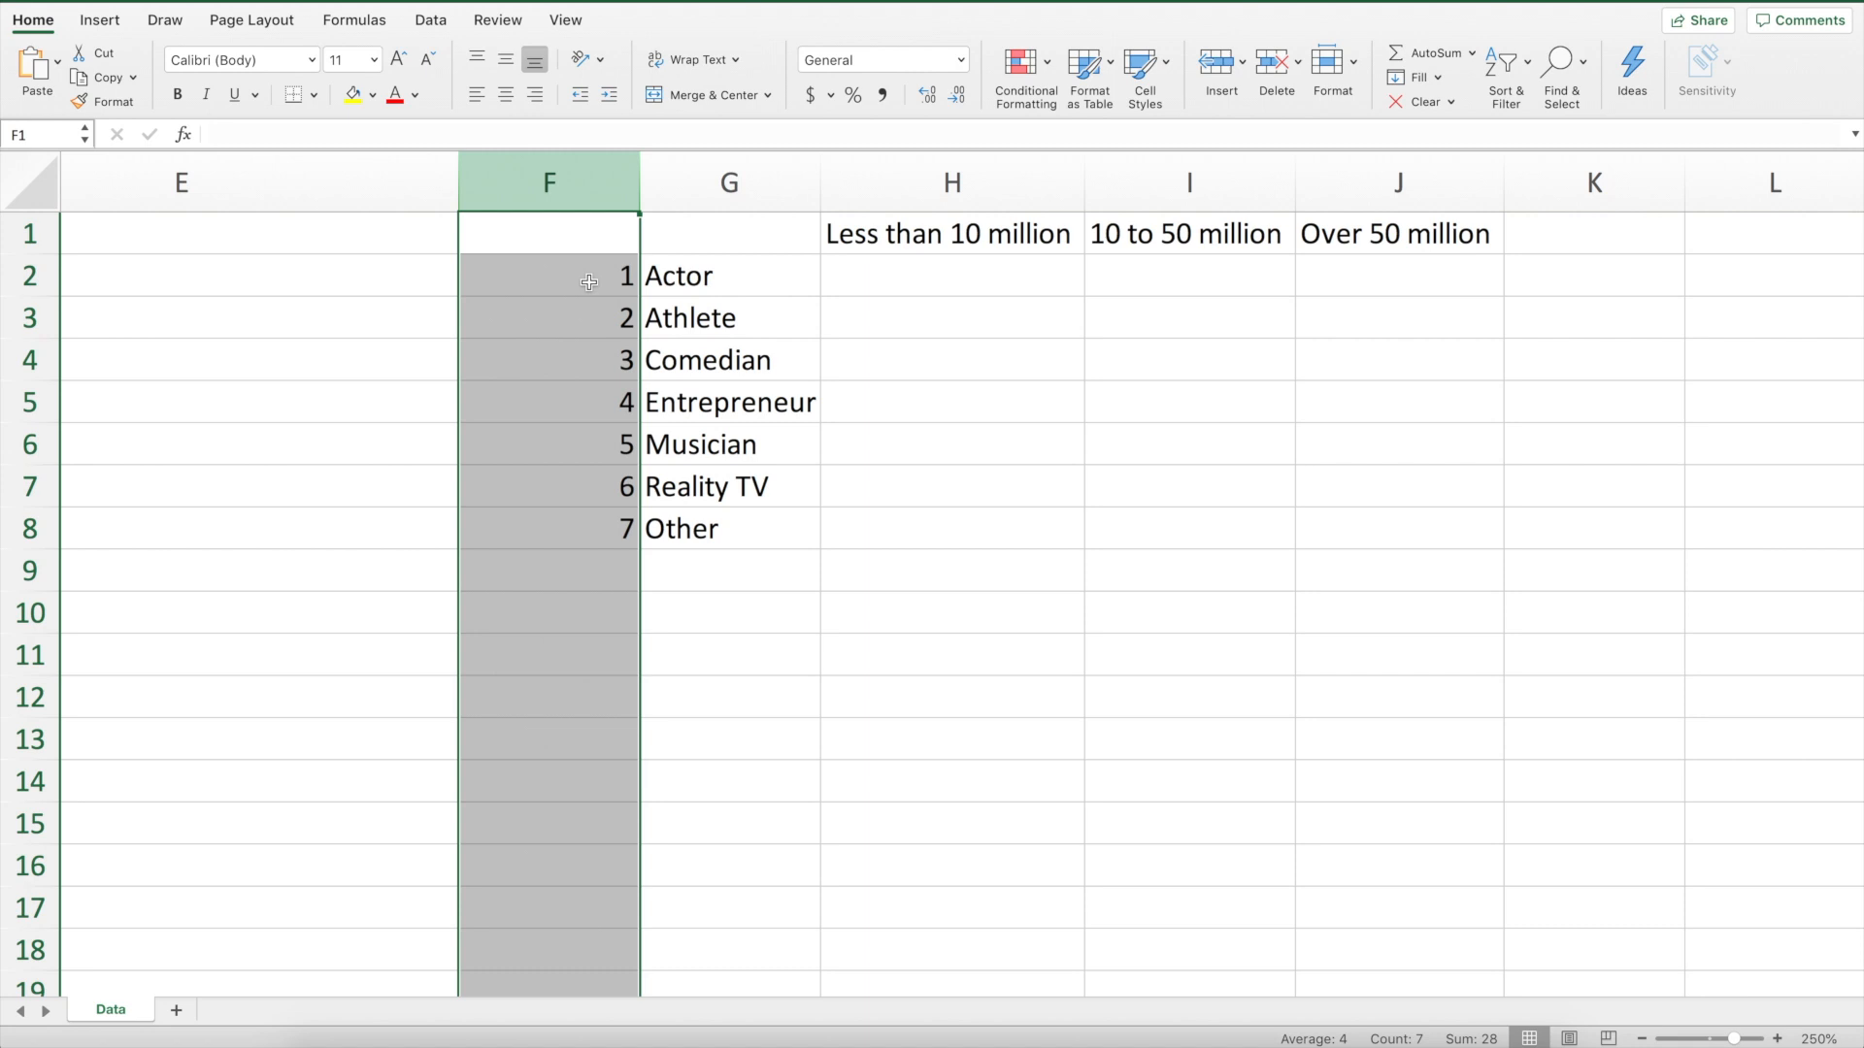
pyautogui.click(589, 282)
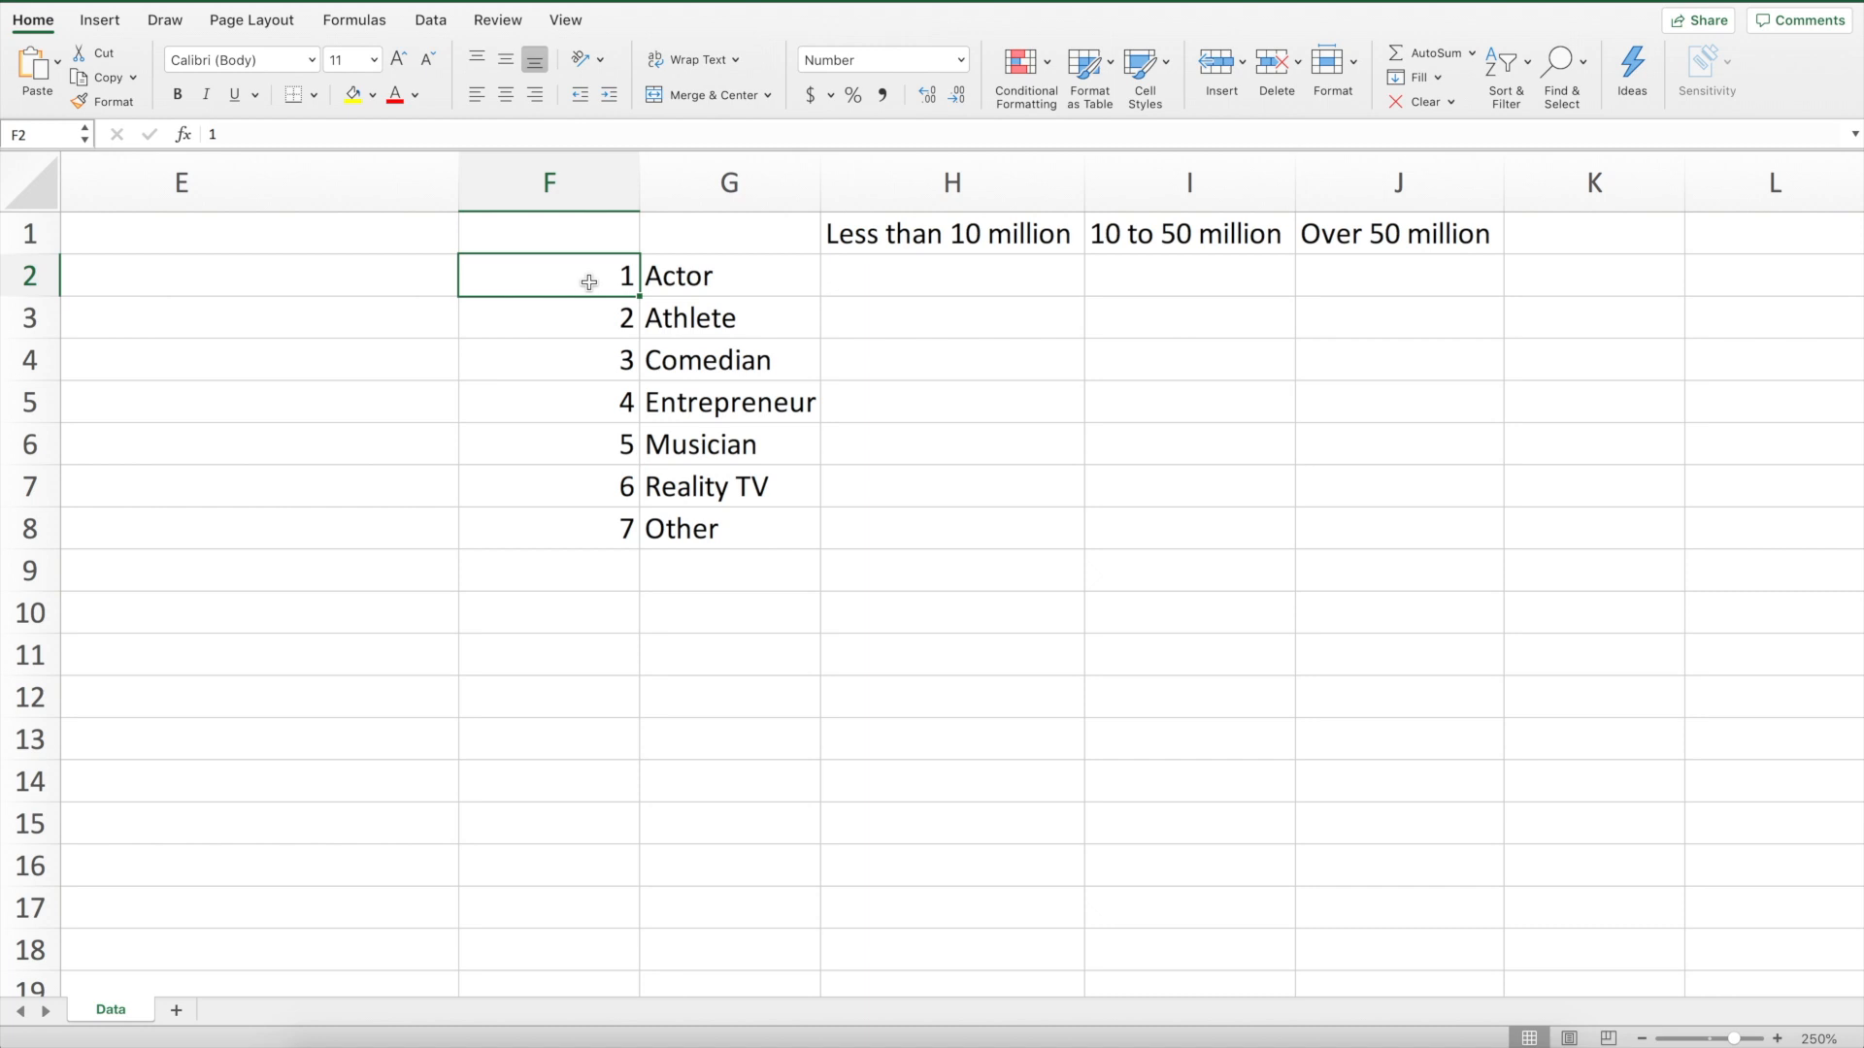
pyautogui.hscroll(3, 660, 284)
# In H2, enter =countifs(c:c,F2,d:d,"<10000000") to count actors with fewer than 10 million followers
pyautogui.click(711, 286)
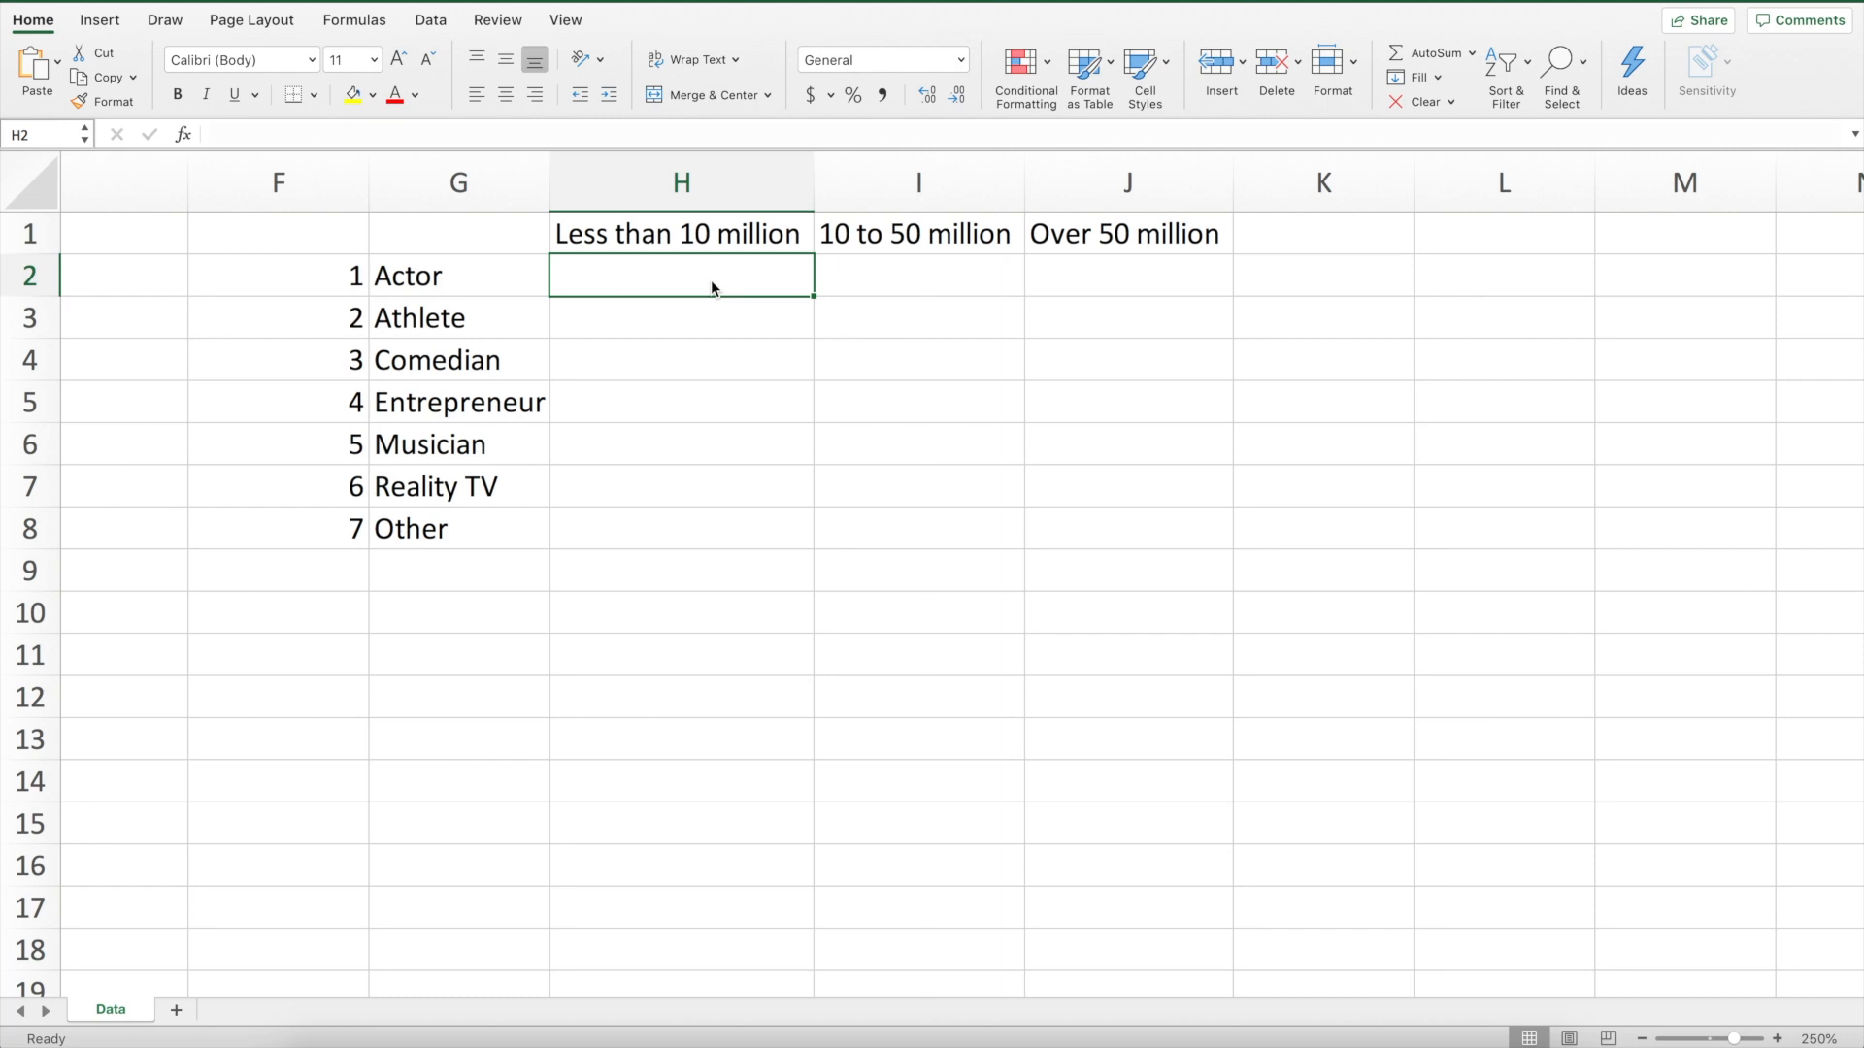
pyautogui.write('=countifs(')
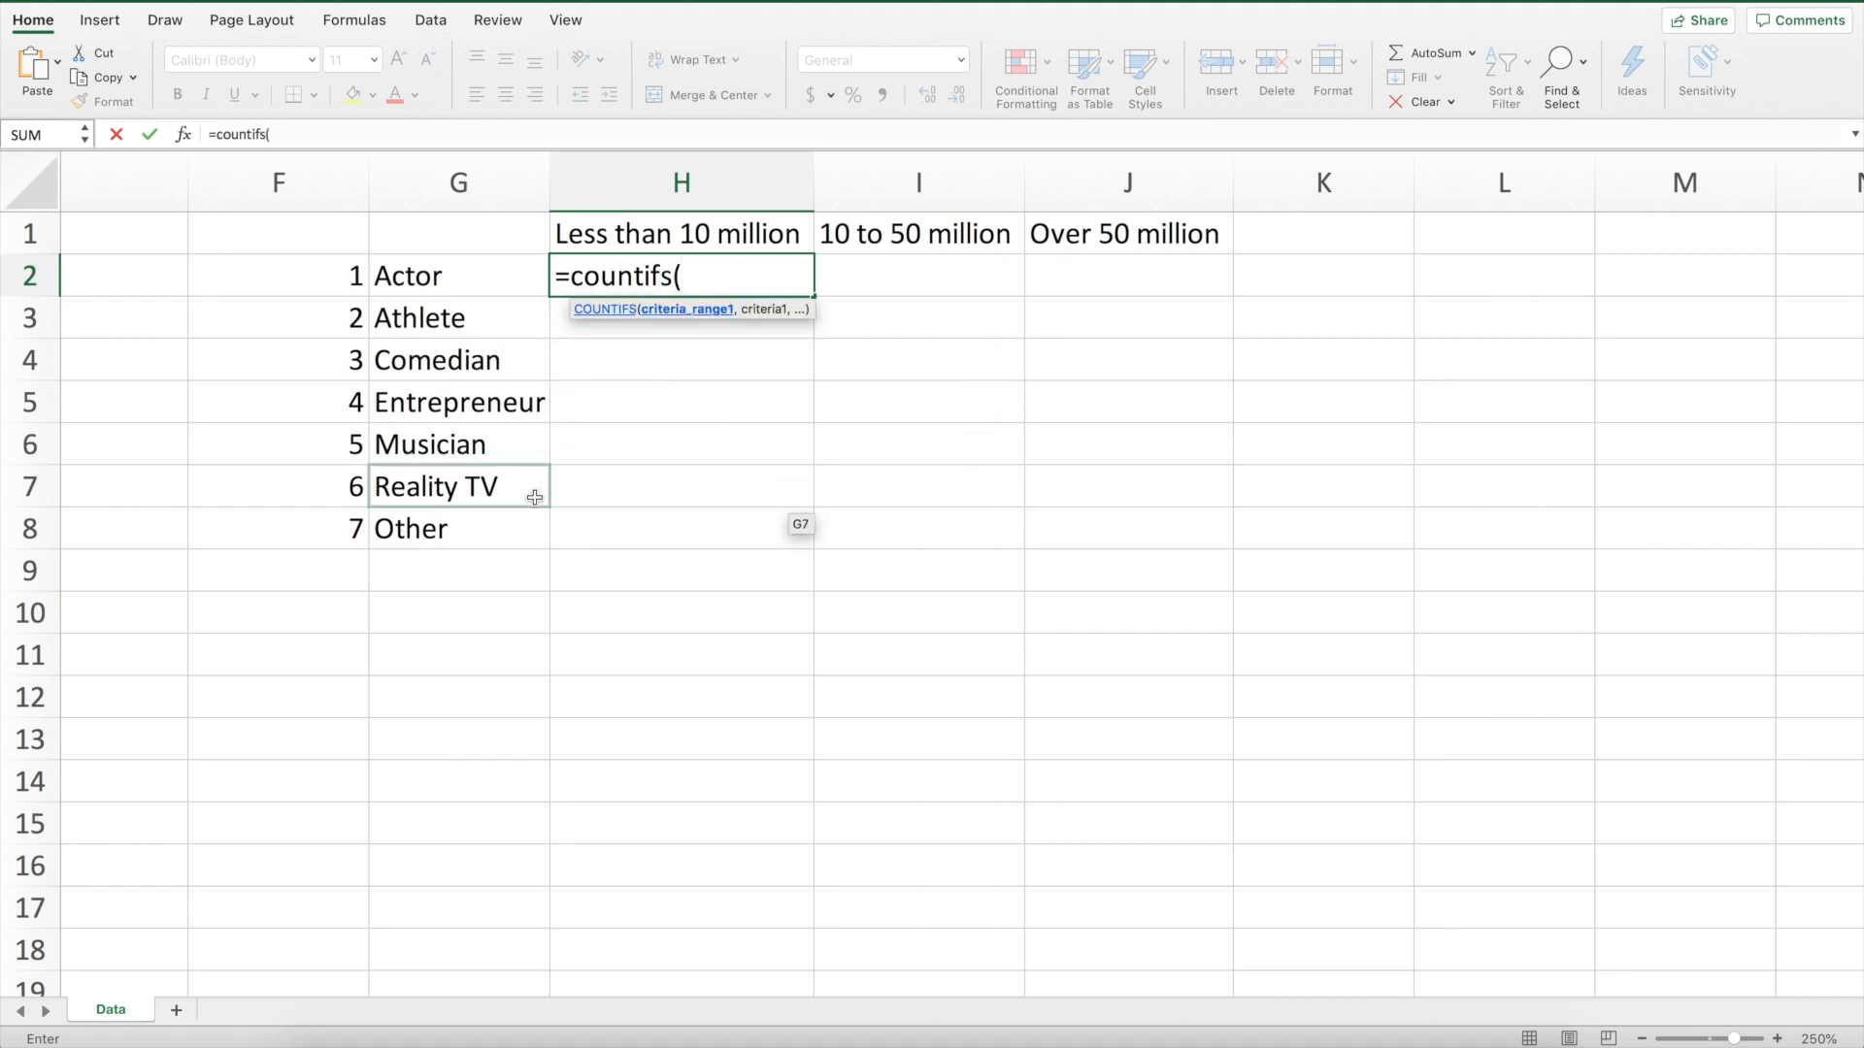
pyautogui.write('c')
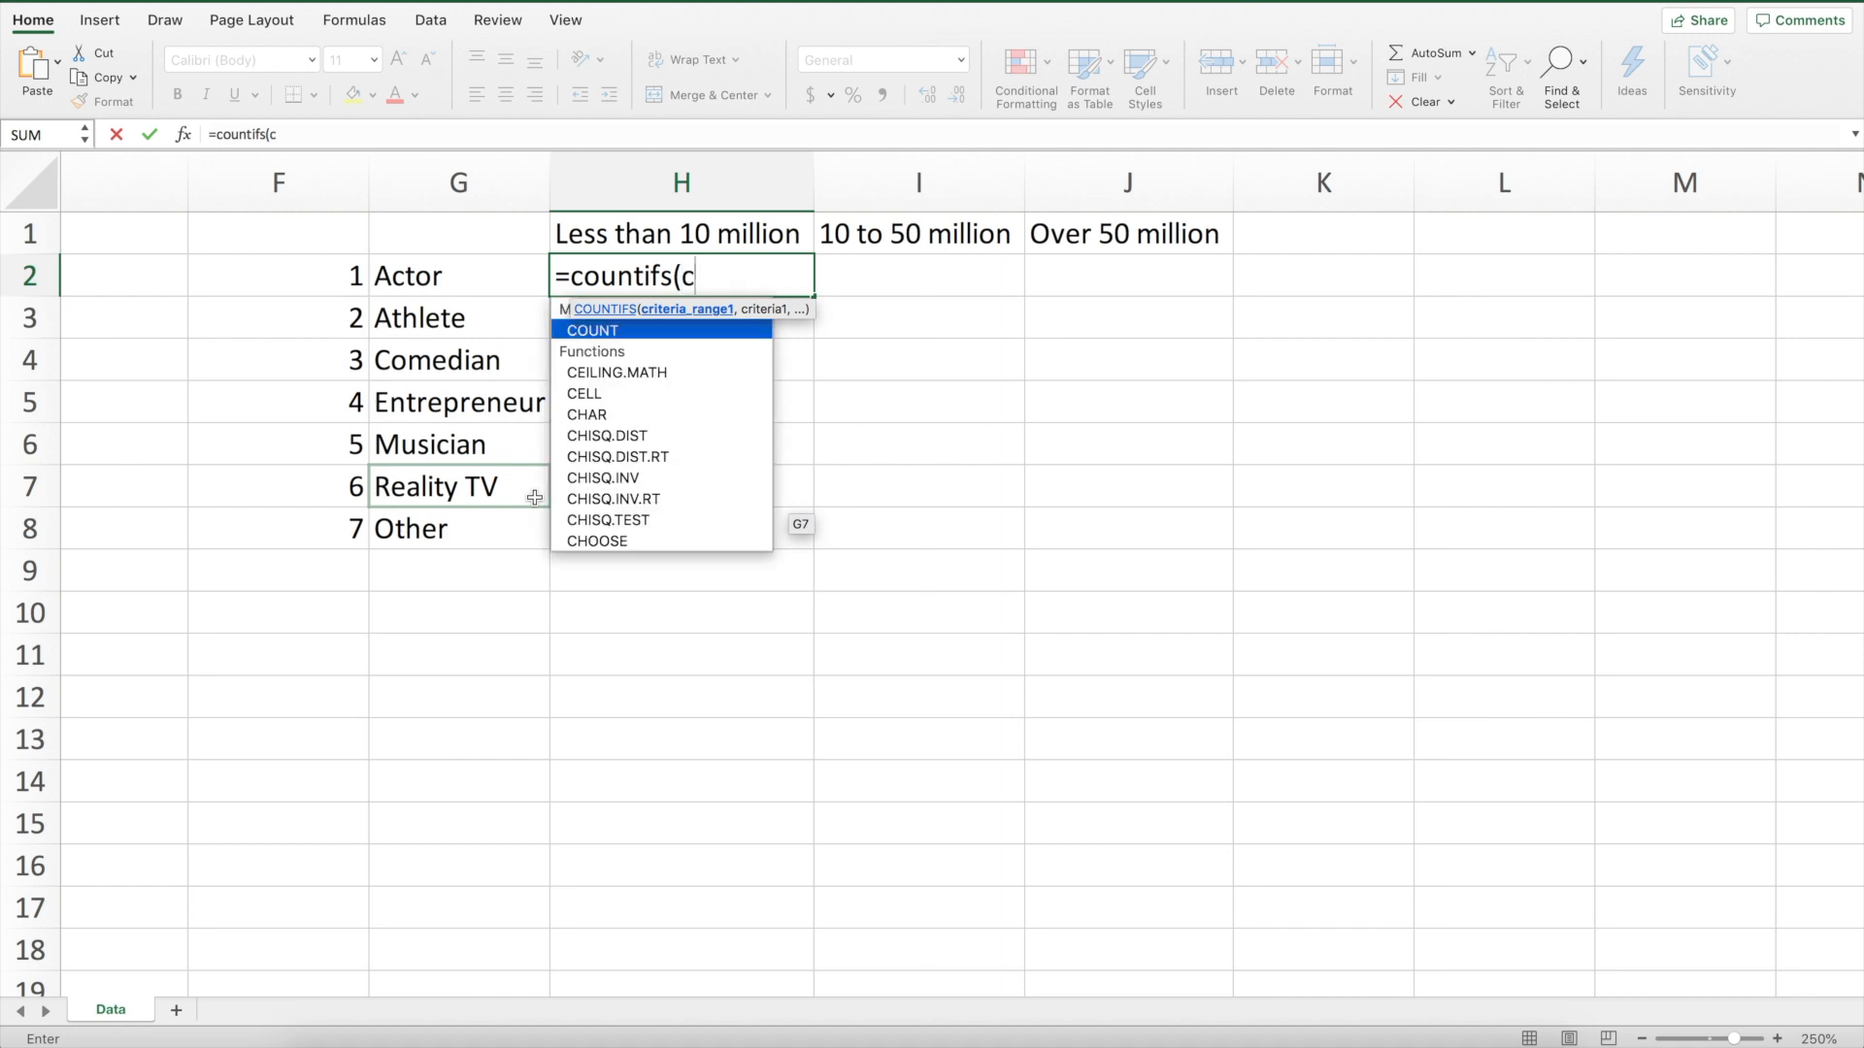
pyautogui.write(':c')
pyautogui.write(',')
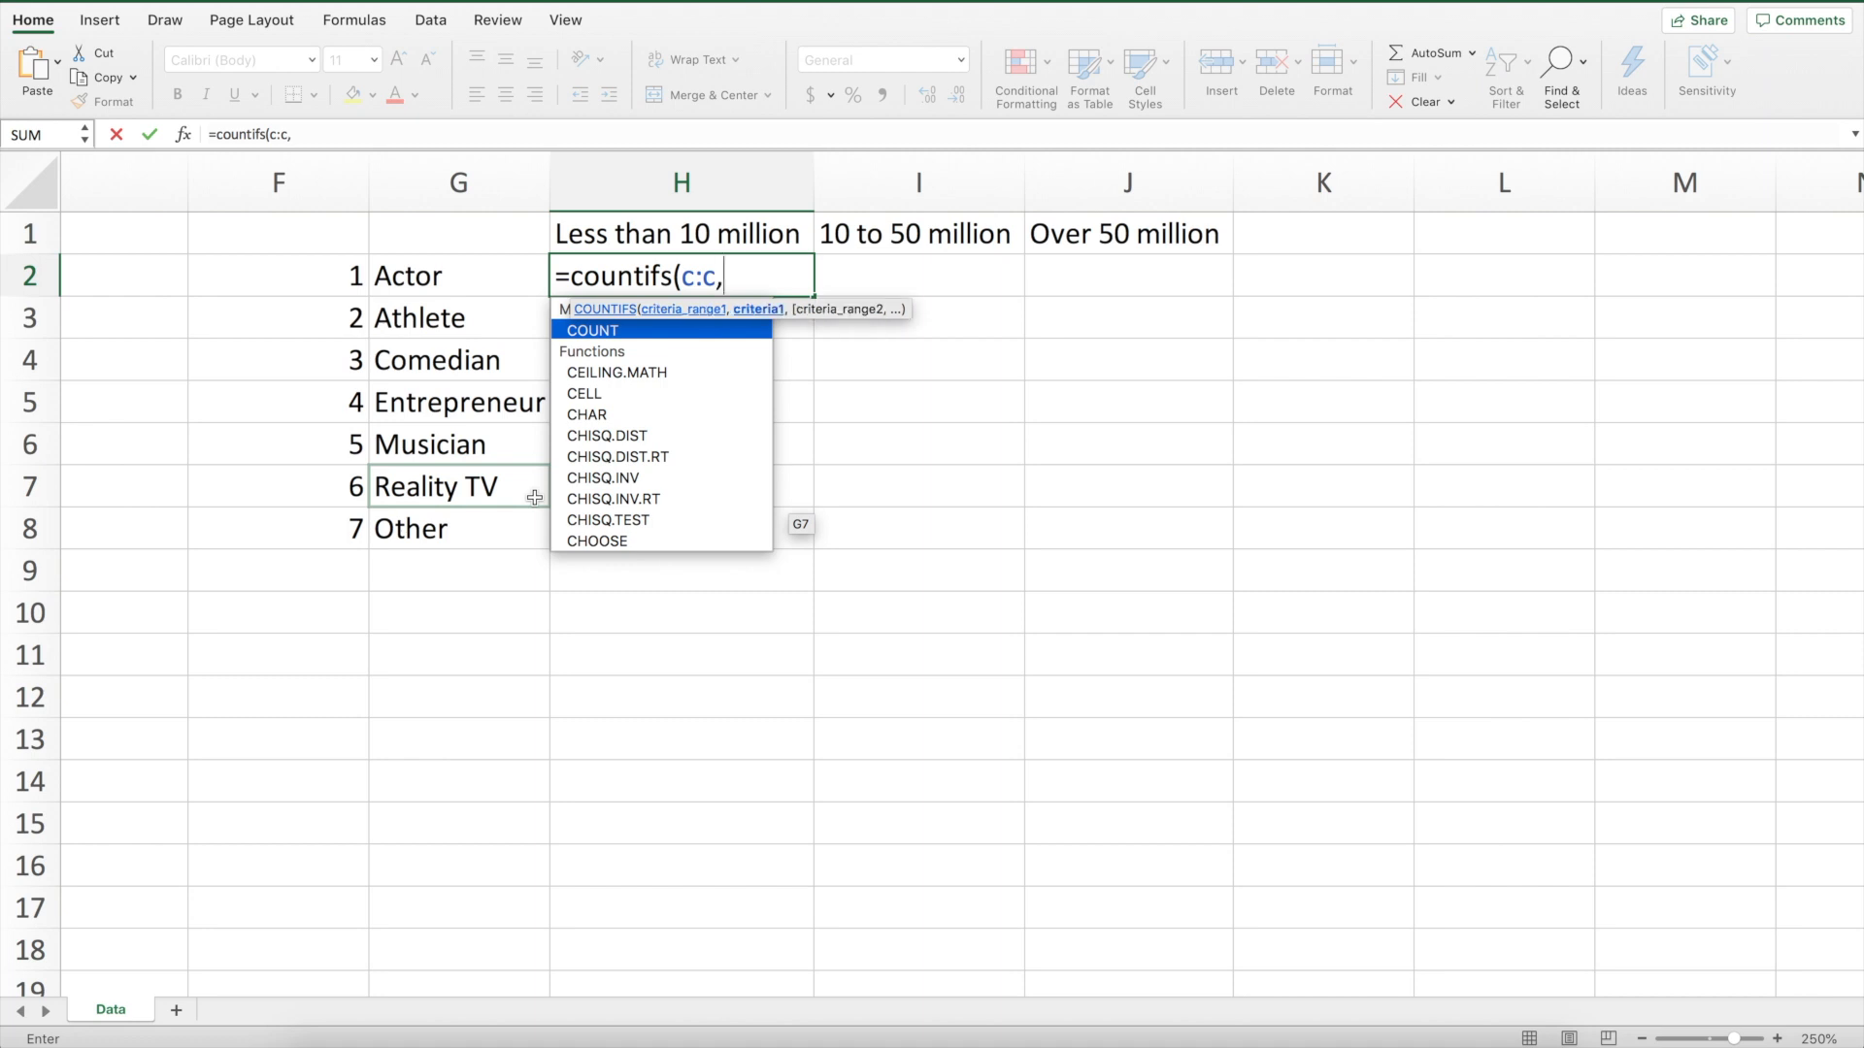
pyautogui.click(319, 279)
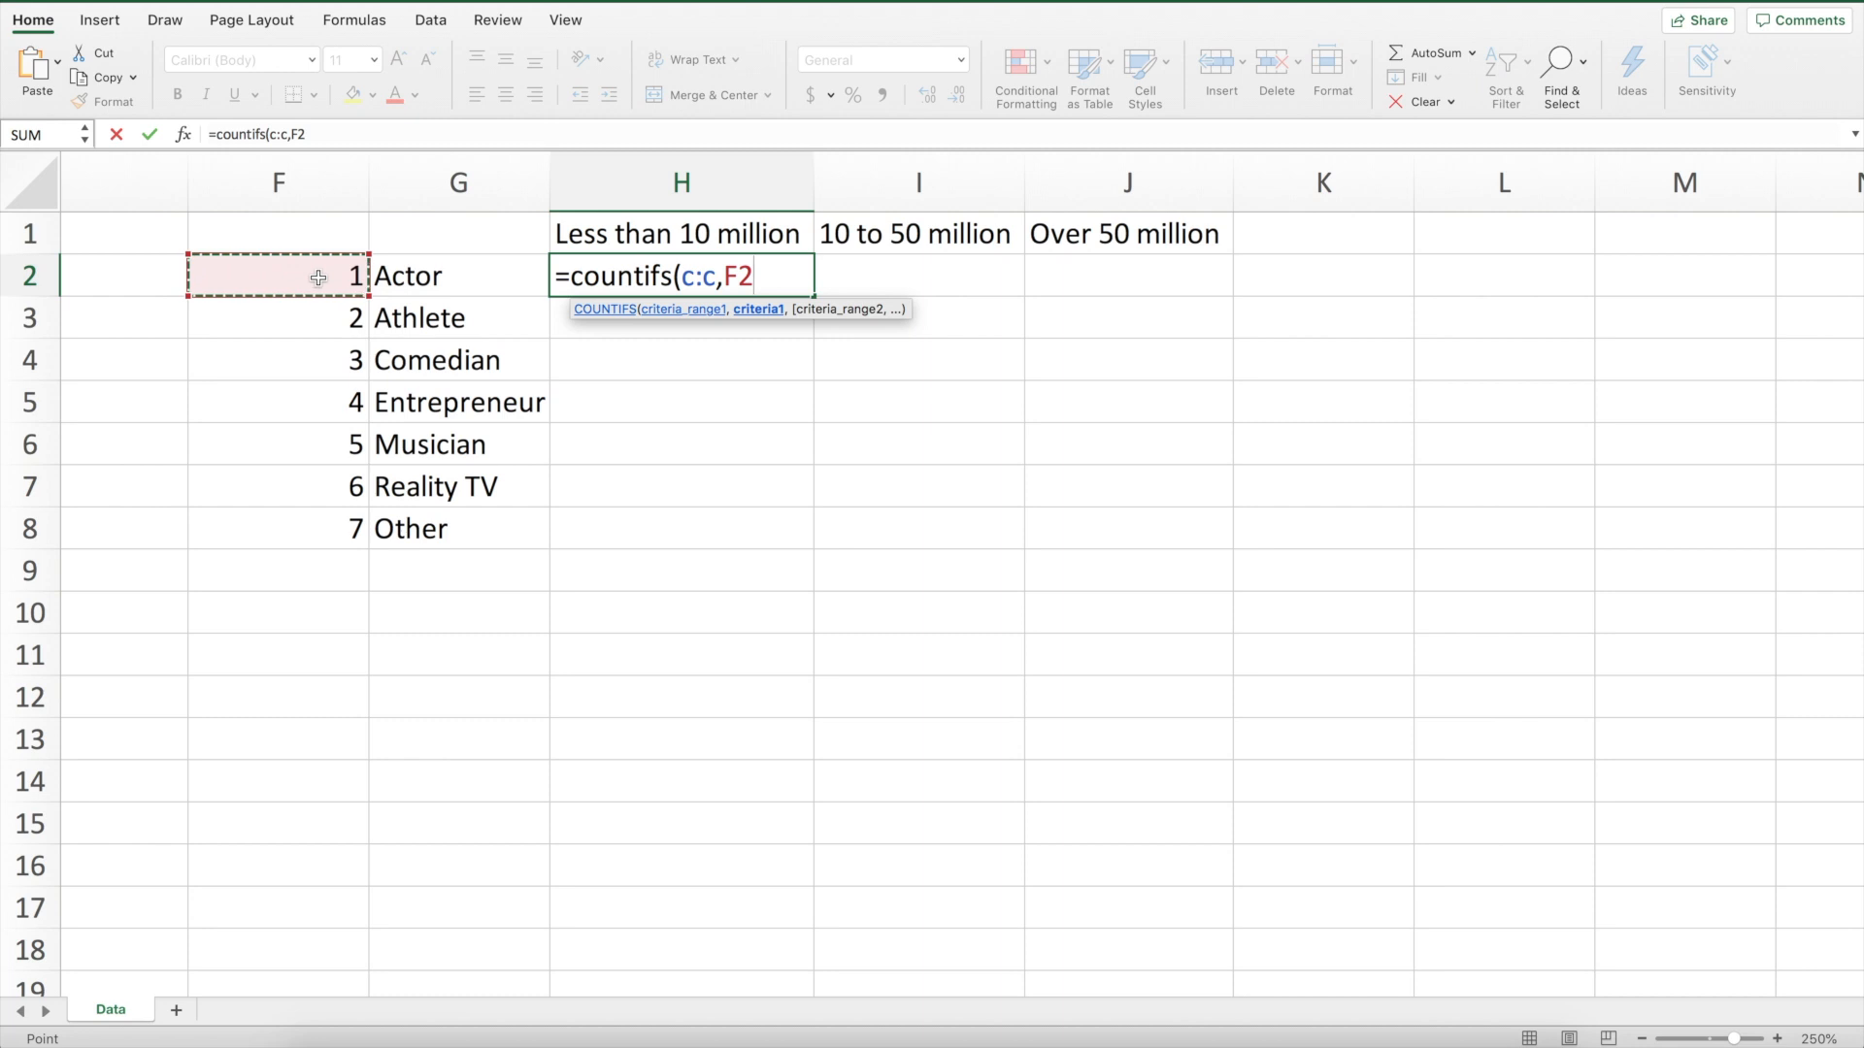
pyautogui.write(',')
pyautogui.write('d')
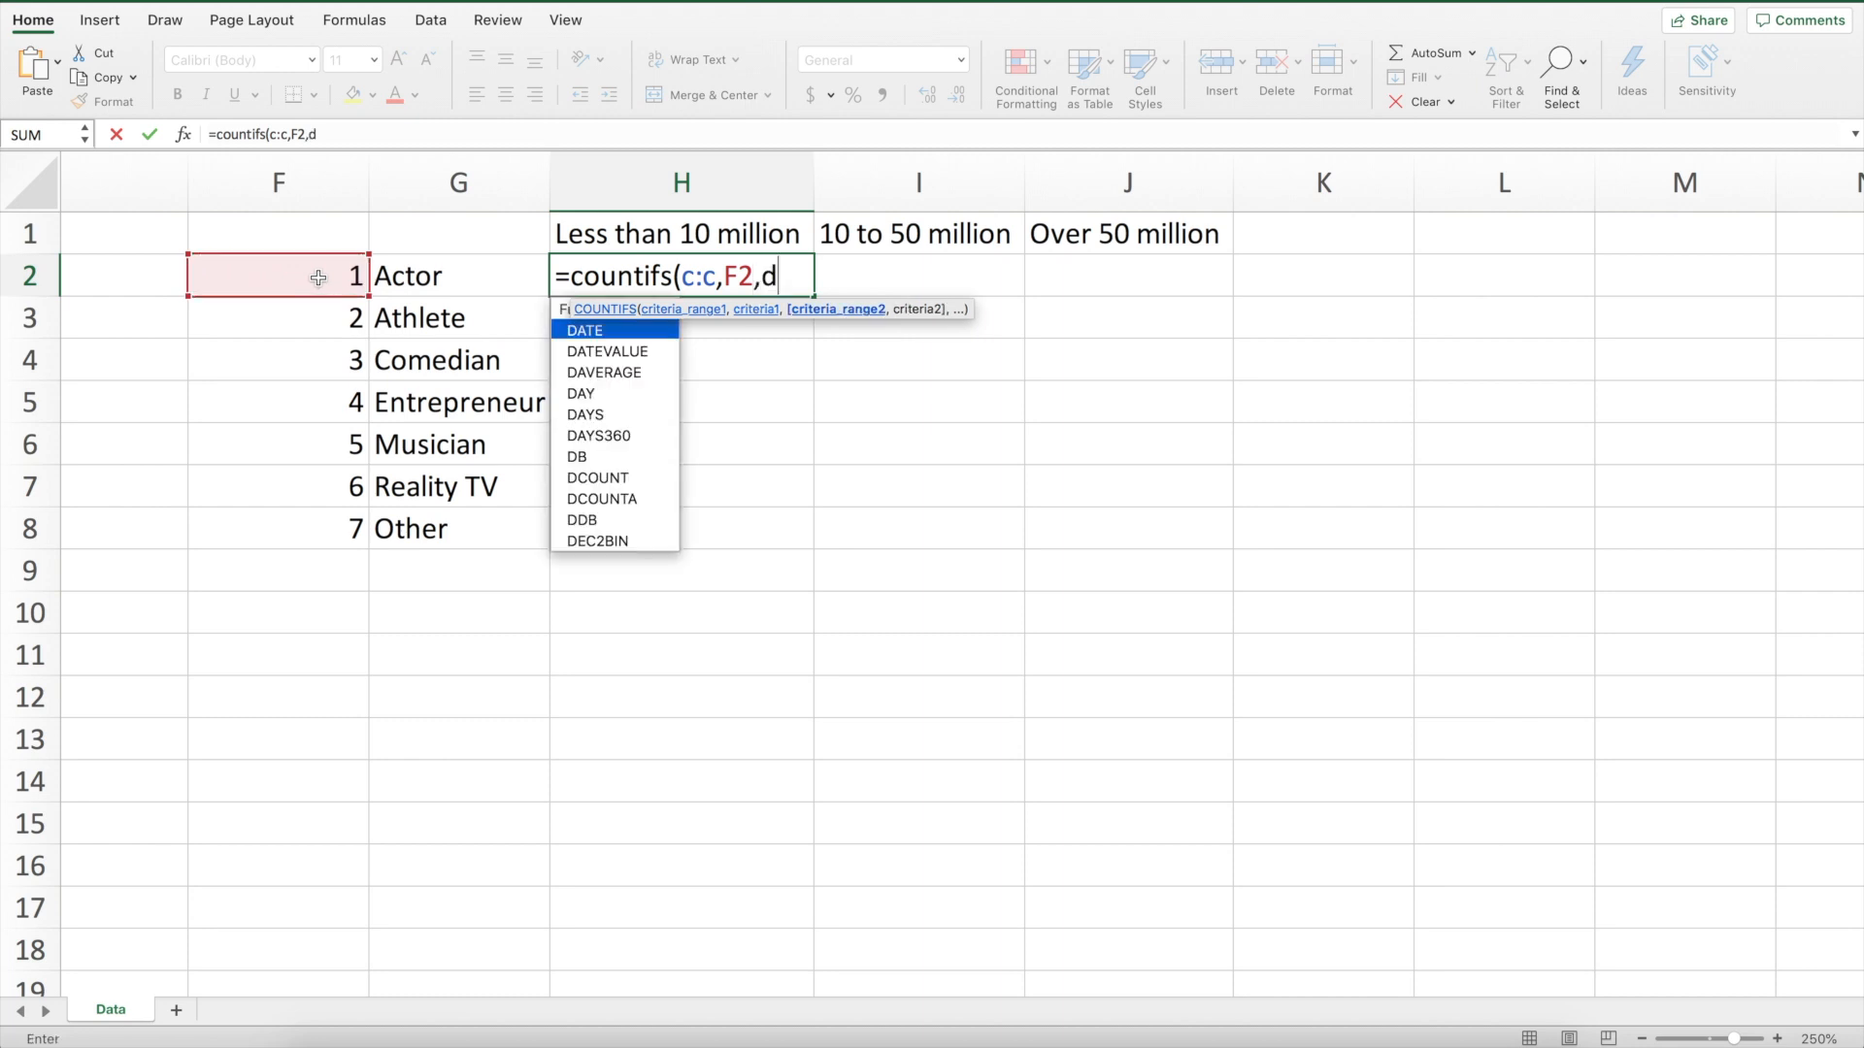
pyautogui.write(':d,')
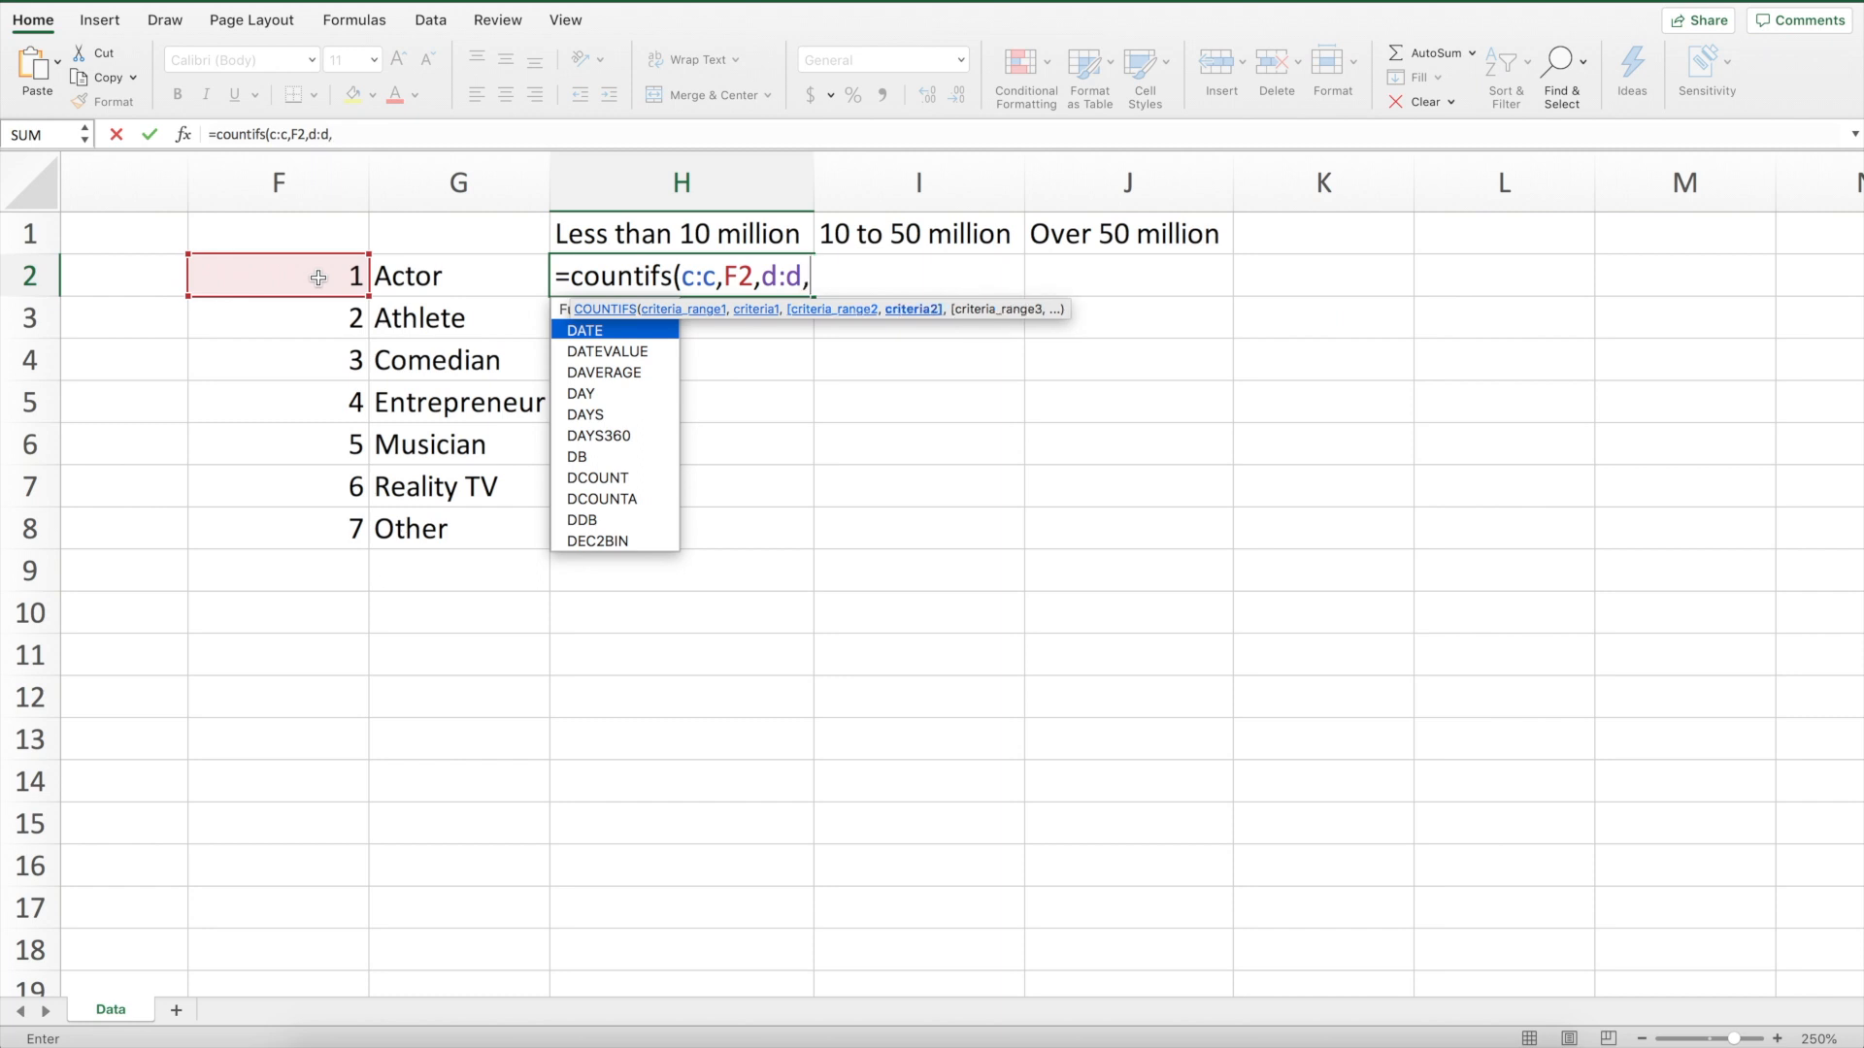
pyautogui.write('"')
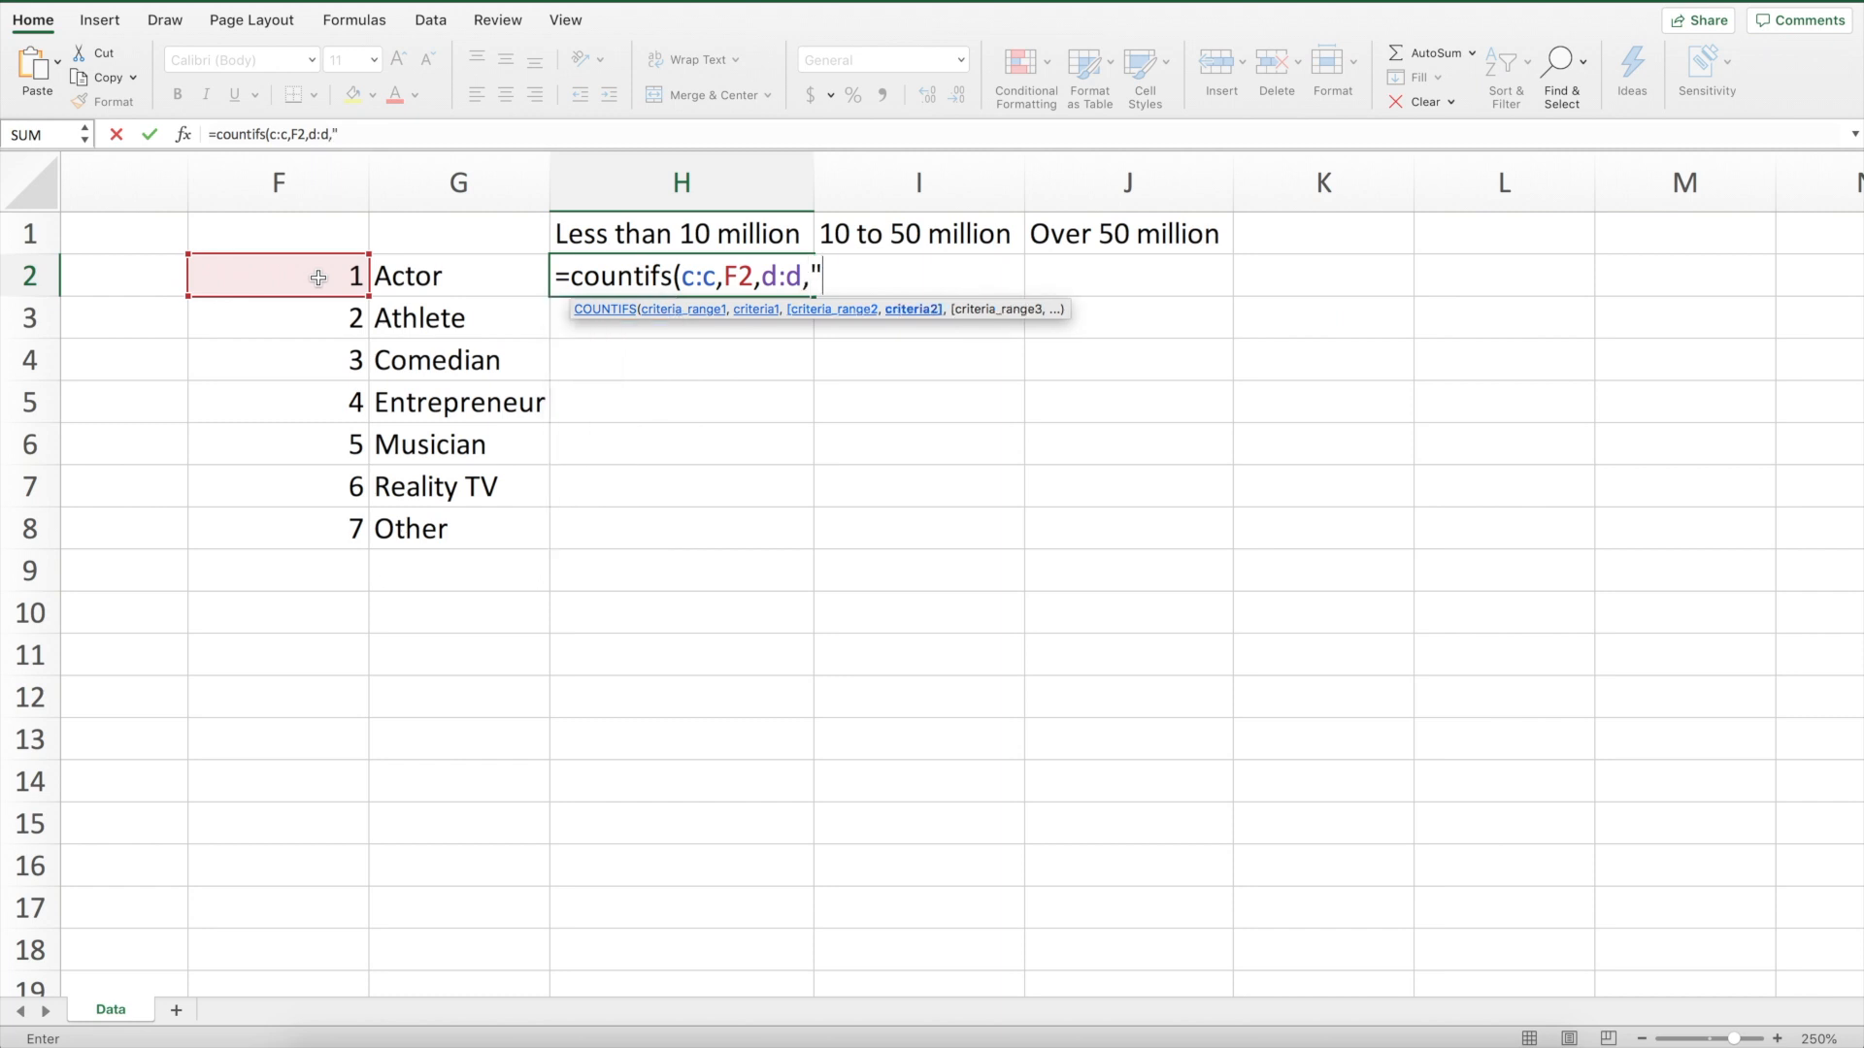
pyautogui.write('<10000000')
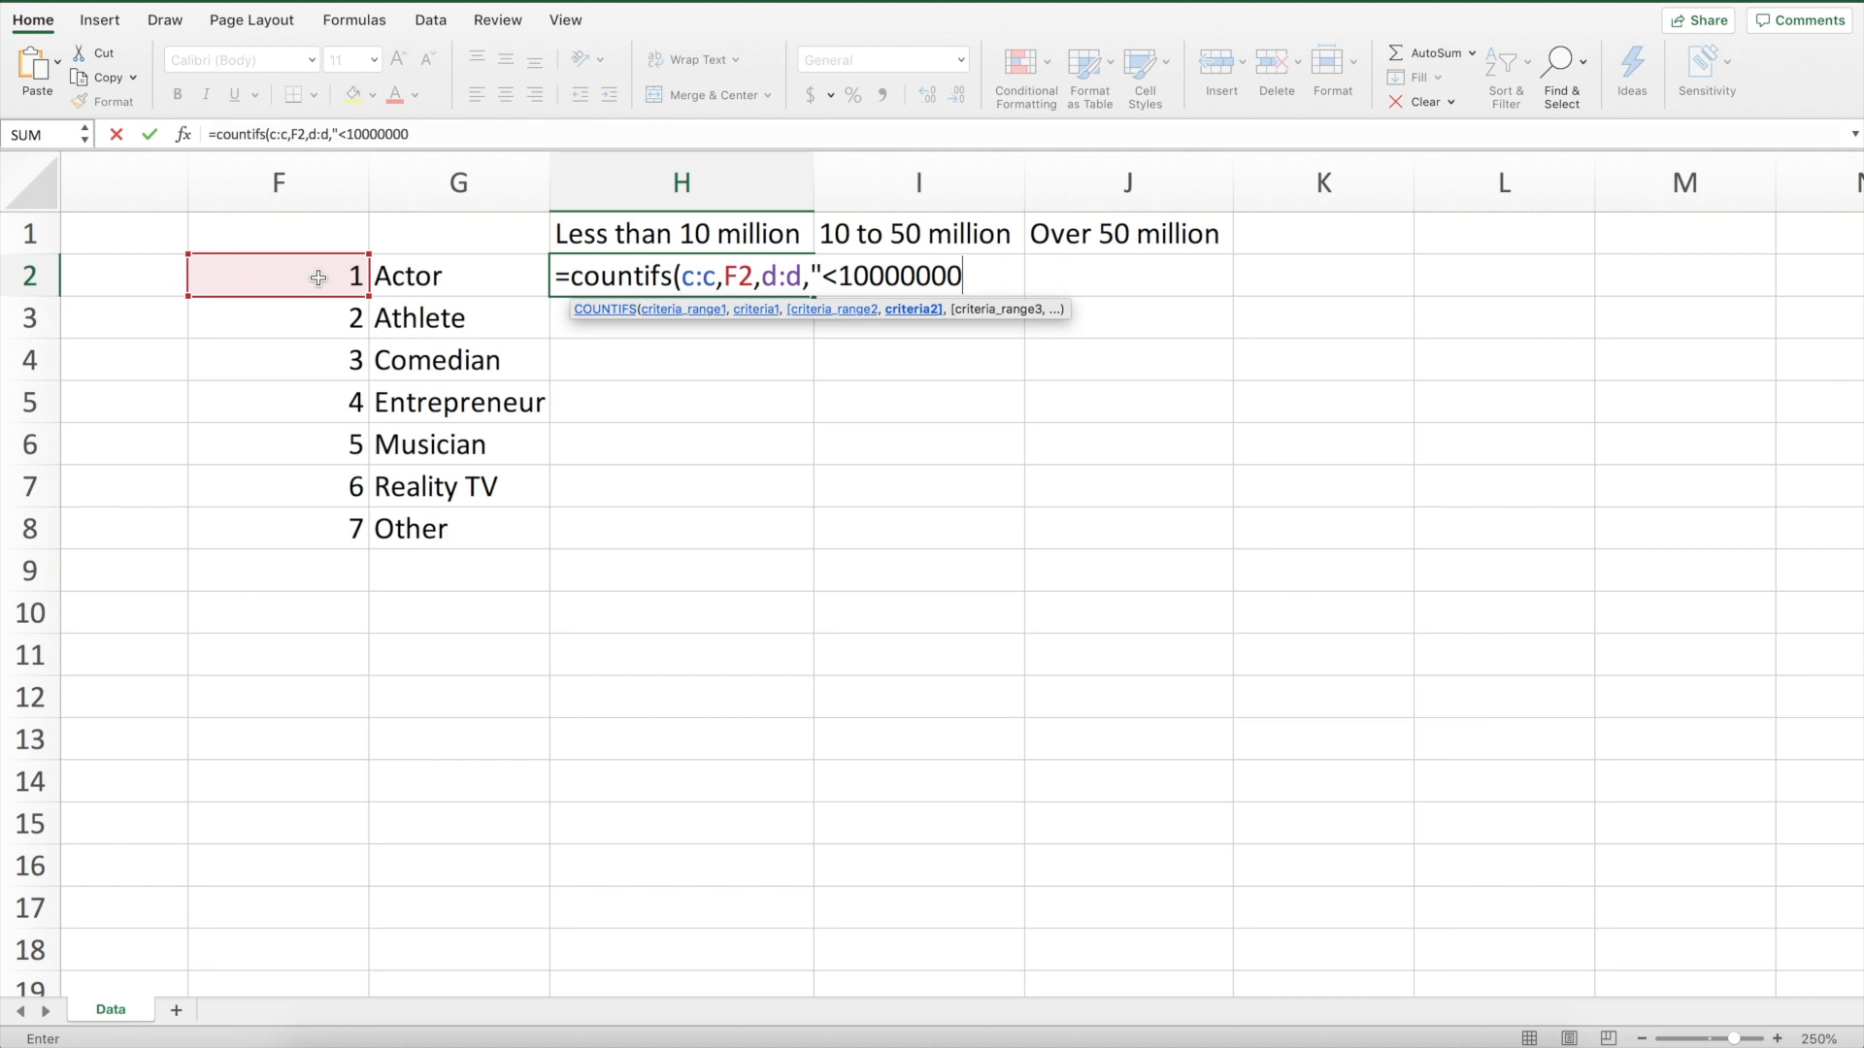
pyautogui.write('")')
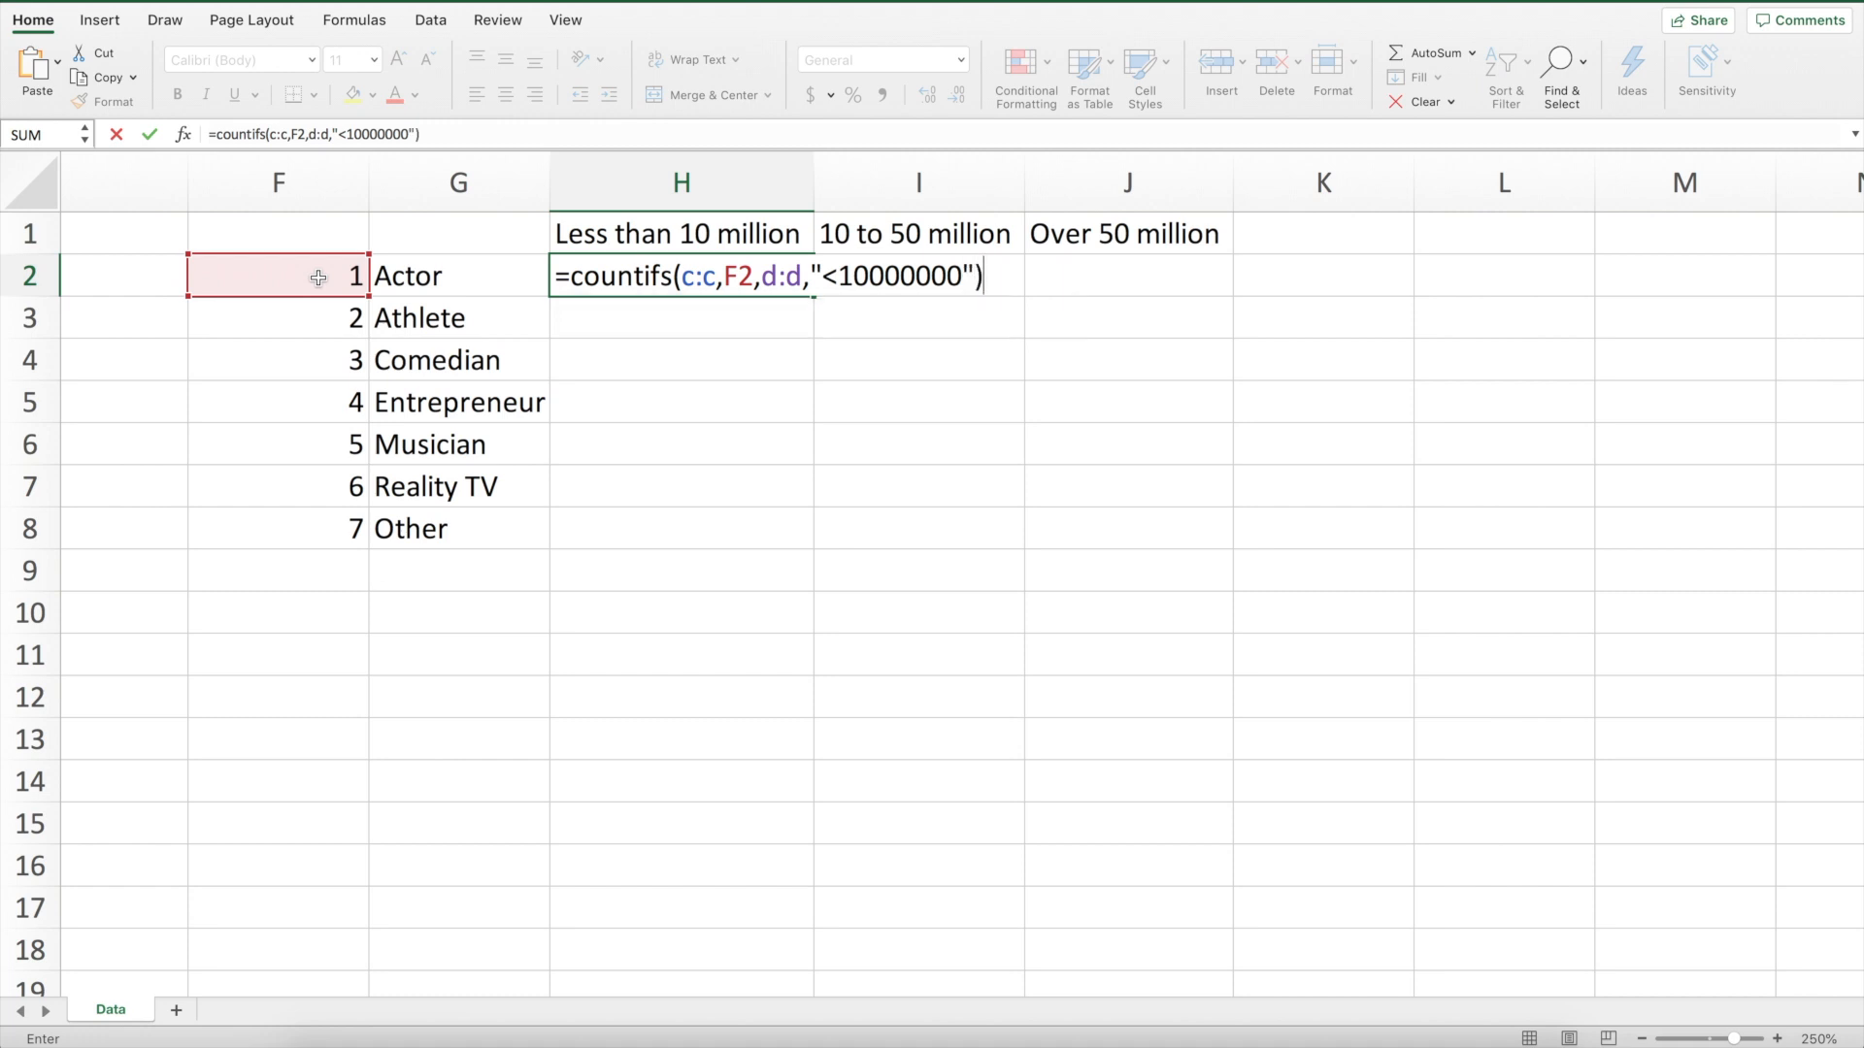
pyautogui.press('Return')
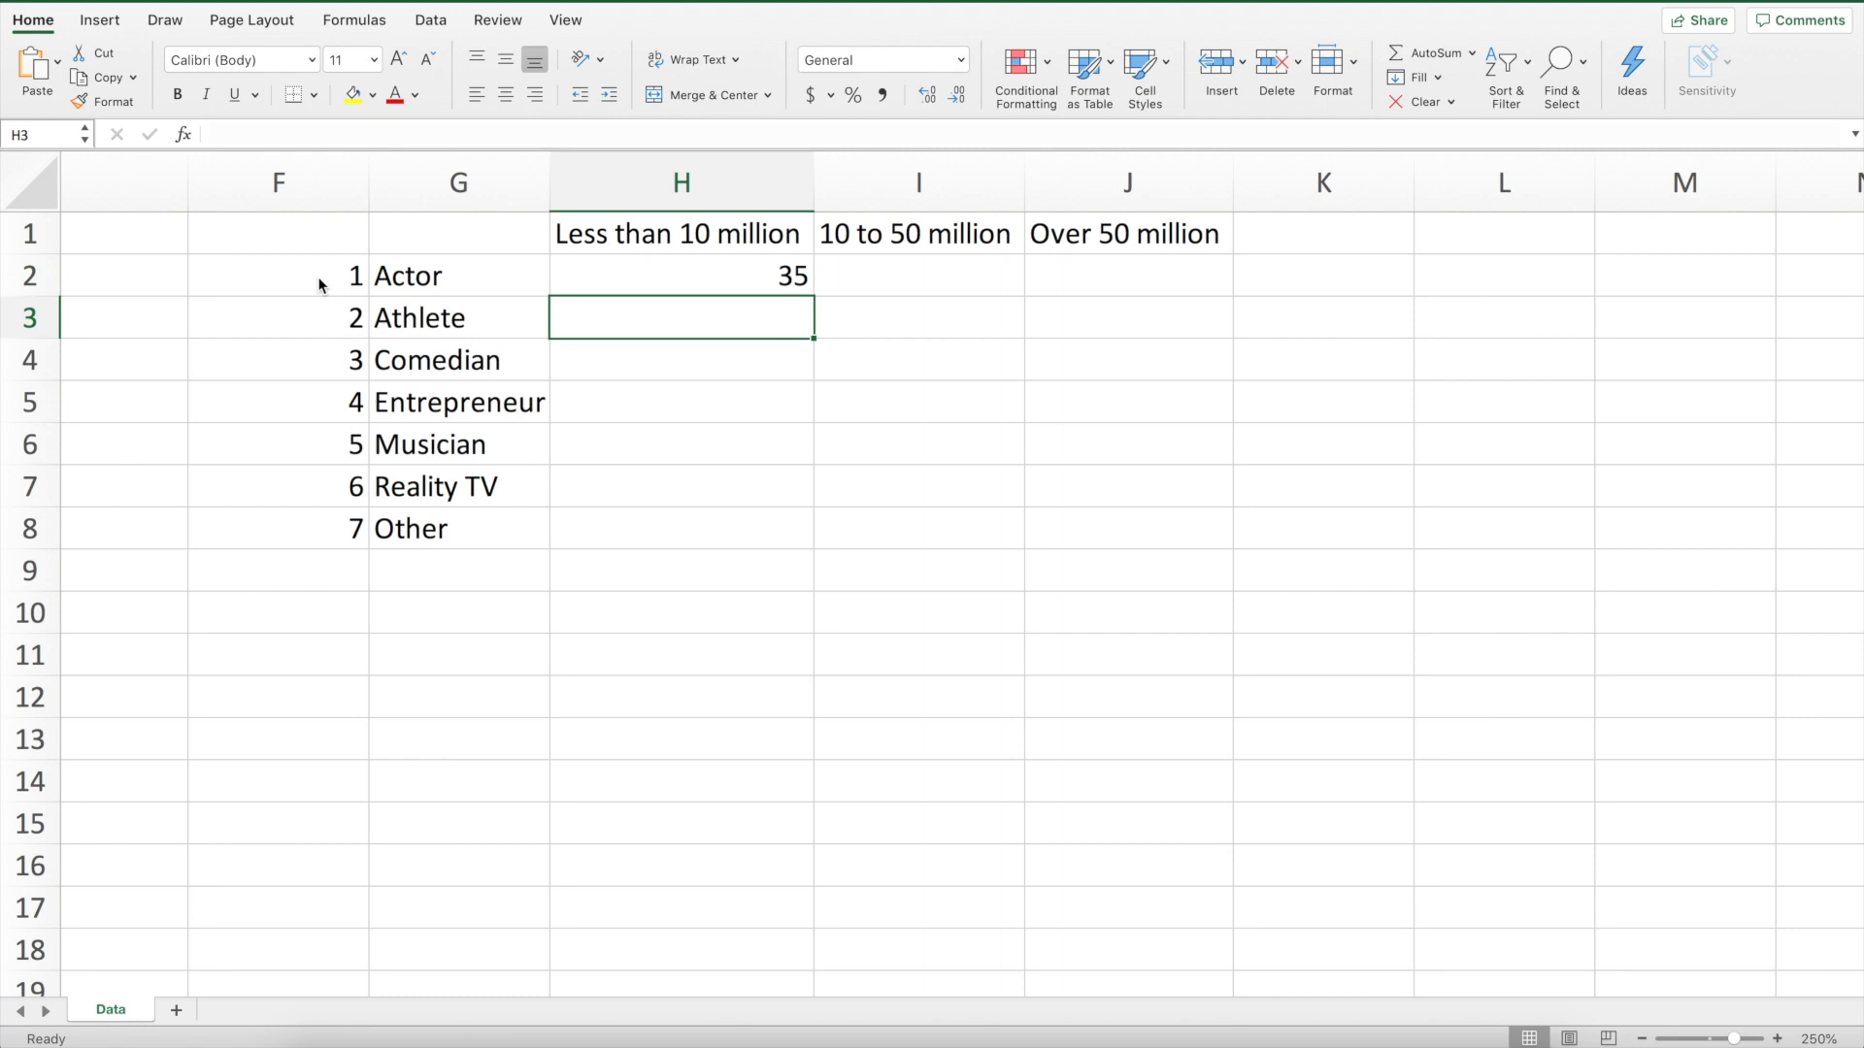
pyautogui.press('Up')
pyautogui.press('super+e')
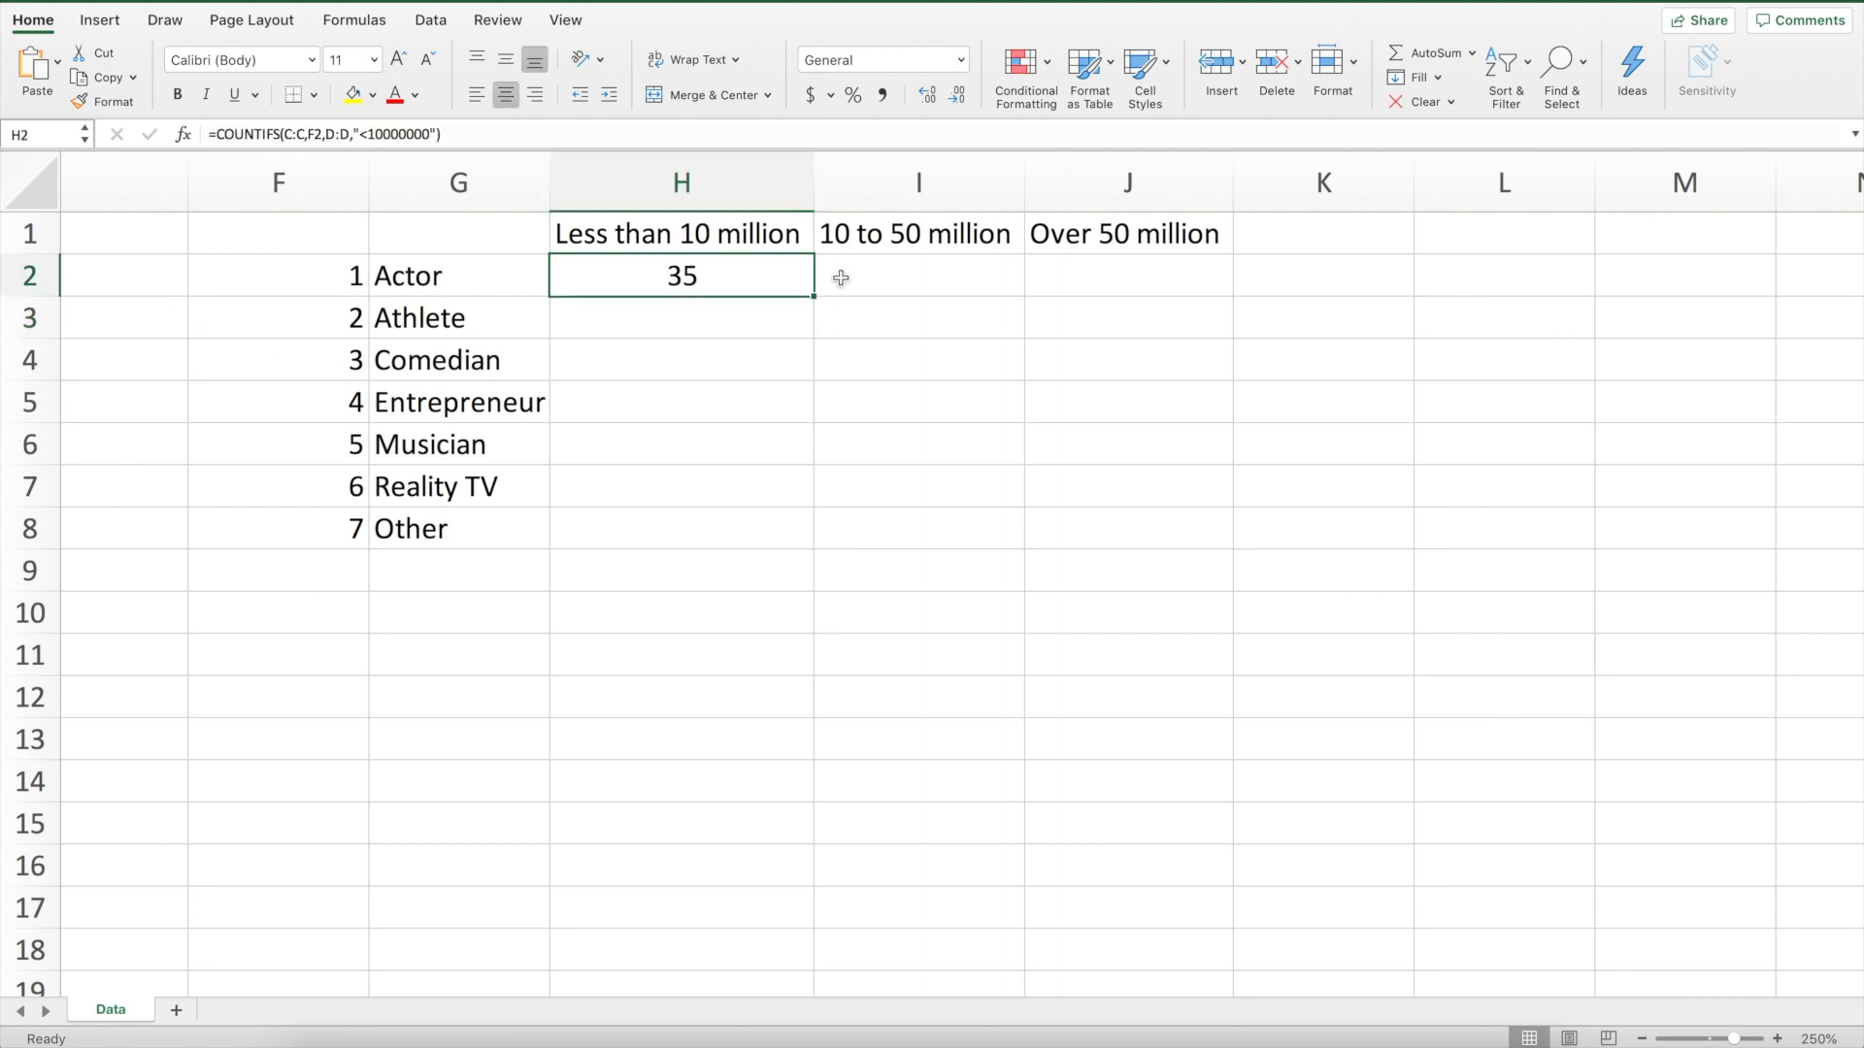
# In I2, enter =countifs(c:c,F2,d:d,">9999999",d:d,"<50000001") to count actors with 10 to 50 million followers, and center it
pyautogui.click(921, 276)
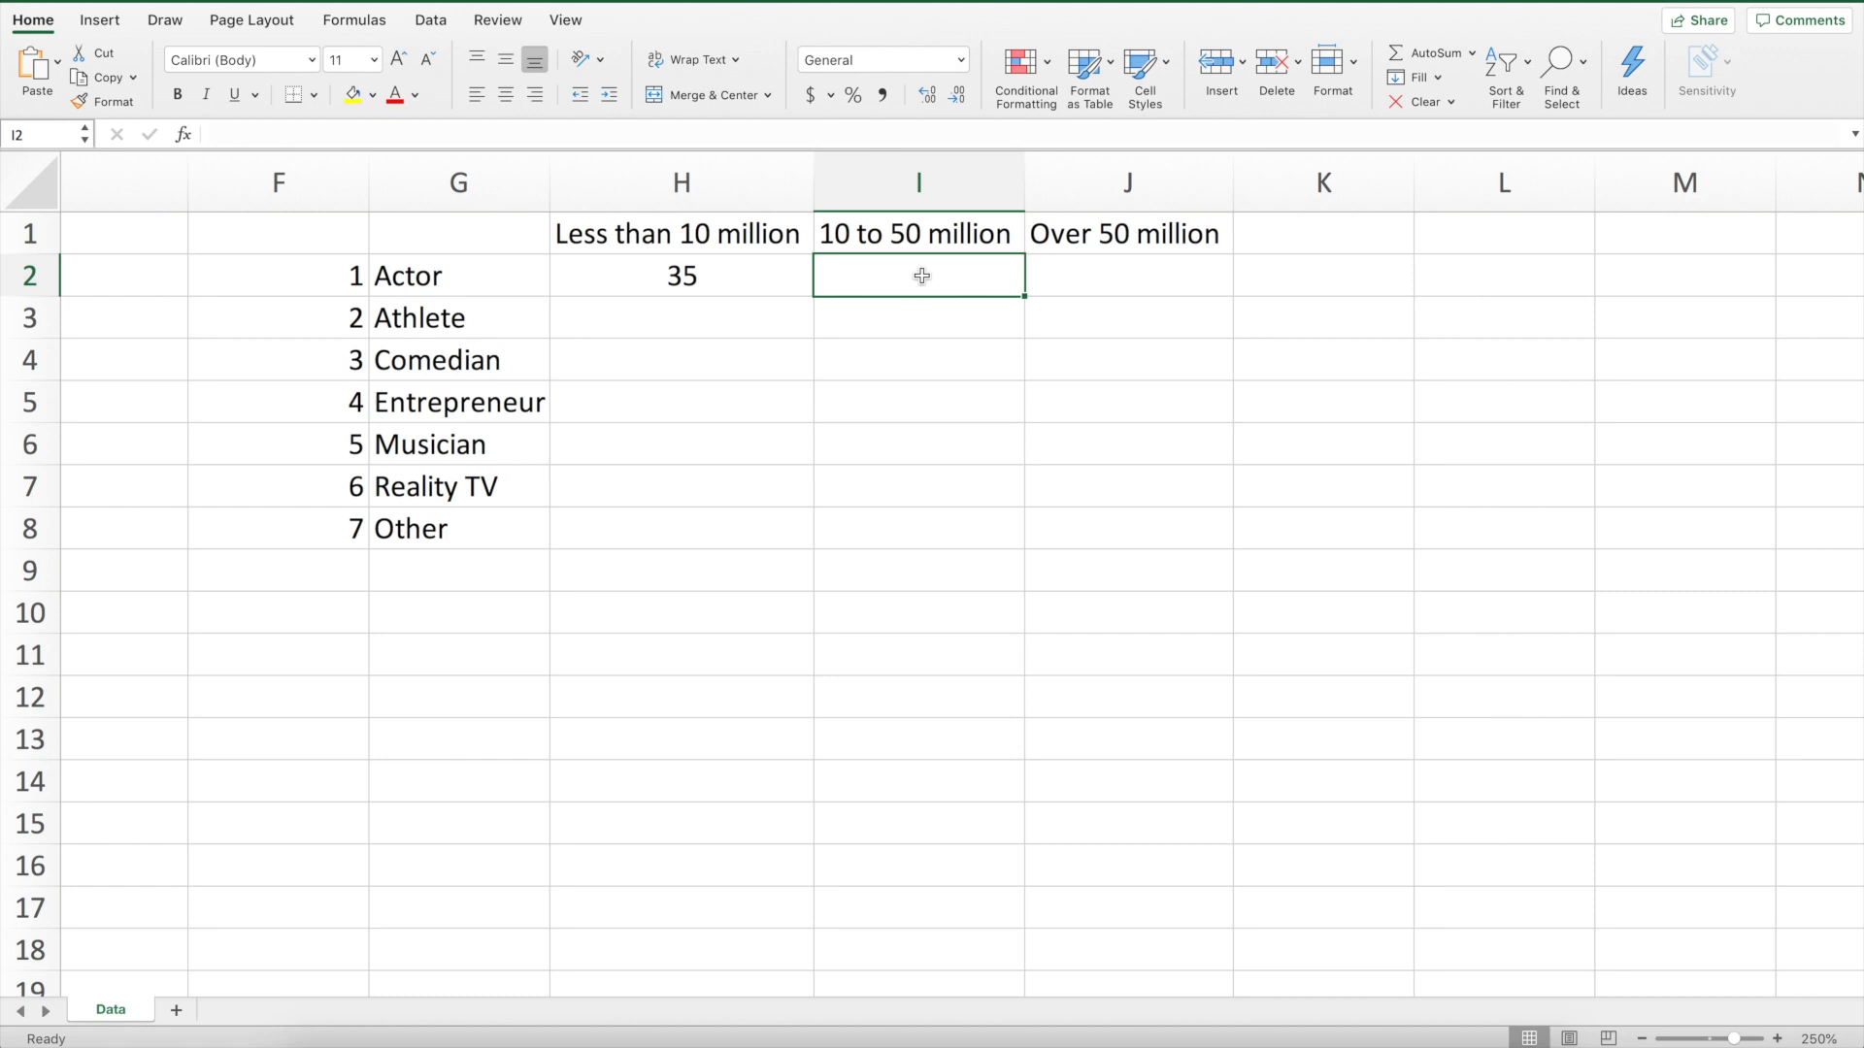
pyautogui.write('=co')
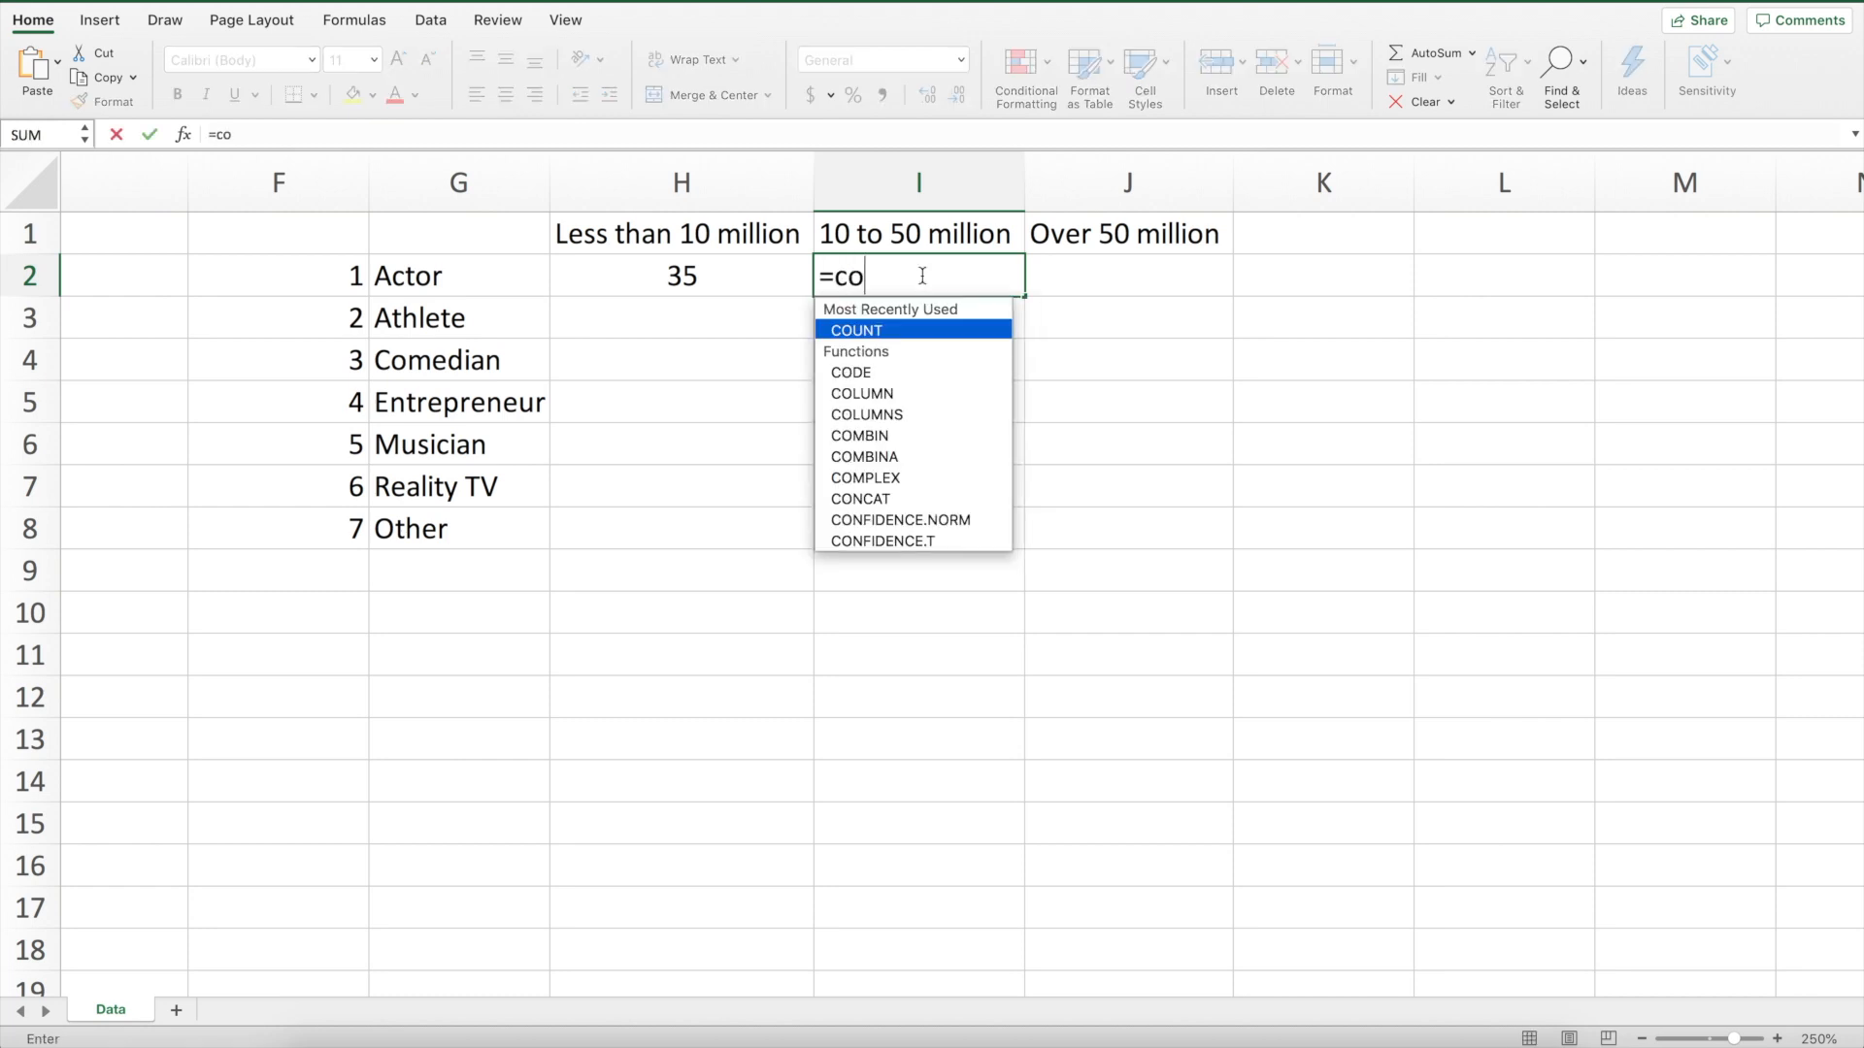
pyautogui.write('untif')
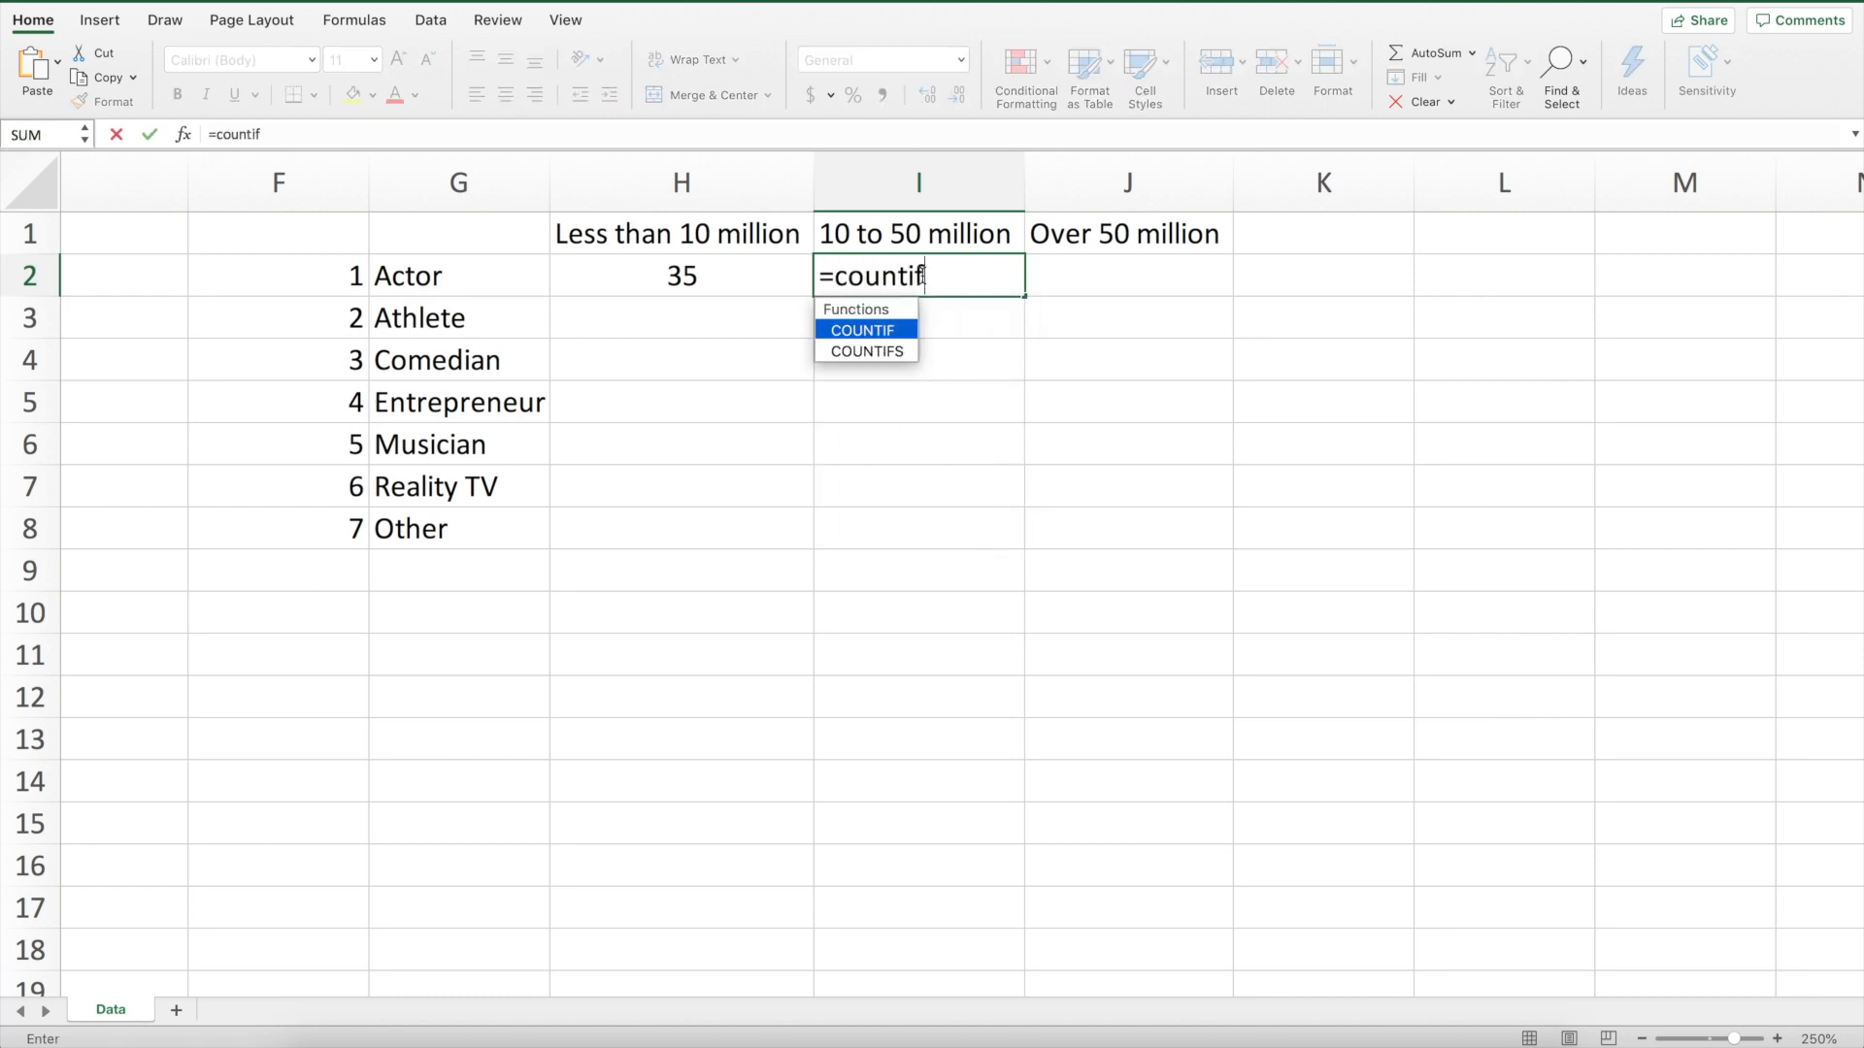
pyautogui.write('s(')
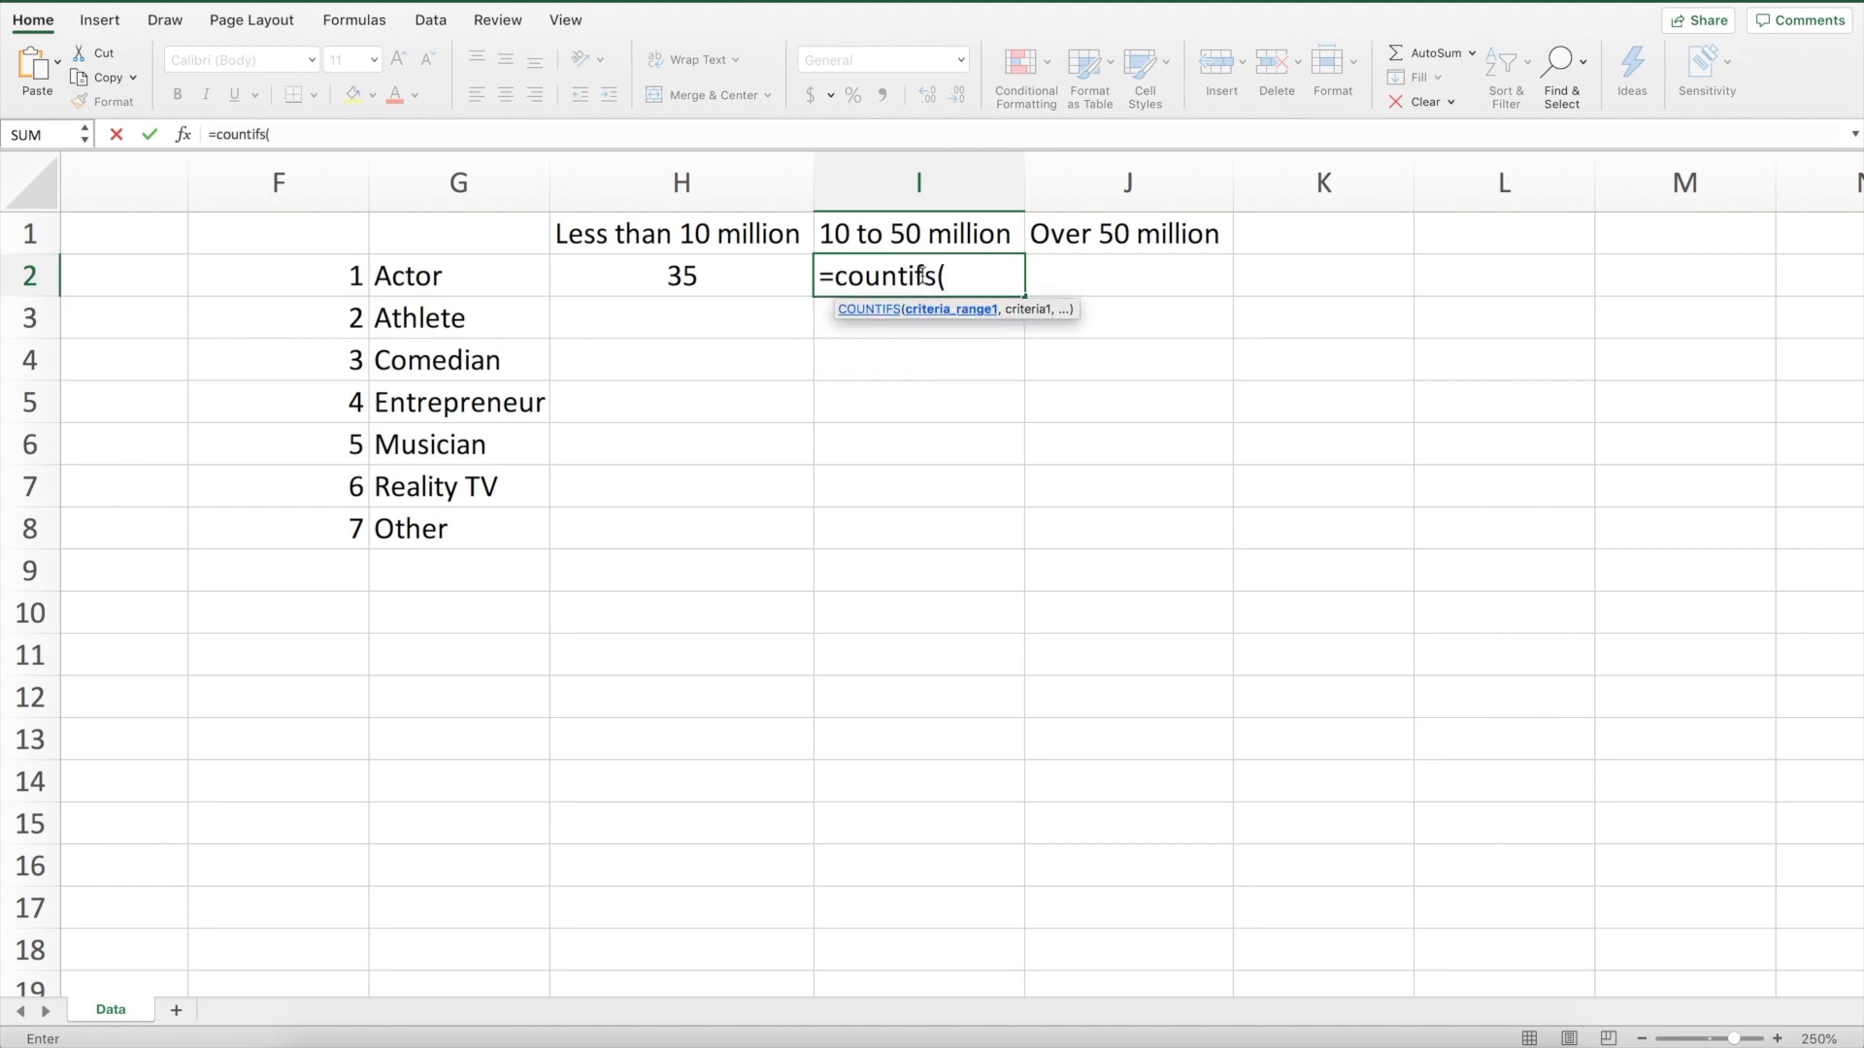
pyautogui.write('c:c')
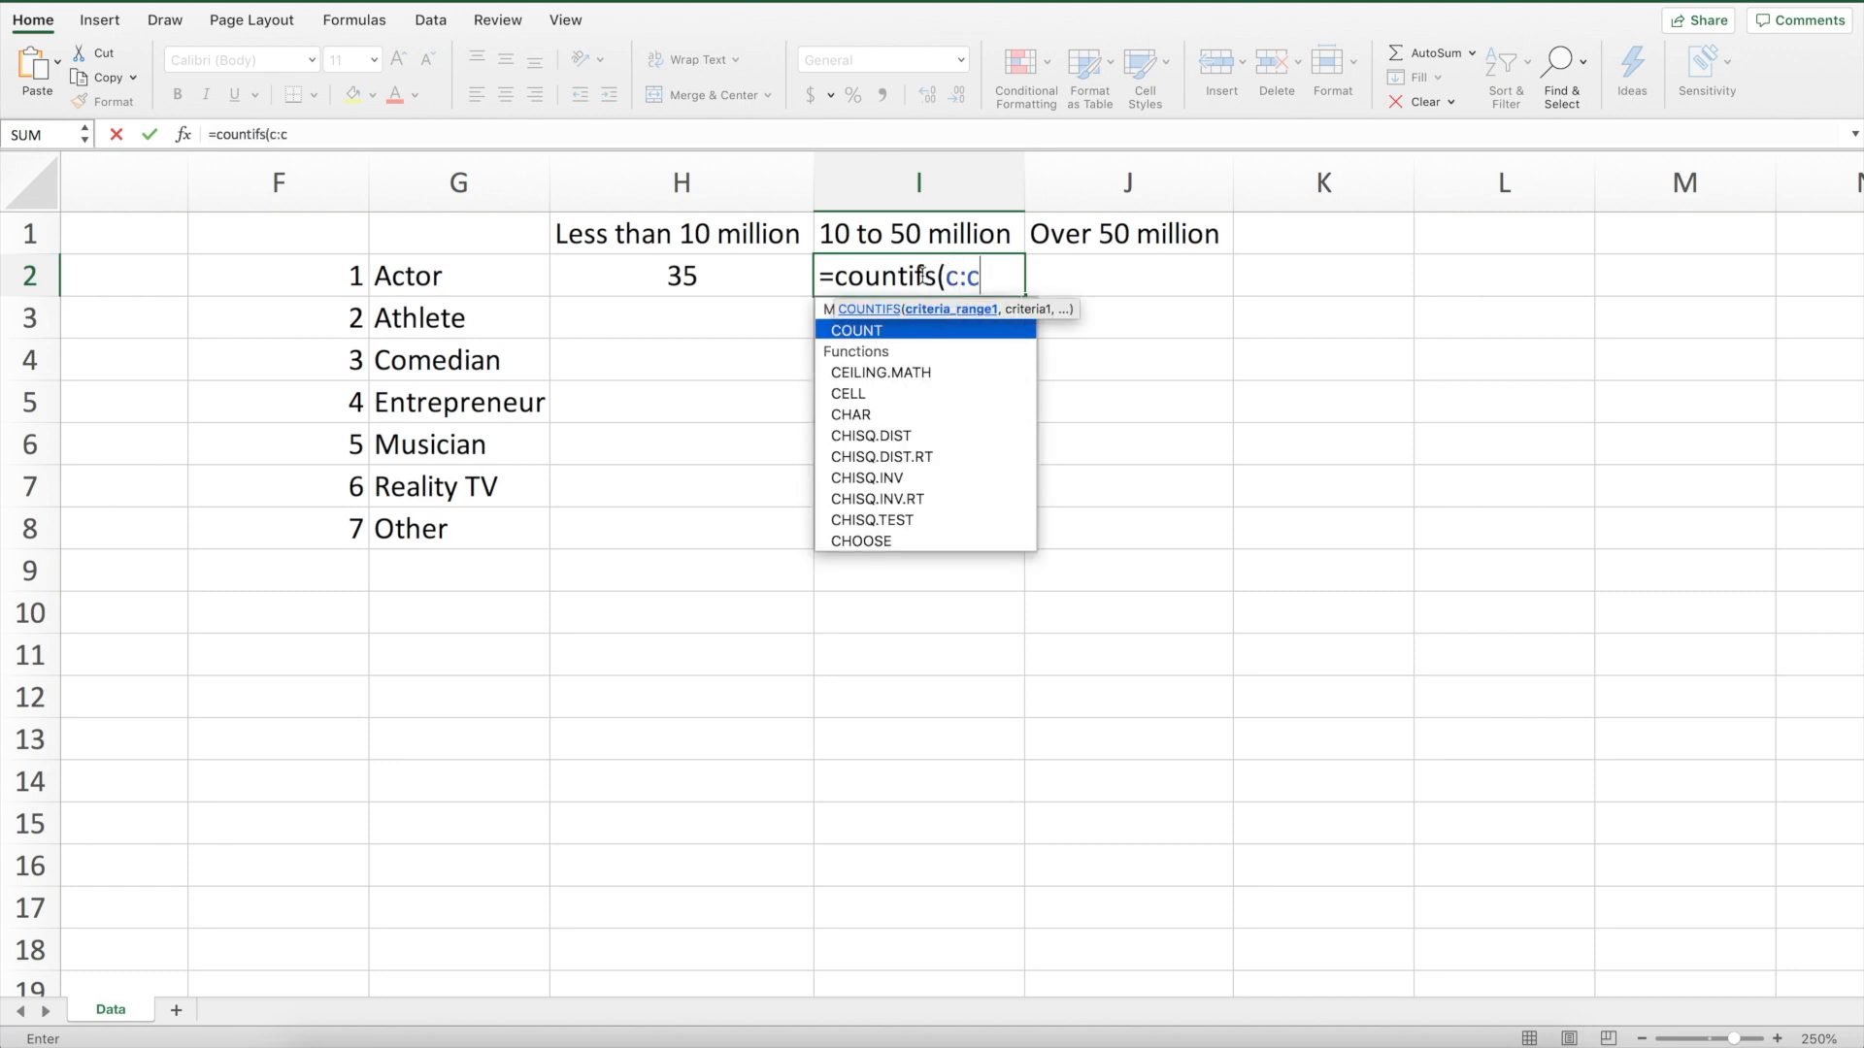
pyautogui.write(',')
pyautogui.click(316, 274)
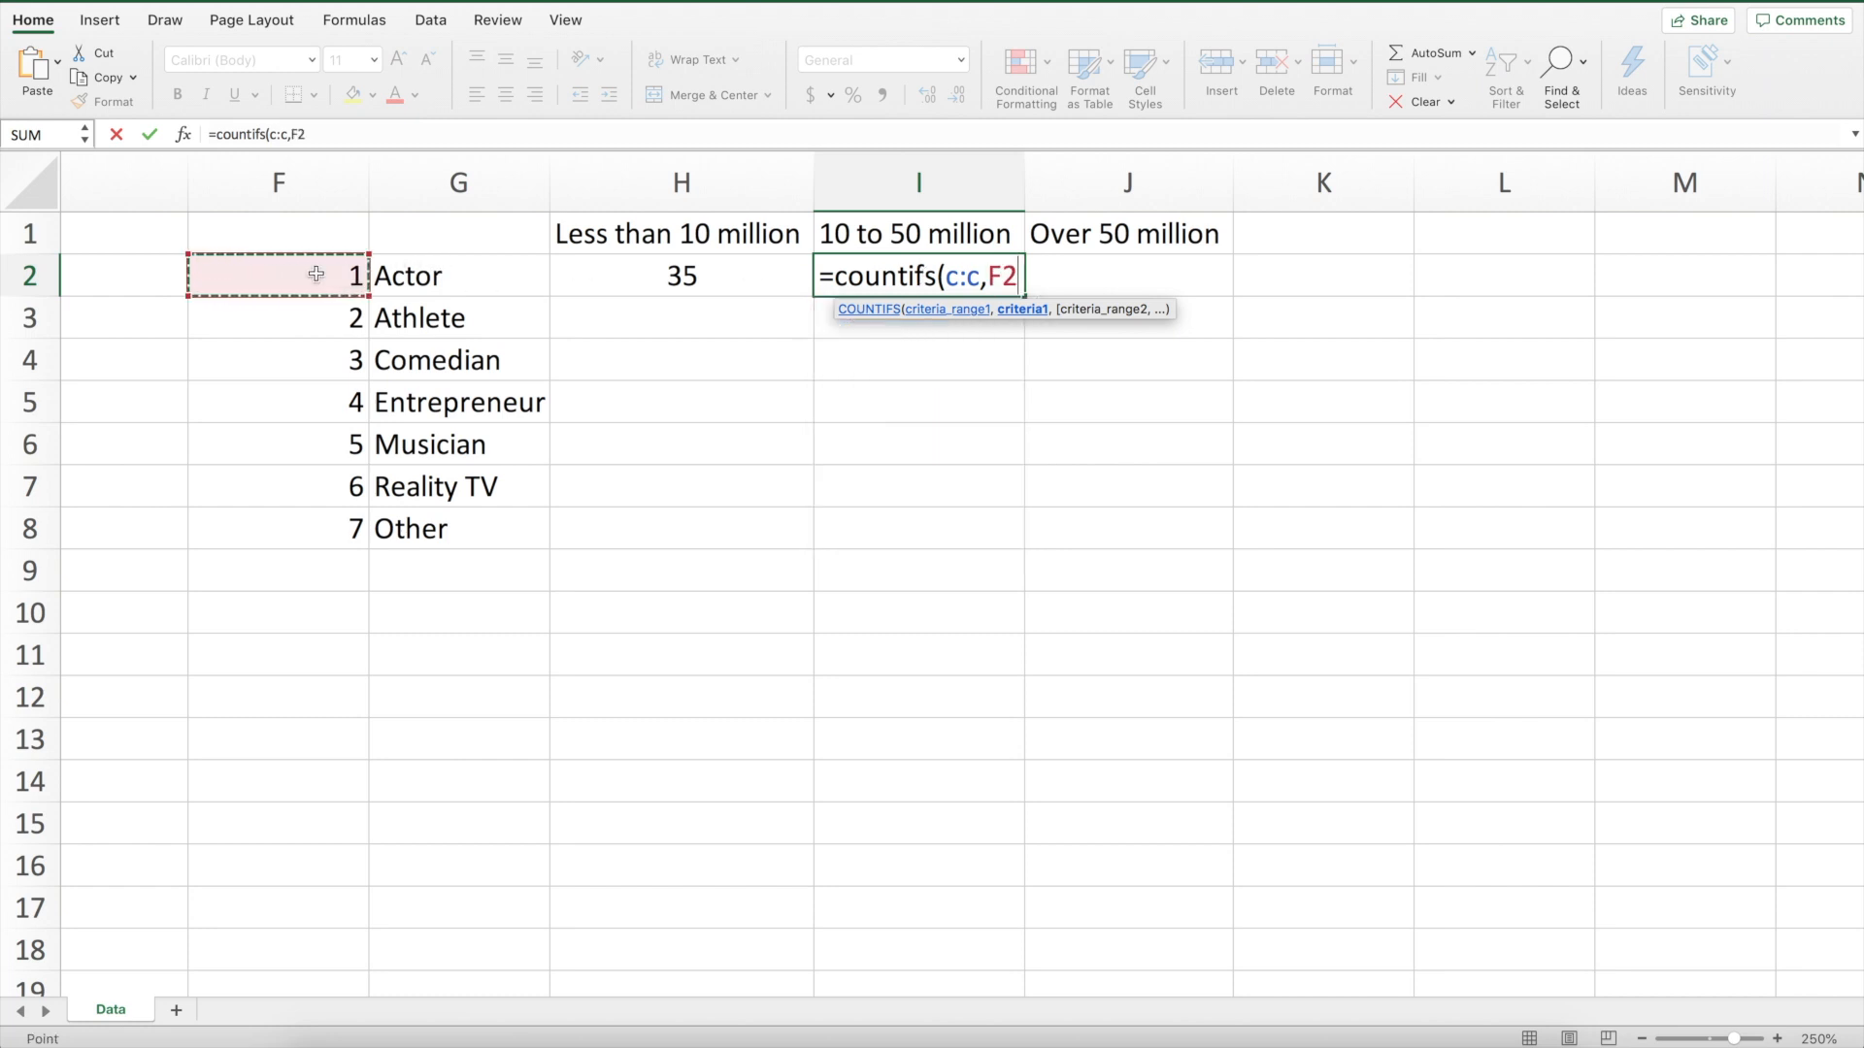
pyautogui.write(',')
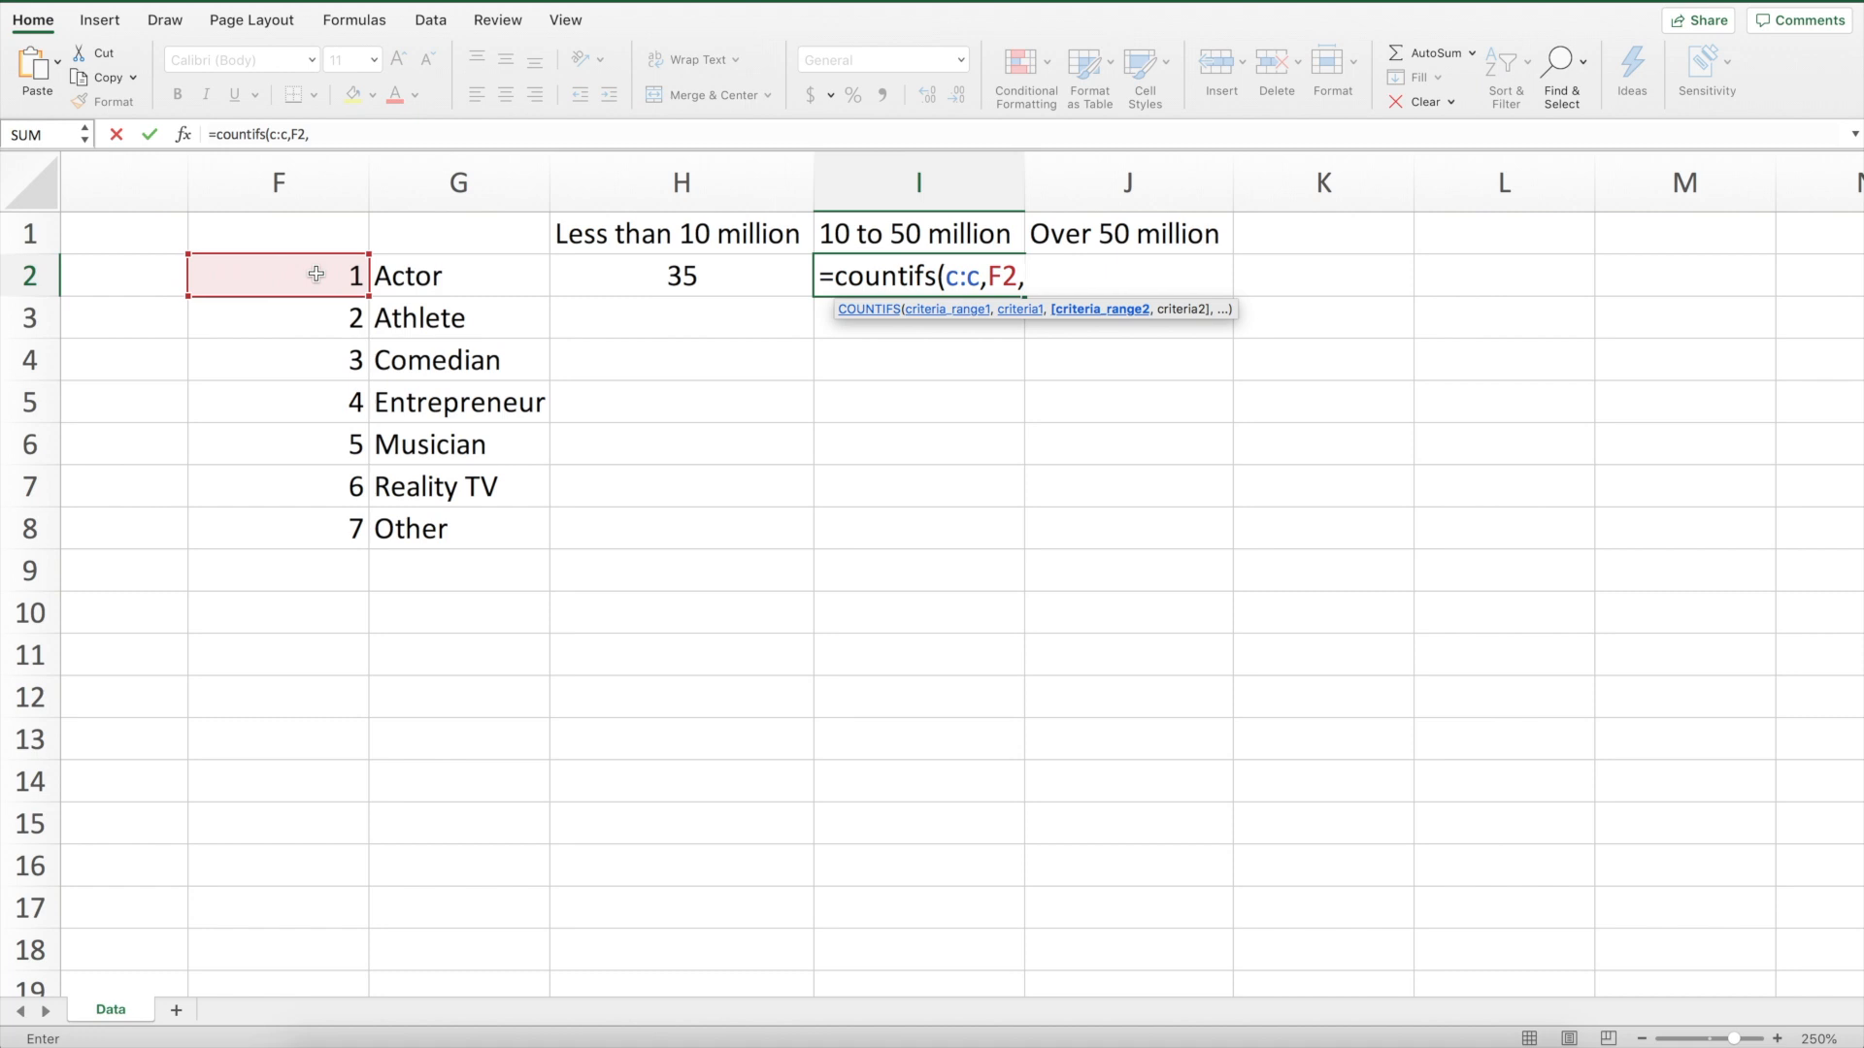
pyautogui.write('d:d')
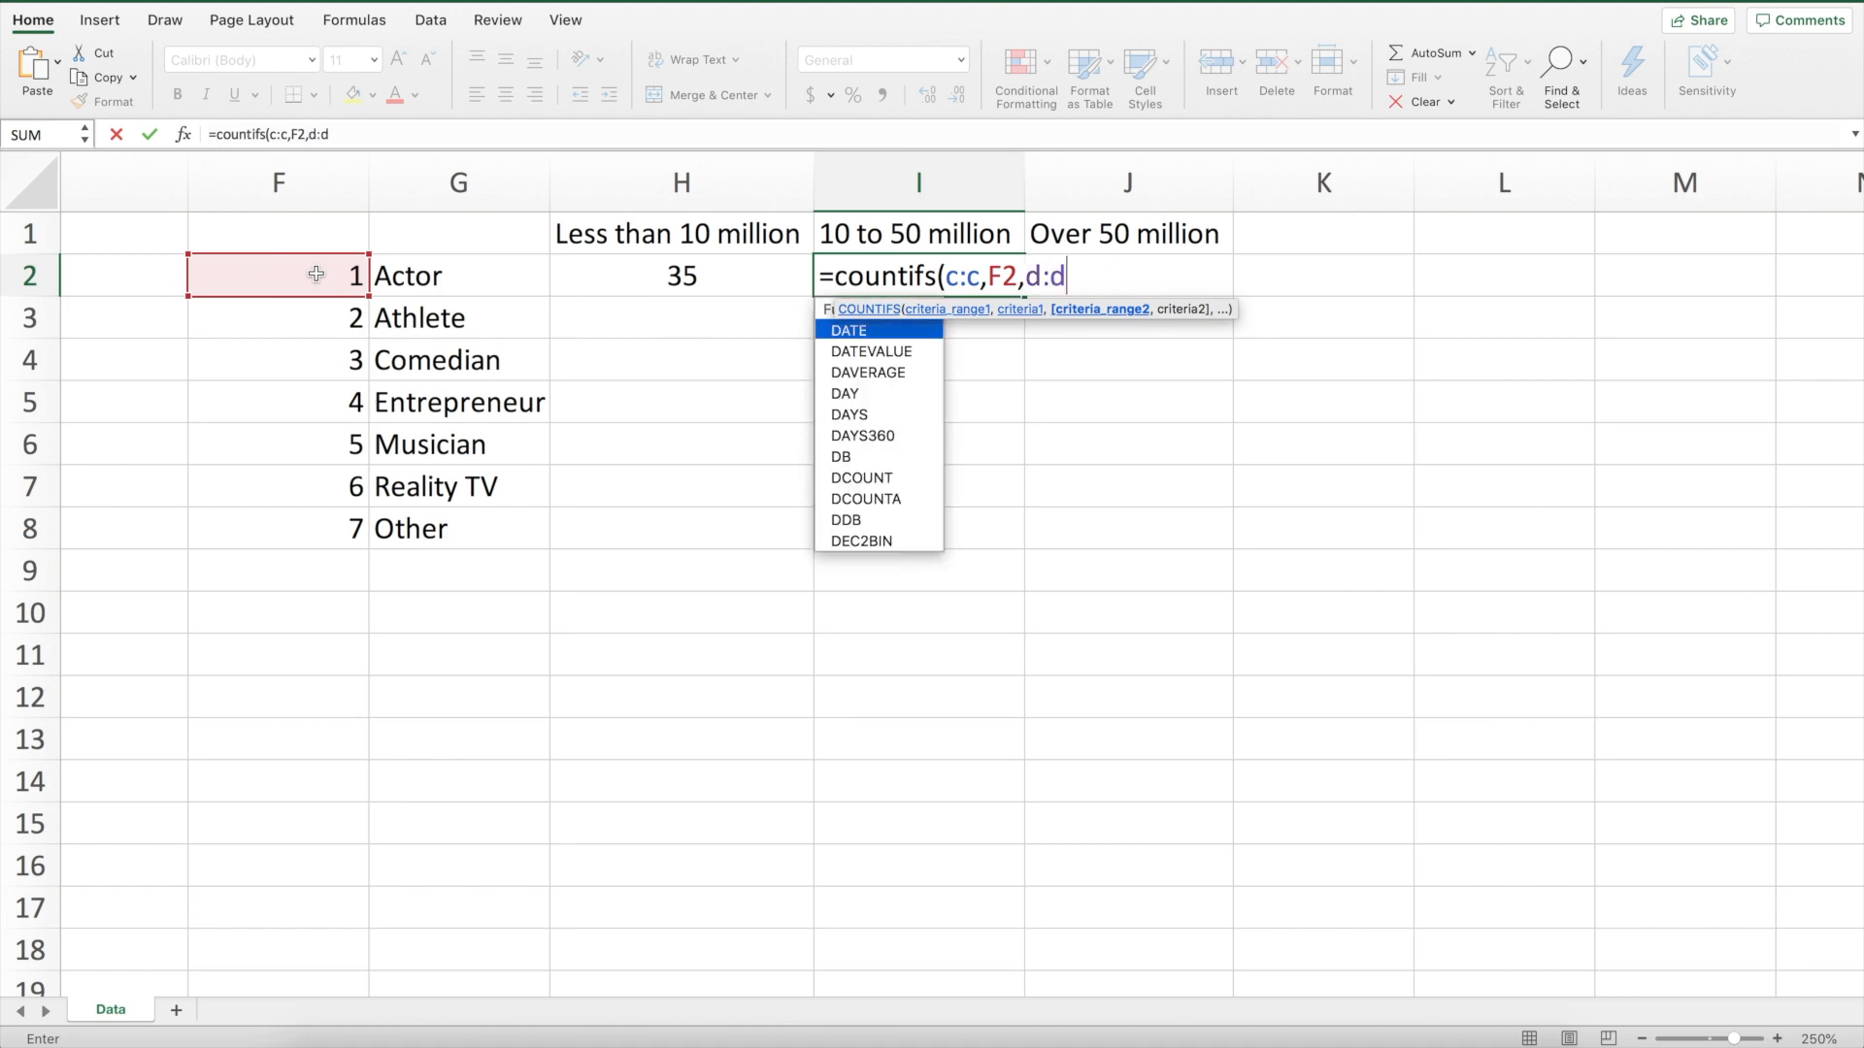
pyautogui.write(',')
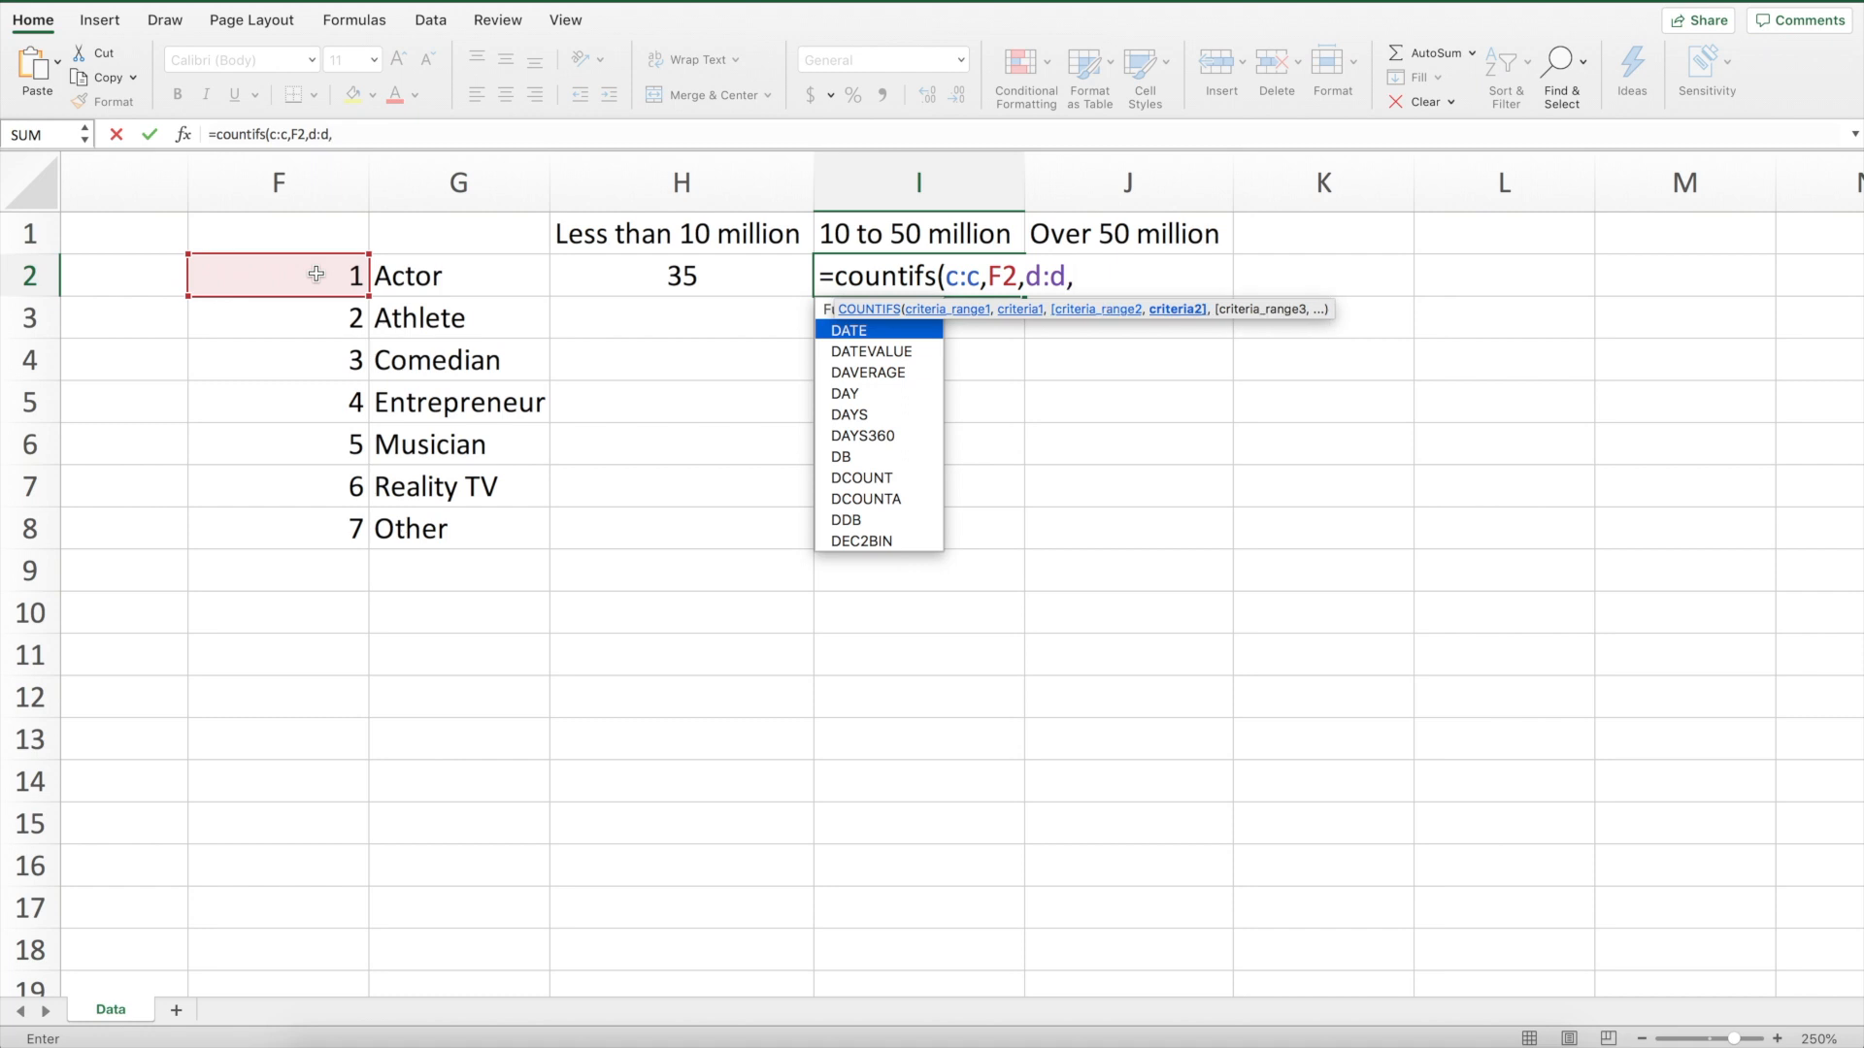
pyautogui.write('"')
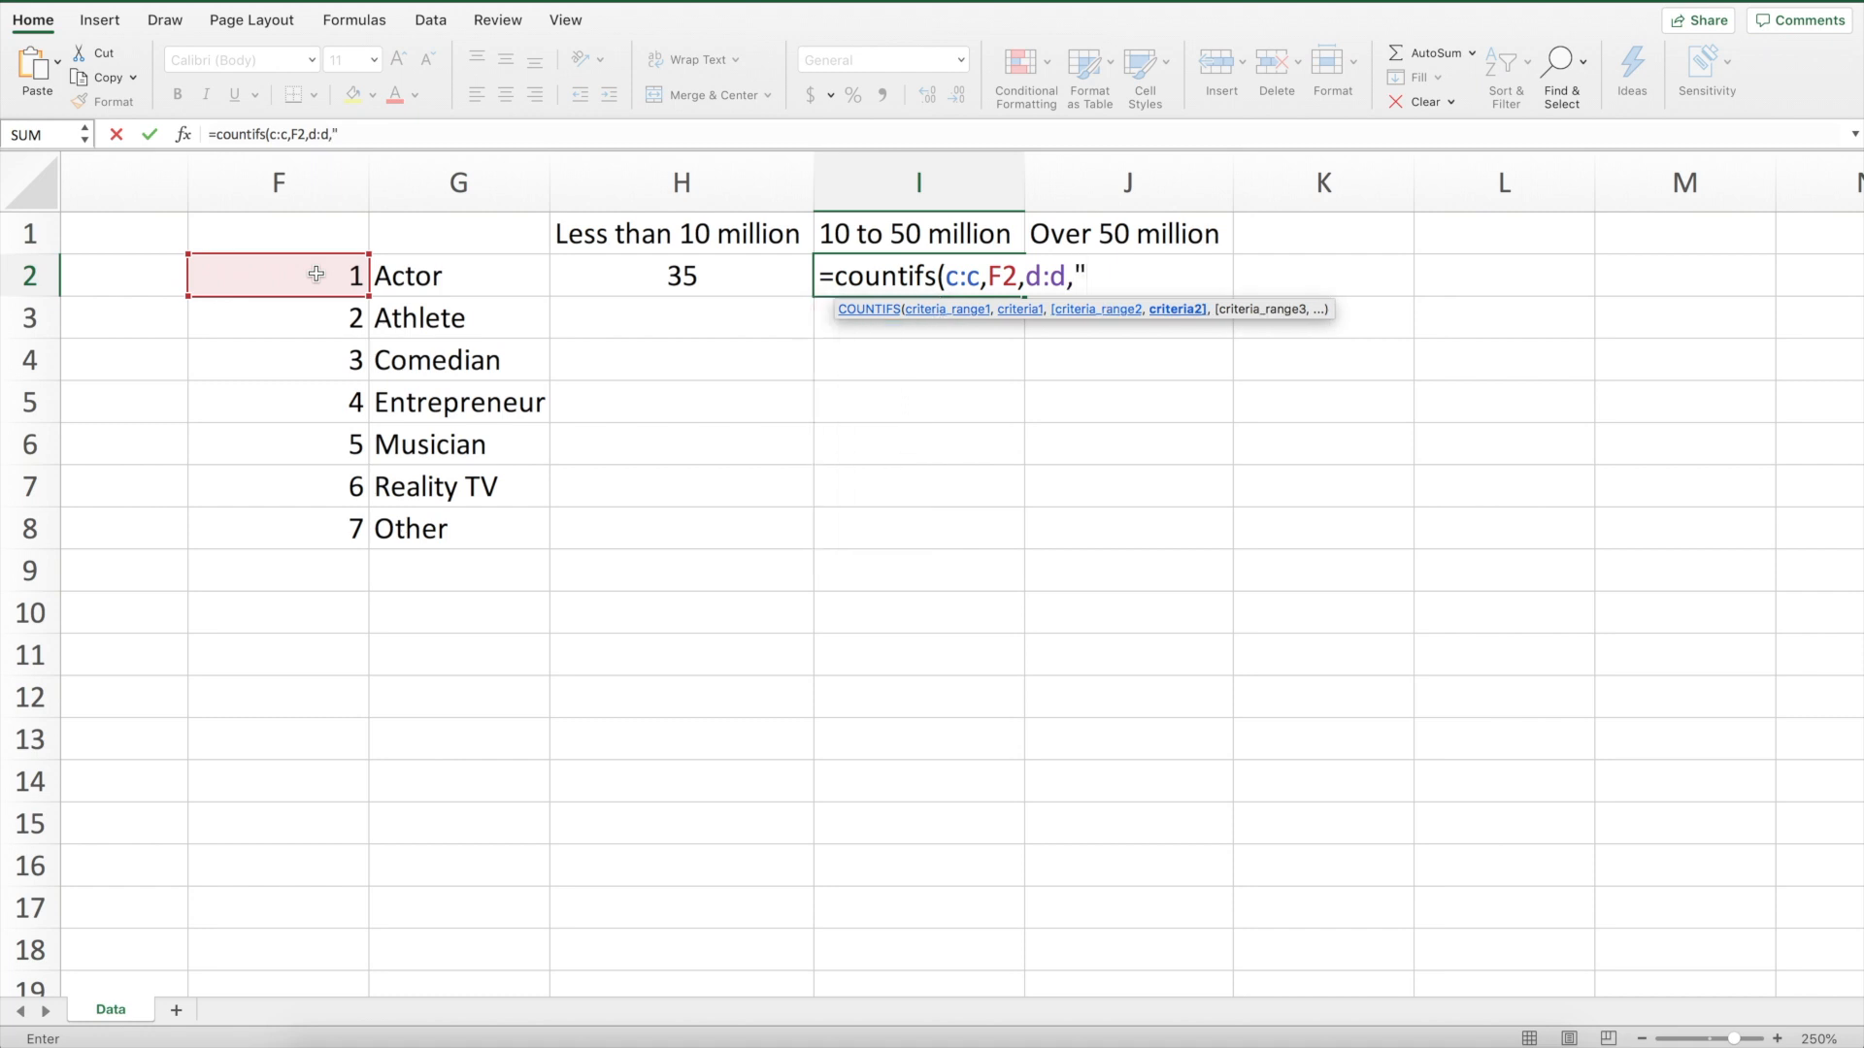
pyautogui.write('>9999999')
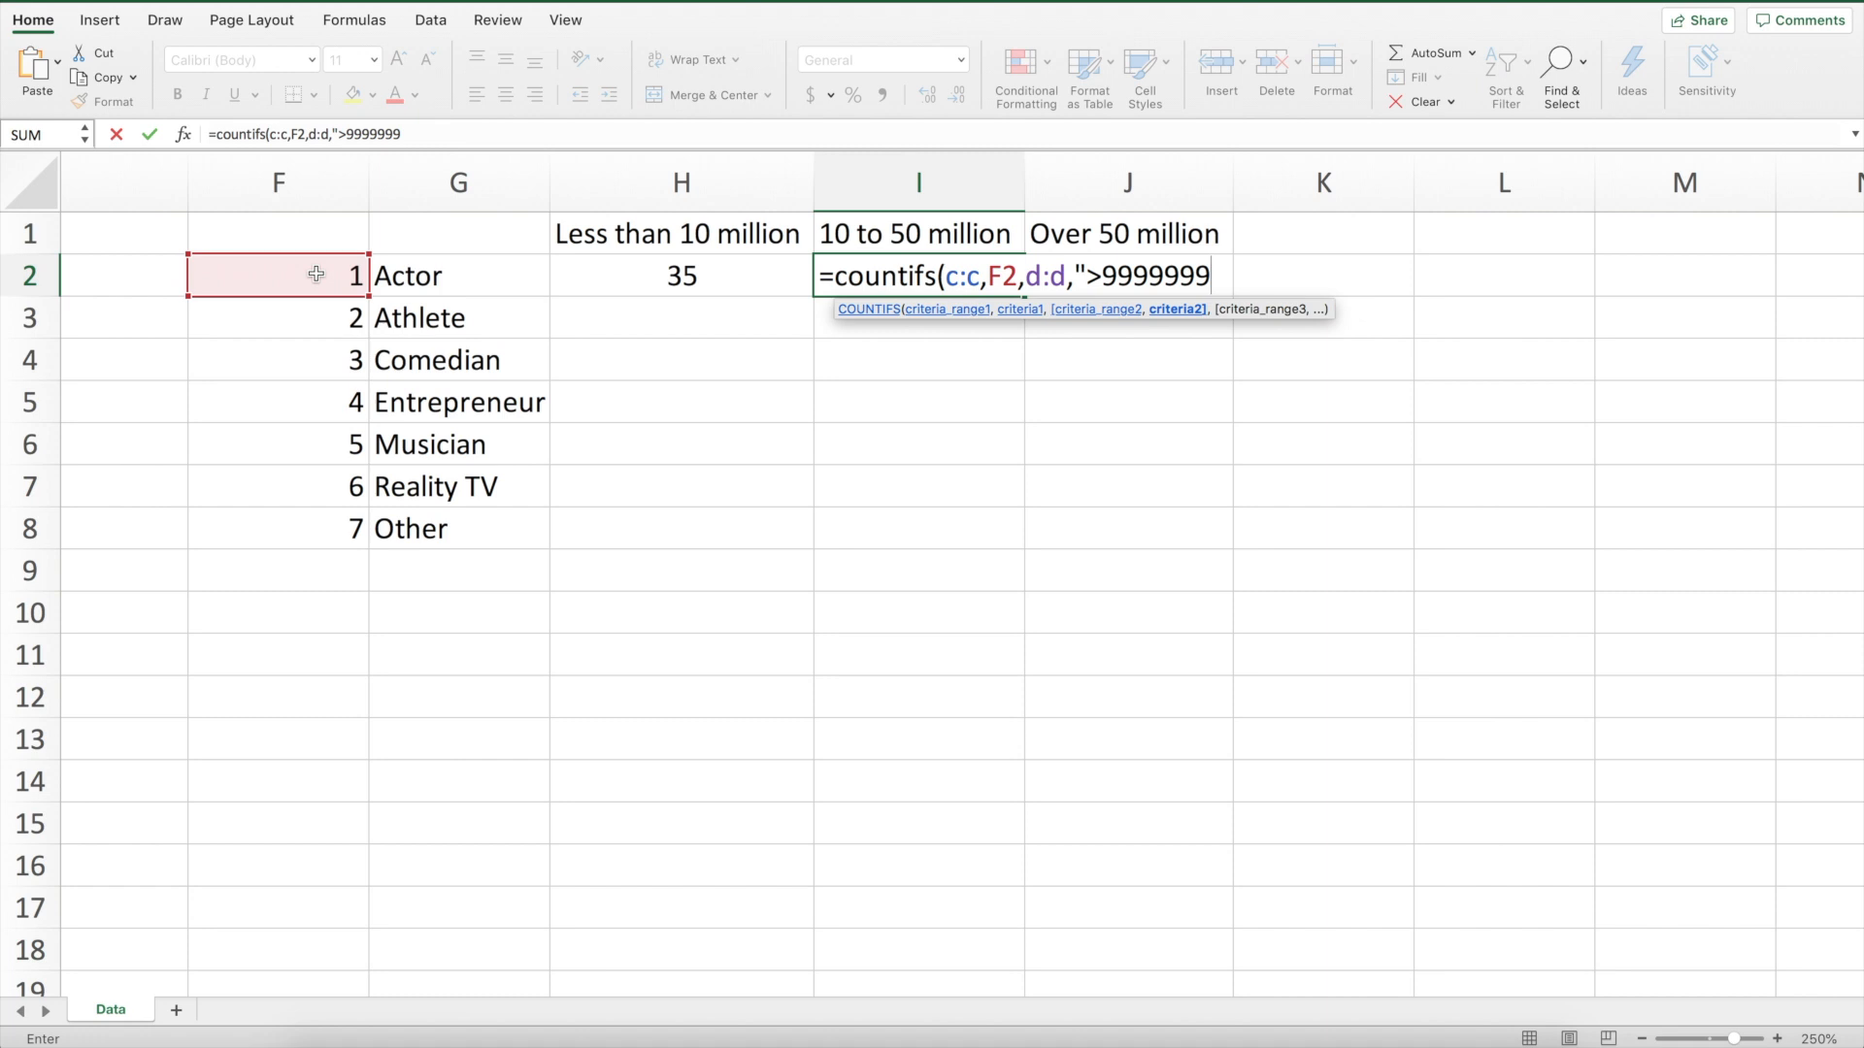
pyautogui.write('"')
pyautogui.write(',d')
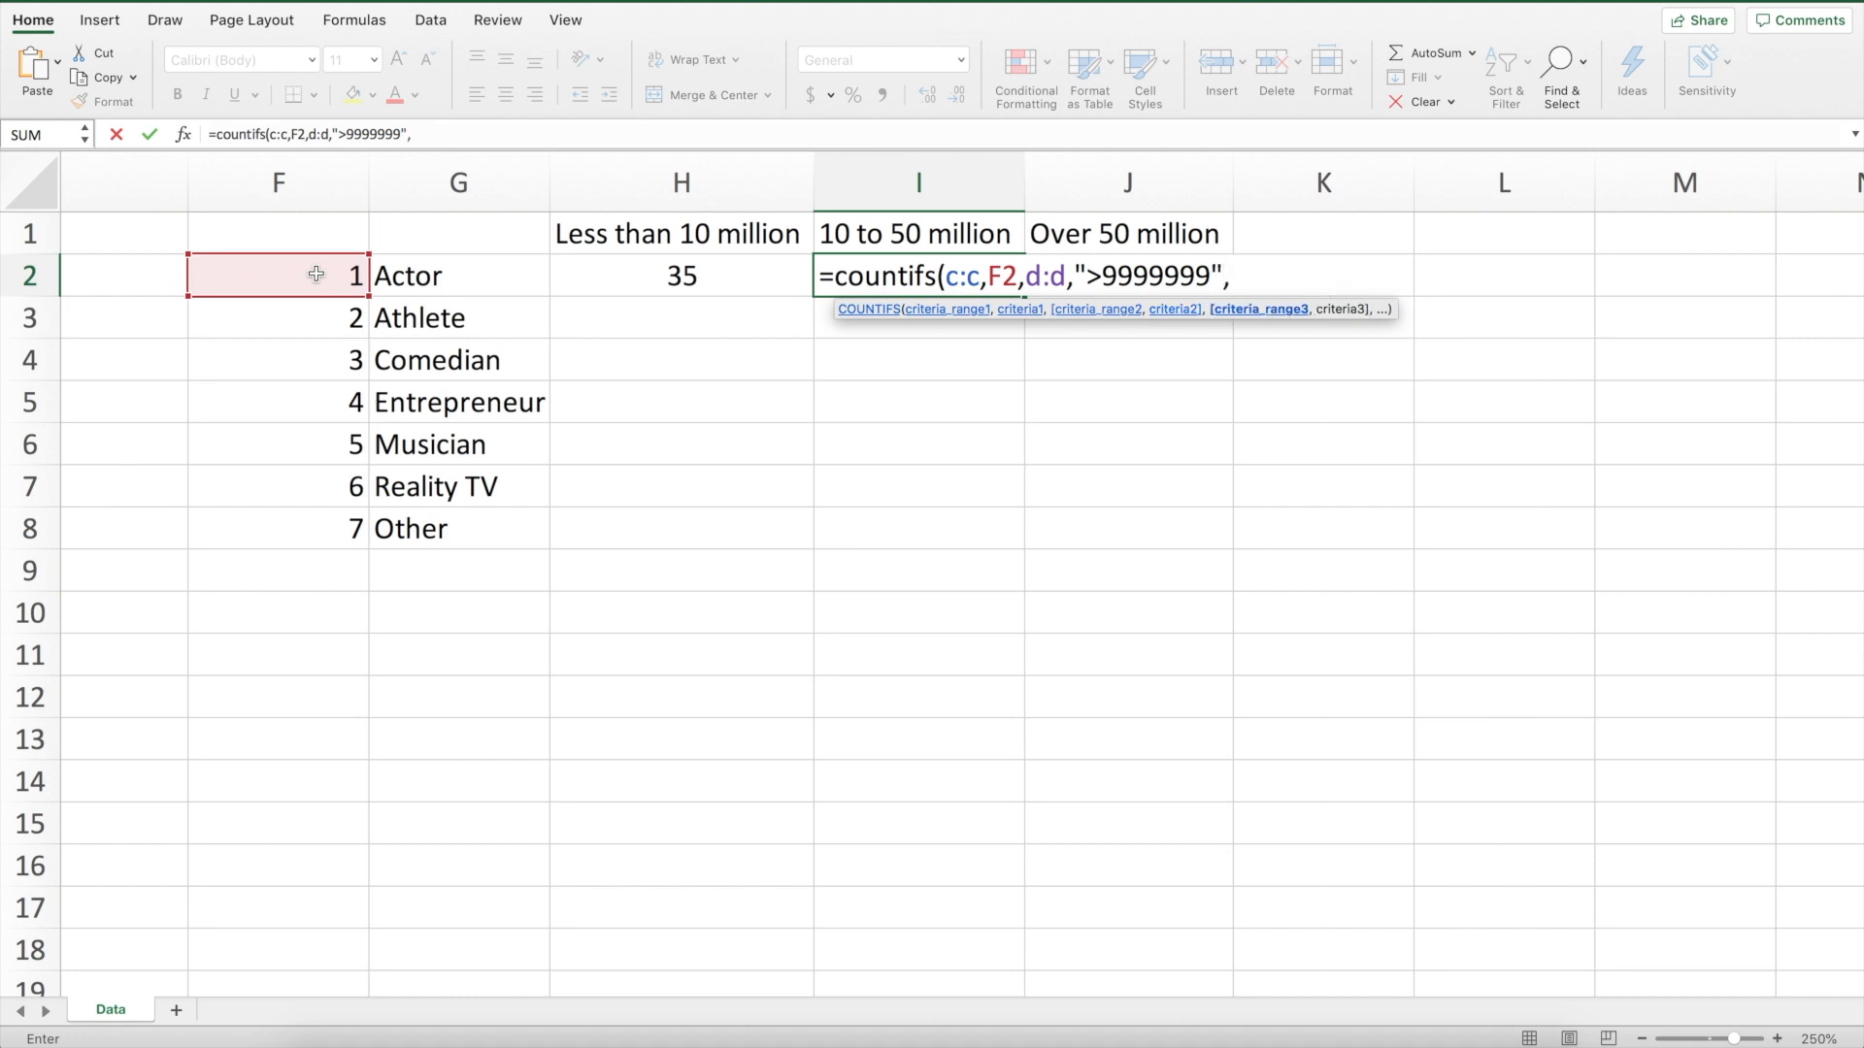
pyautogui.write(':d,')
pyautogui.write('"<')
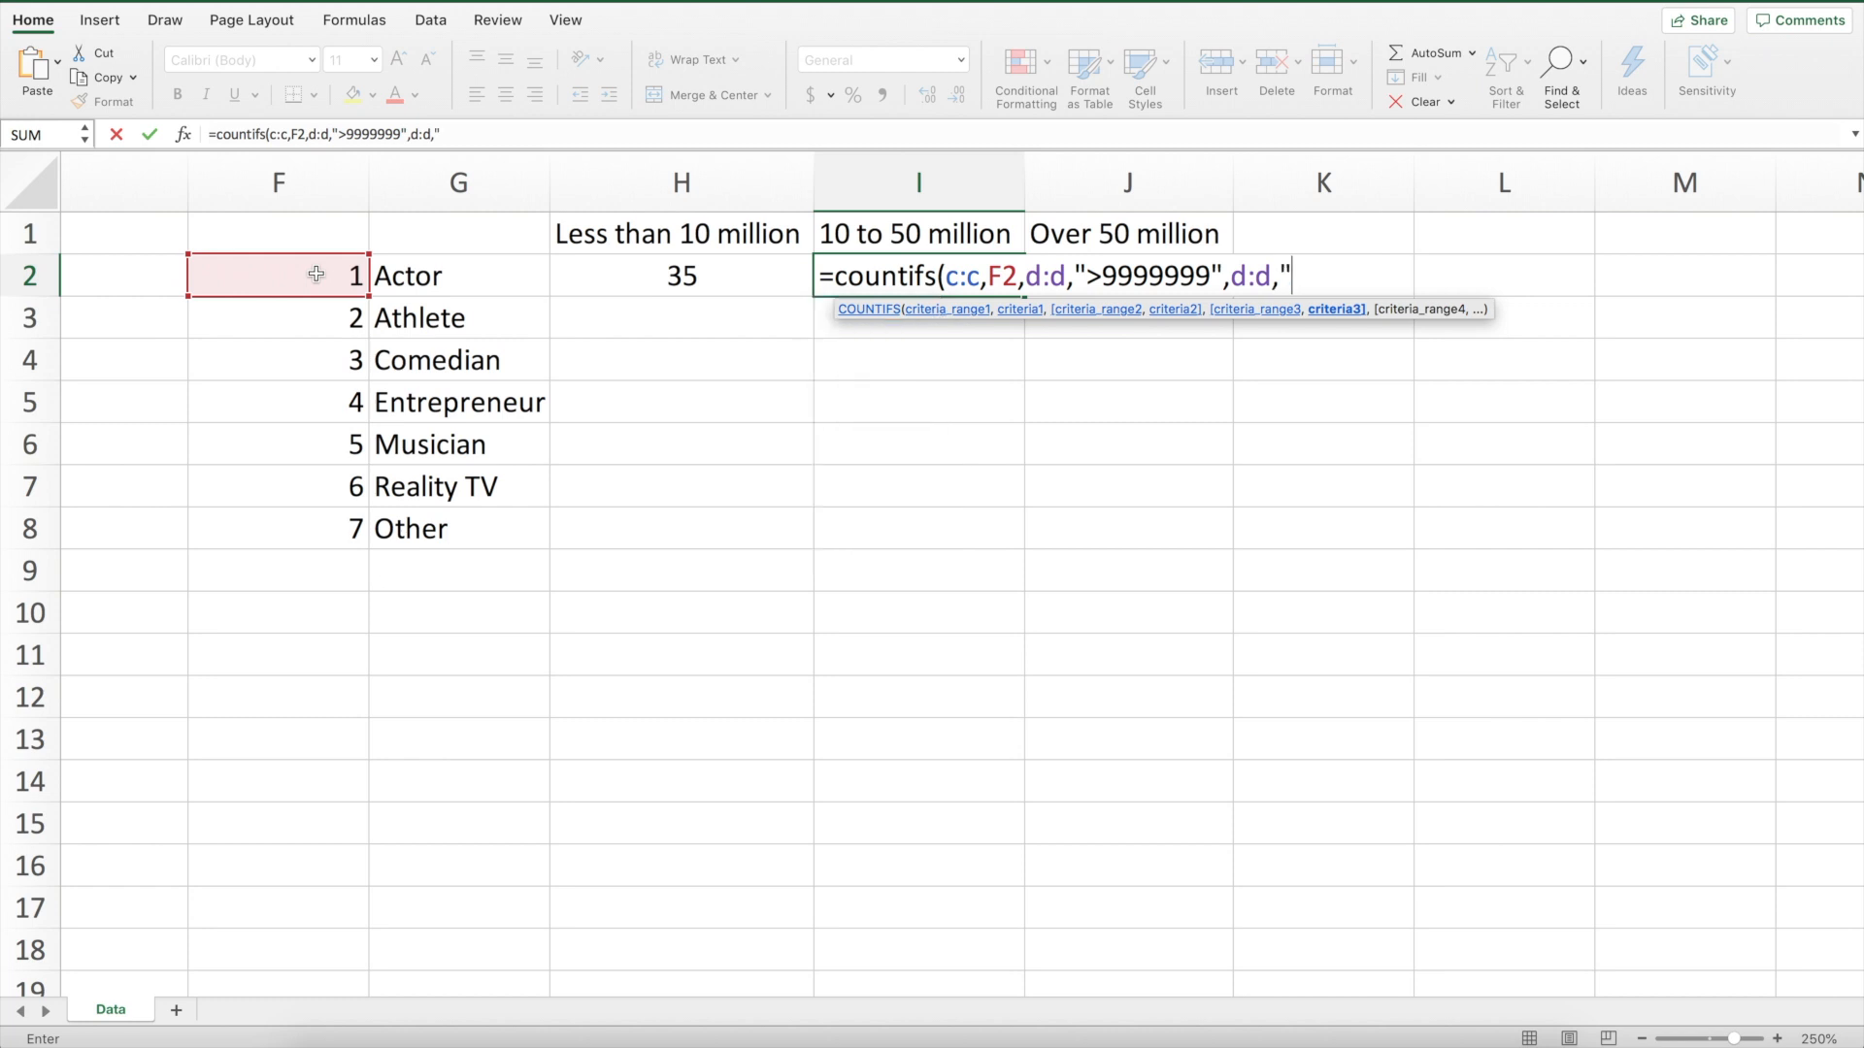
pyautogui.write('50000001")')
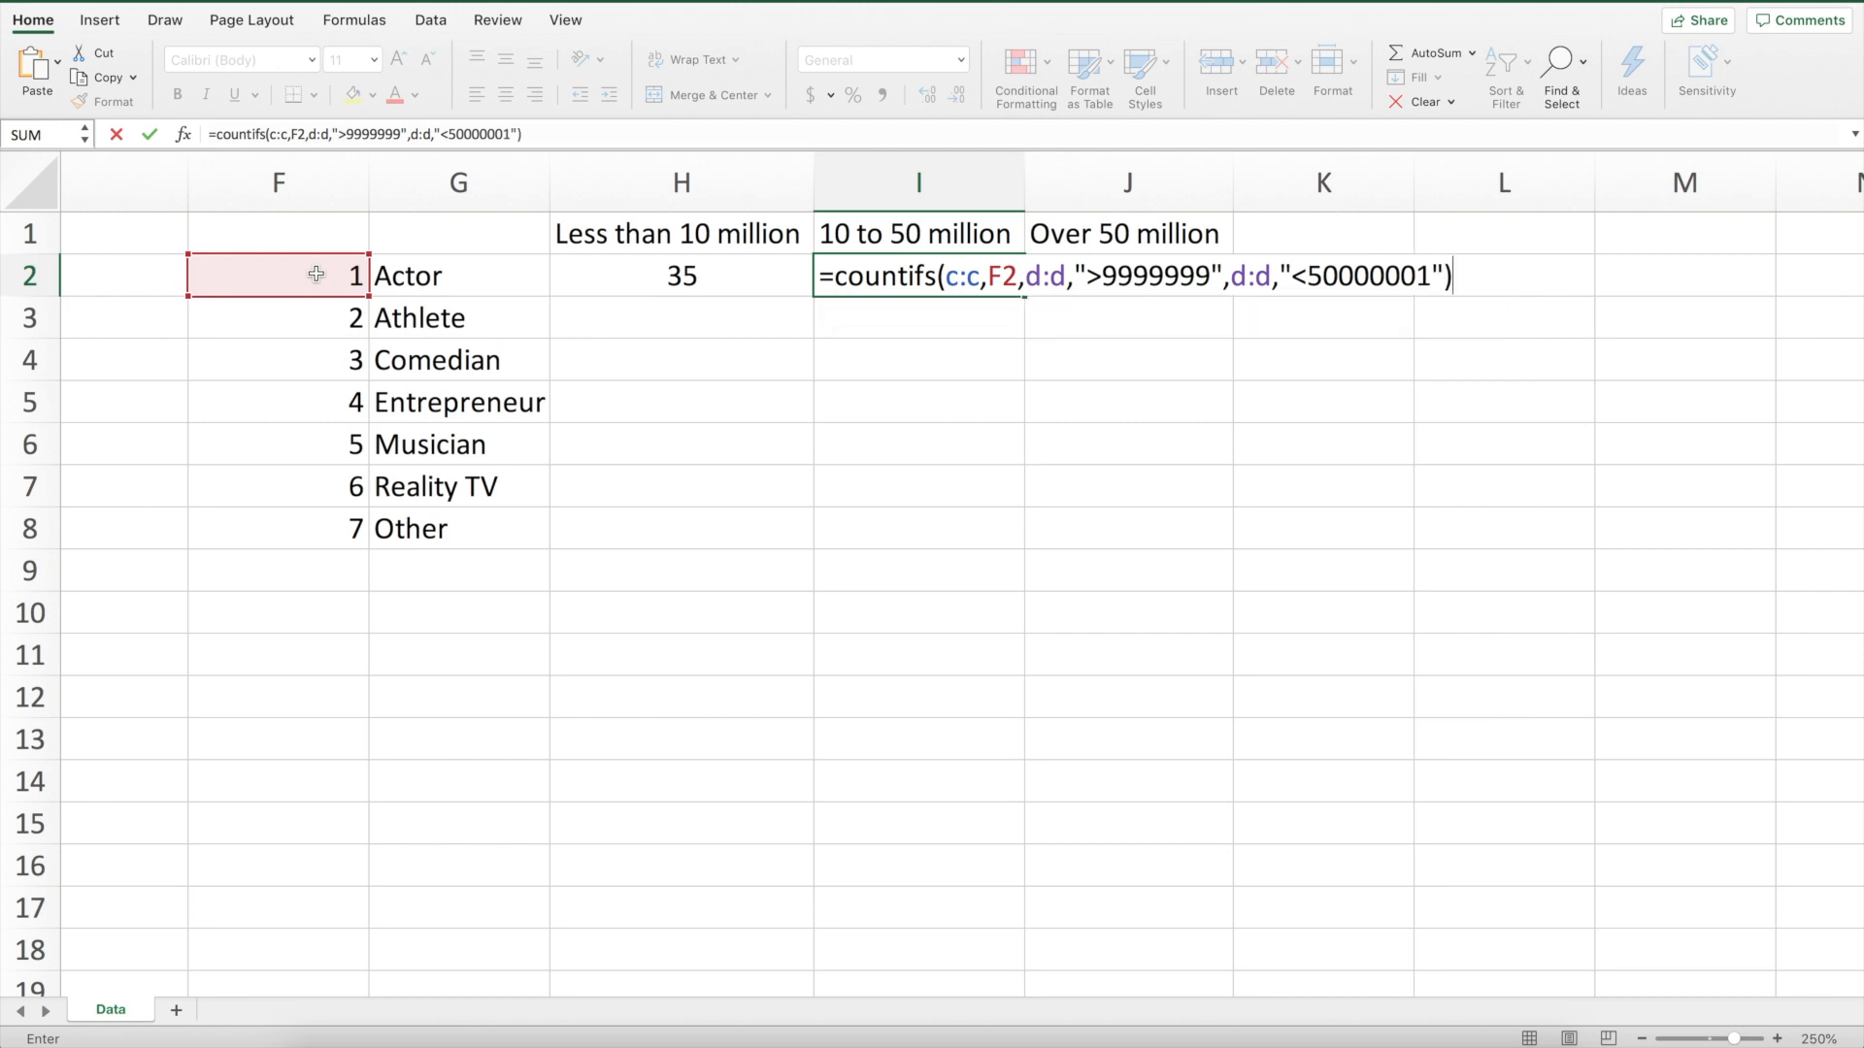
pyautogui.press('Return')
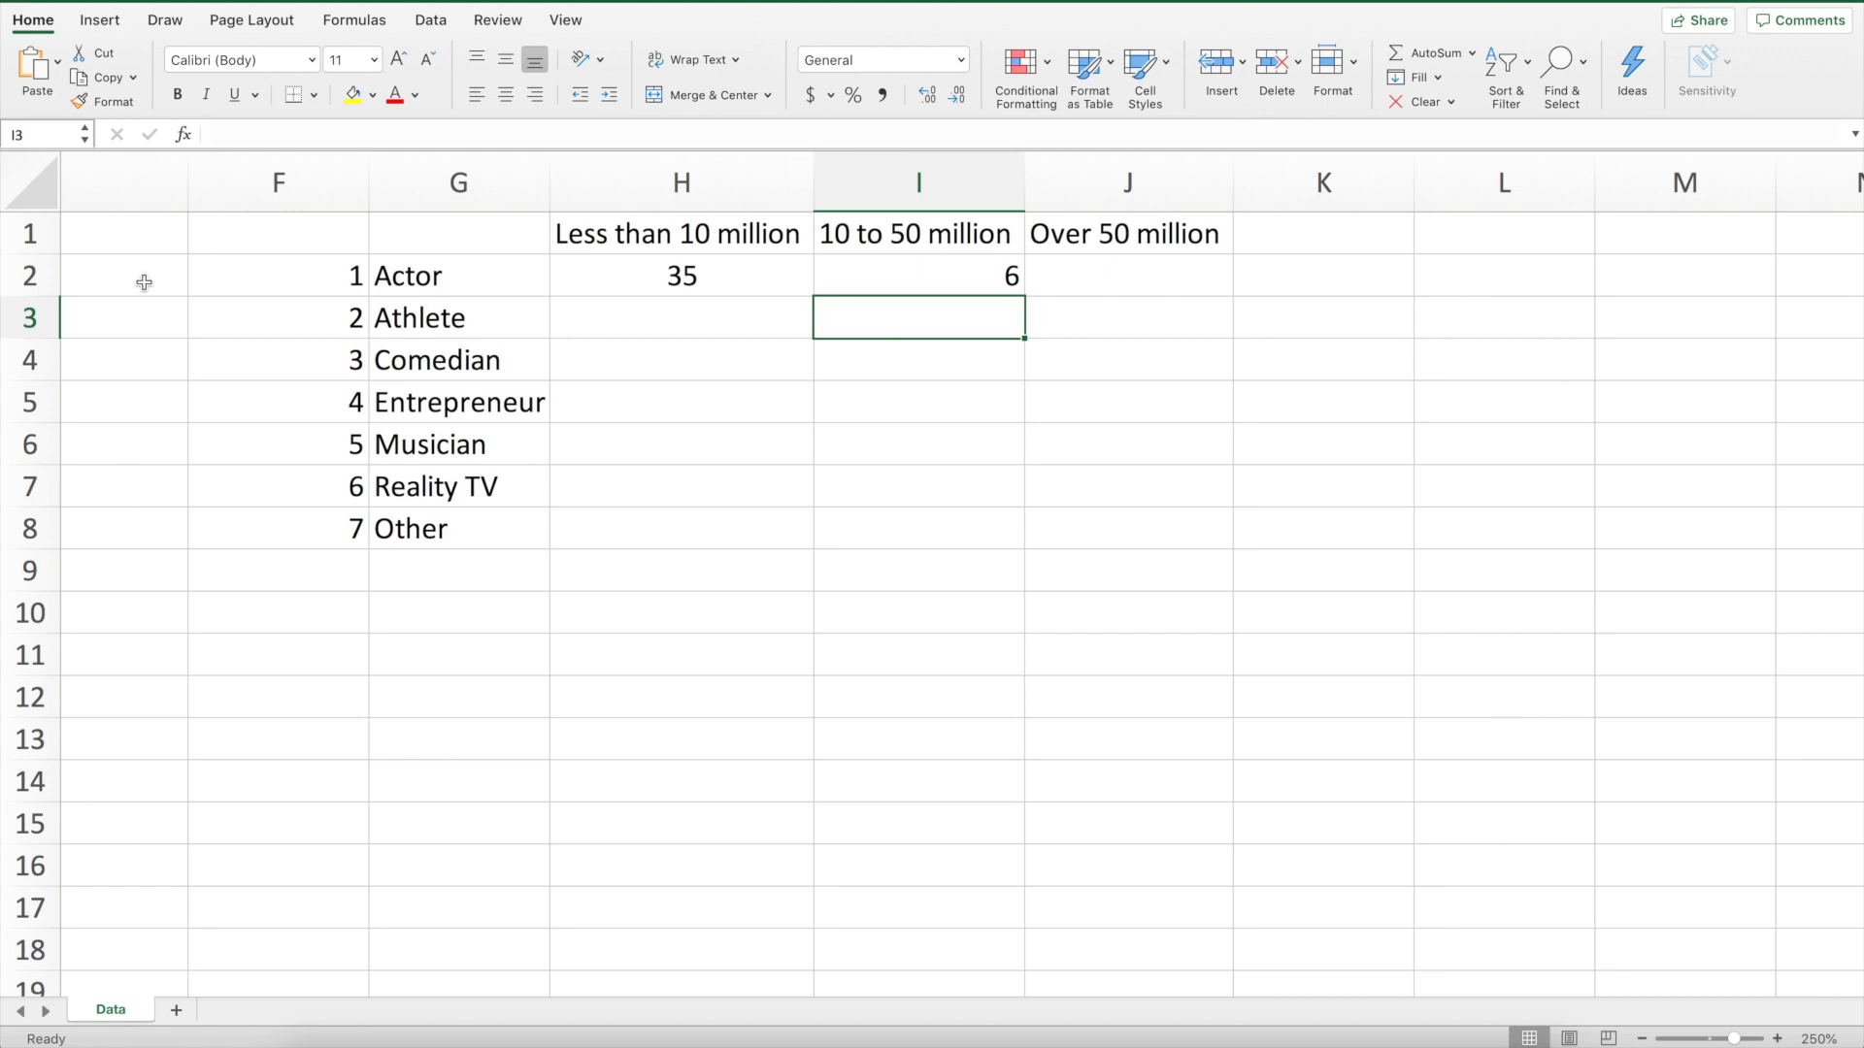
pyautogui.click(974, 274)
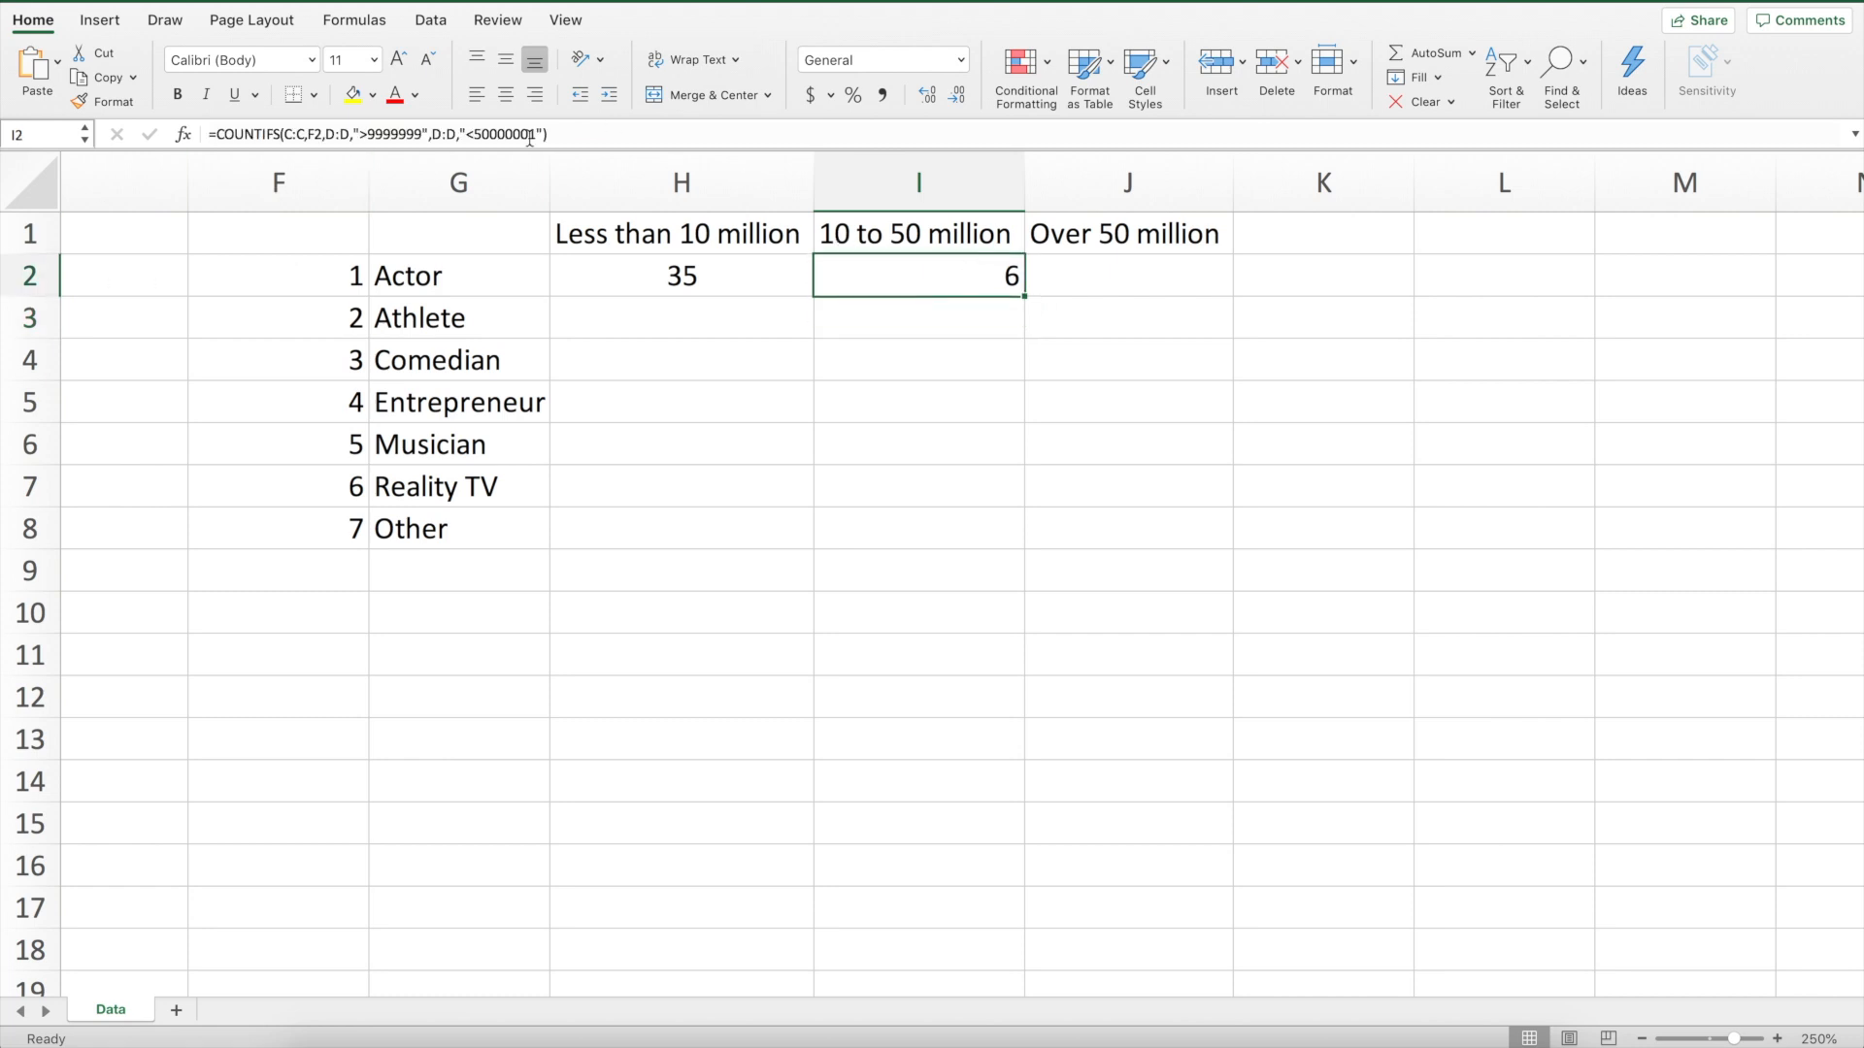
pyautogui.click(505, 95)
# In J2, enter =countifs(c:c,F2,d:d,">50000000") to count actors with over 50 million followers, and center it
pyautogui.click(1104, 279)
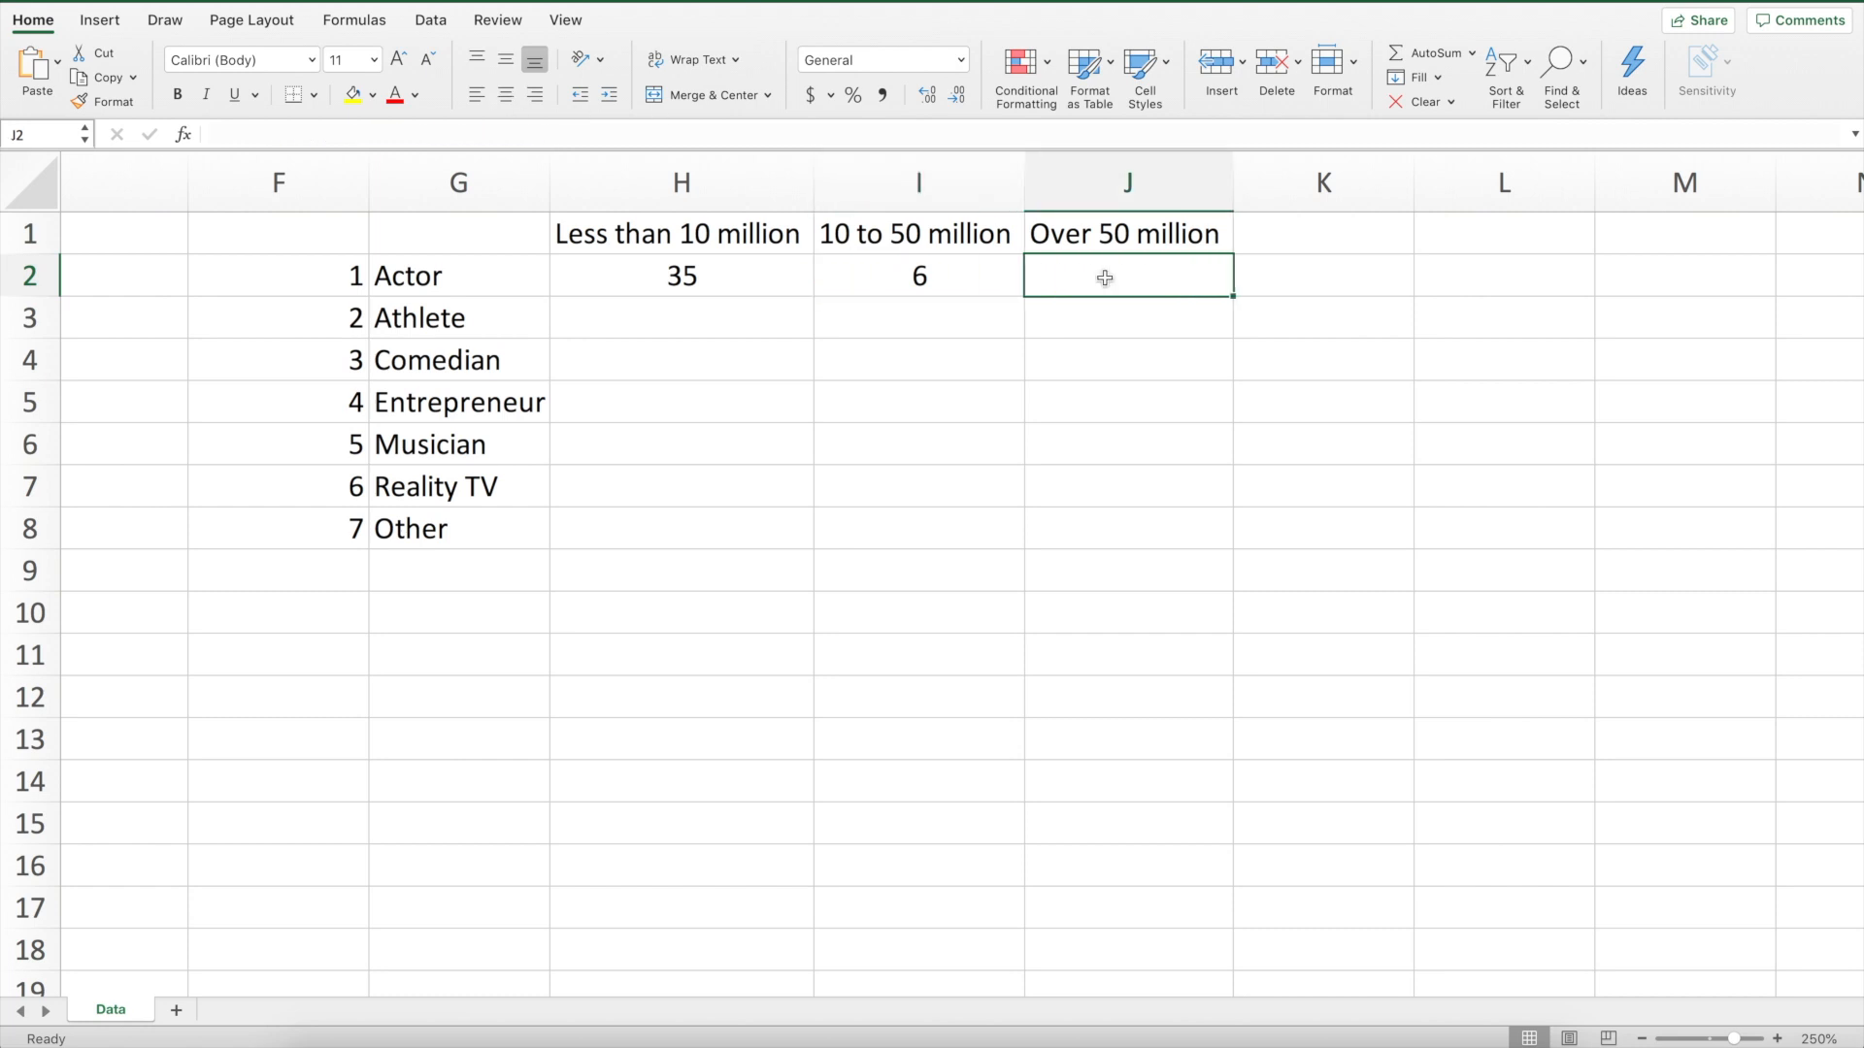
pyautogui.write('=count')
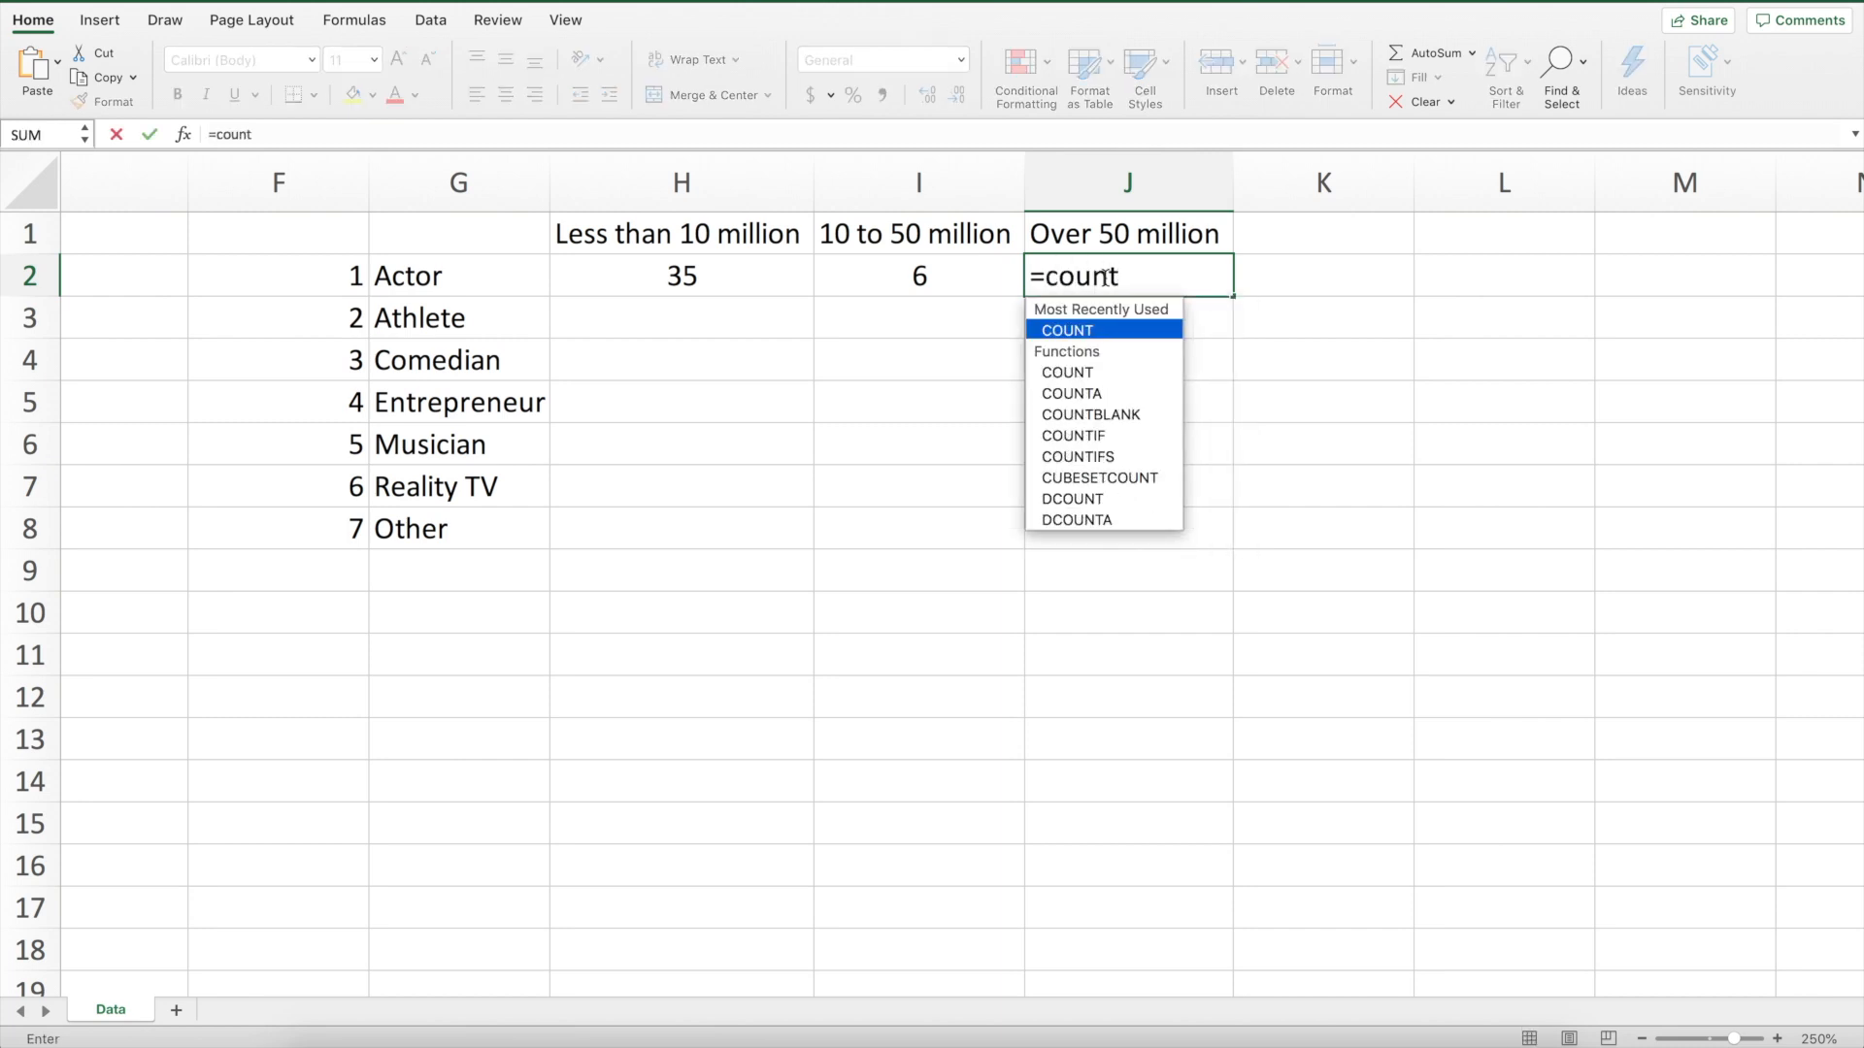
pyautogui.write('ifs')
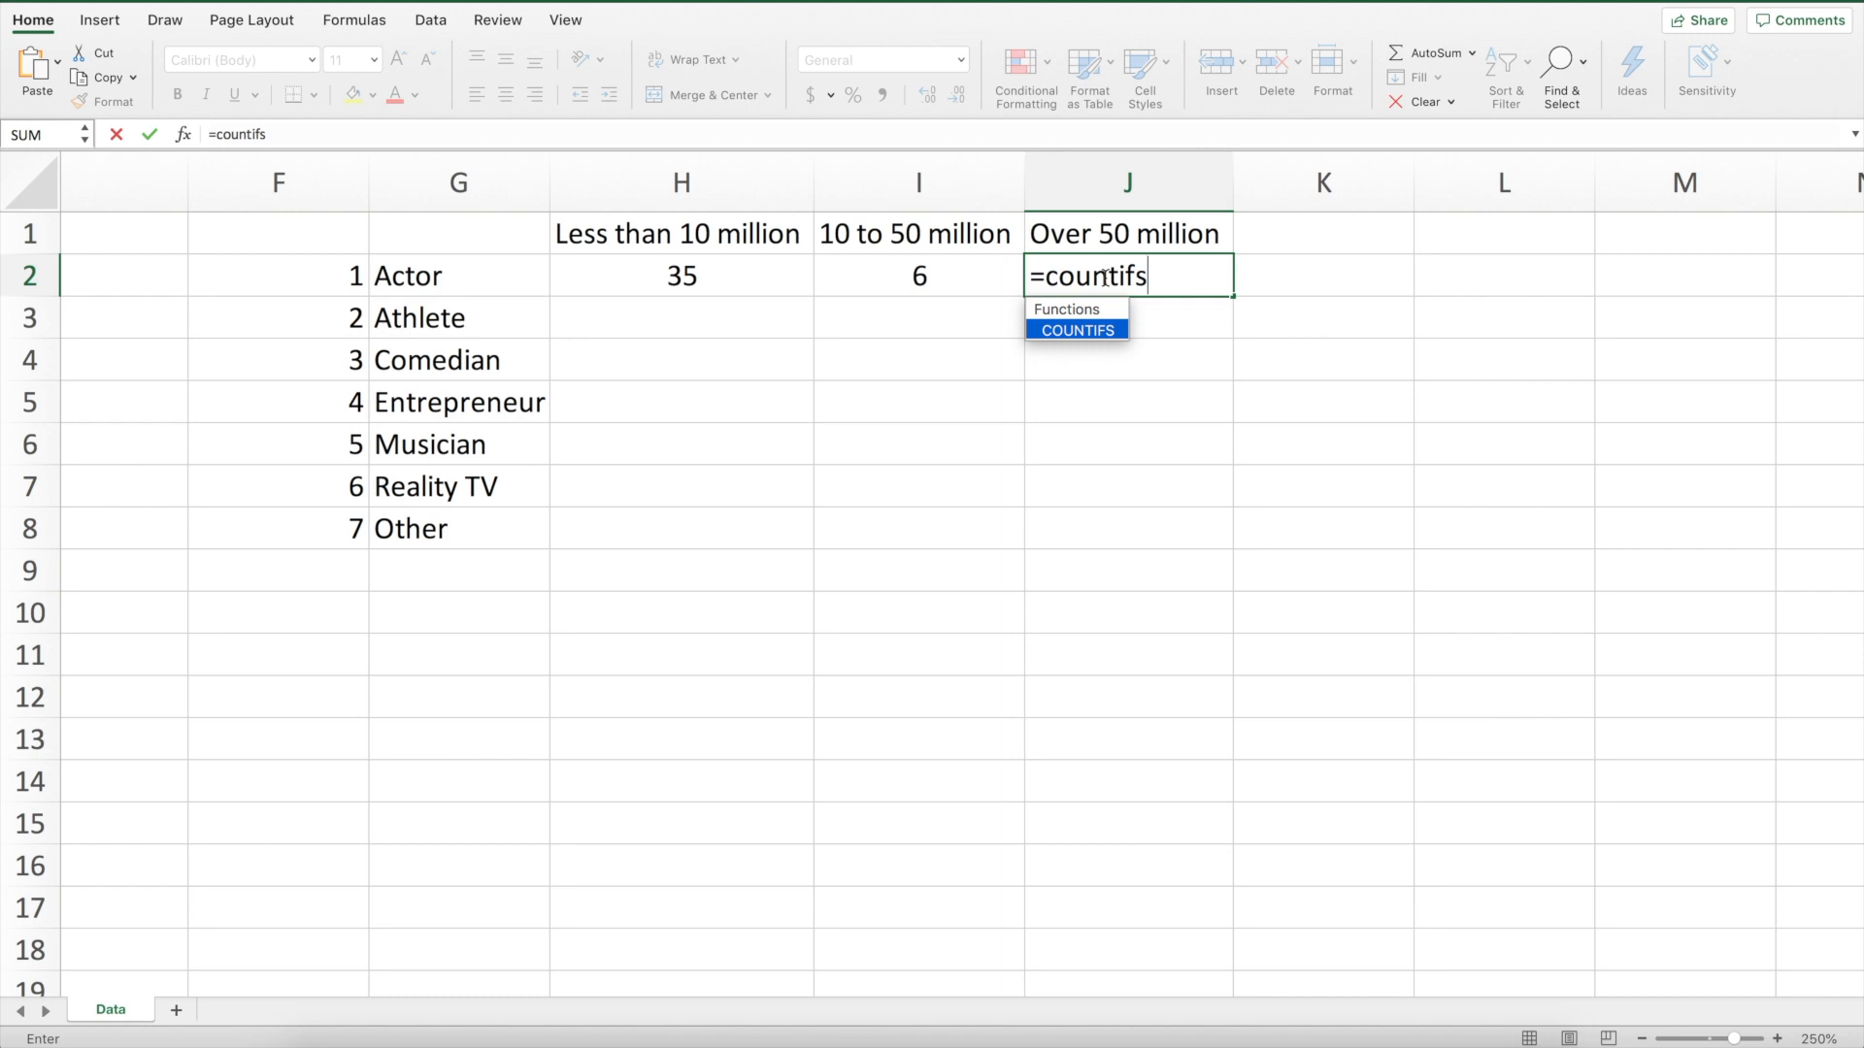
pyautogui.write('(c')
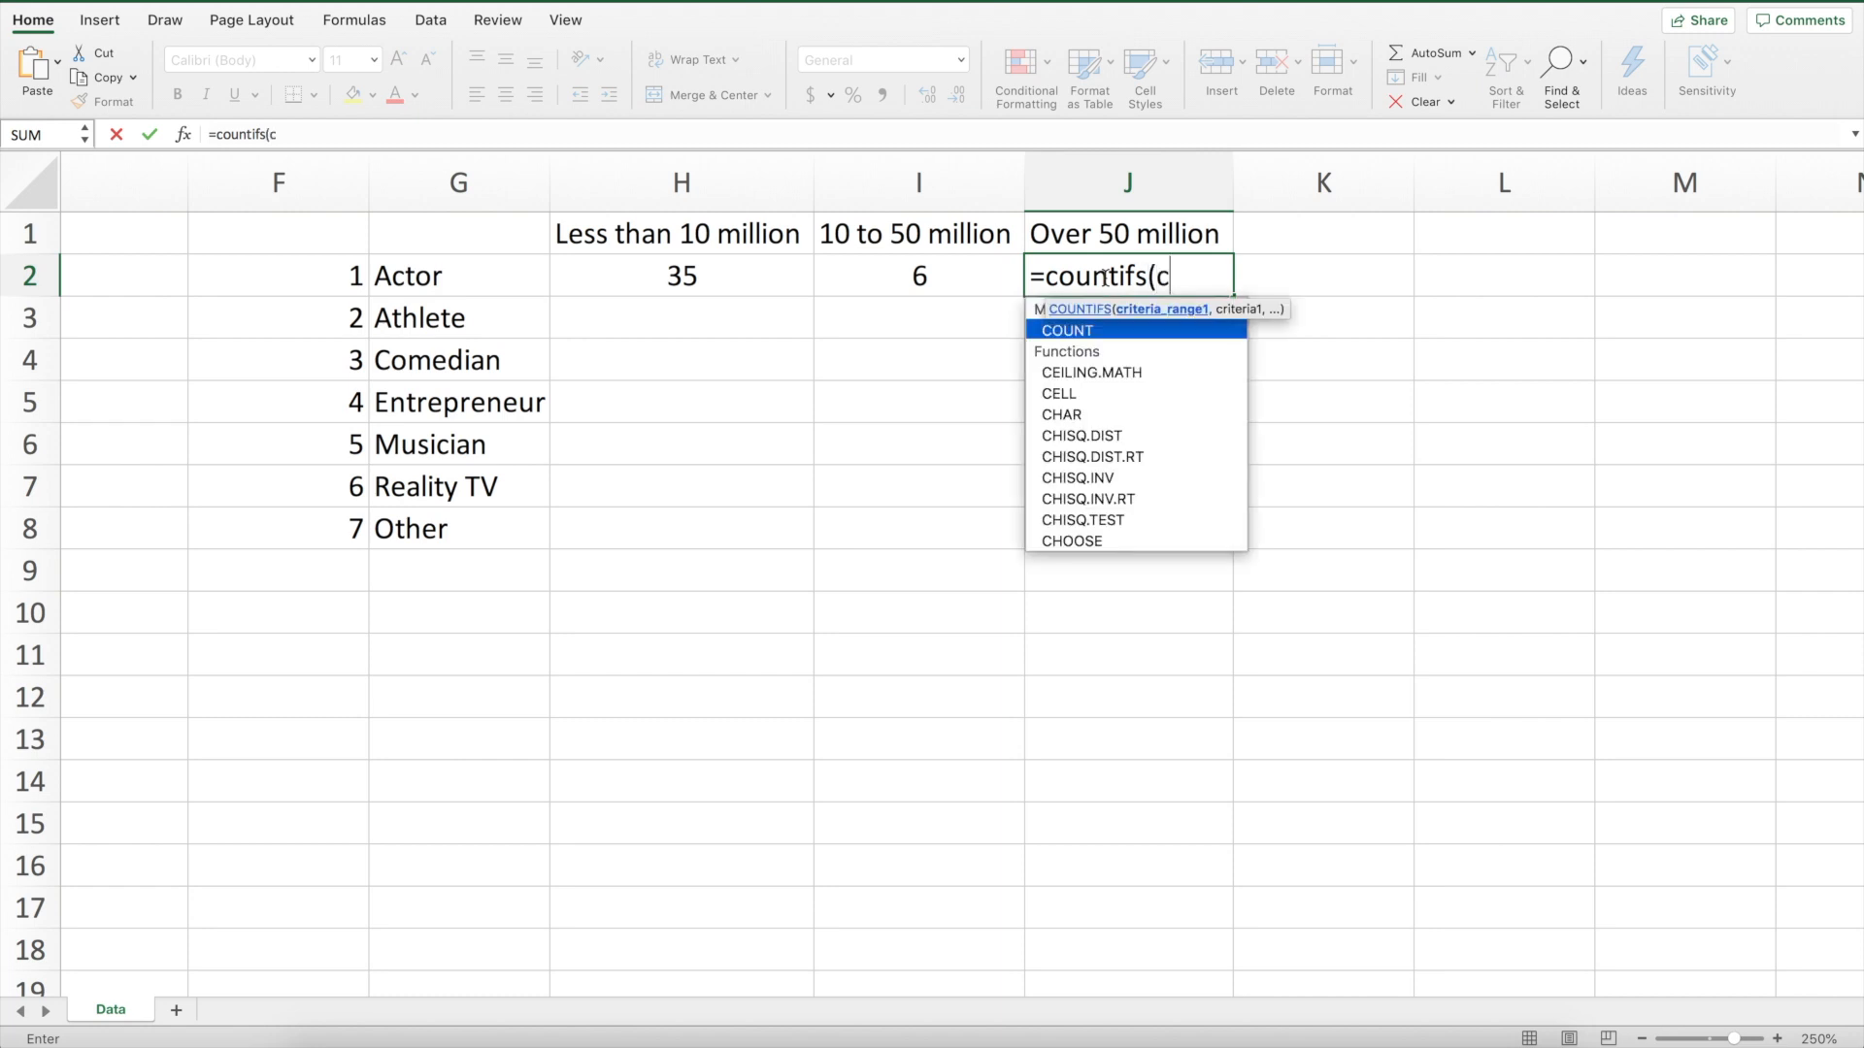
pyautogui.write(':c,')
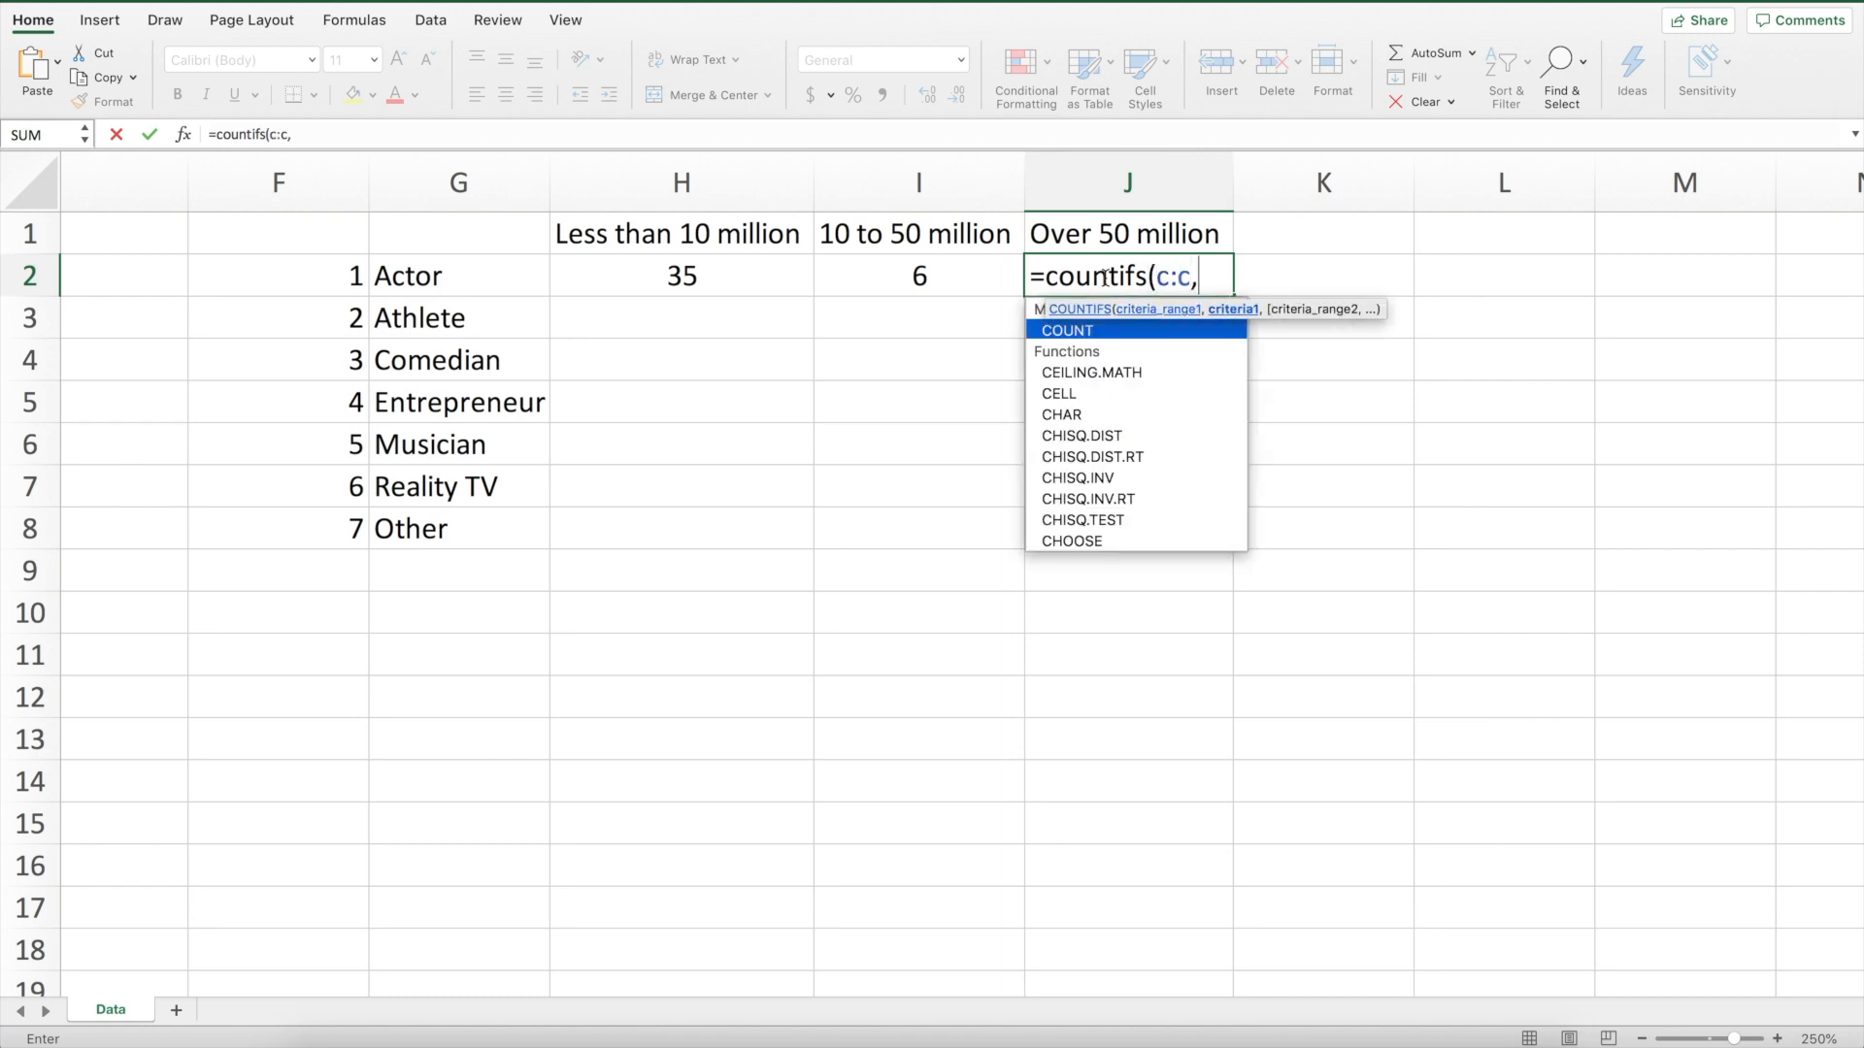
pyautogui.click(299, 280)
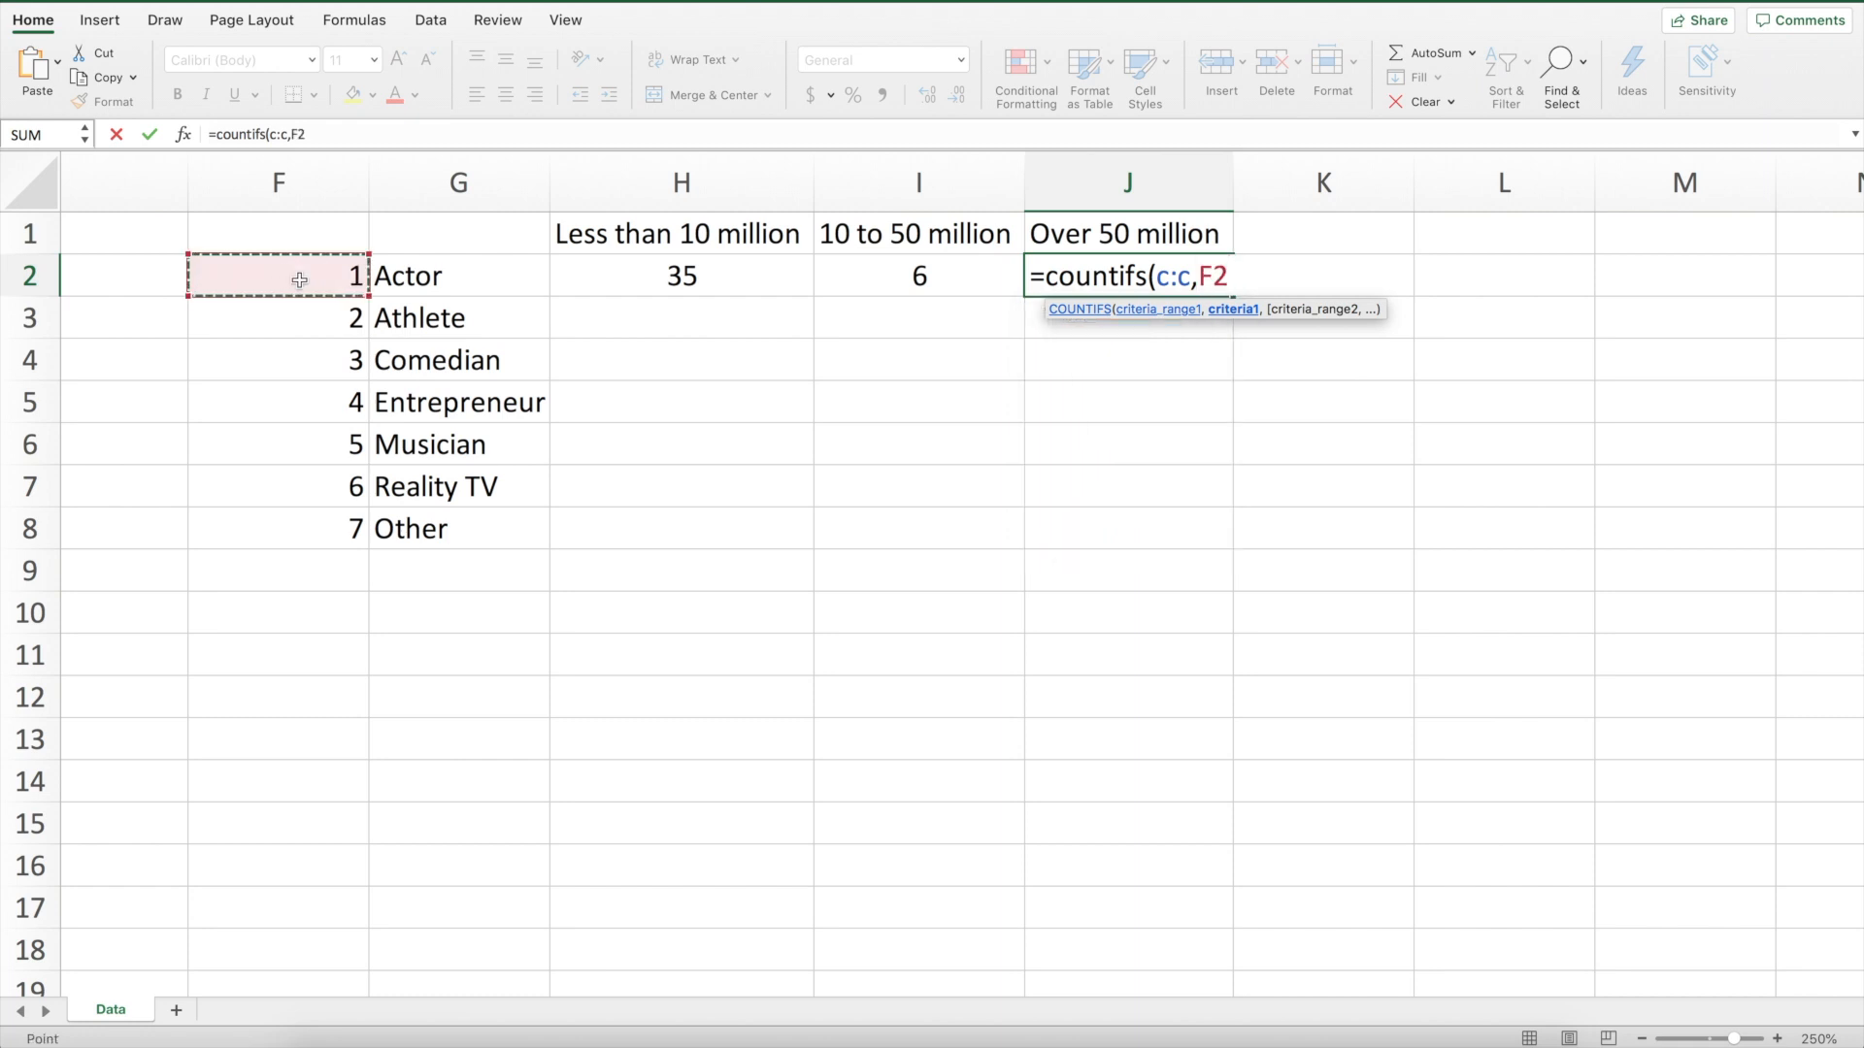
pyautogui.write(',')
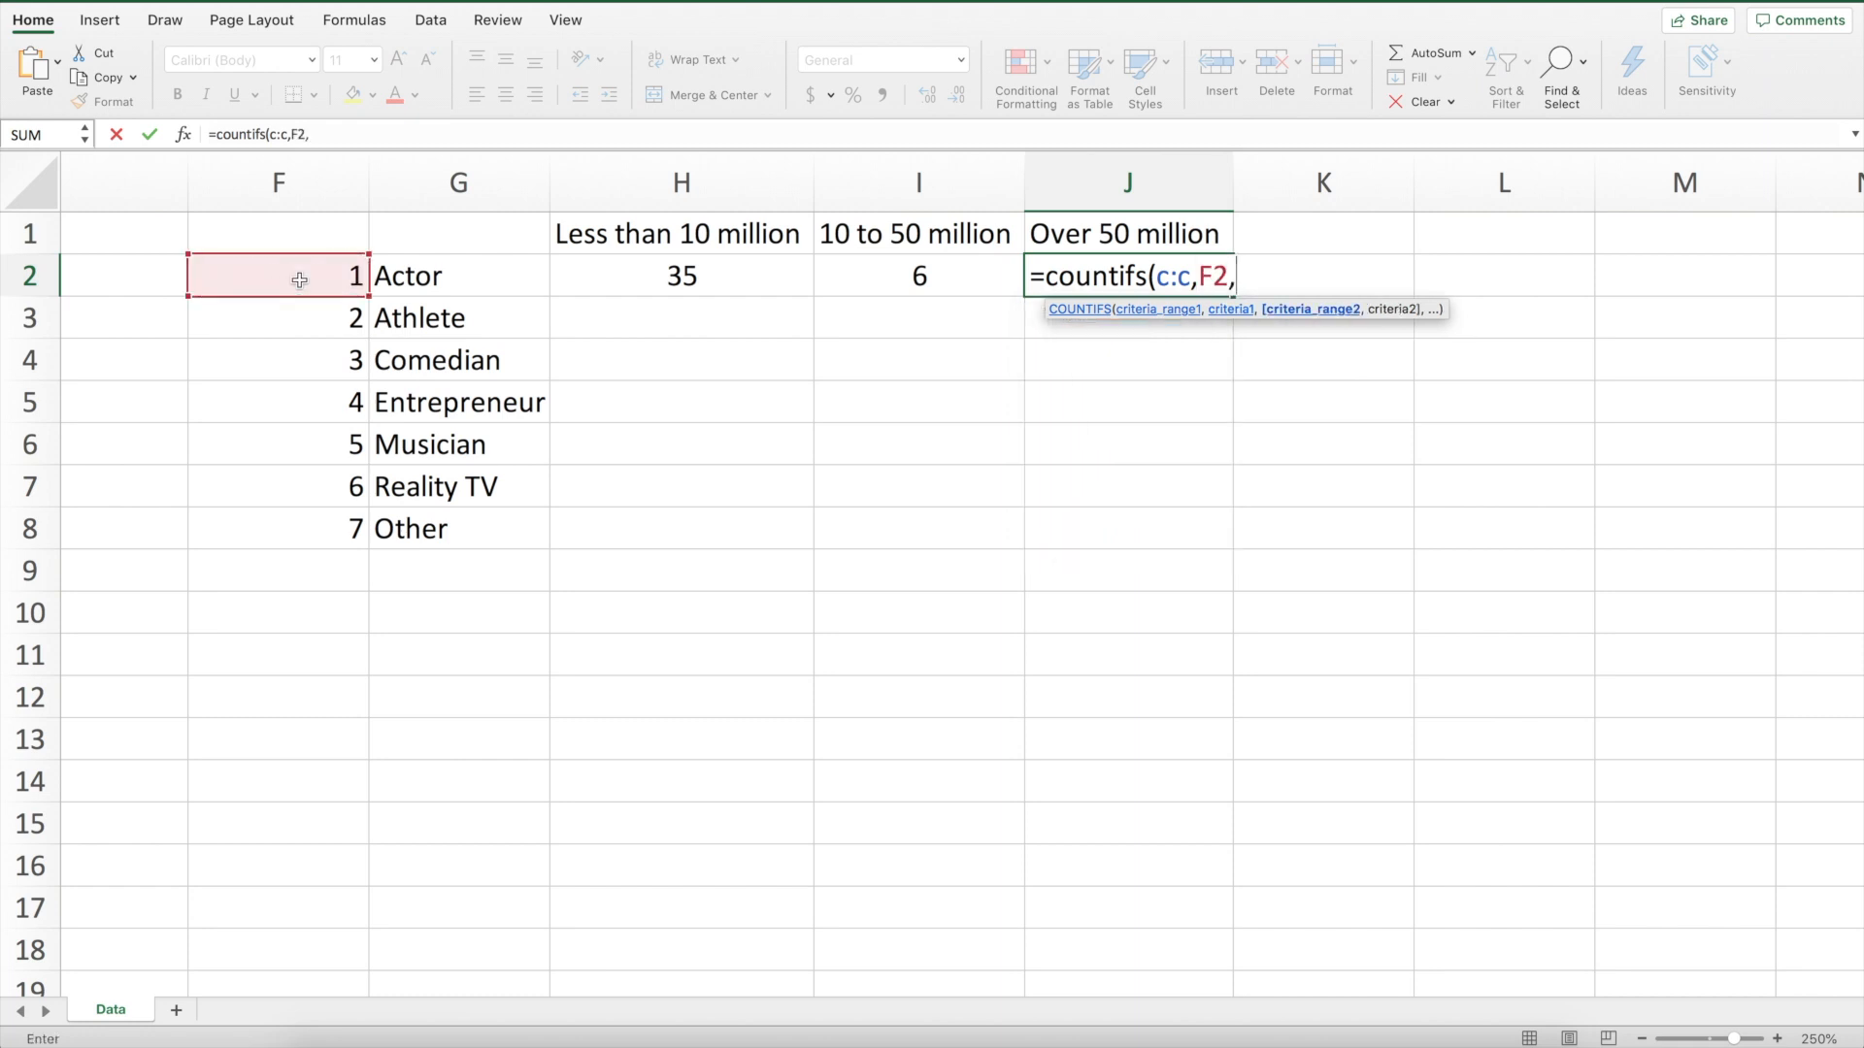
pyautogui.write('d:d,')
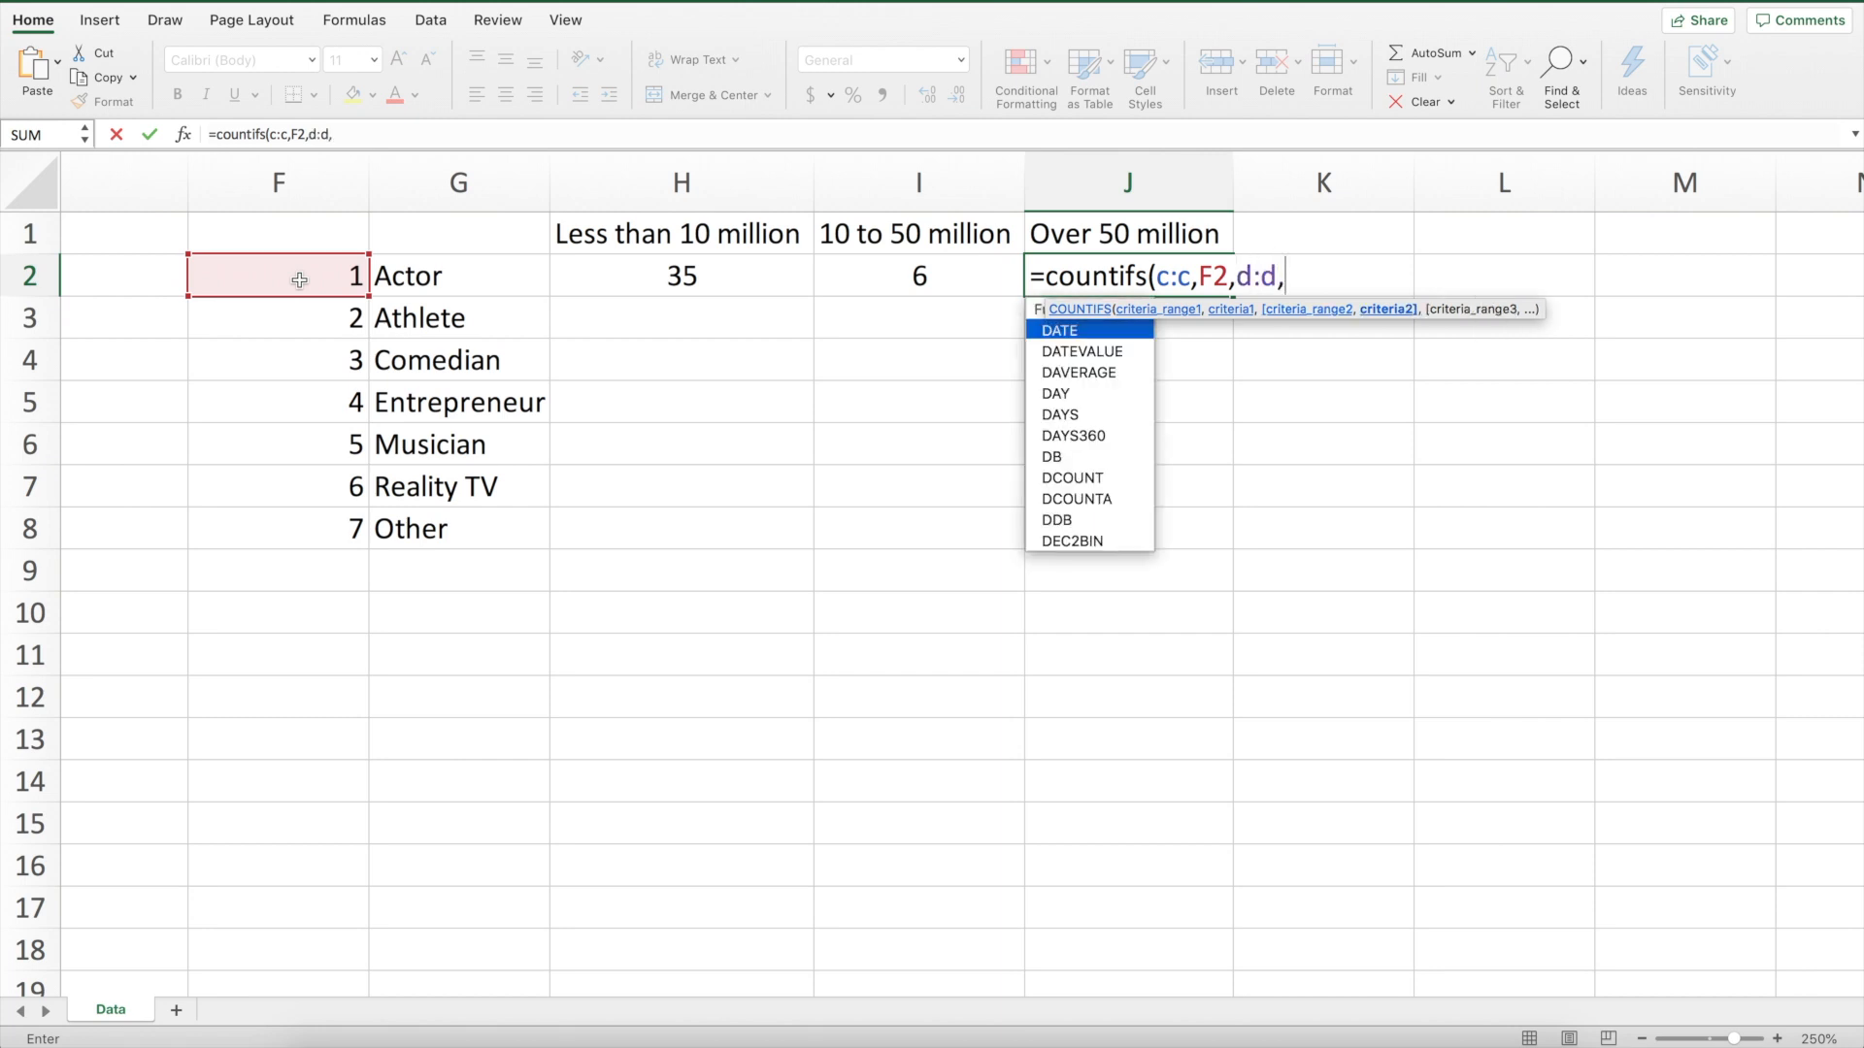
pyautogui.write('">50000000')
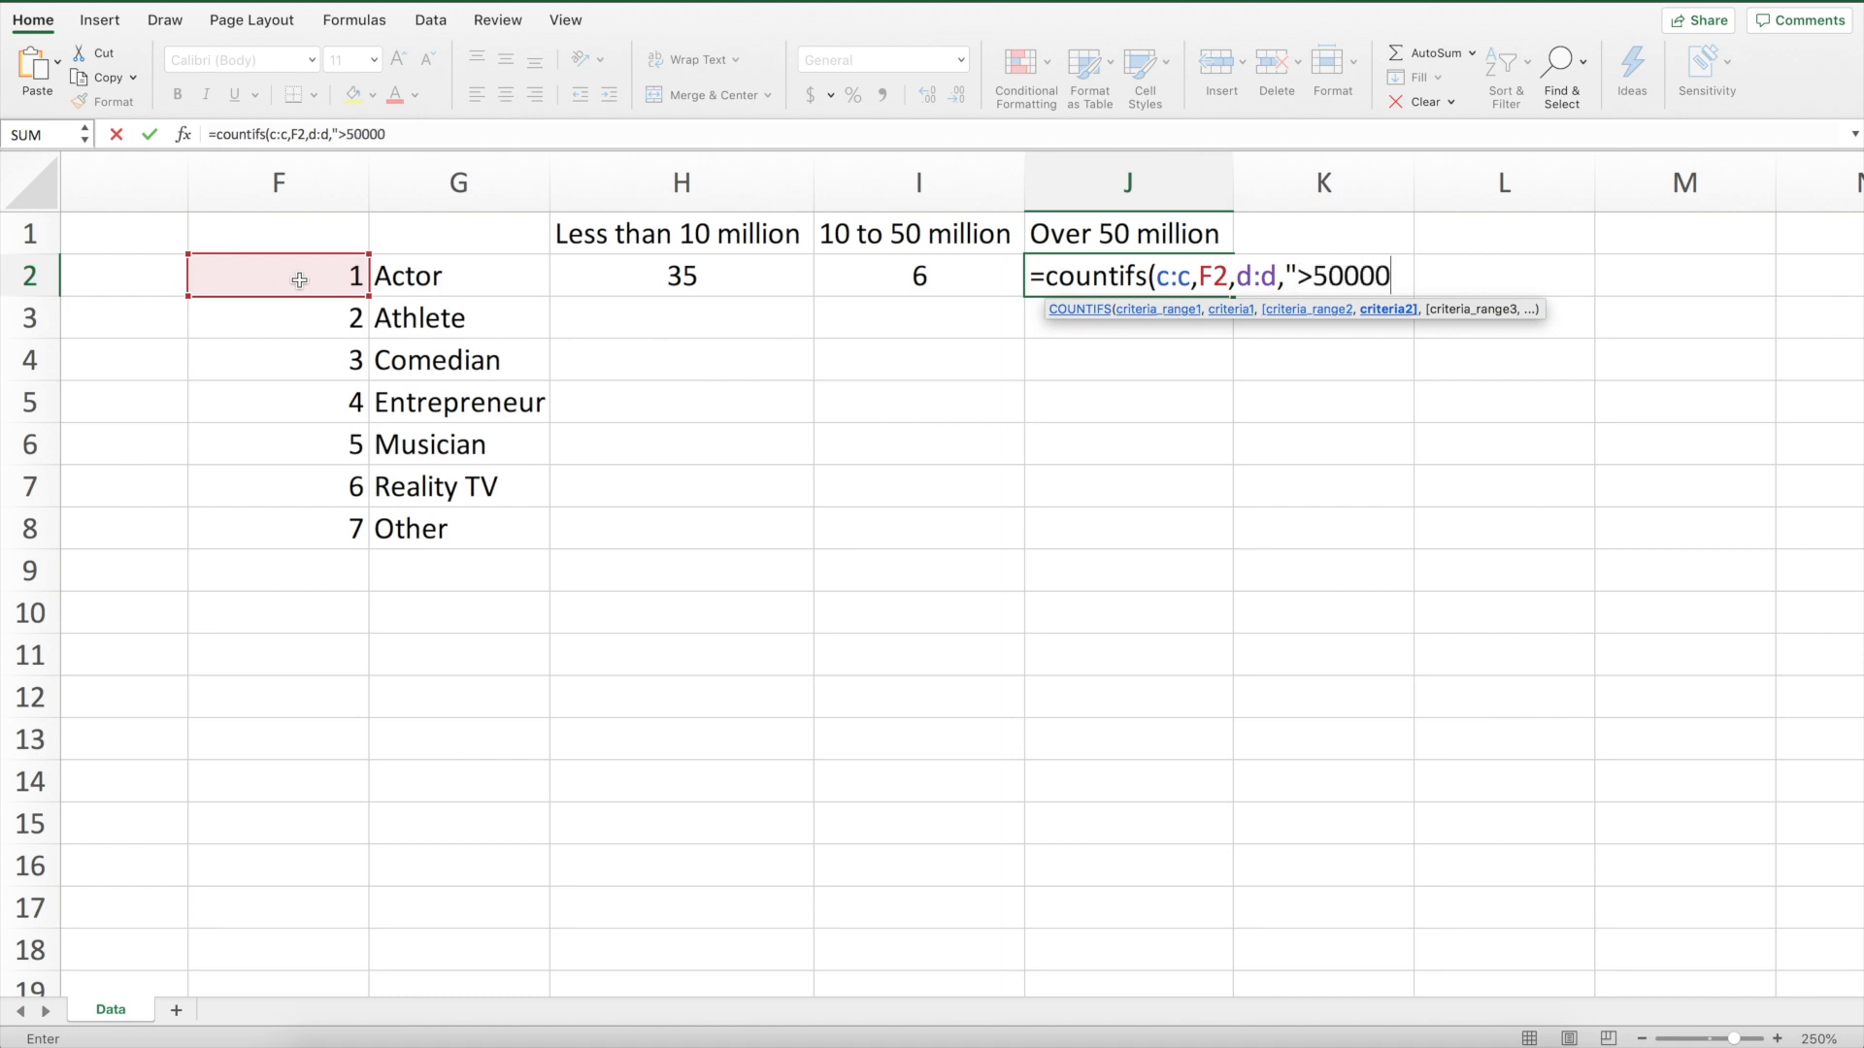
pyautogui.write('")')
pyautogui.press('Return')
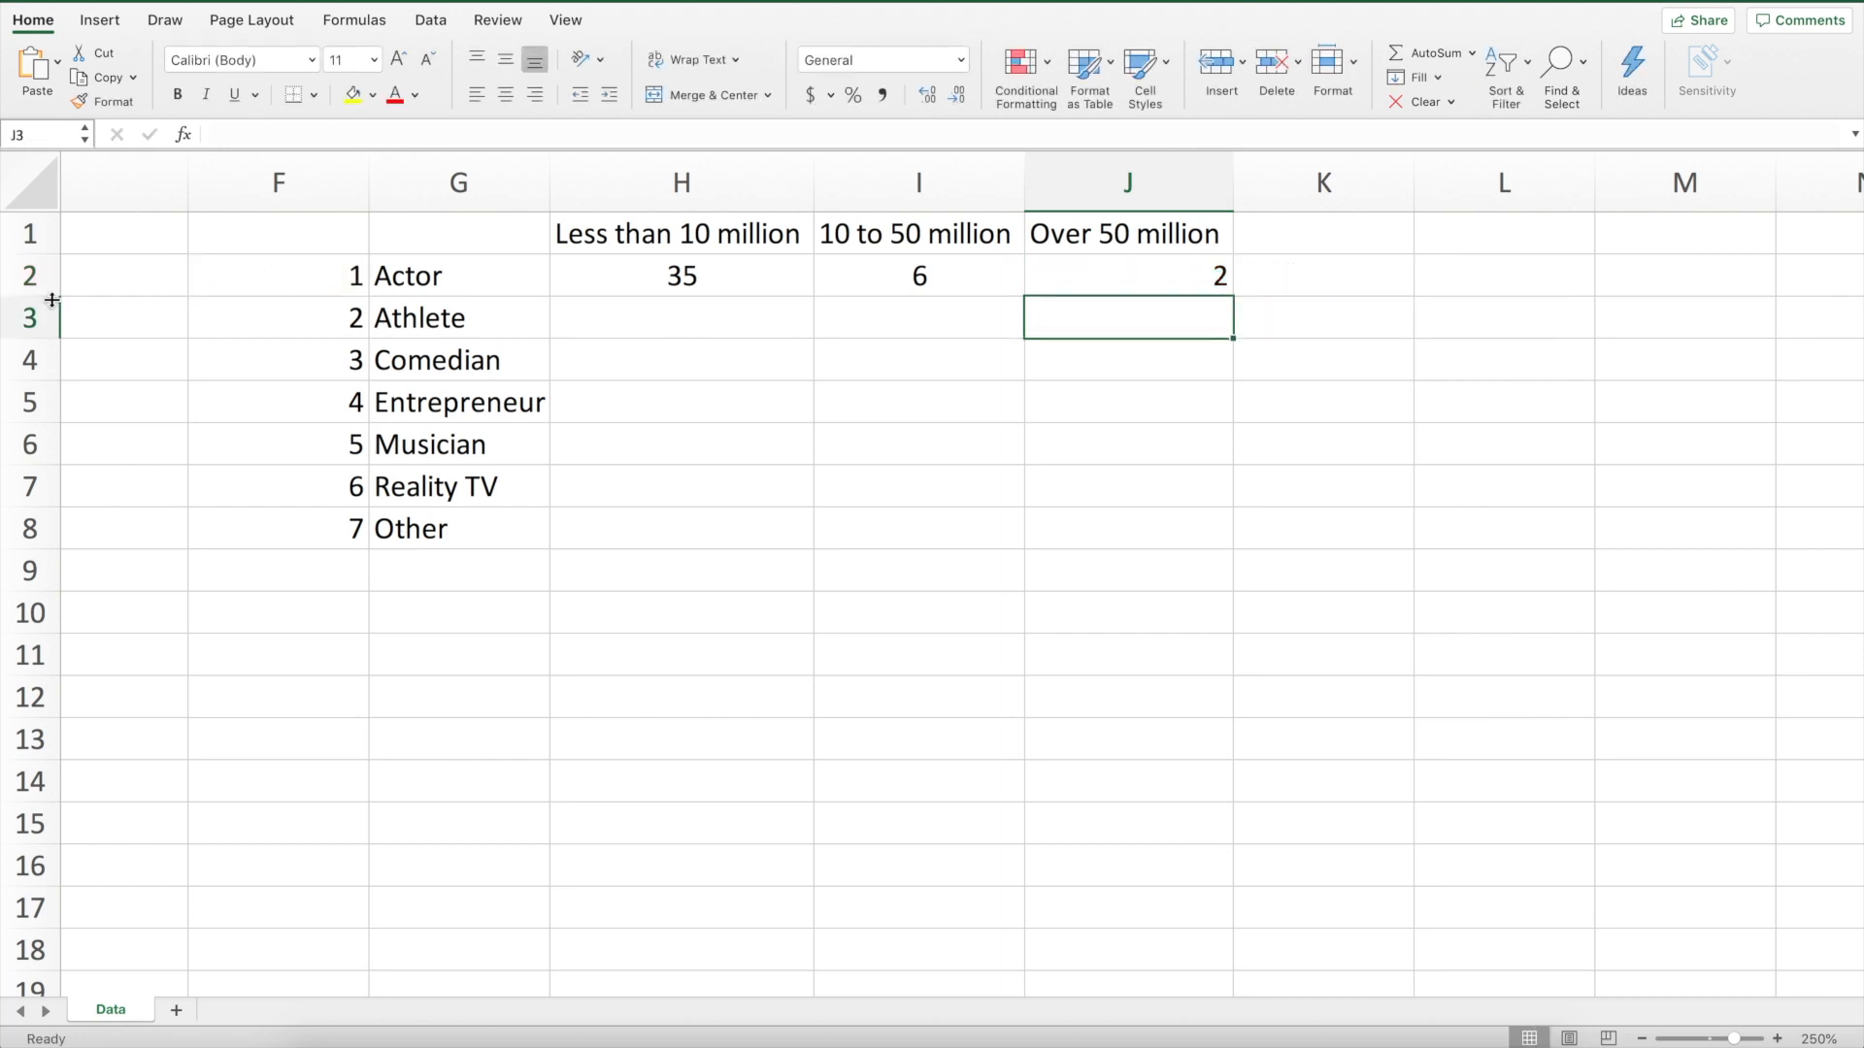
pyautogui.click(1181, 275)
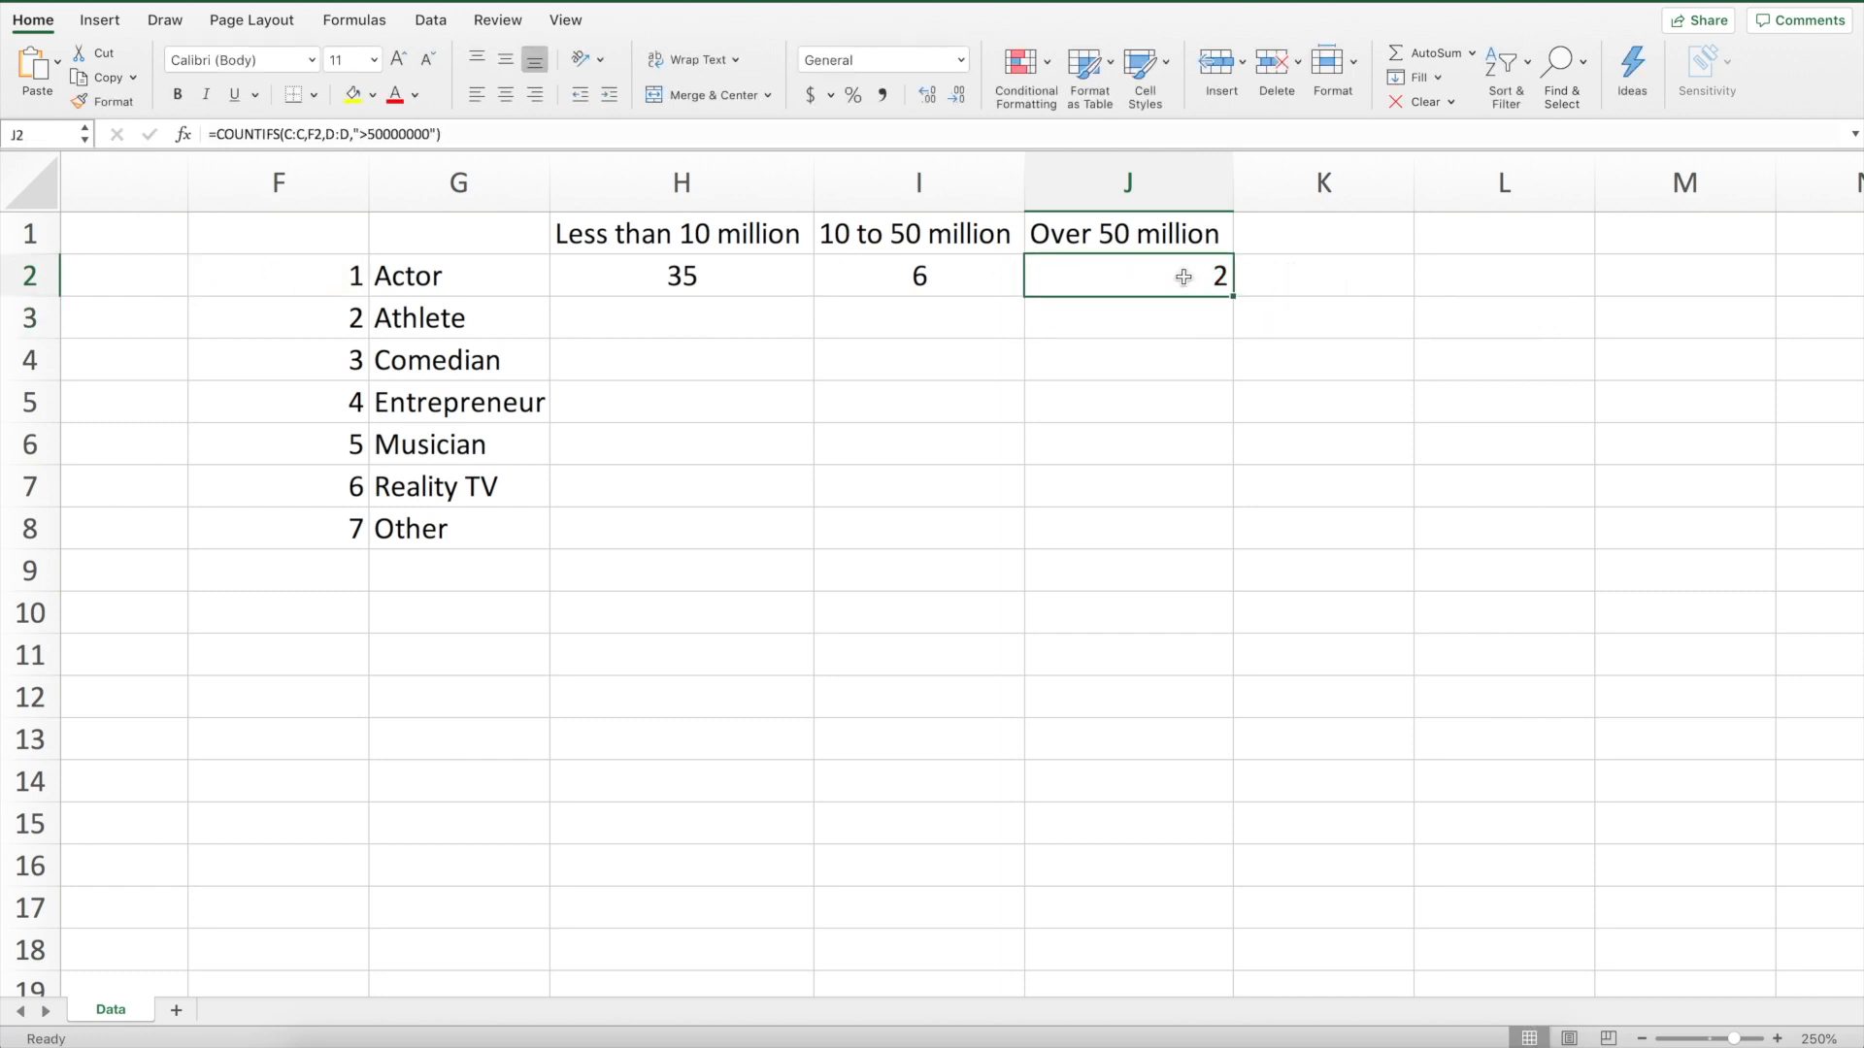
pyautogui.click(502, 94)
pyautogui.click(1035, 342)
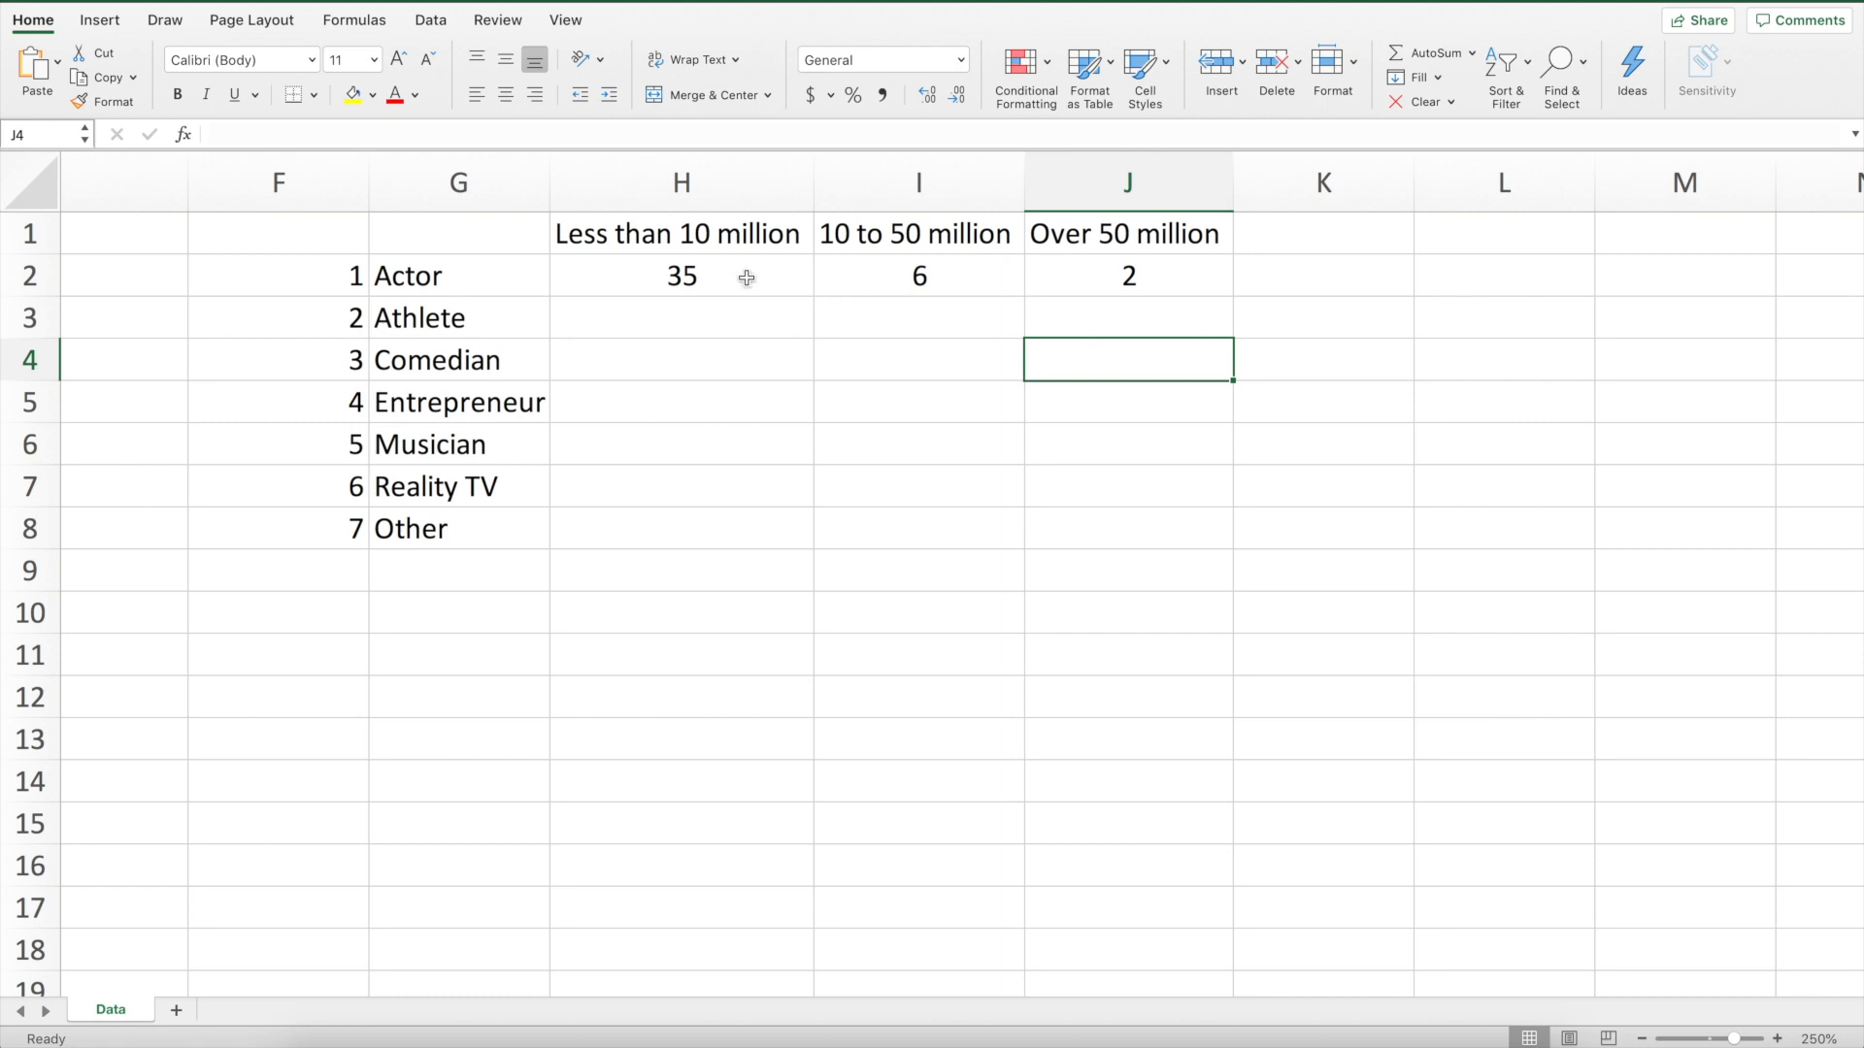
# Copy the H2 formula down into H3:H8 for the remaining celebrity types
pyautogui.click(695, 276)
pyautogui.moveTo(695, 275); pyautogui.dragTo(1096, 271)
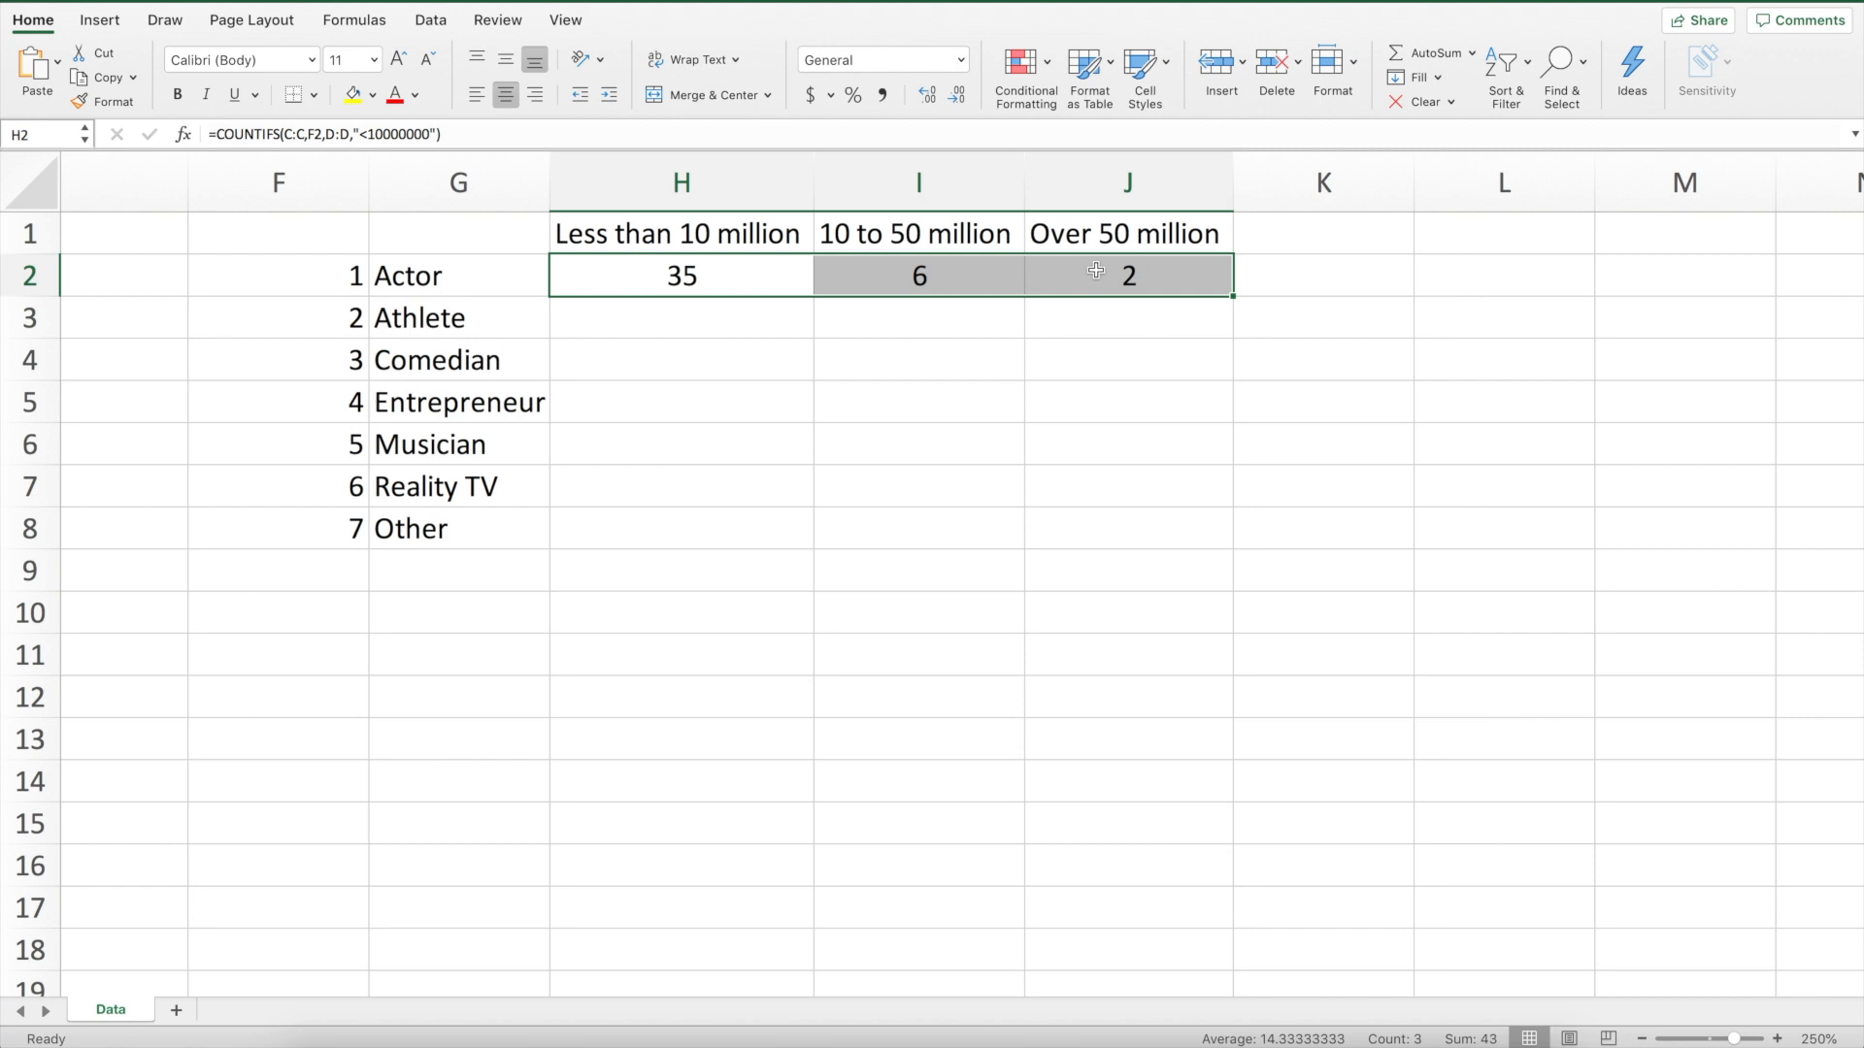
pyautogui.click(726, 277)
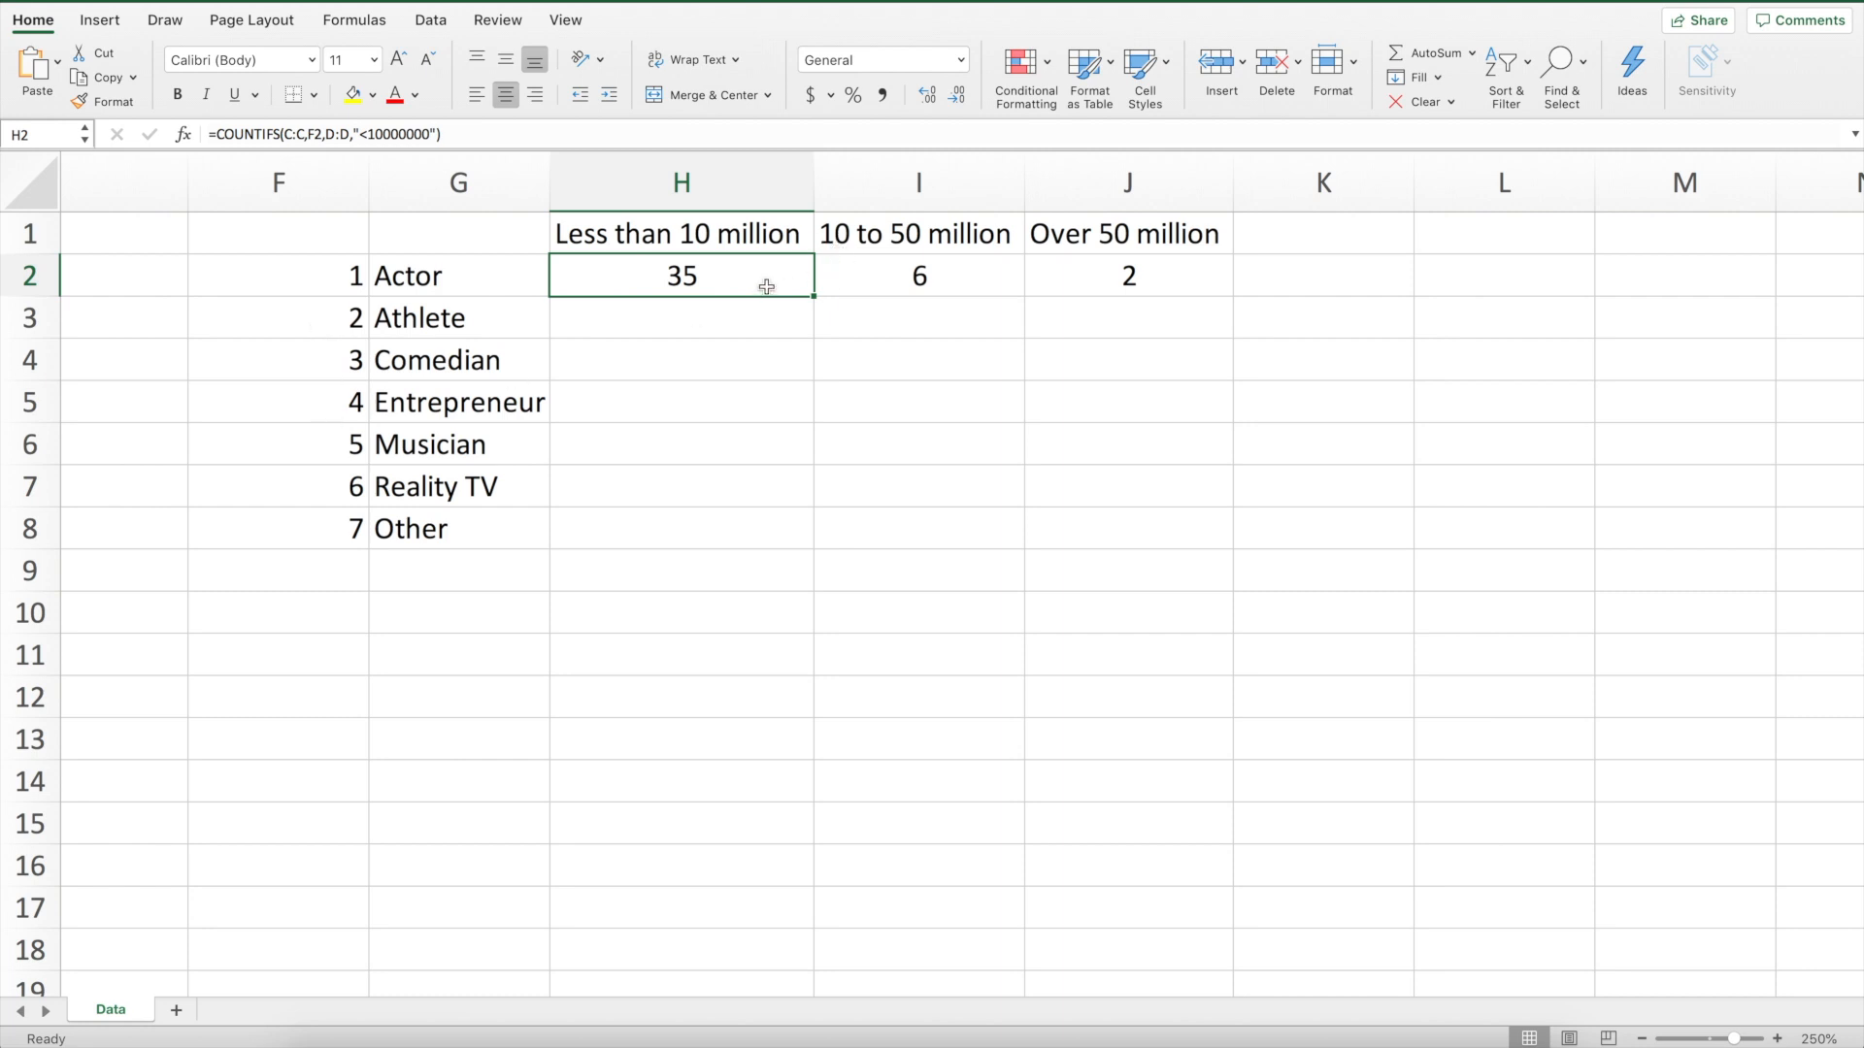
pyautogui.hotkey('ctrl', 'c')
pyautogui.moveTo(741, 317); pyautogui.dragTo(758, 519)
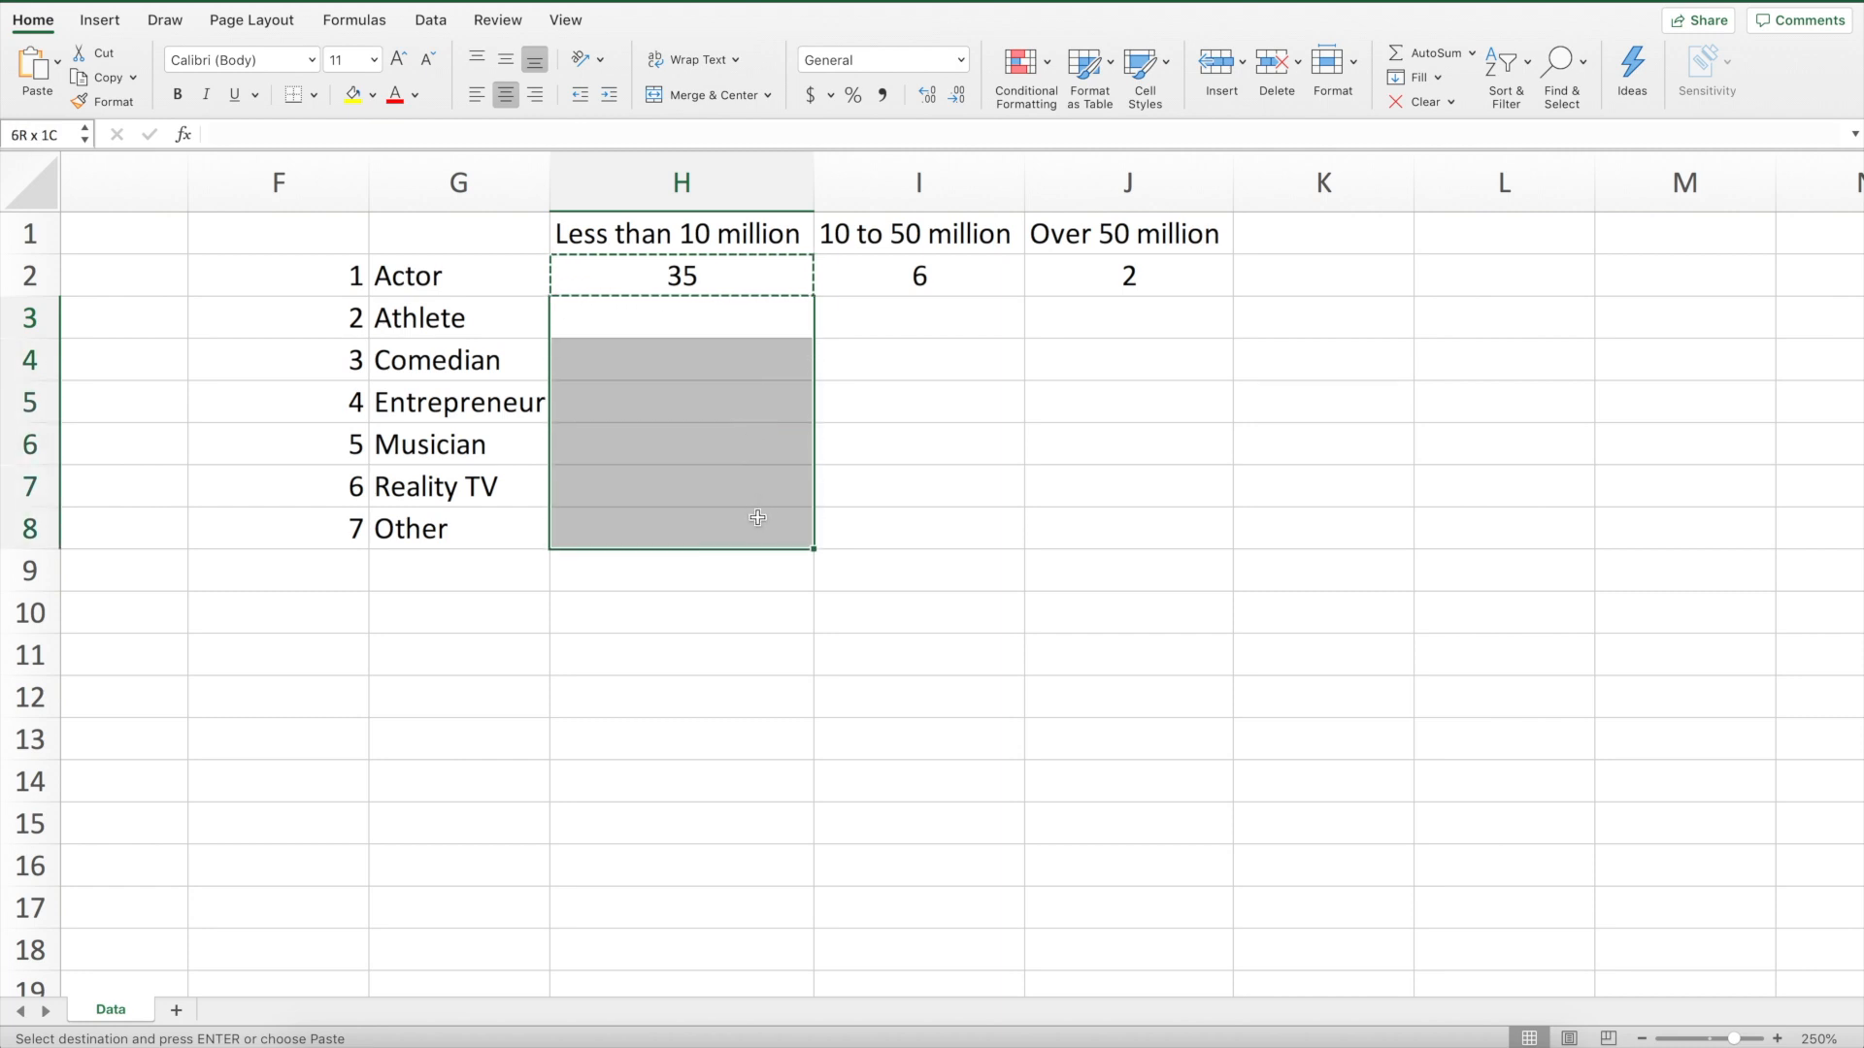
pyautogui.hotkey('ctrl', 'v')
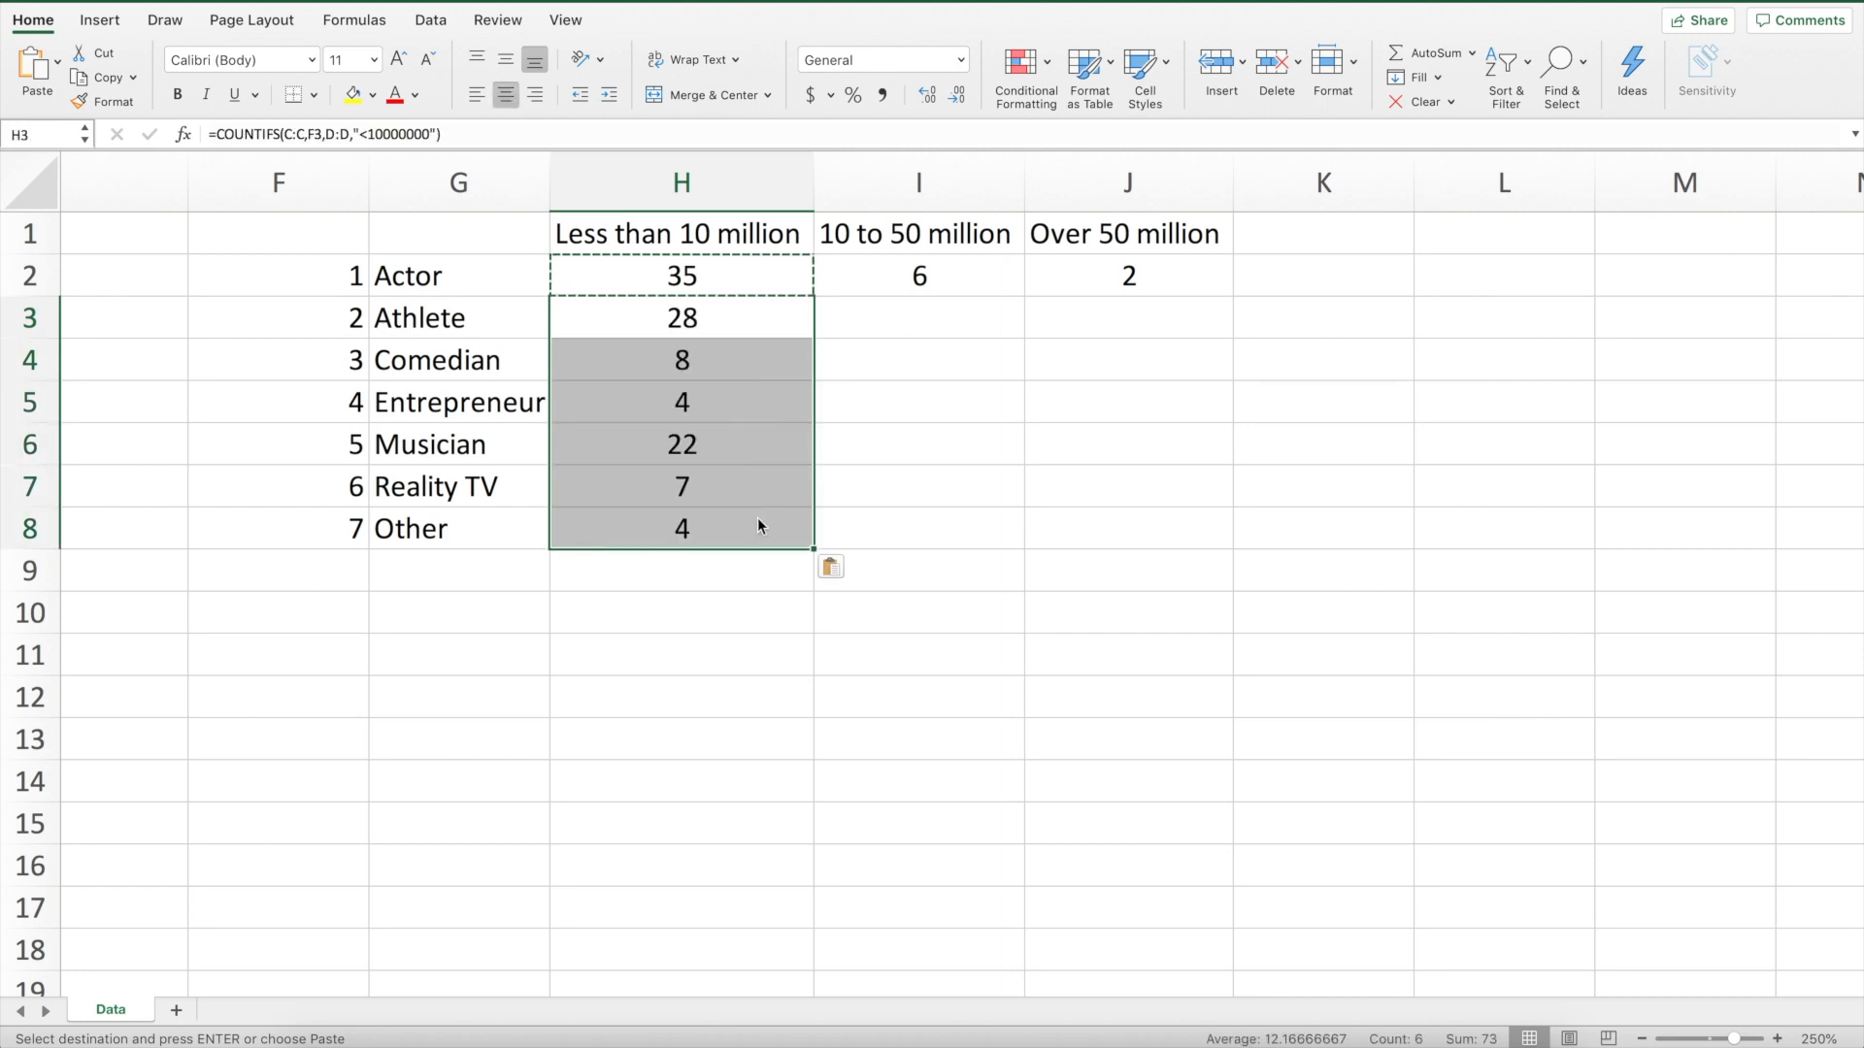
pyautogui.click(701, 321)
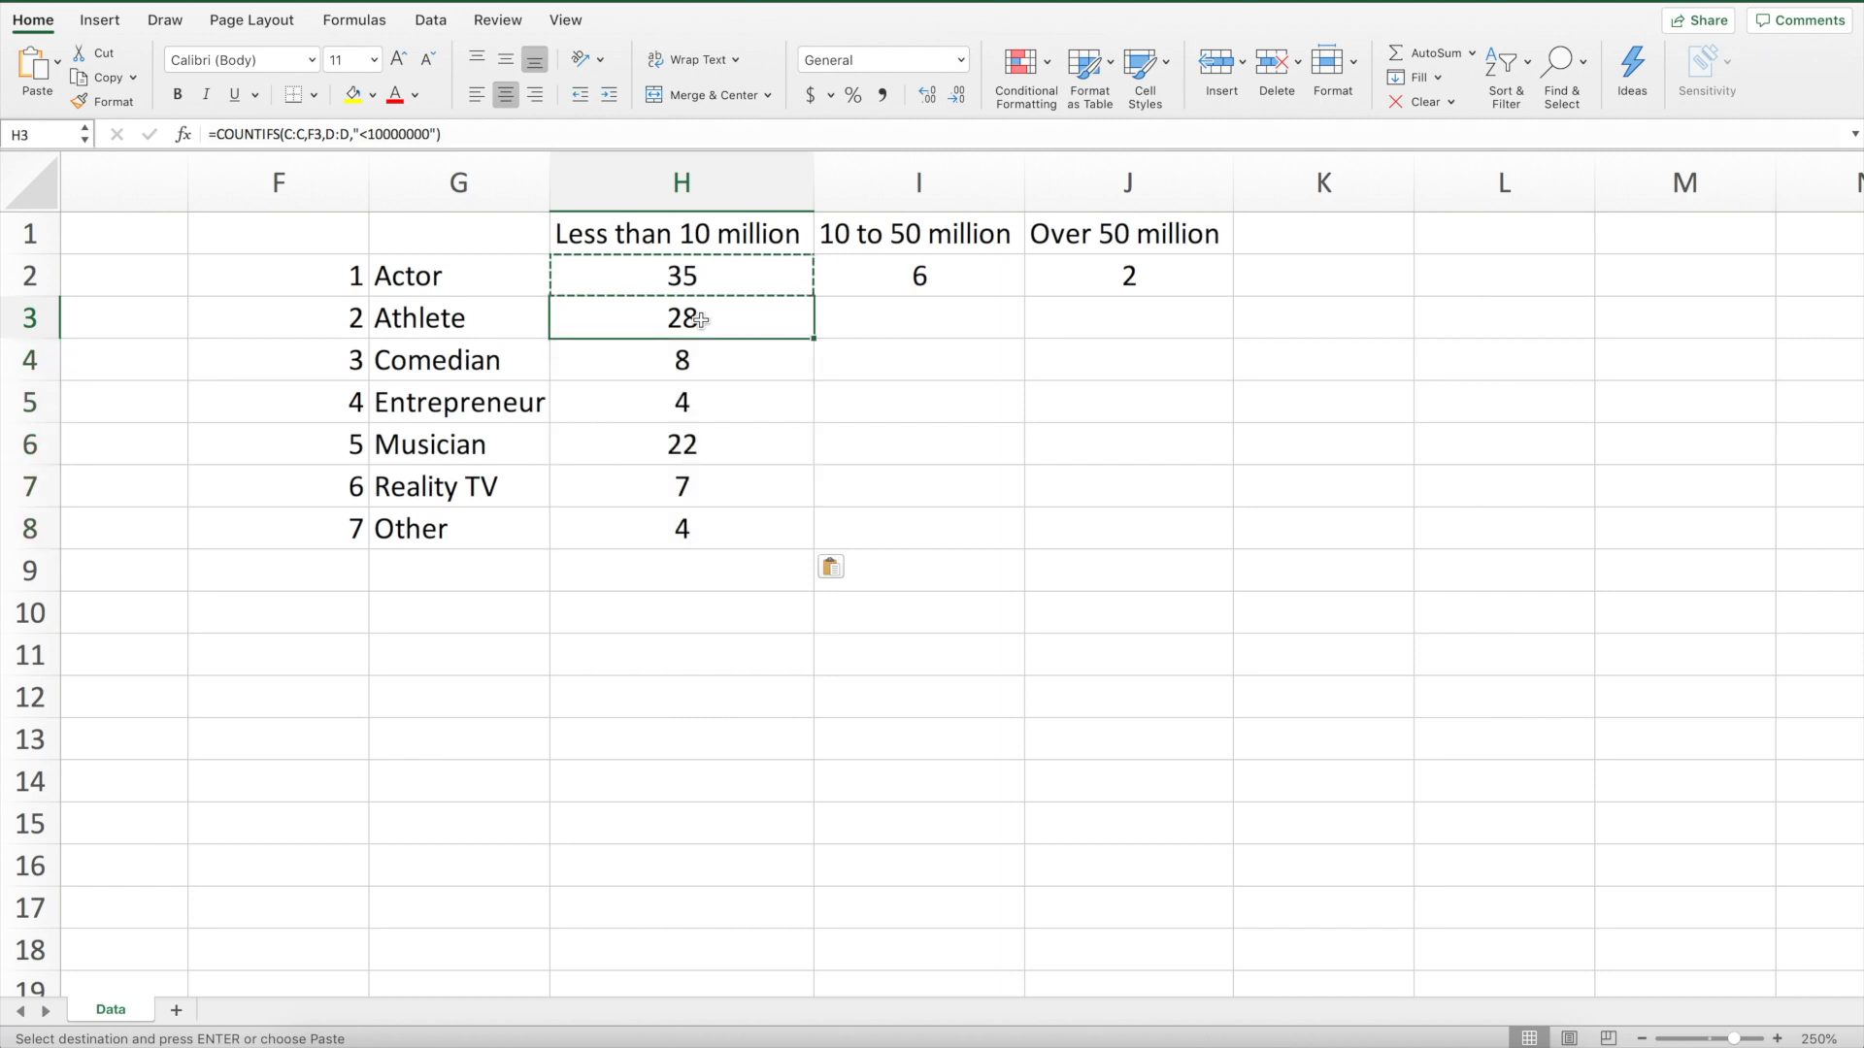
pyautogui.click(303, 315)
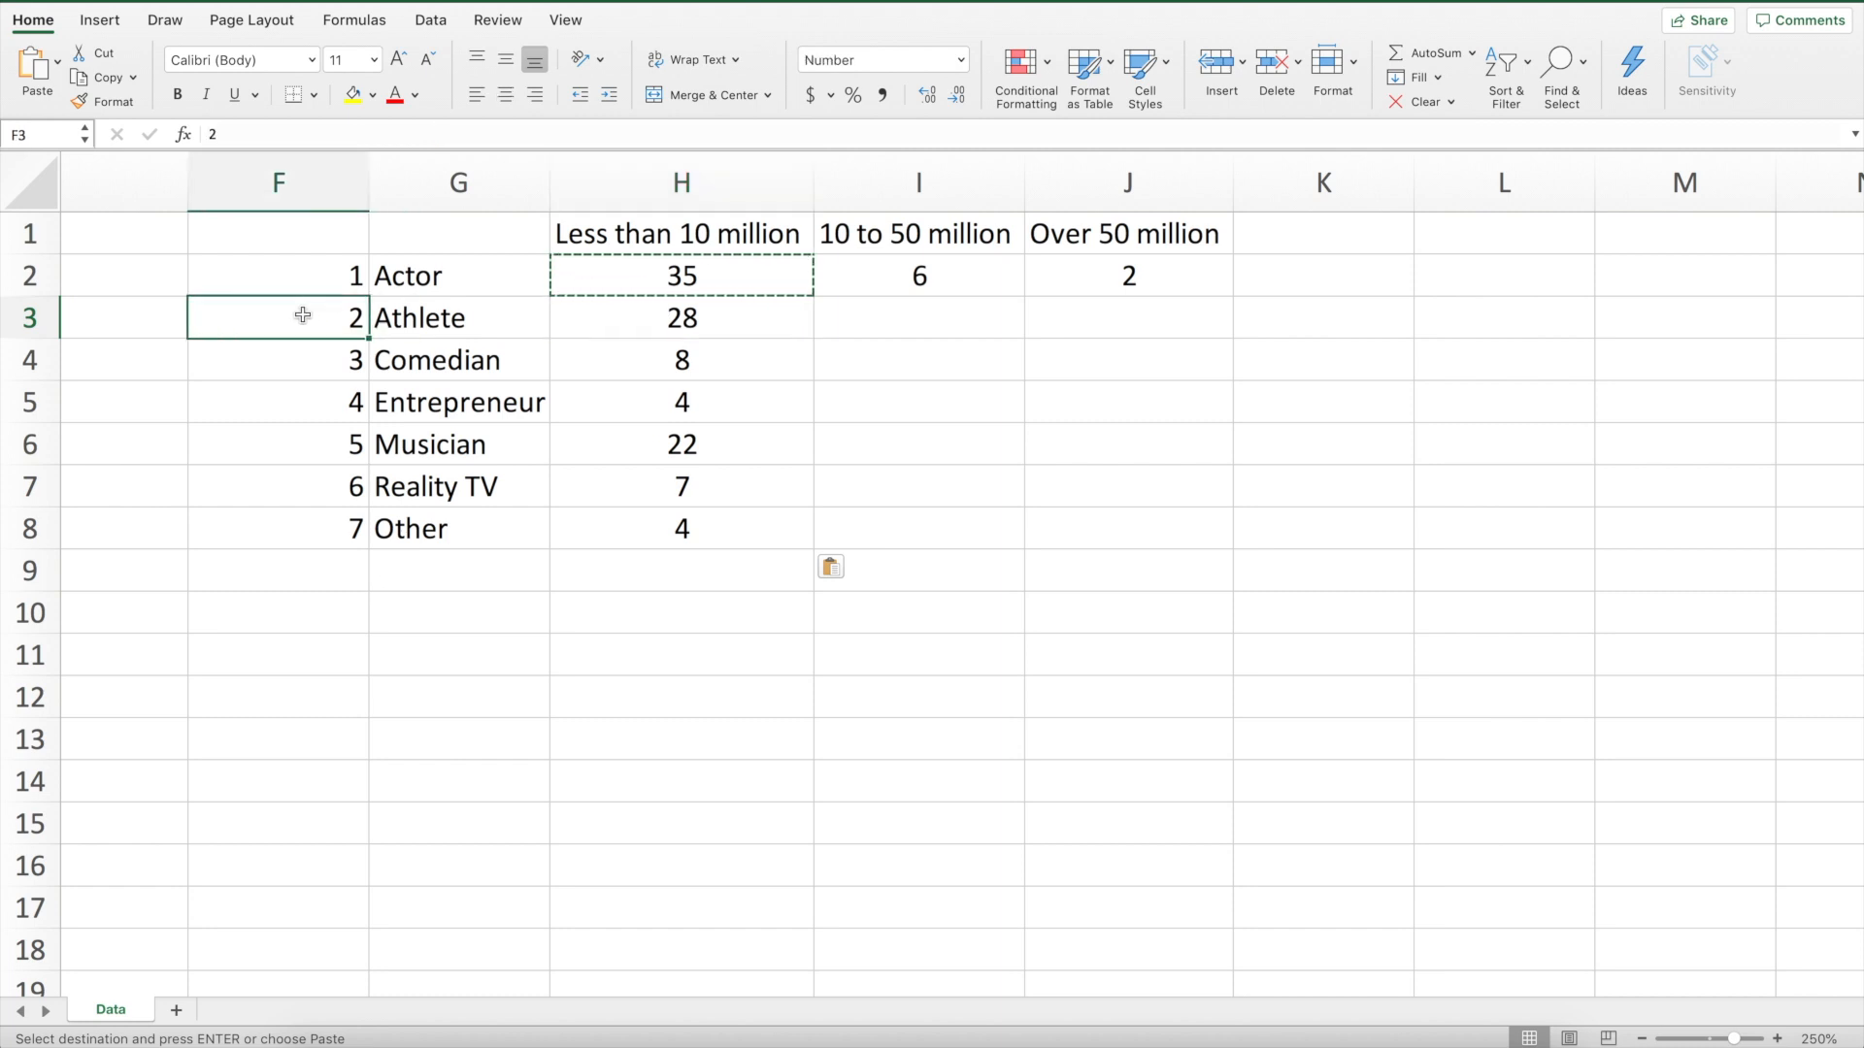
pyautogui.click(687, 359)
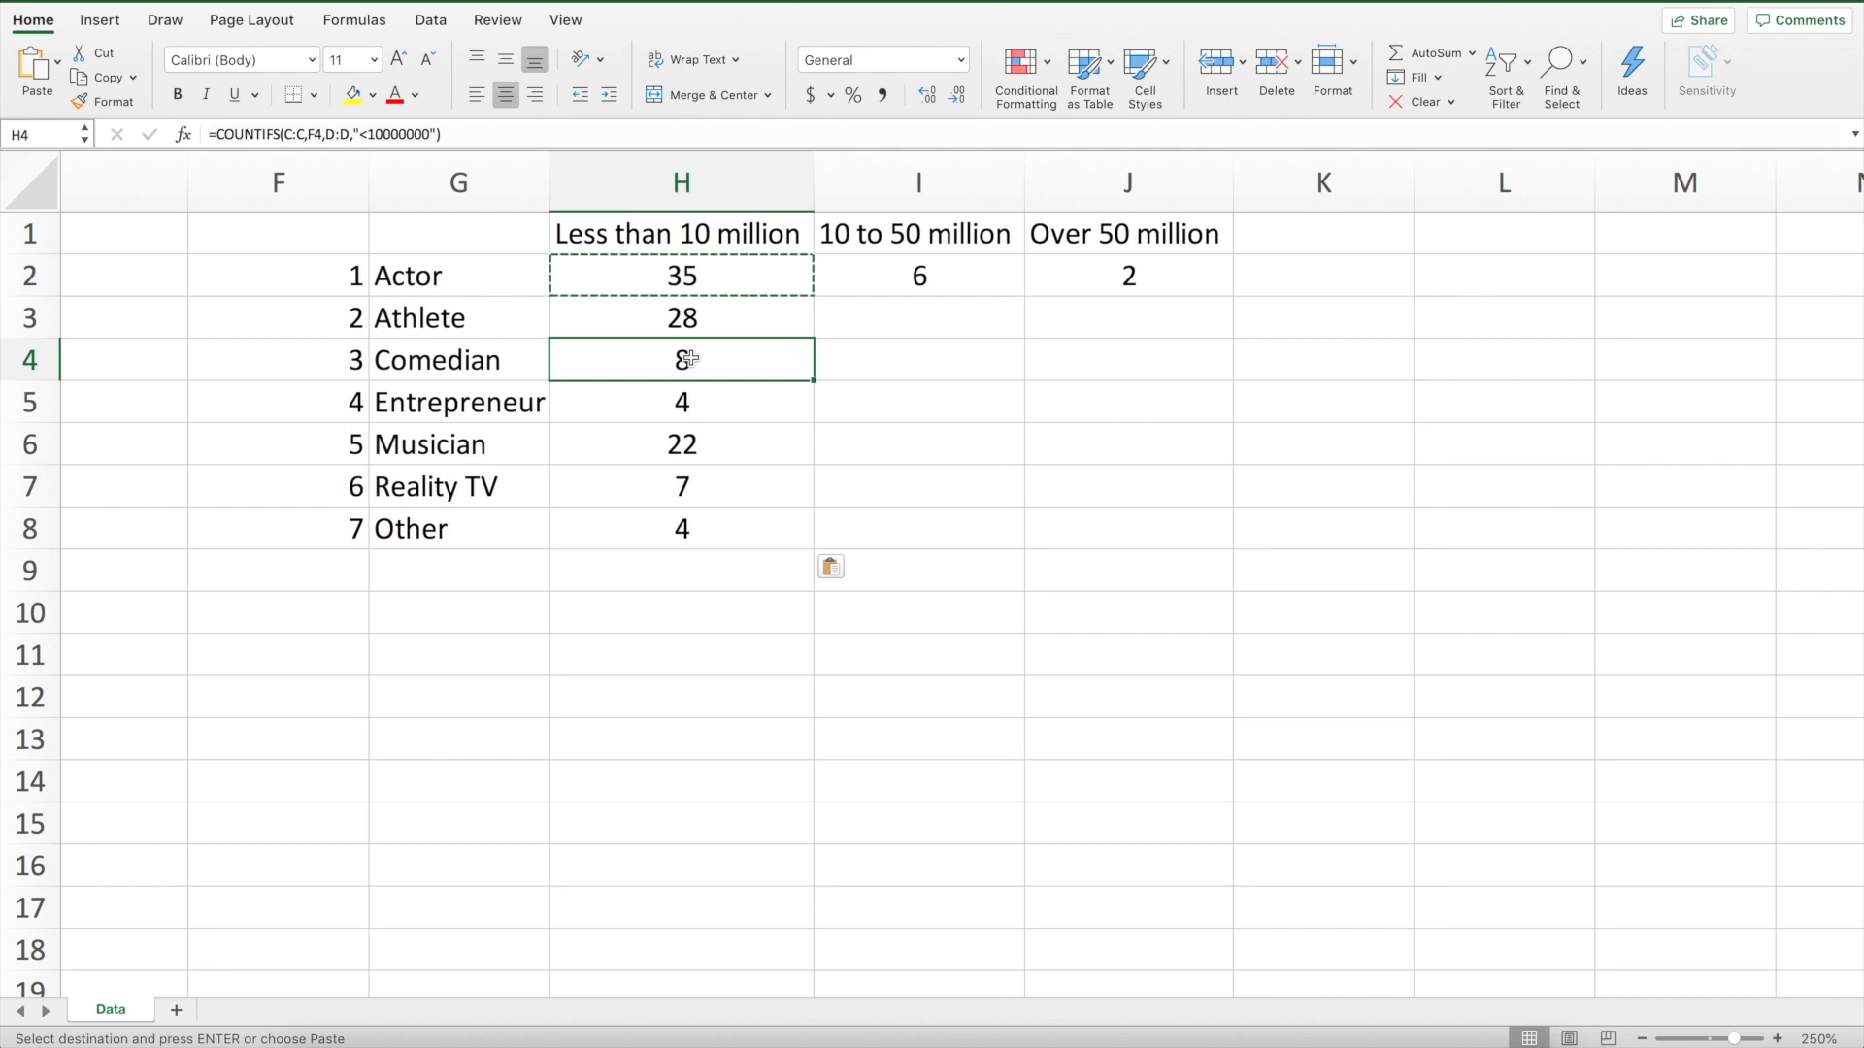
# Fill the I2 and J2 formulas down through row 8 for all celebrity types
pyautogui.click(318, 358)
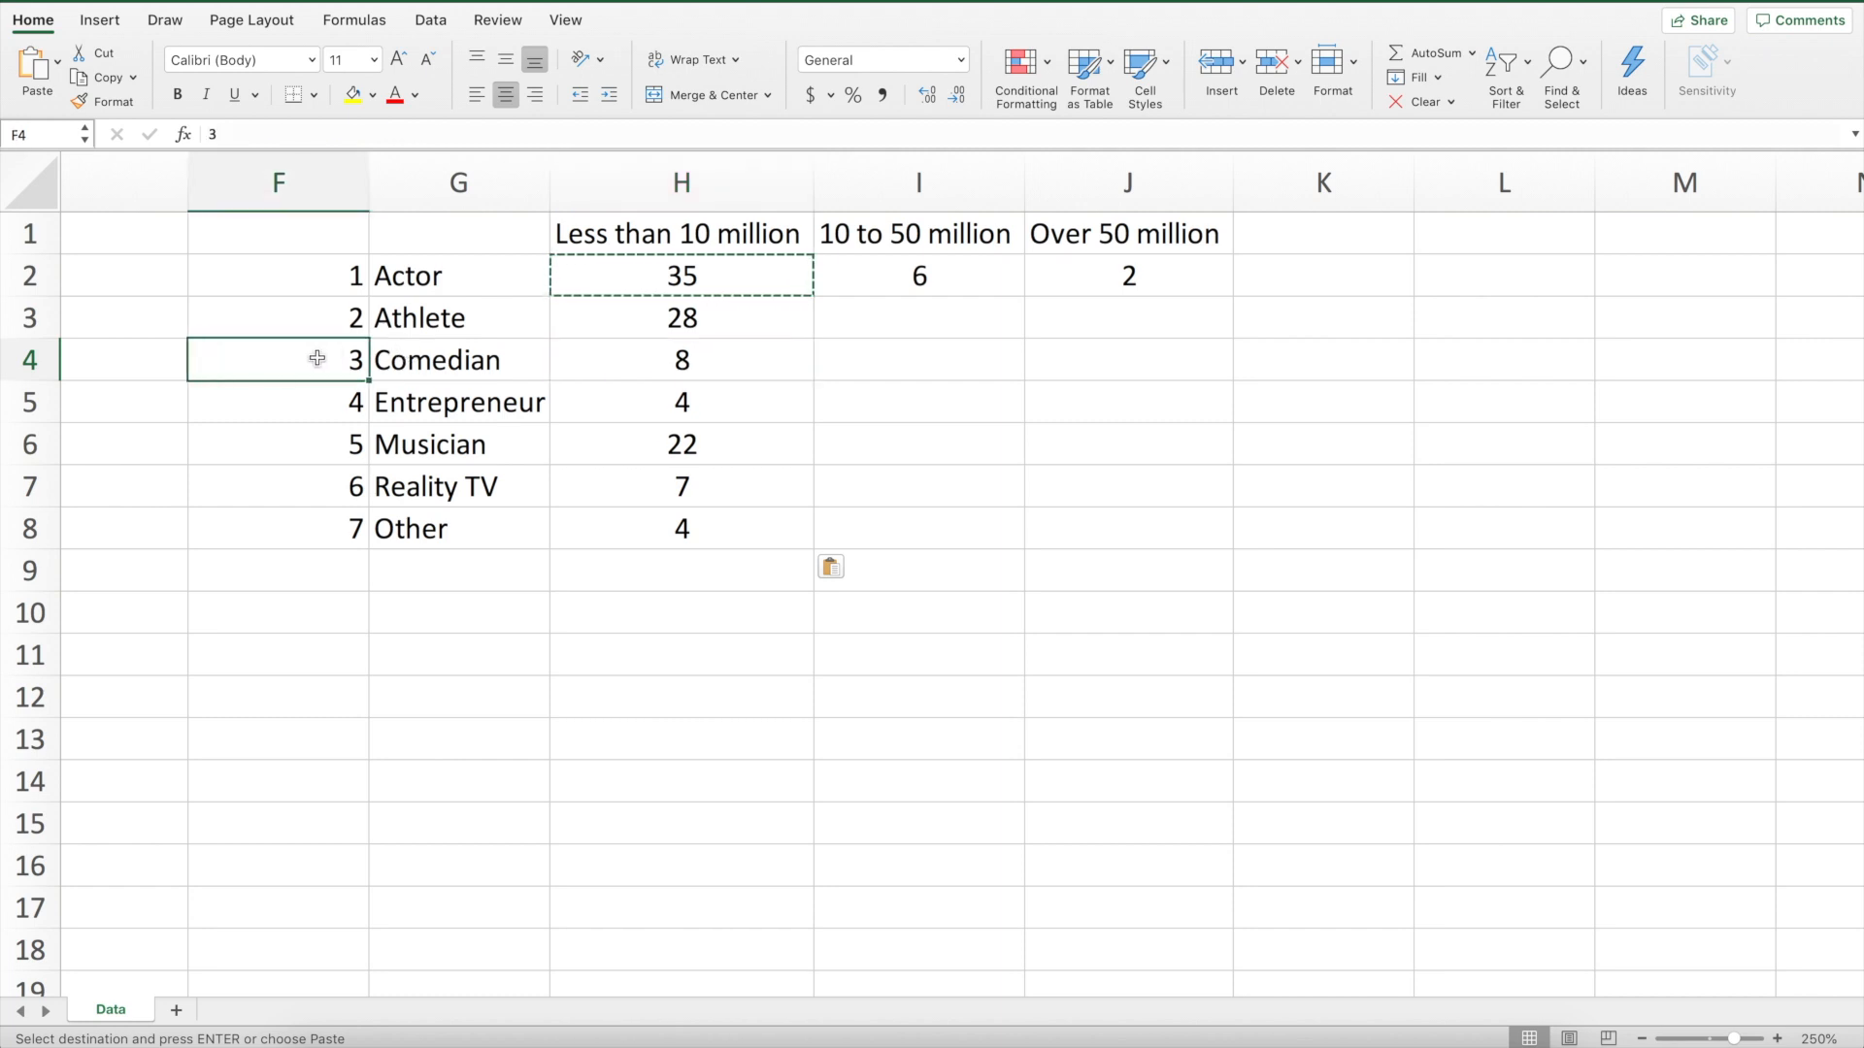
pyautogui.moveTo(971, 275); pyautogui.dragTo(1157, 284)
pyautogui.doubleClick(1230, 296)
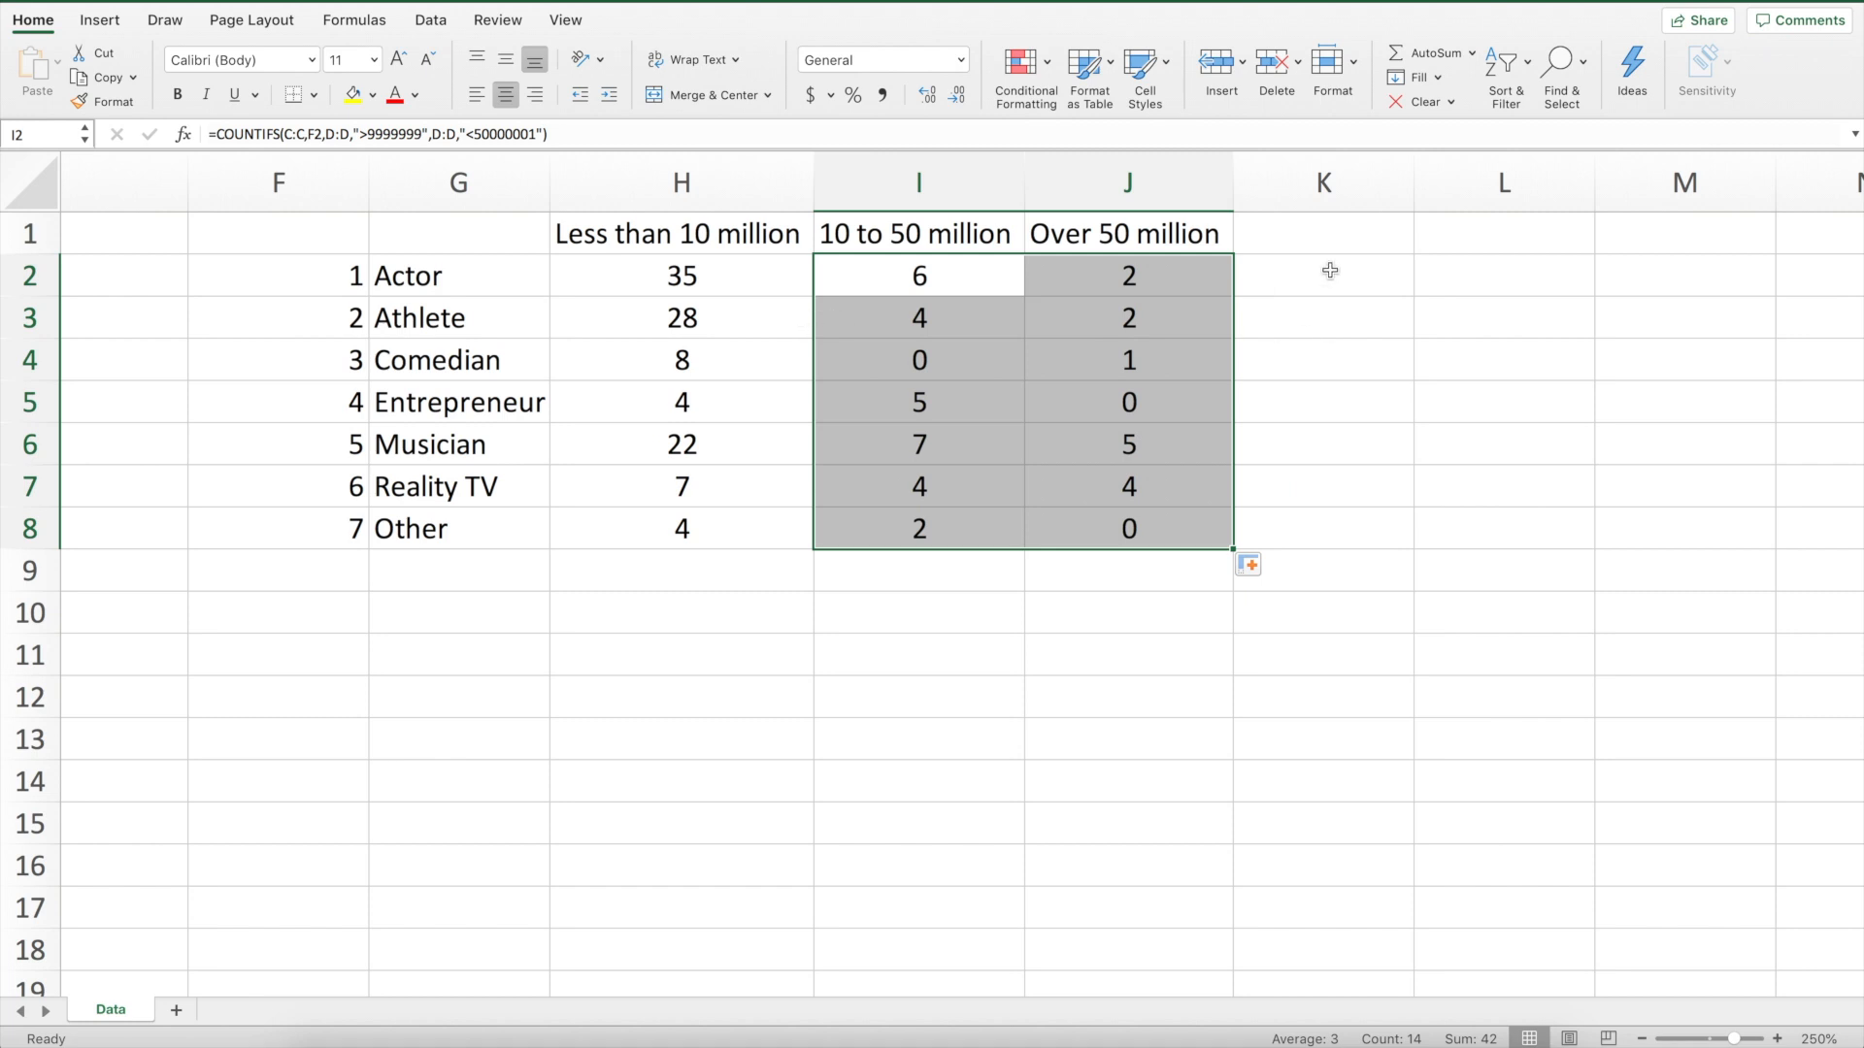
# In K2, enter =sum(H2:J2) to total the Actor counts across all follower ranges
pyautogui.click(1330, 271)
pyautogui.write('=sum')
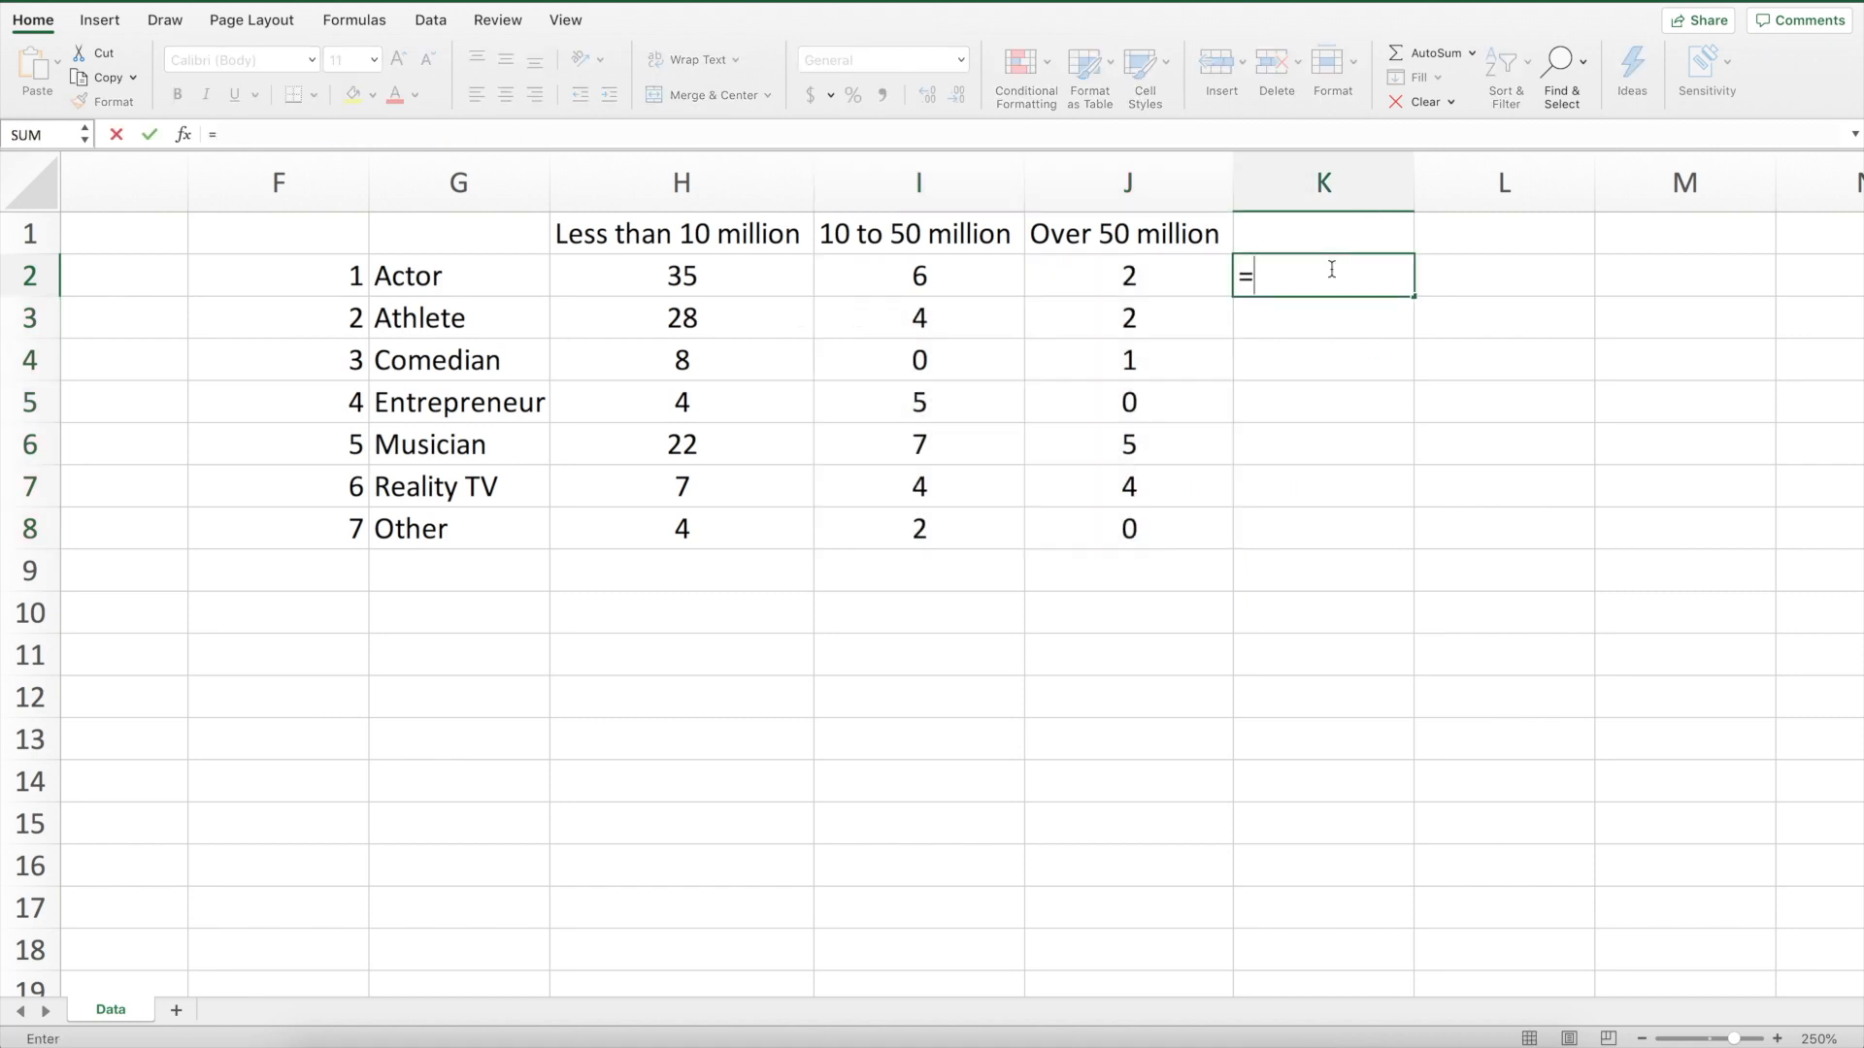
pyautogui.write('(')
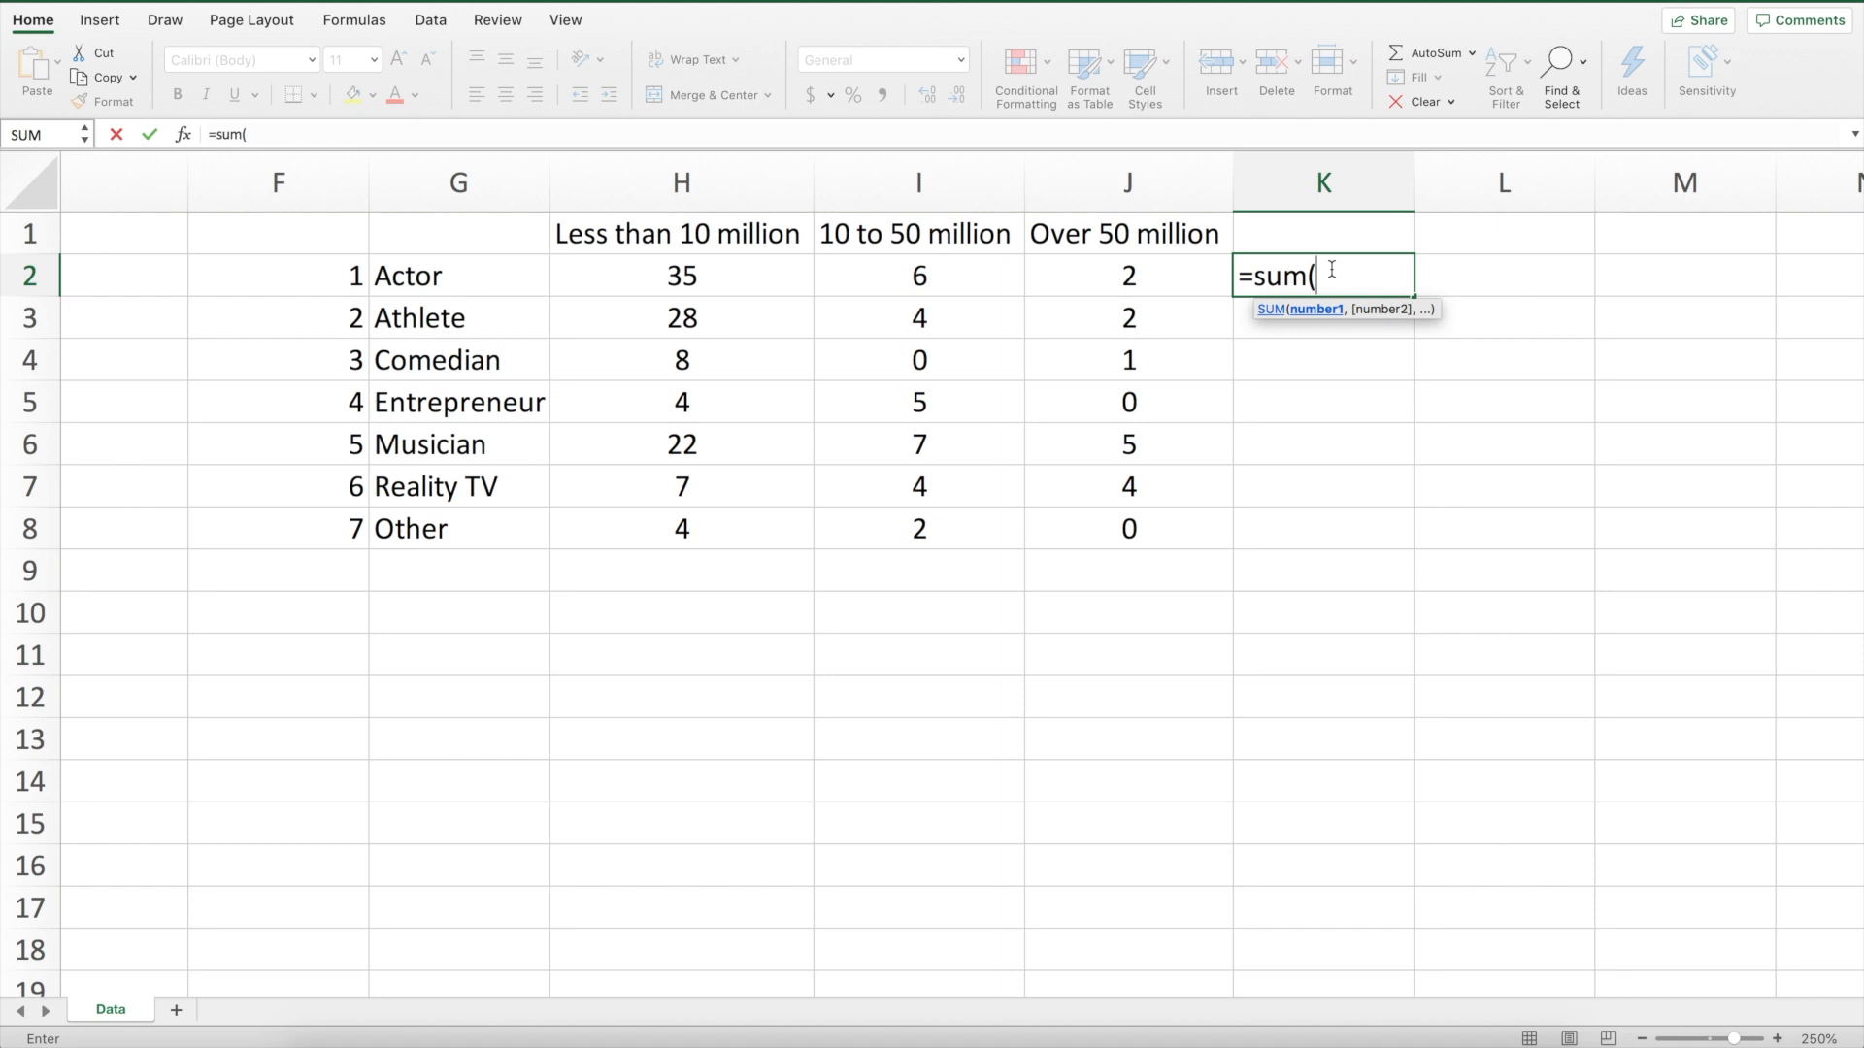
pyautogui.click(616, 272)
pyautogui.moveTo(617, 272); pyautogui.dragTo(1088, 272)
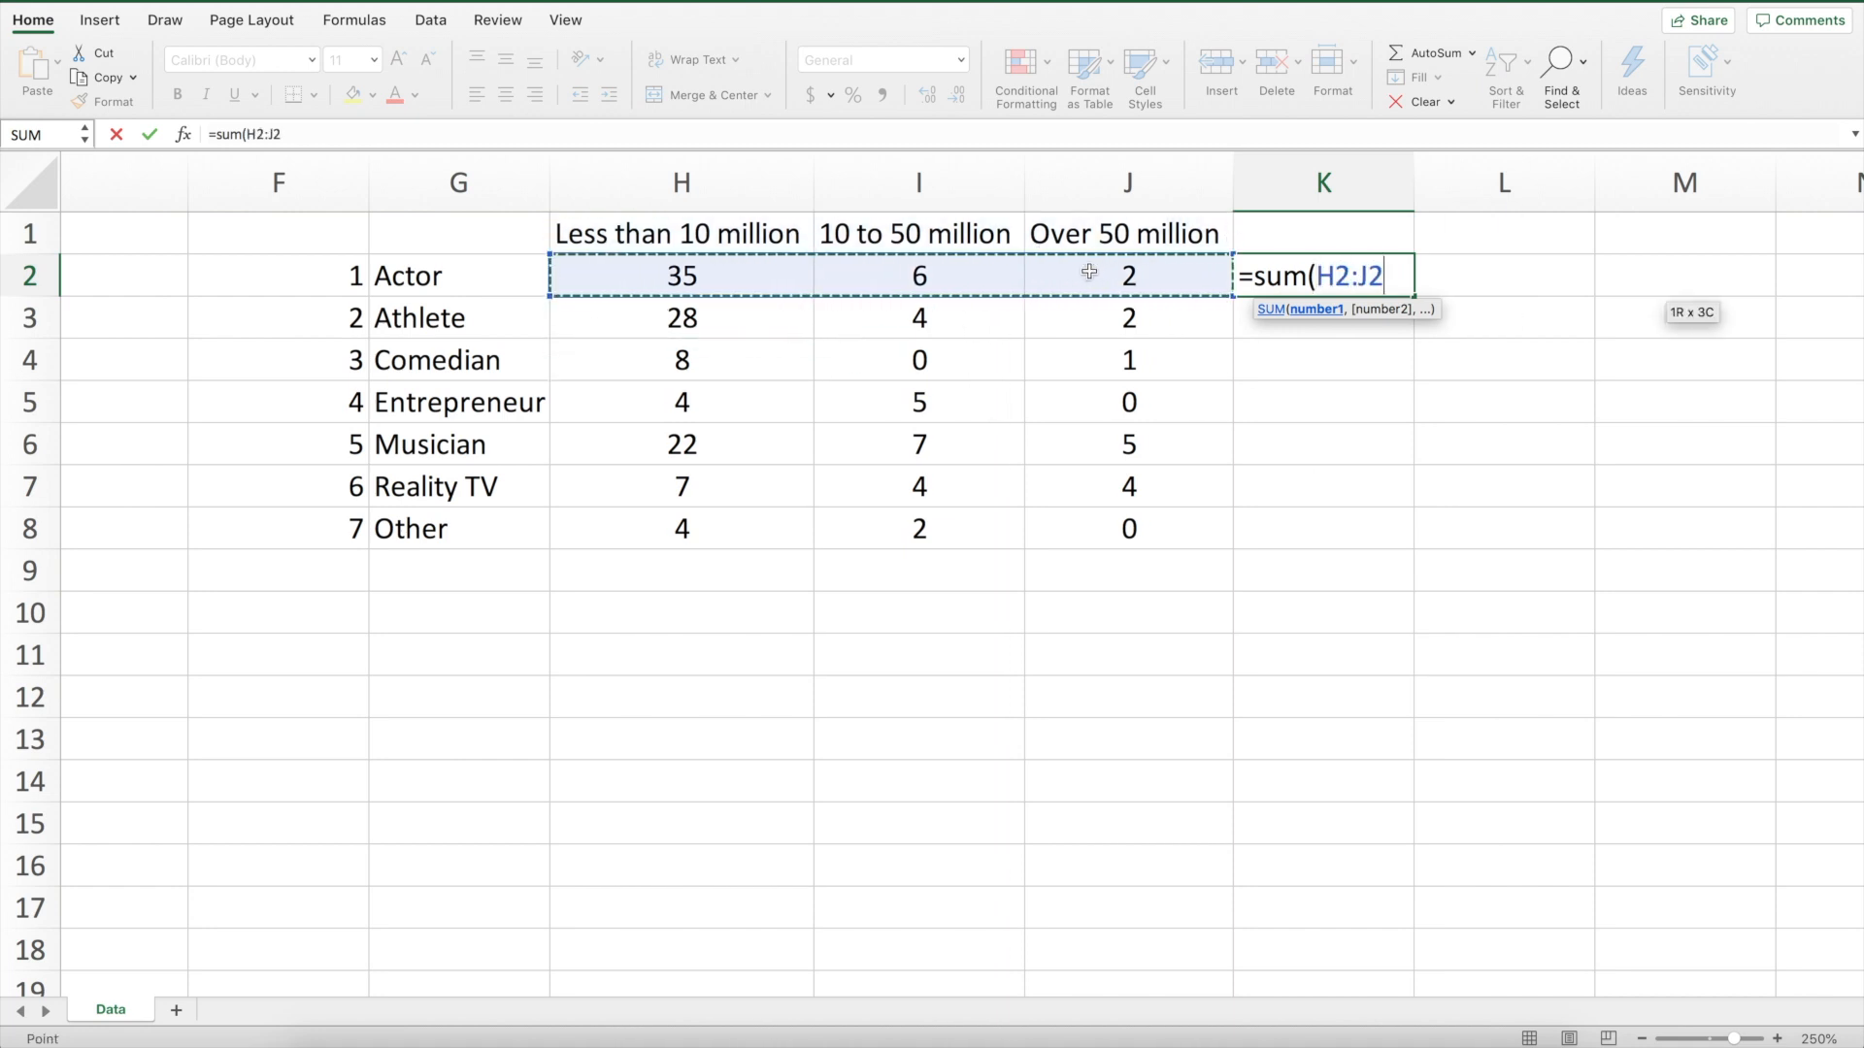
pyautogui.write(')')
pyautogui.press('Return')
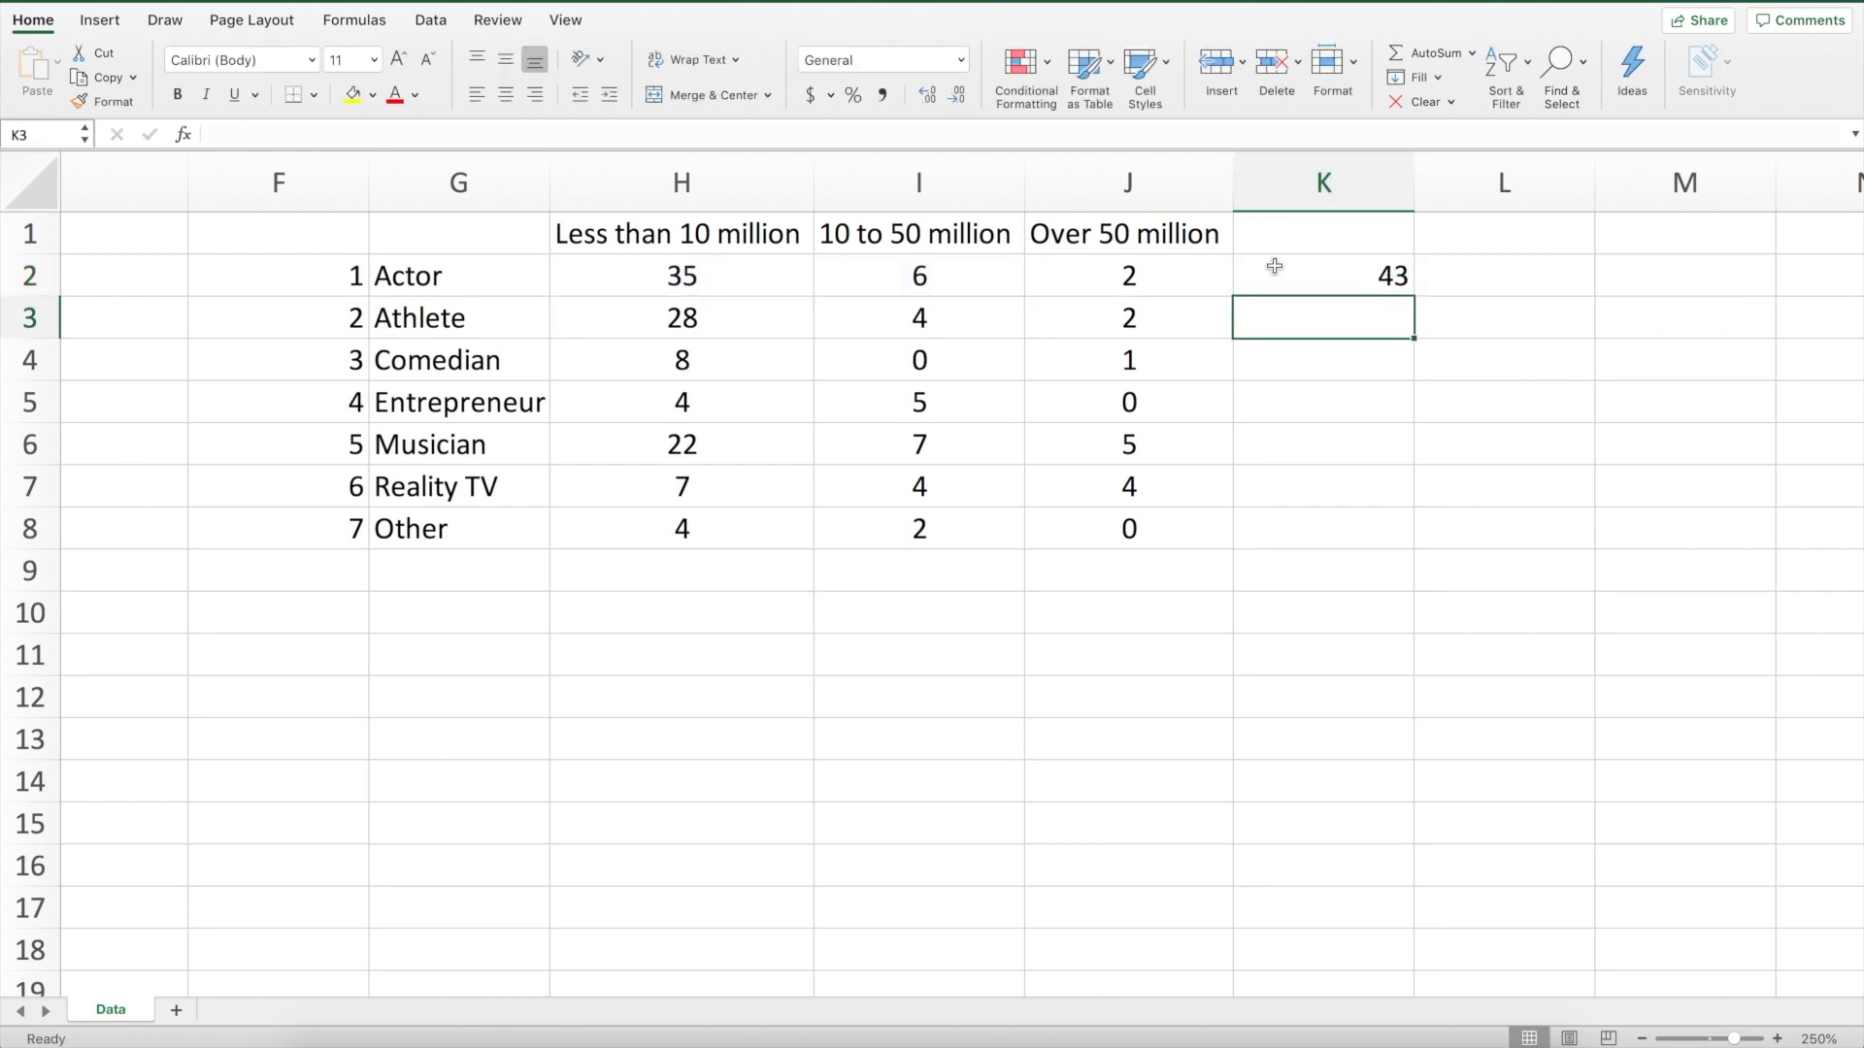
# Copy the K2 total formula down through K8 and check the filled formulas
pyautogui.click(1341, 278)
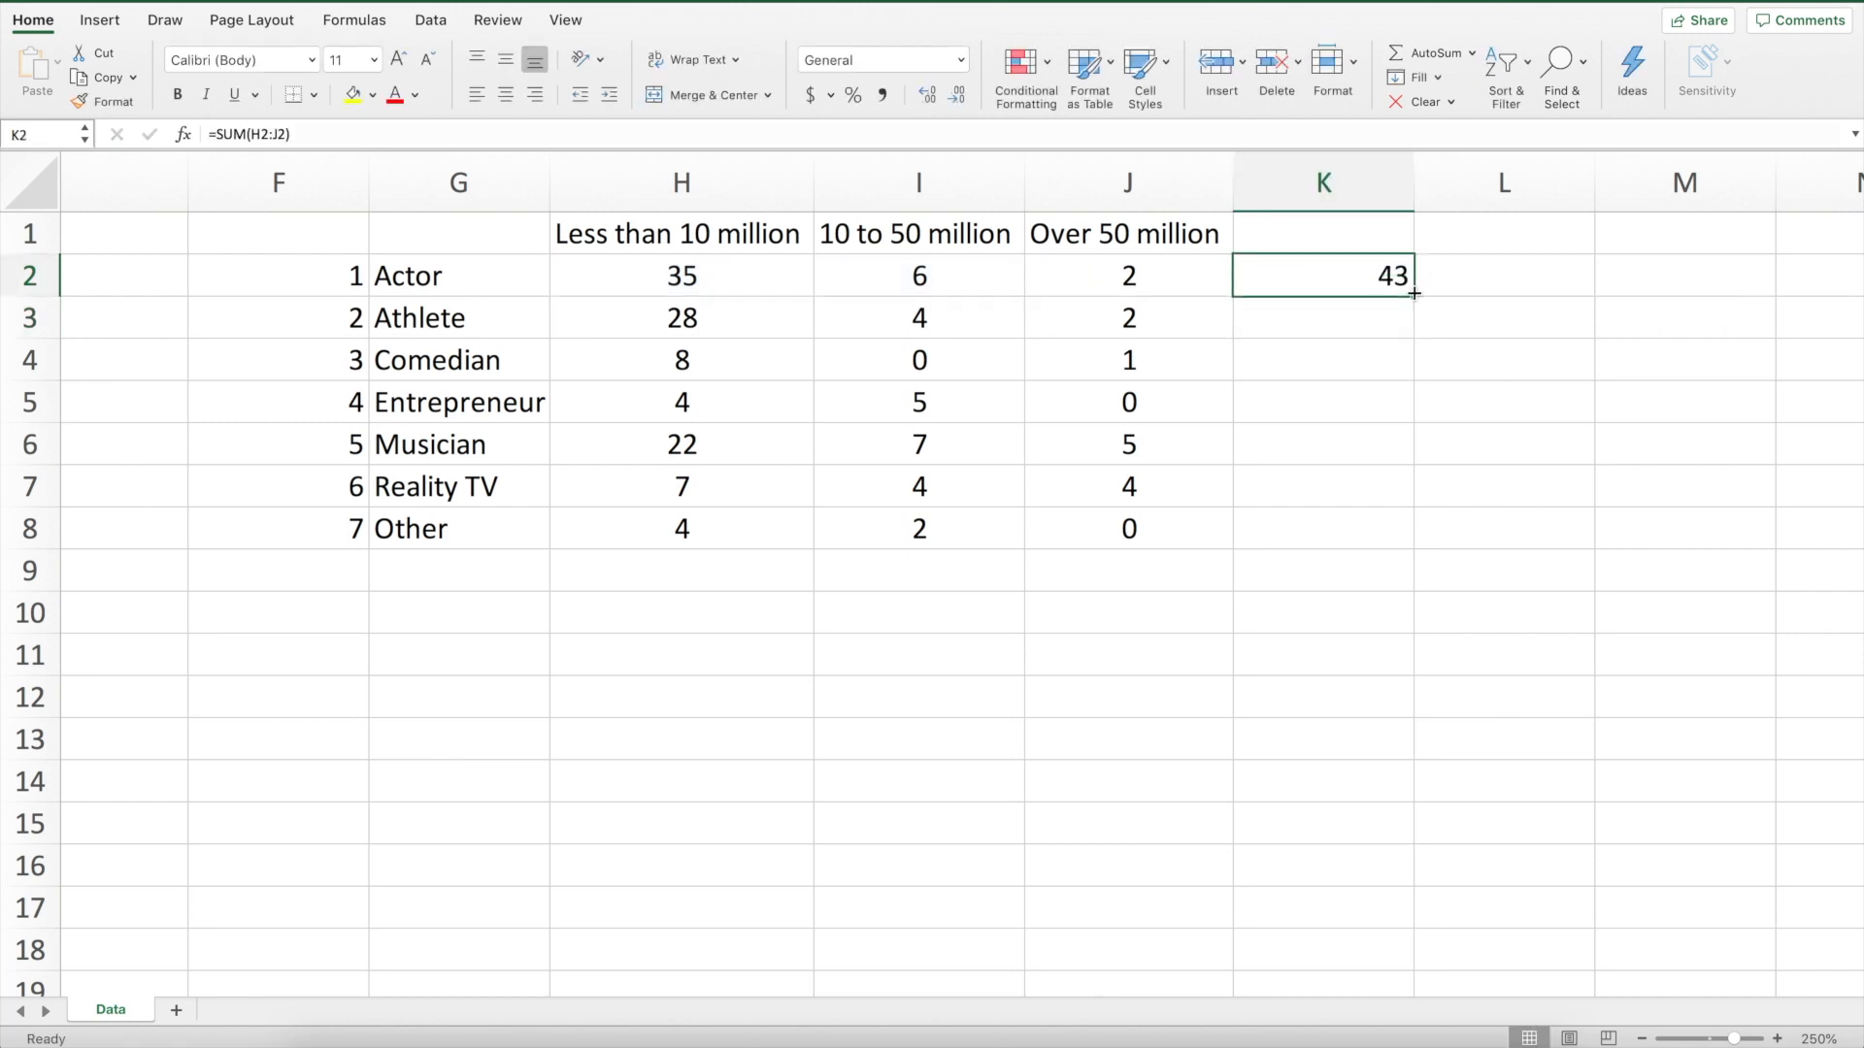
pyautogui.moveTo(1414, 294); pyautogui.dragTo(1414, 549)
pyautogui.click(1366, 322)
pyautogui.click(1354, 357)
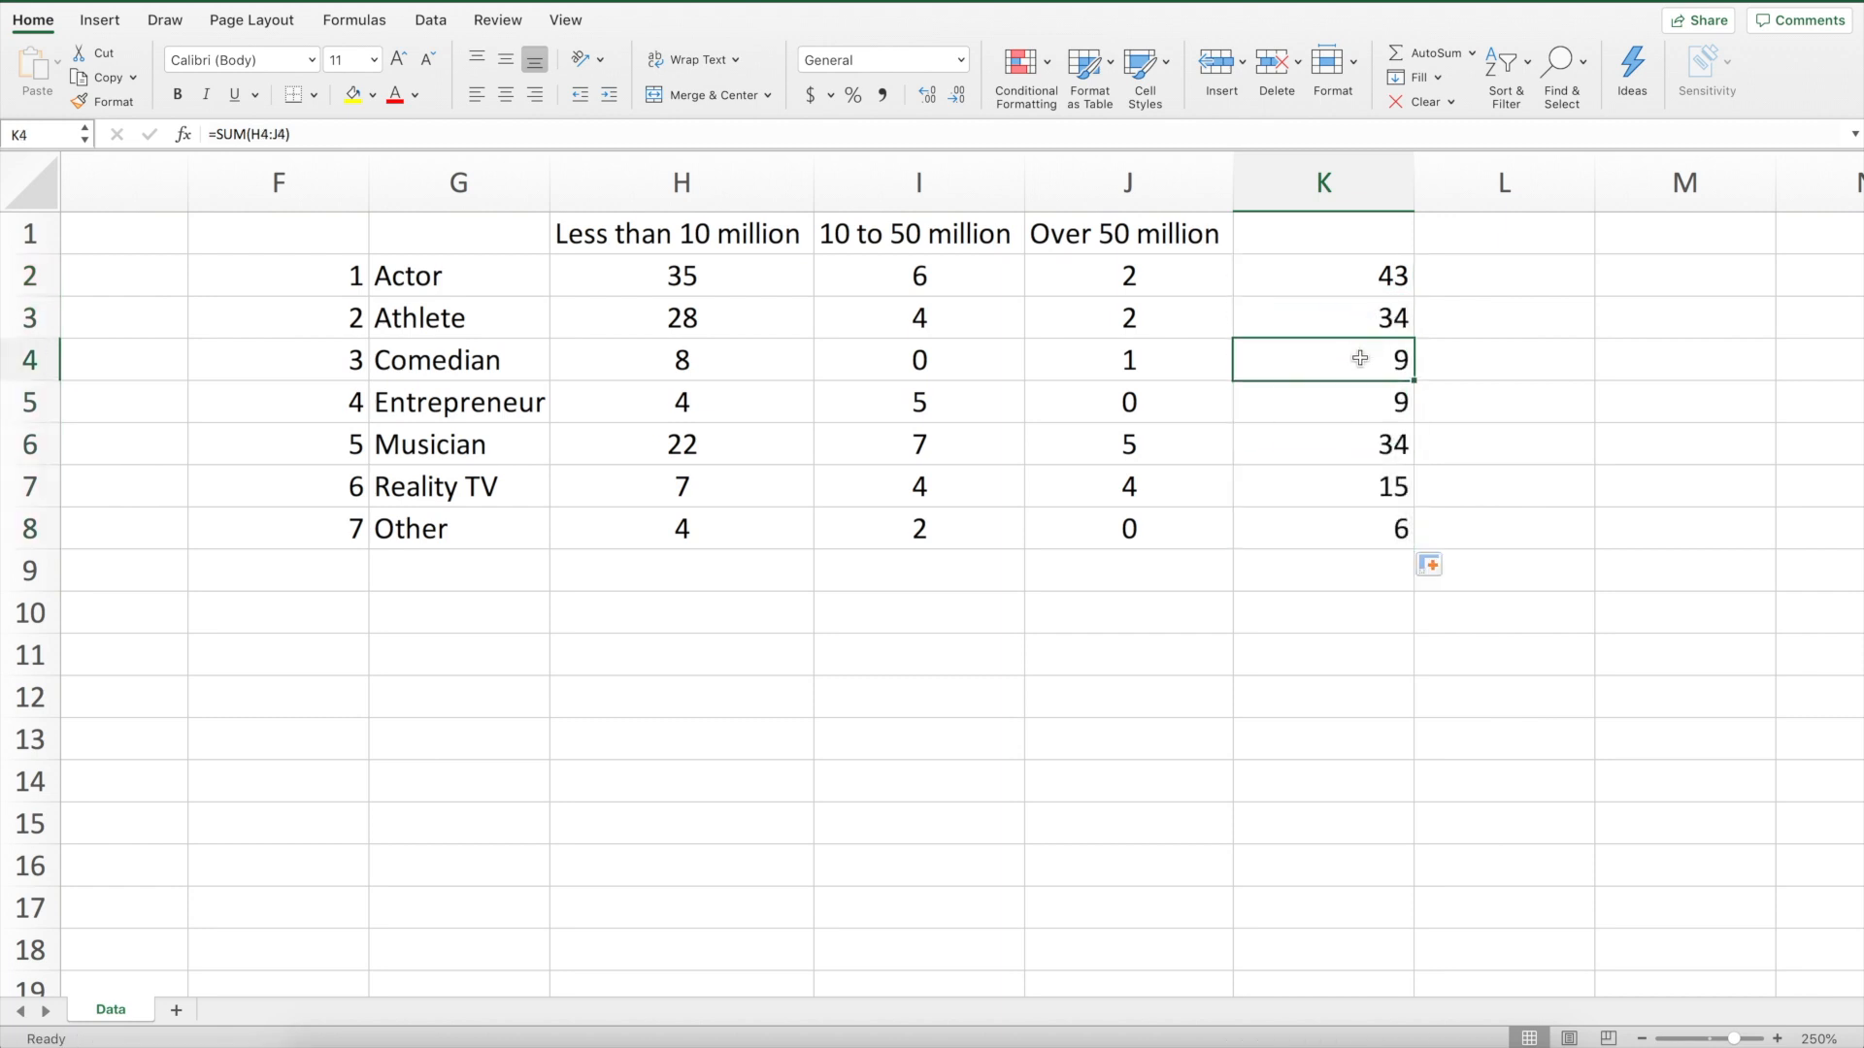
pyautogui.click(1382, 409)
pyautogui.click(1361, 450)
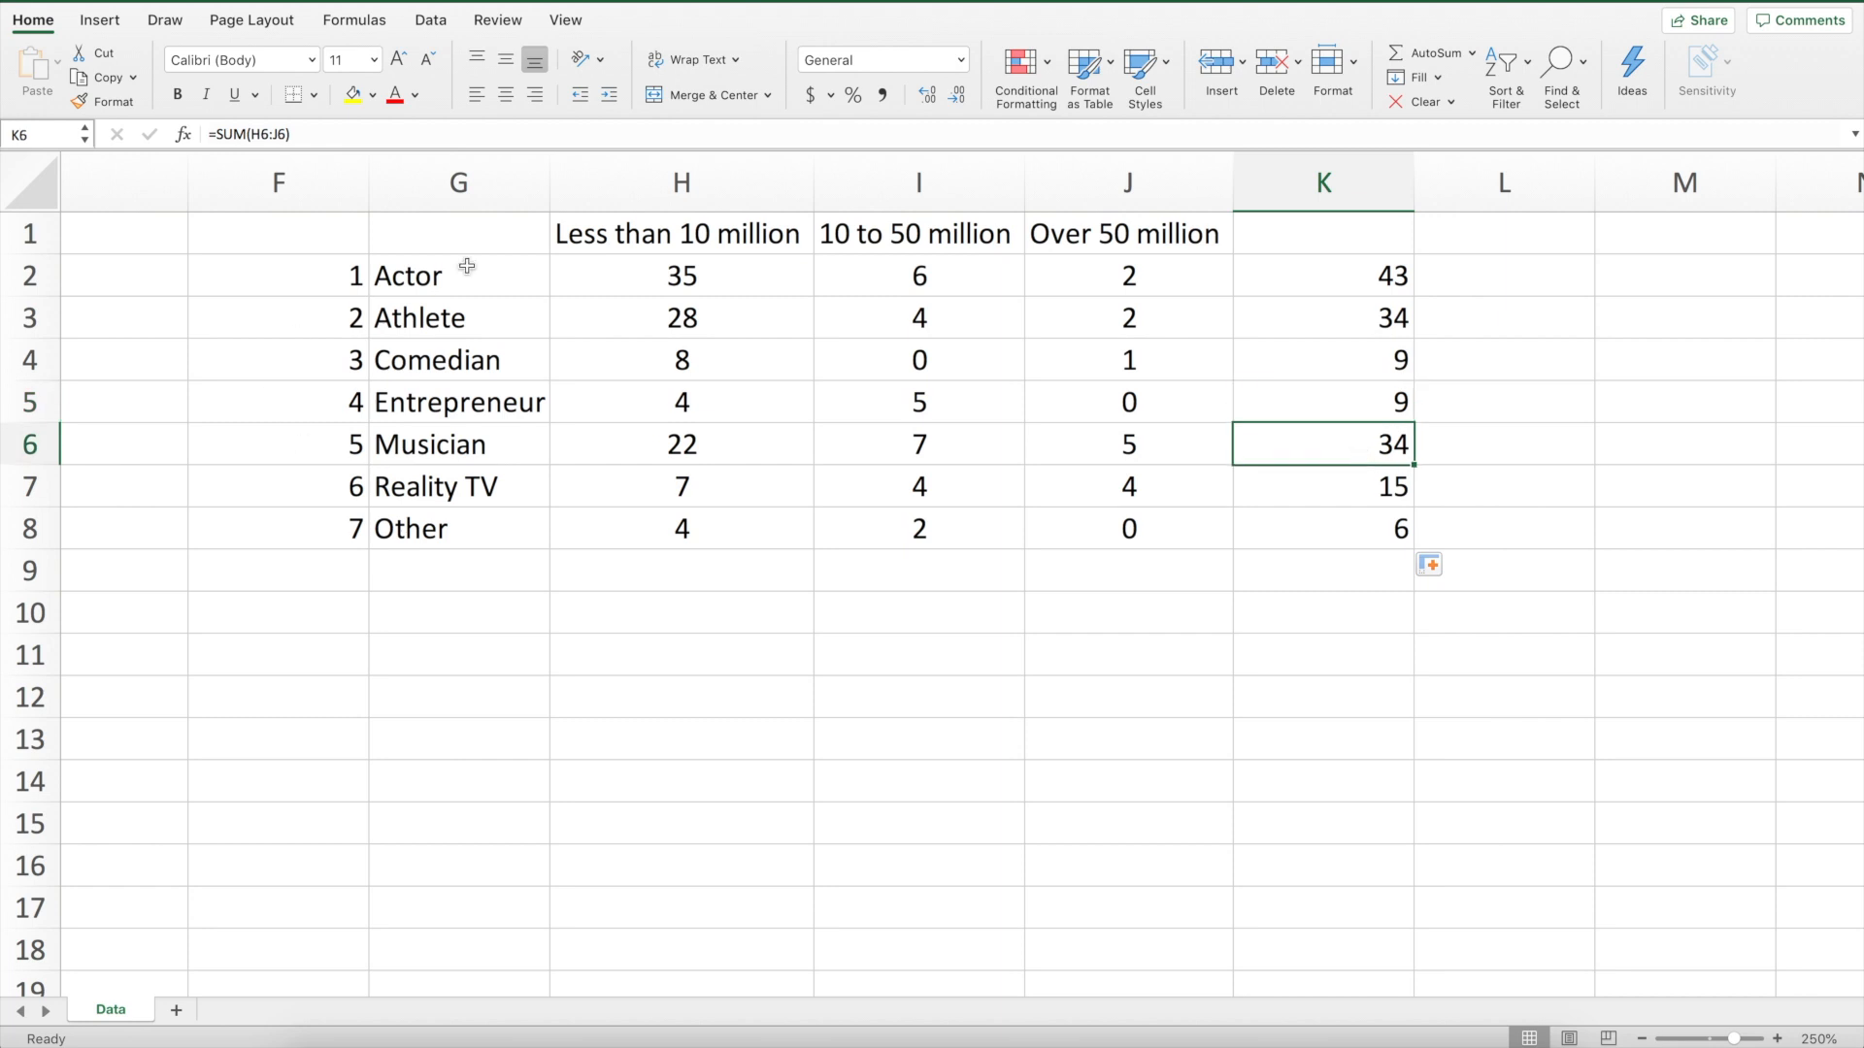
# Copy the table G1:J8 and paste it starting at G11 as a second table
pyautogui.moveTo(478, 237); pyautogui.dragTo(1082, 521)
pyautogui.press('super+c')
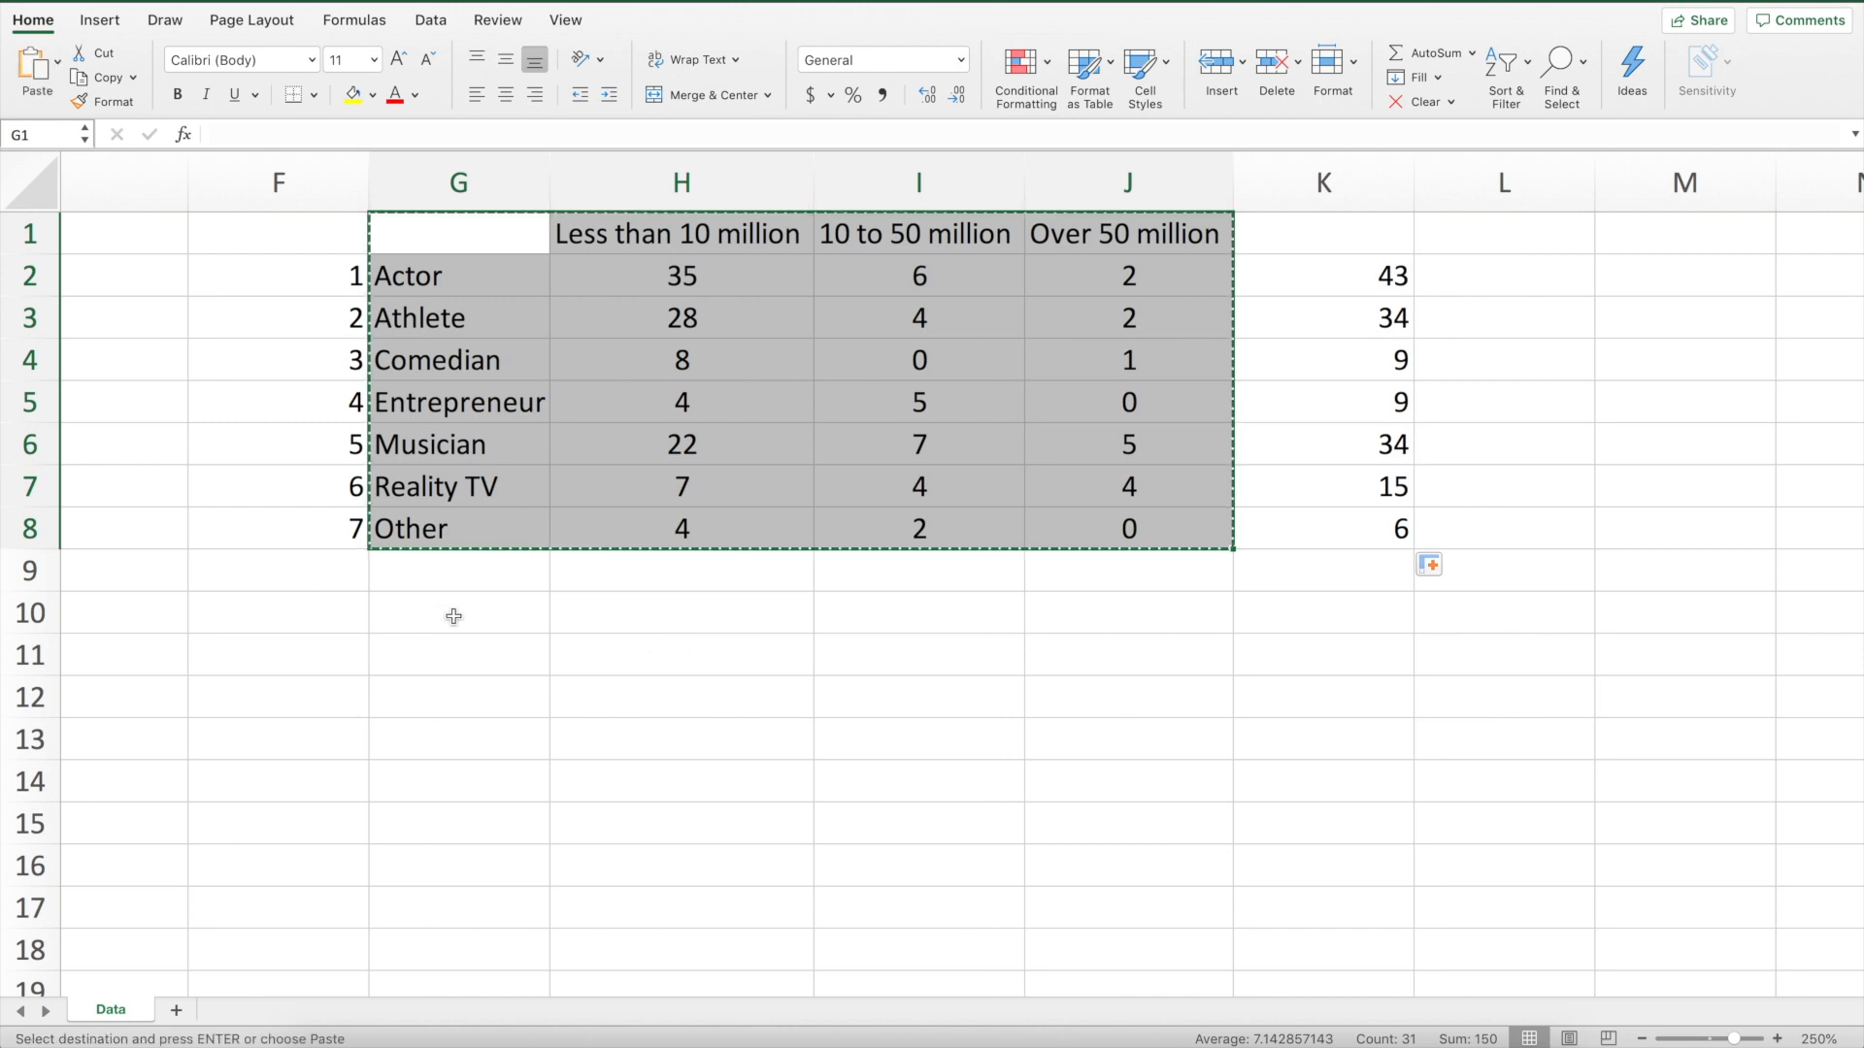
pyautogui.click(457, 650)
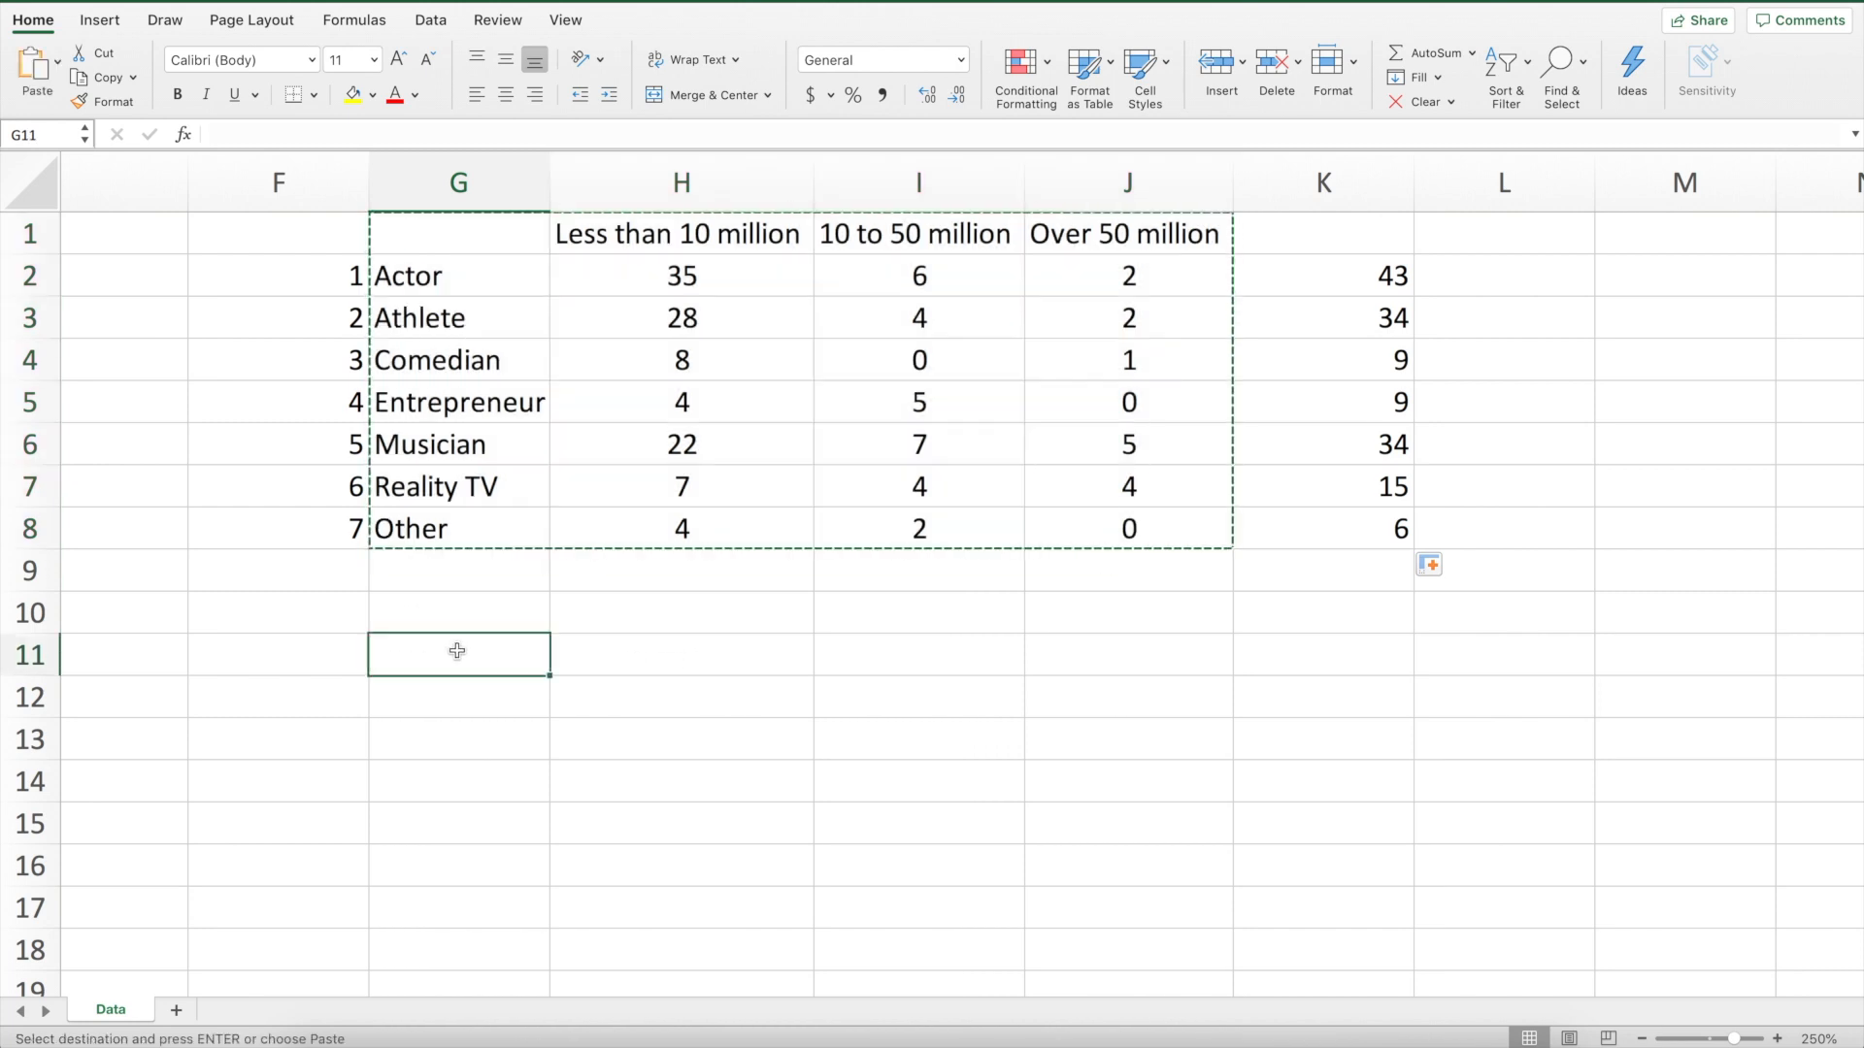
pyautogui.press('super+v')
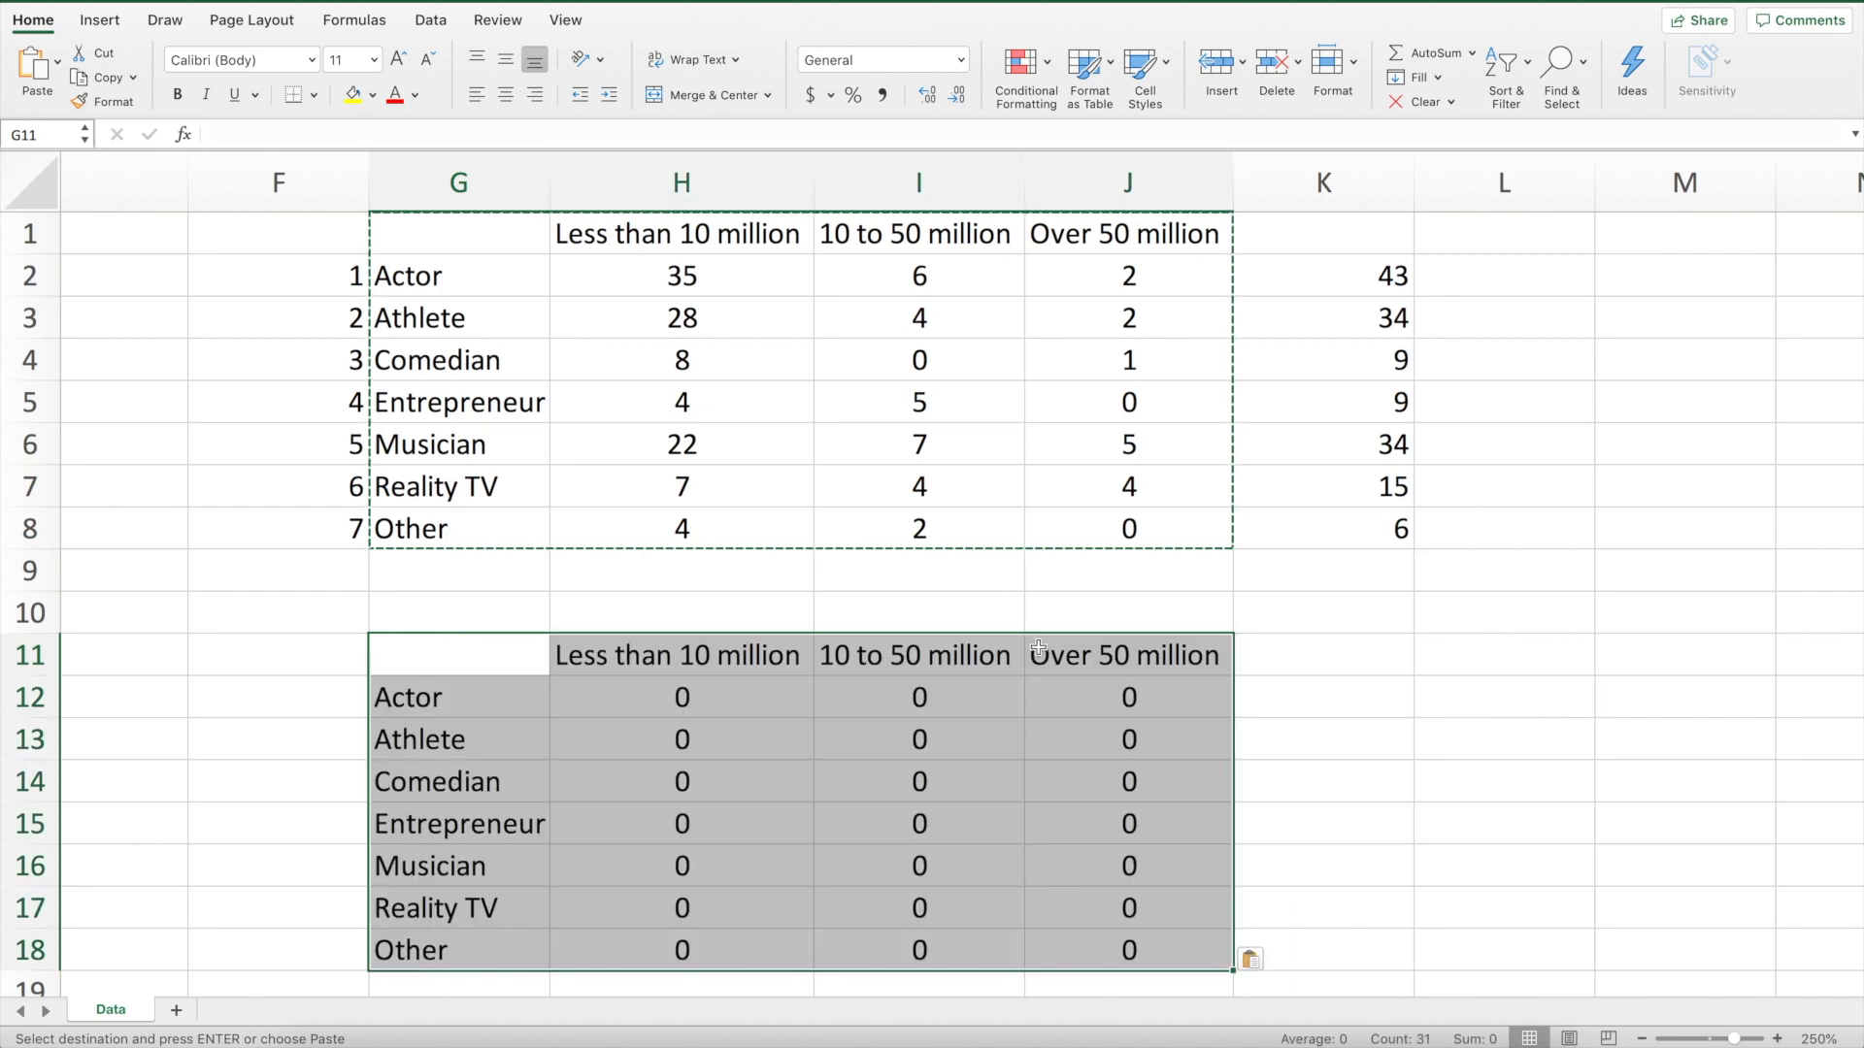
# Enter 1 and 2 in F12 and F13, then clear both cells
pyautogui.click(723, 703)
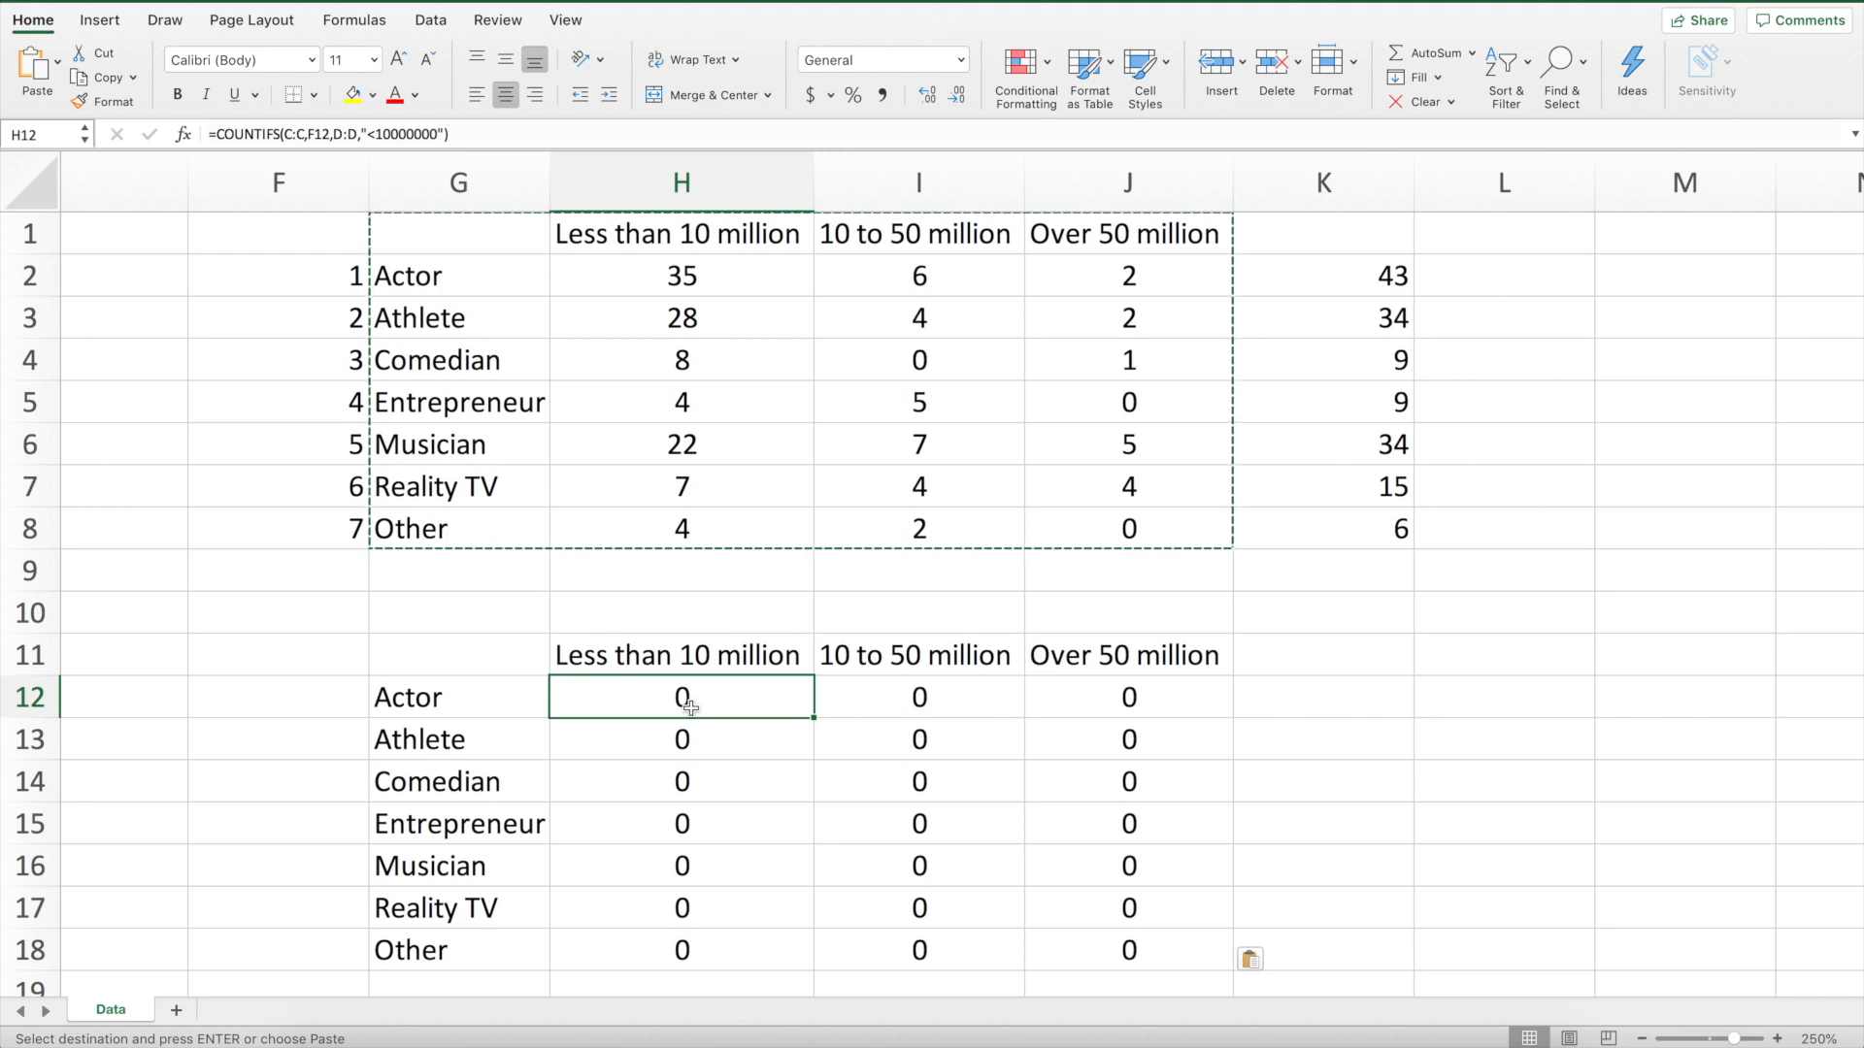
pyautogui.click(304, 694)
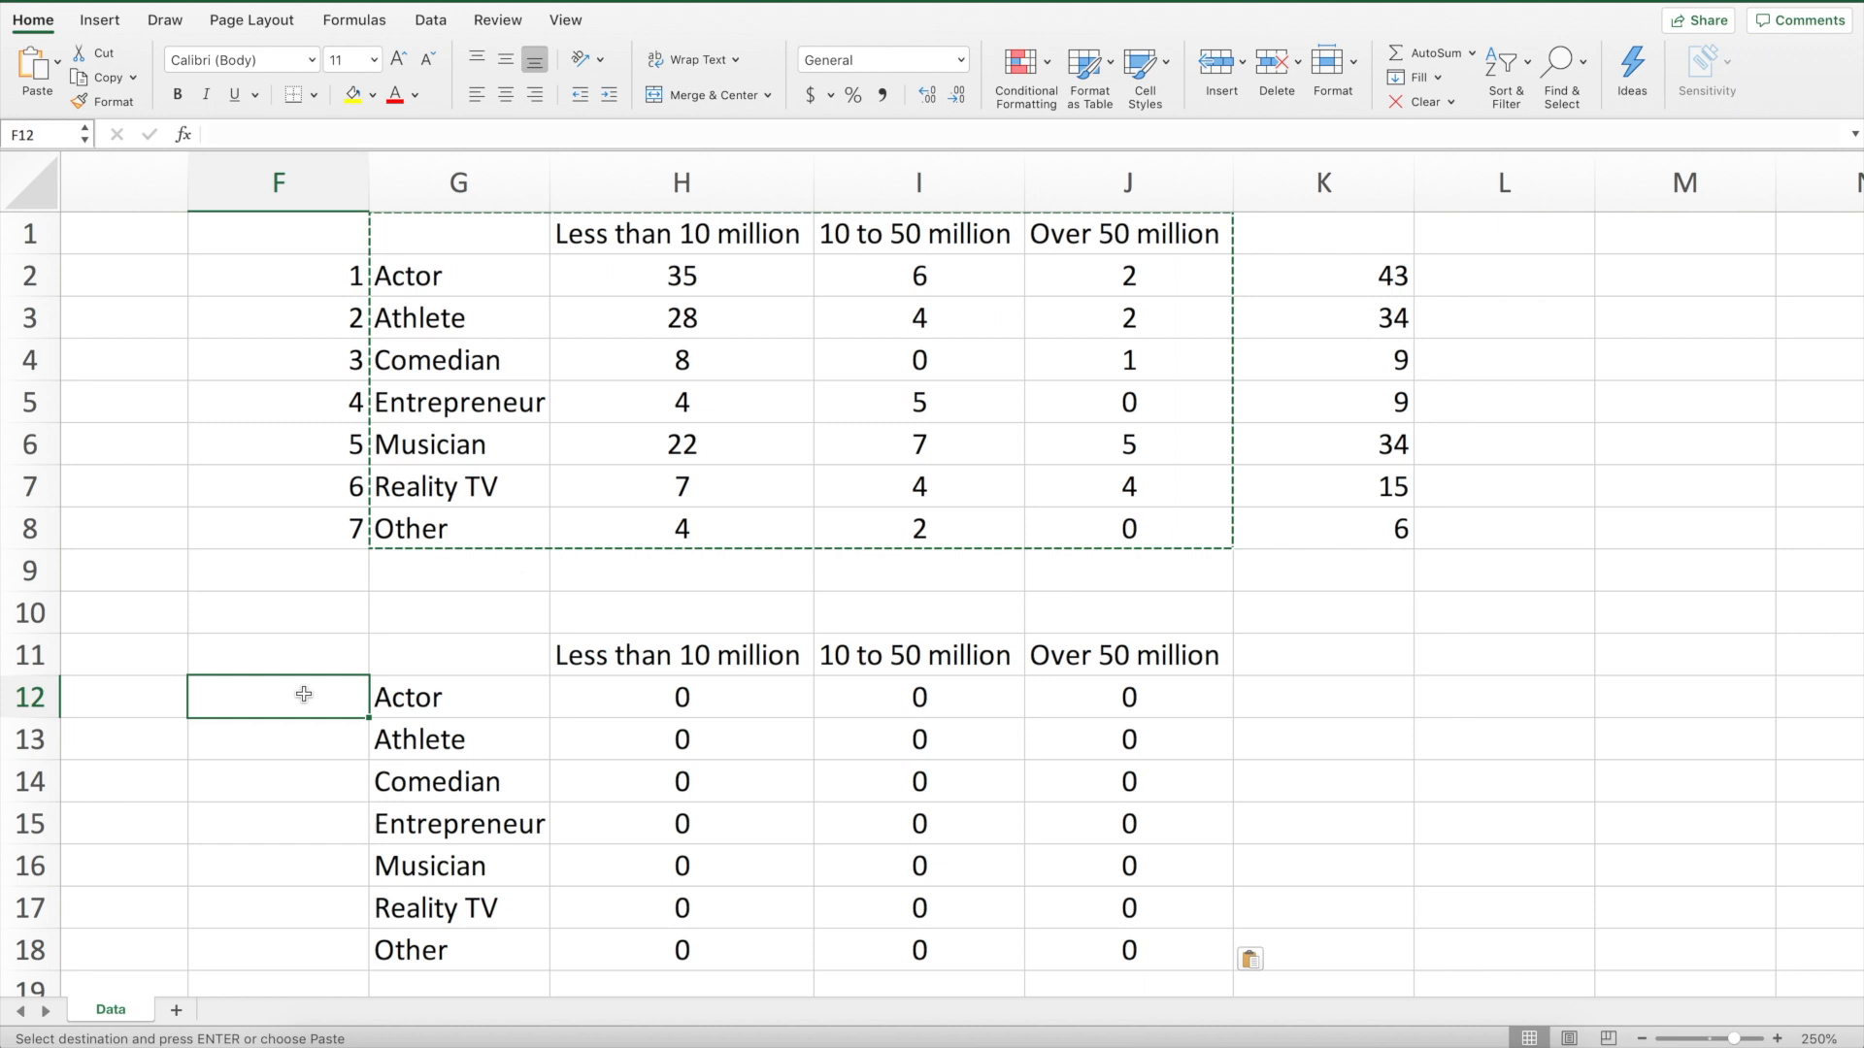
pyautogui.write('1')
pyautogui.click(311, 849)
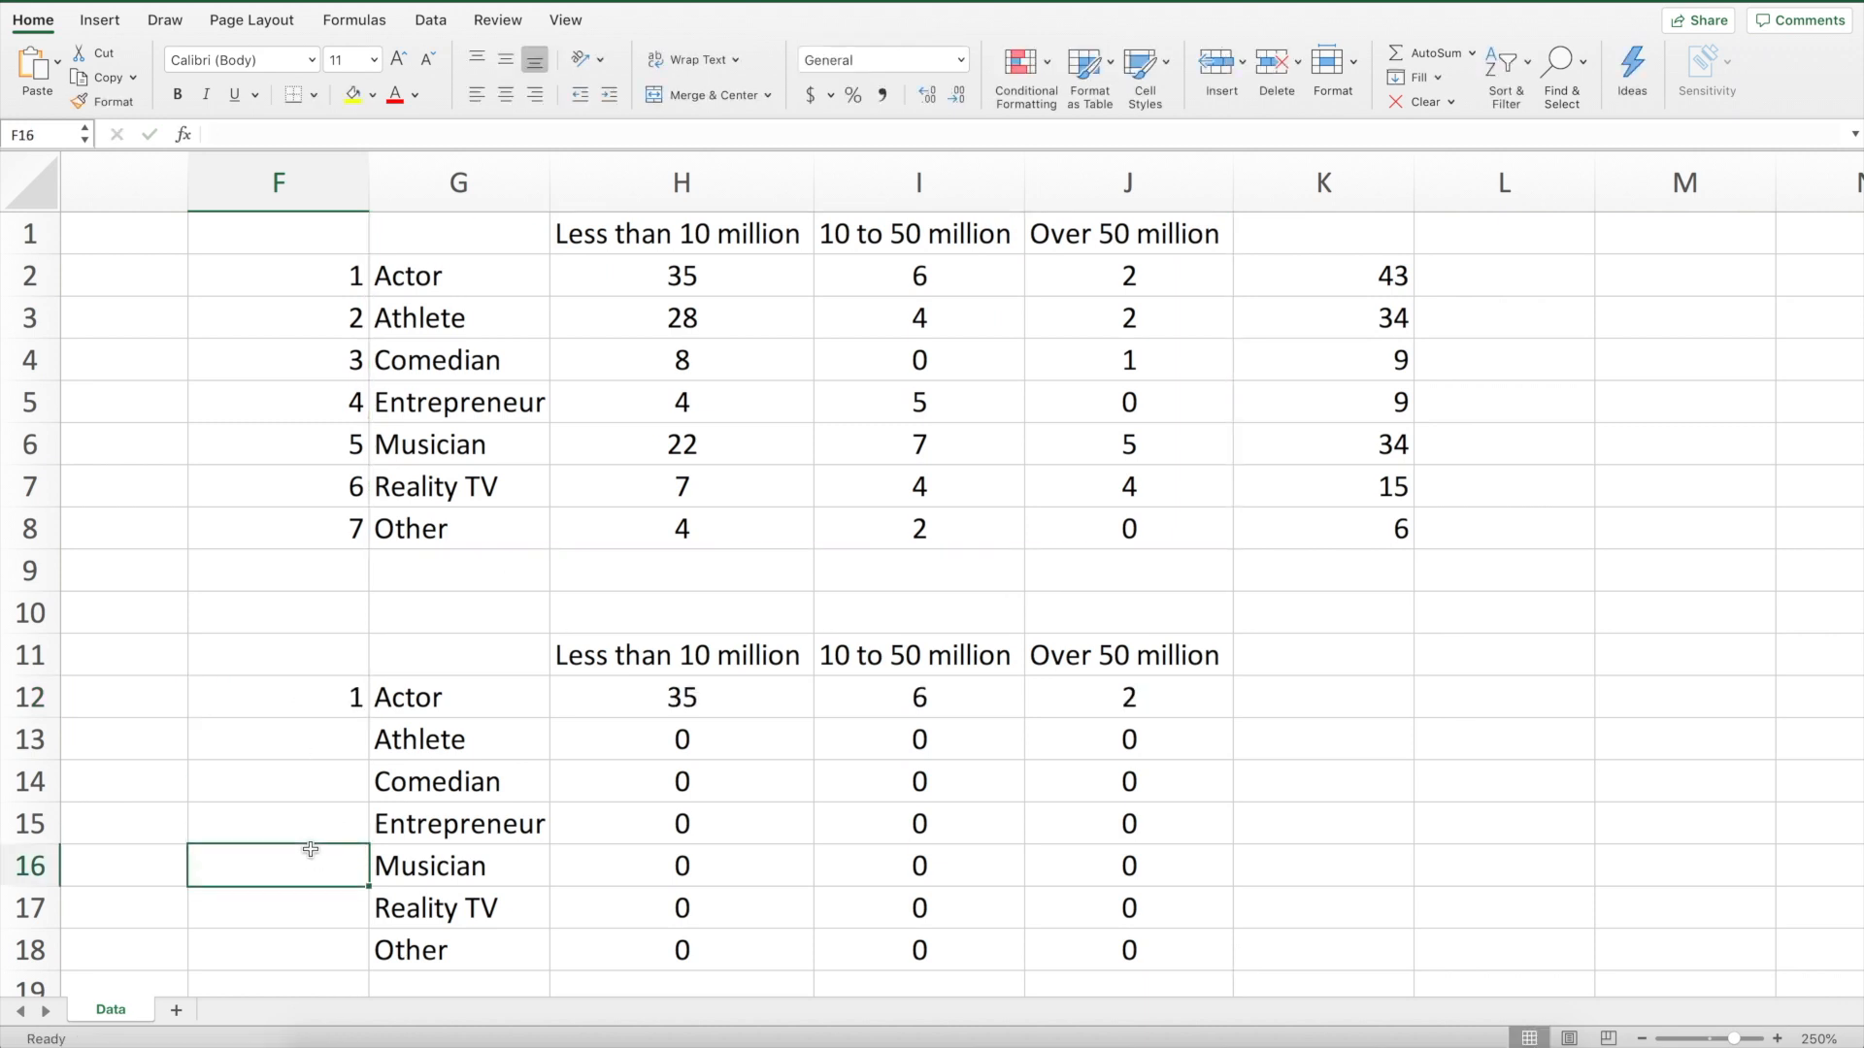
pyautogui.click(313, 735)
pyautogui.write('2')
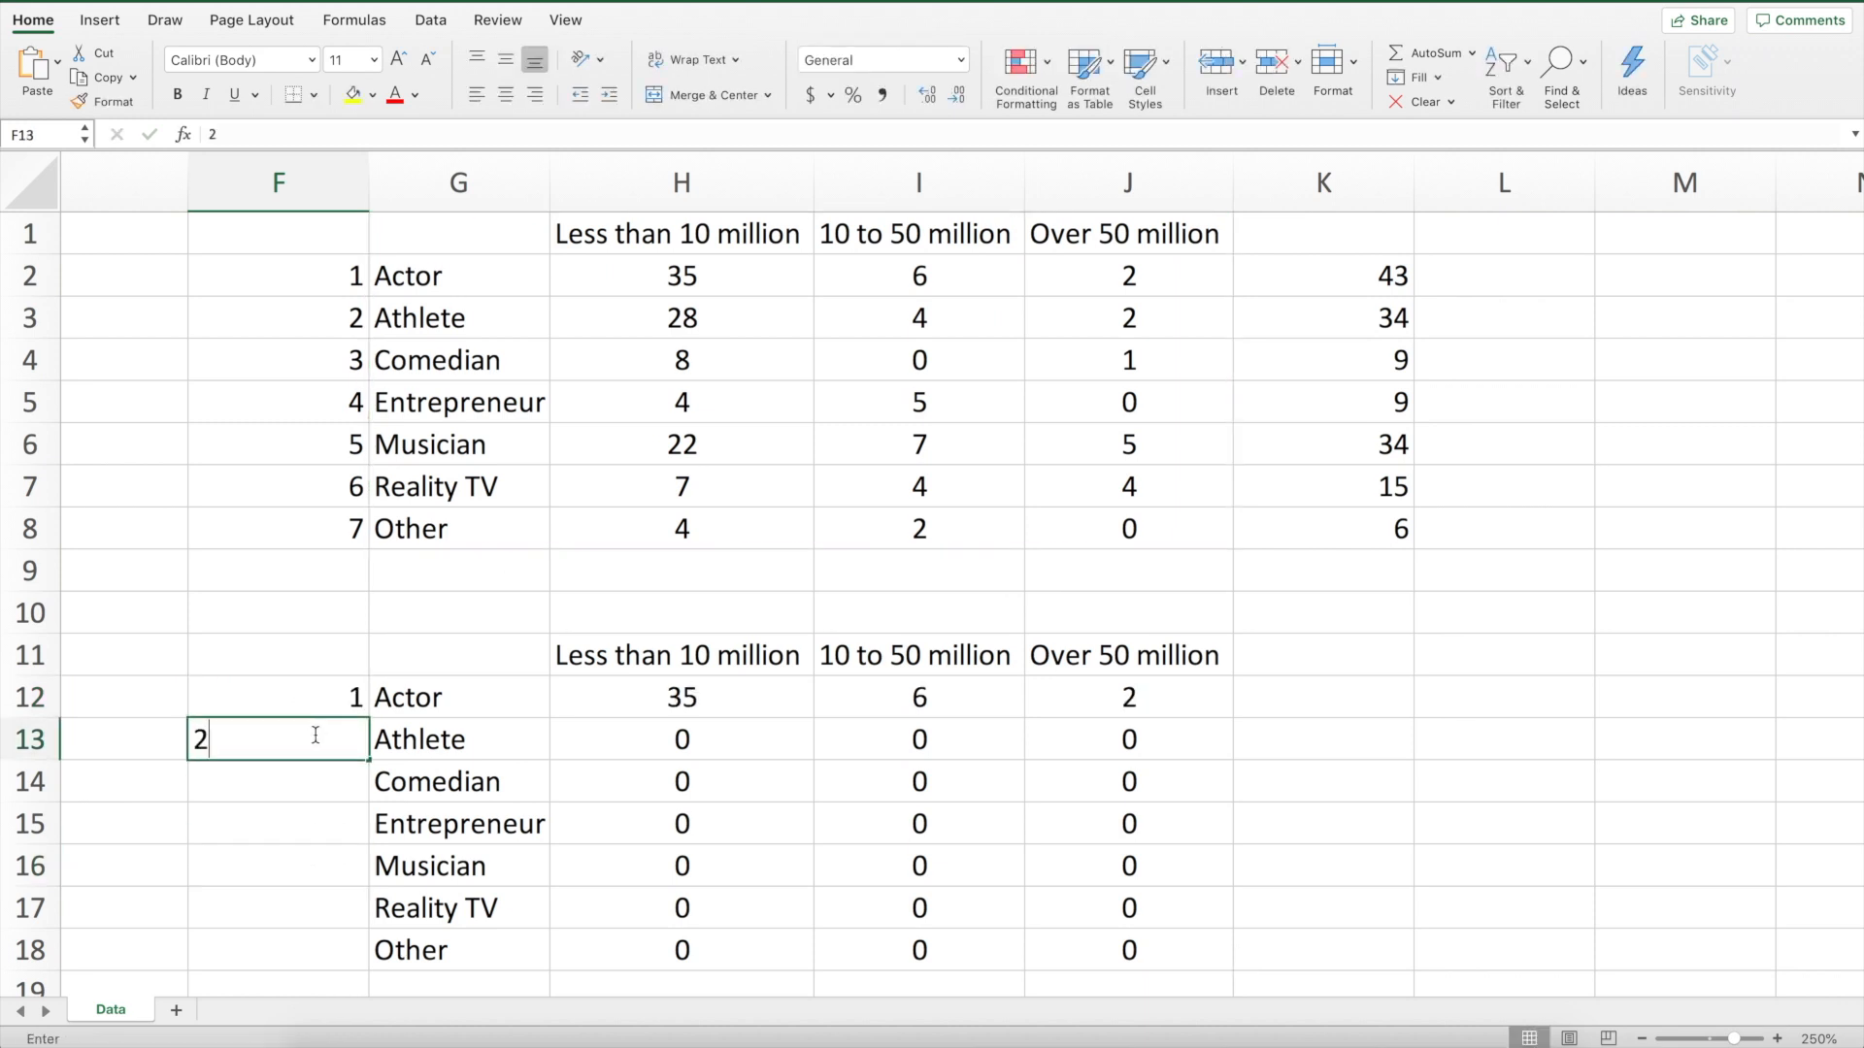
pyautogui.press('Return')
pyautogui.click(330, 701)
pyautogui.keyDown('shift'); pyautogui.click(333, 727); pyautogui.keyUp('shift')
pyautogui.press('Delete')
# Clear the pasted values in H12:J18 of the second table
pyautogui.moveTo(682, 697); pyautogui.dragTo(1036, 941)
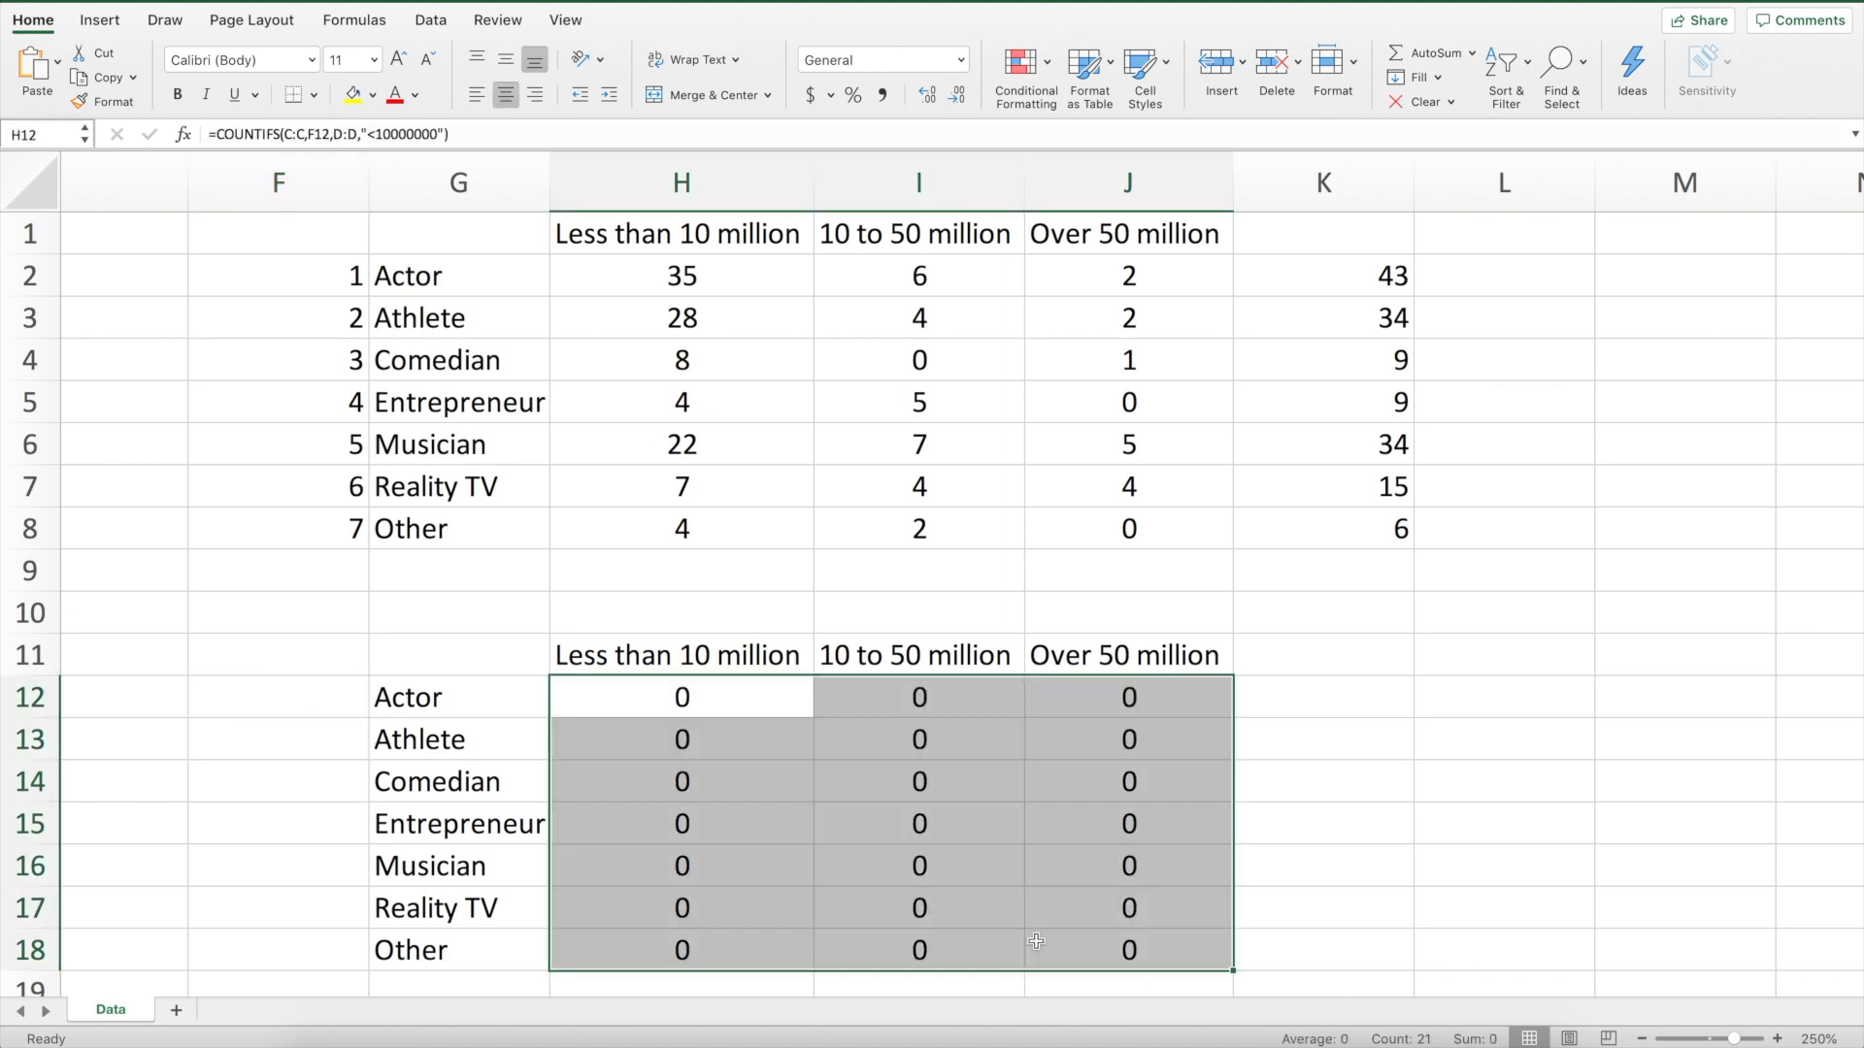
pyautogui.press('Delete')
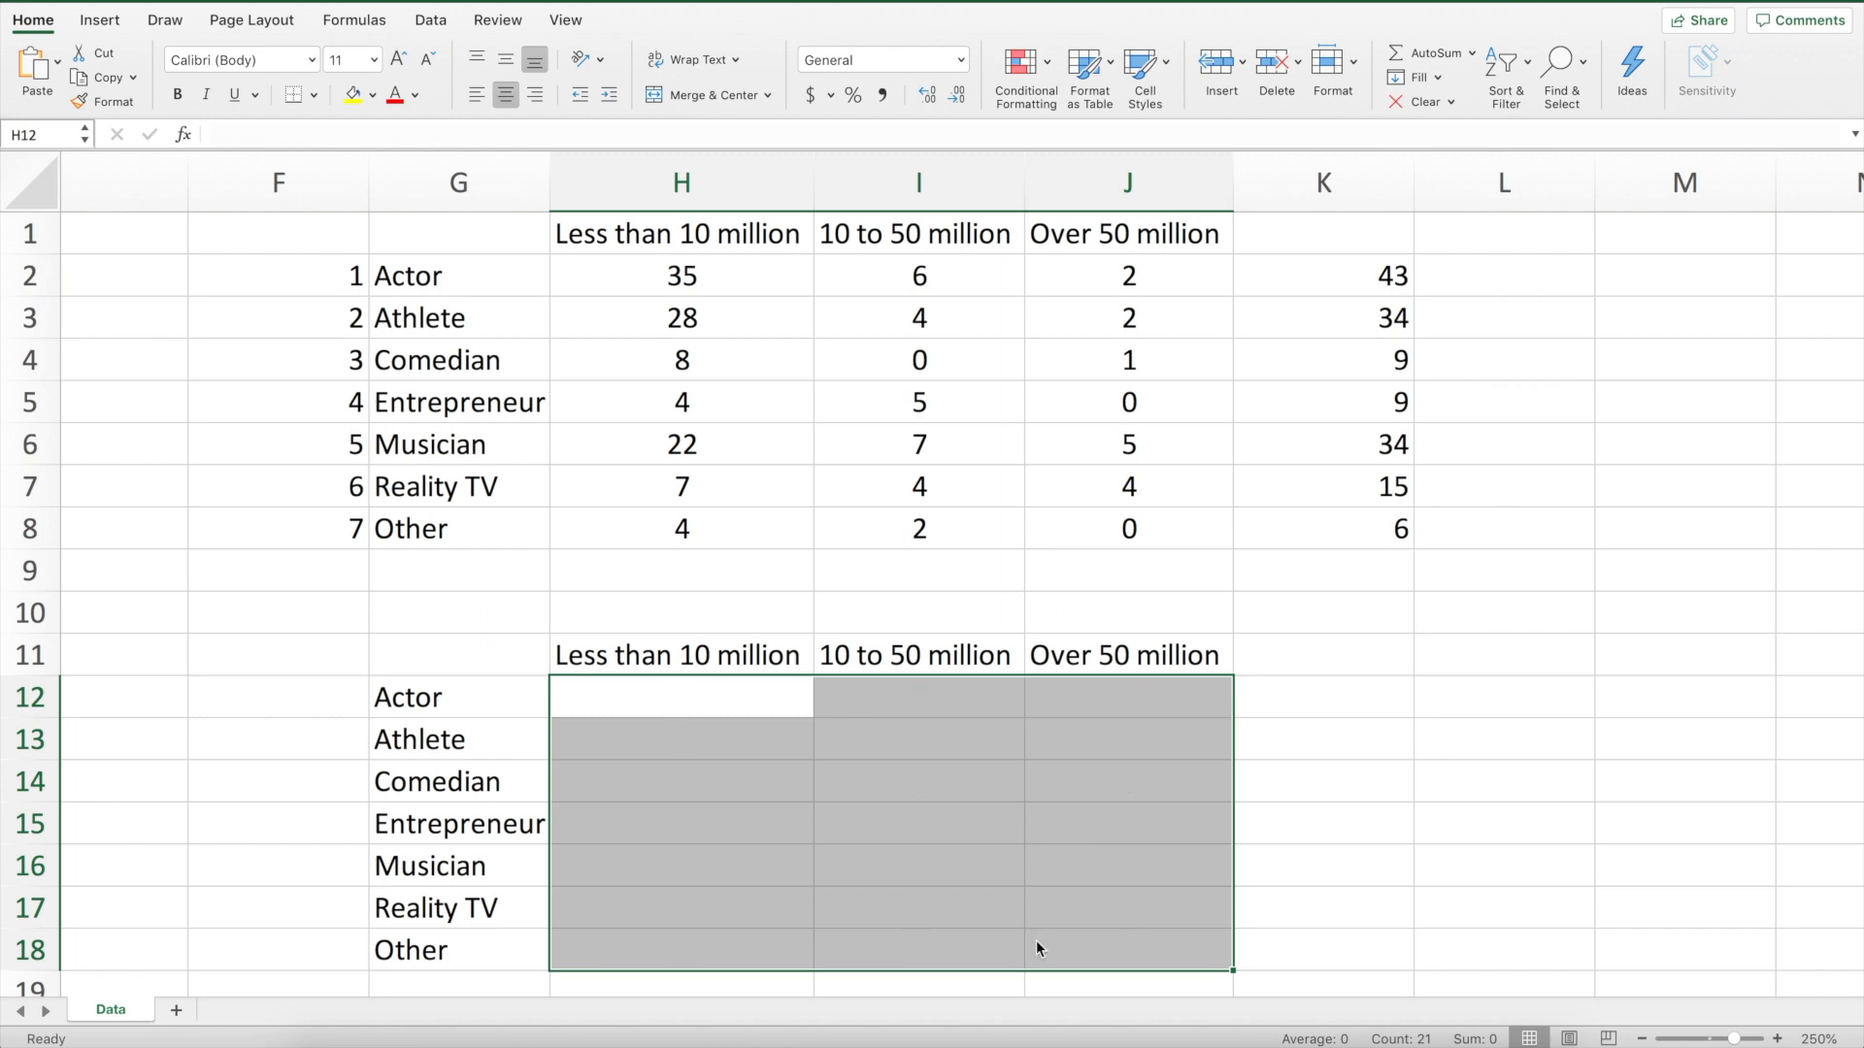
# In H12, enter =H2/K2 to compute the Actor share under 10 million followers
pyautogui.moveTo(790, 687); pyautogui.dragTo(826, 689)
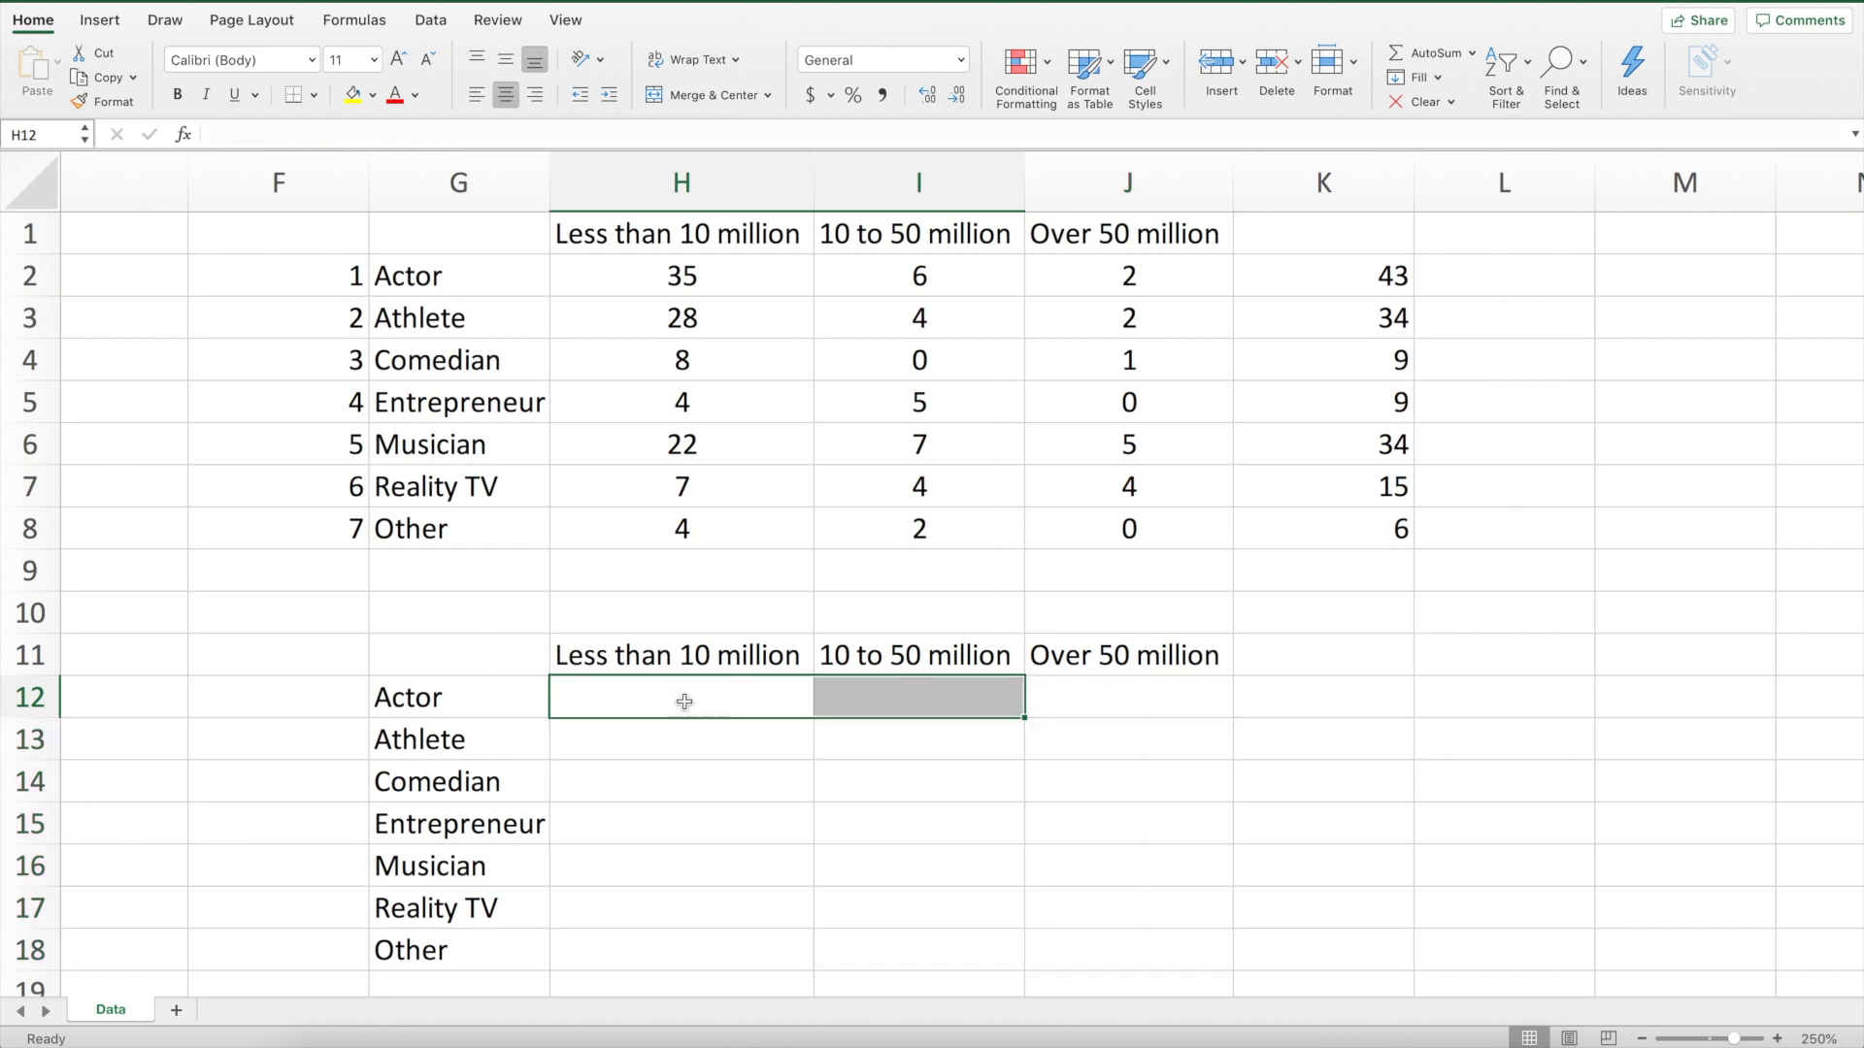
pyautogui.click(682, 702)
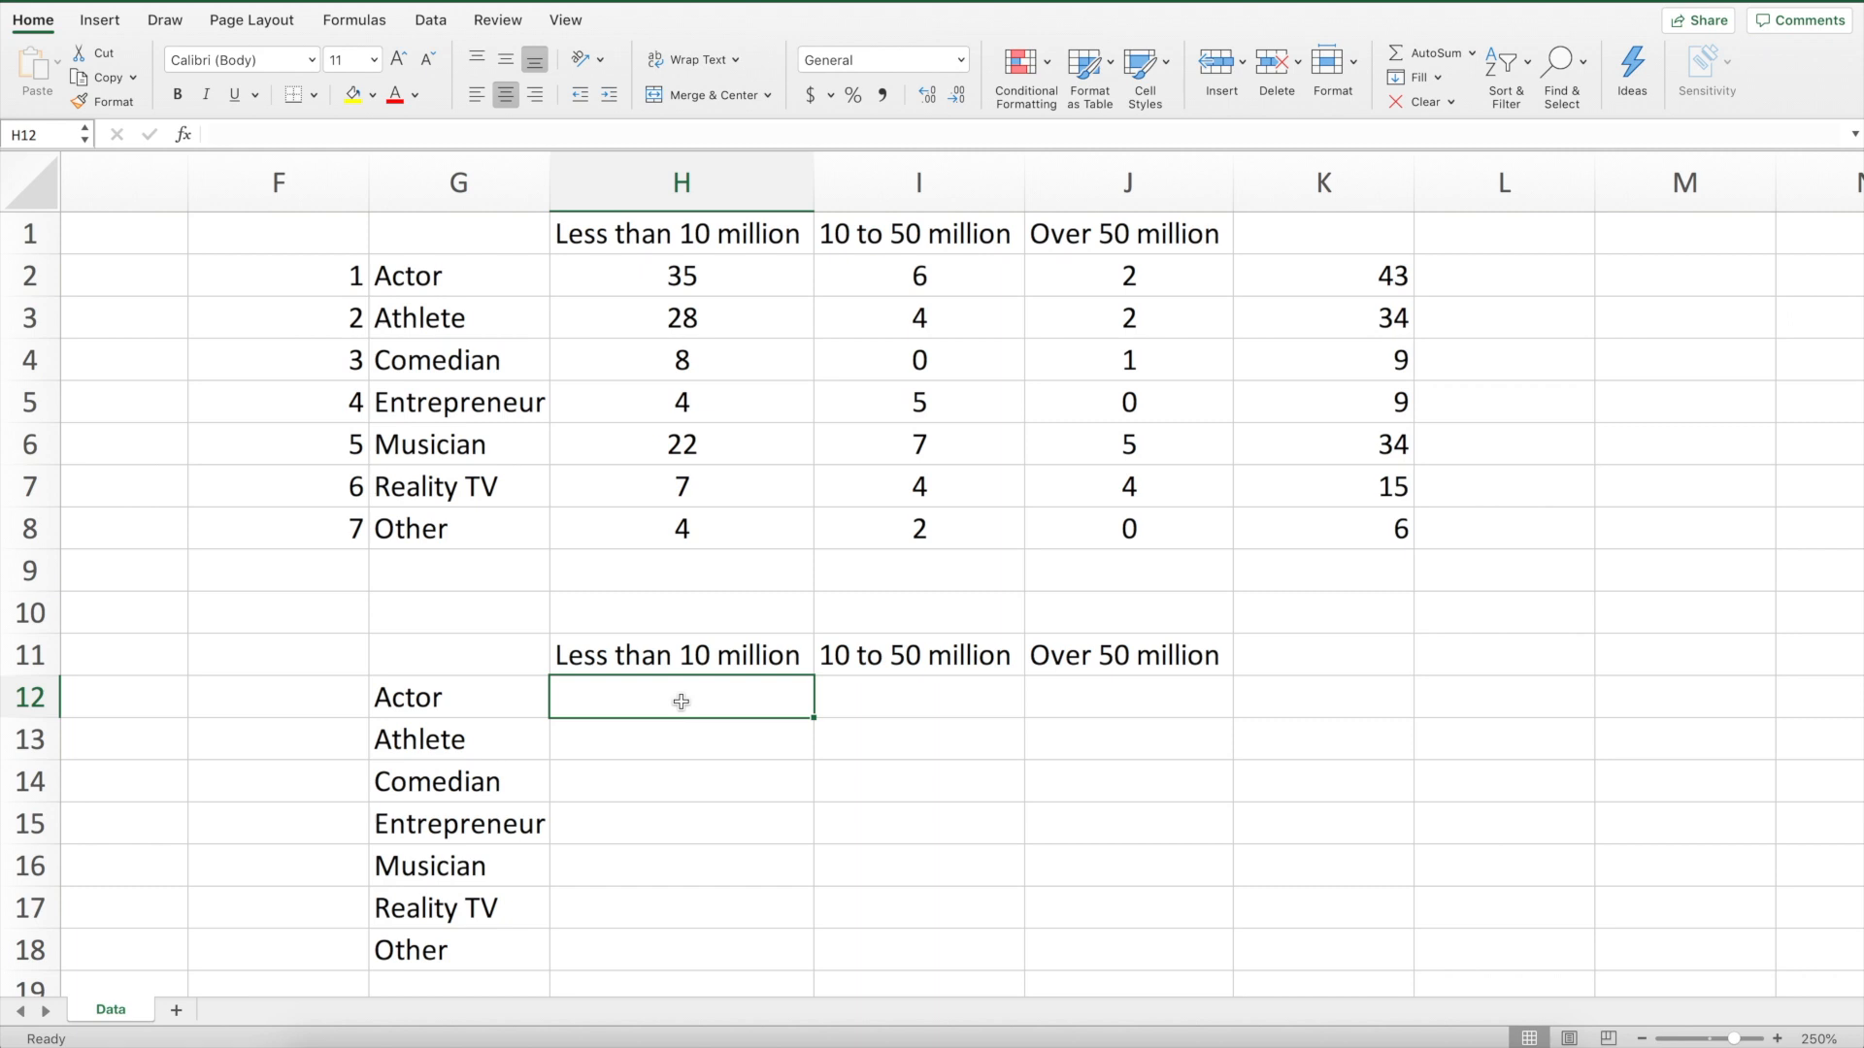
pyautogui.write('=')
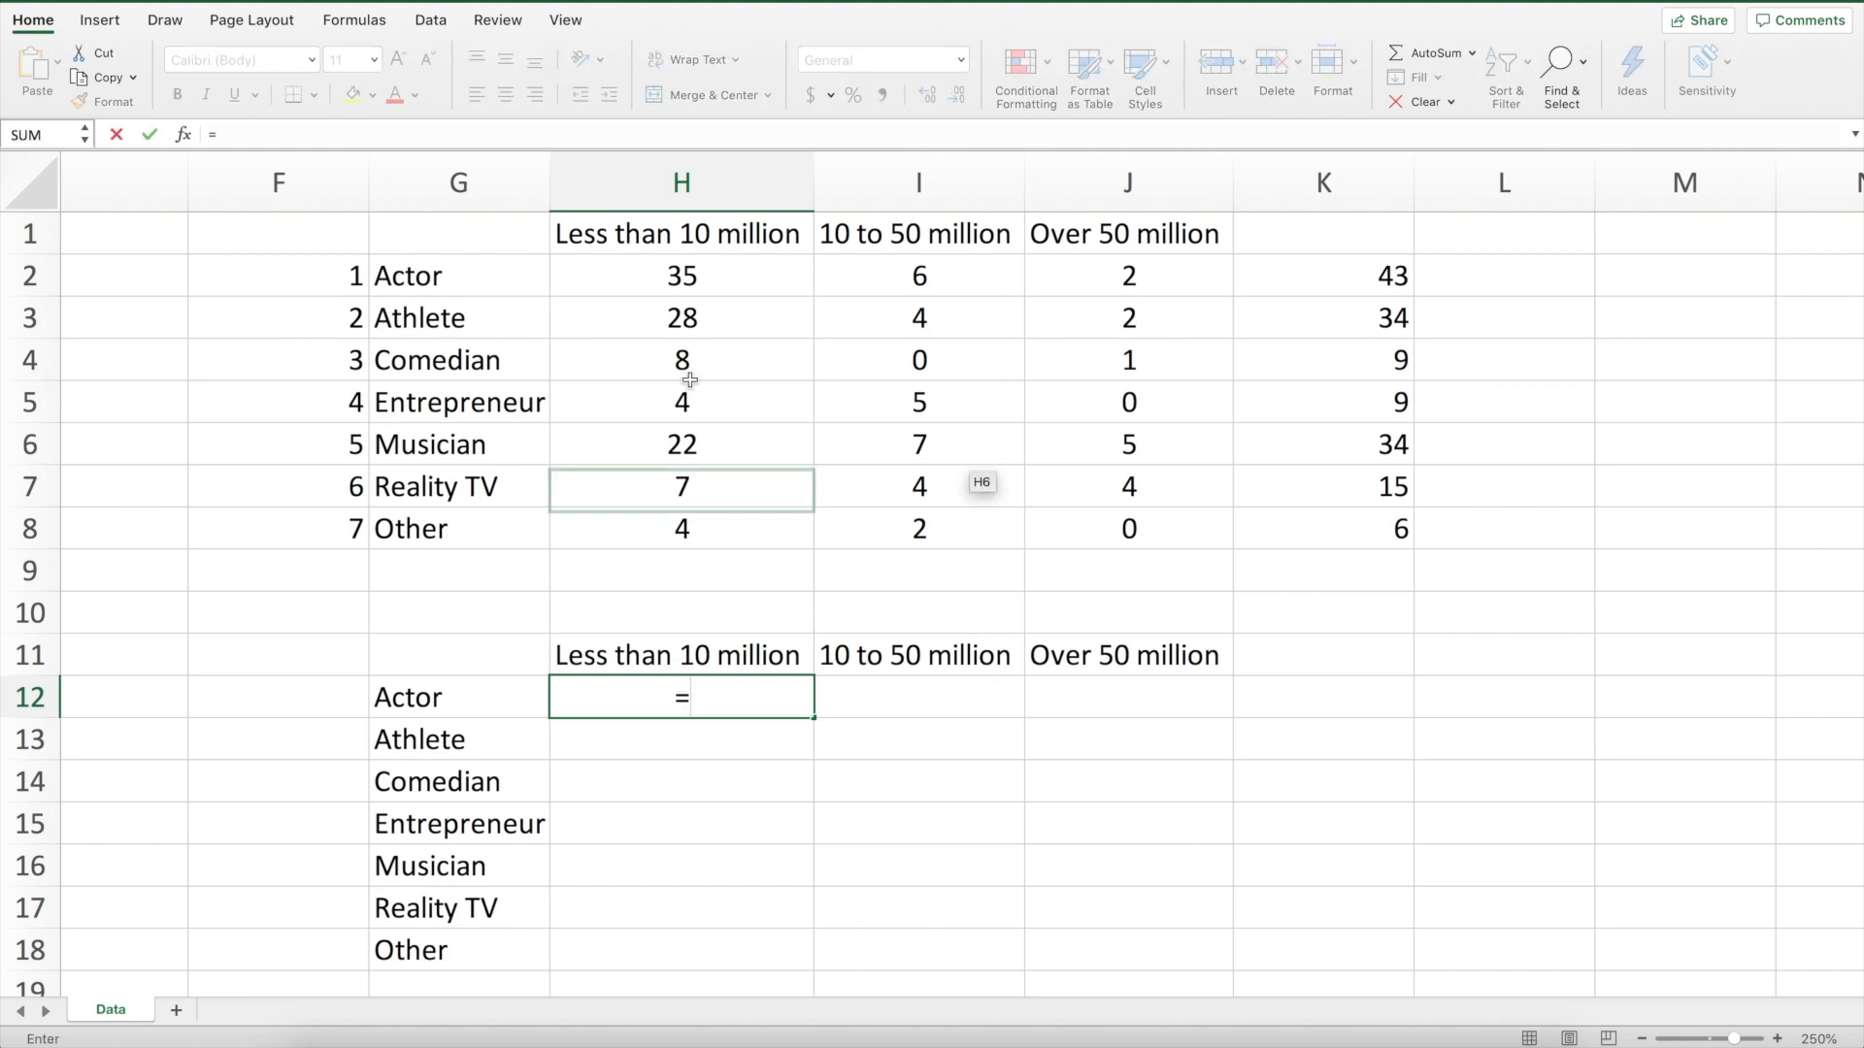
pyautogui.click(640, 282)
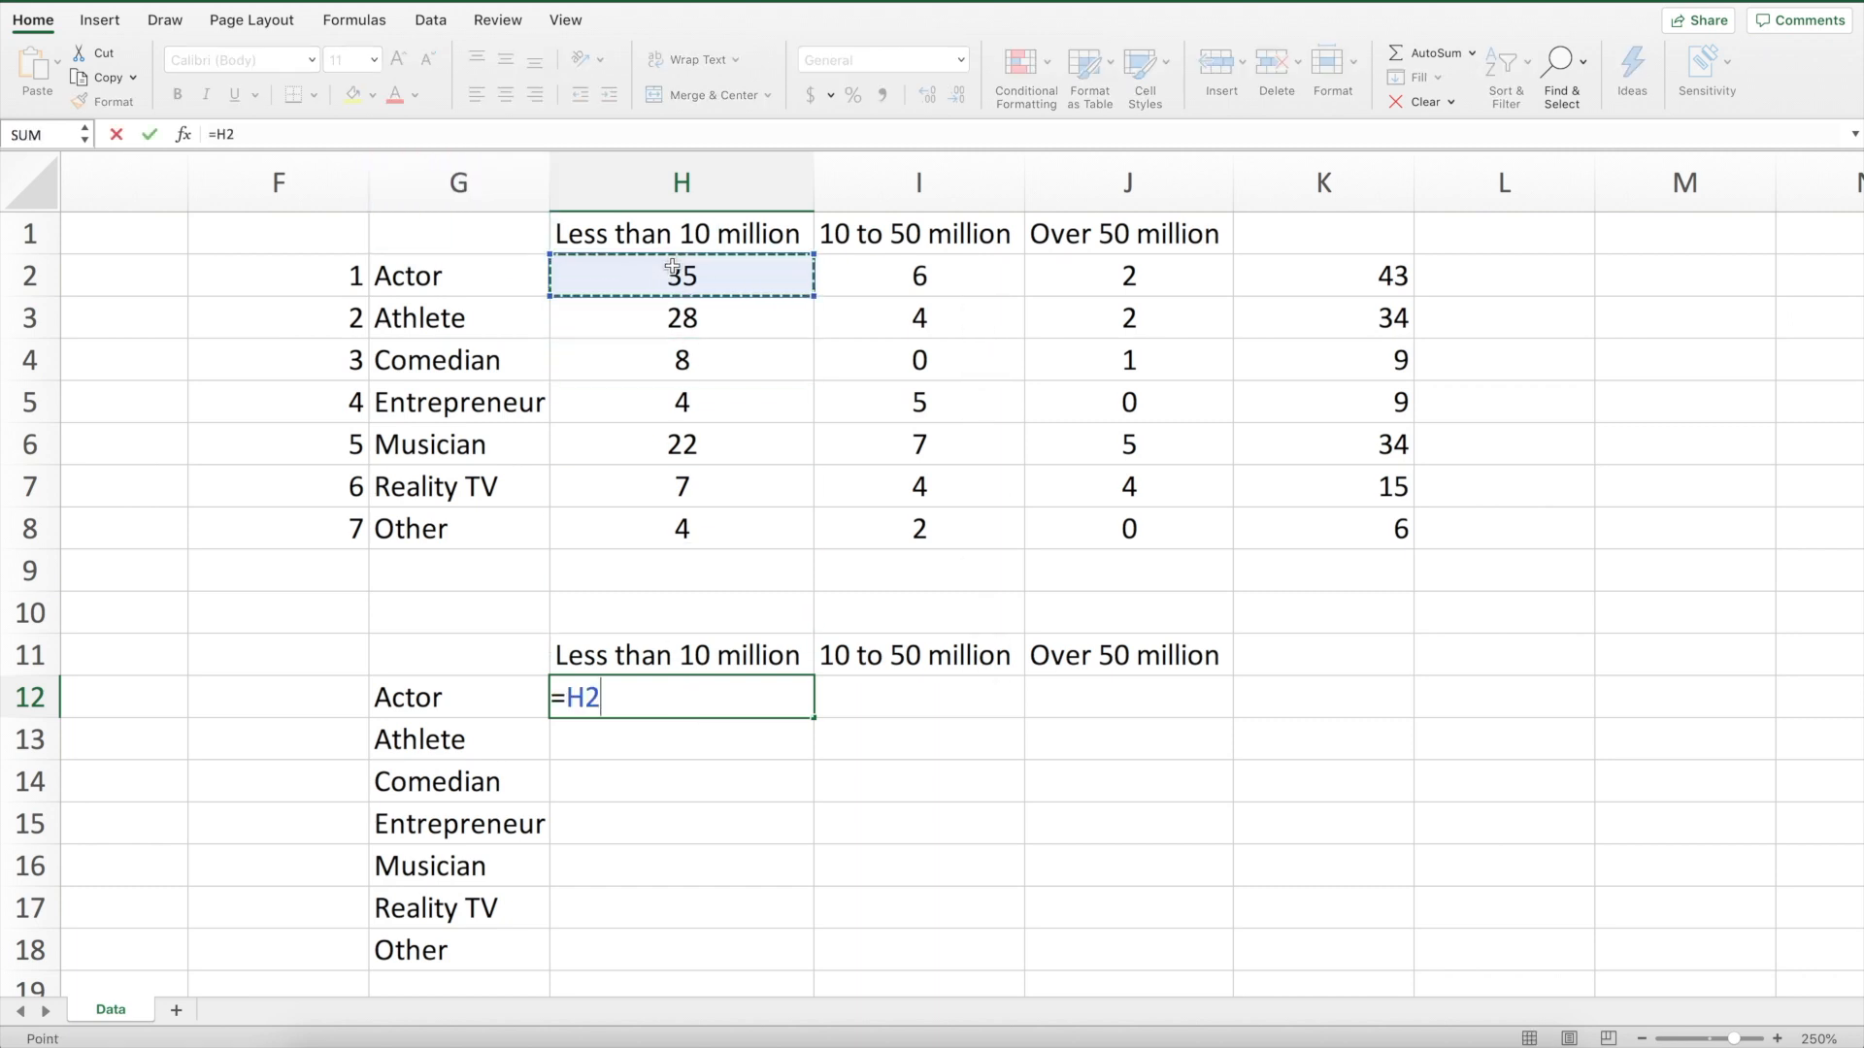
pyautogui.write('/')
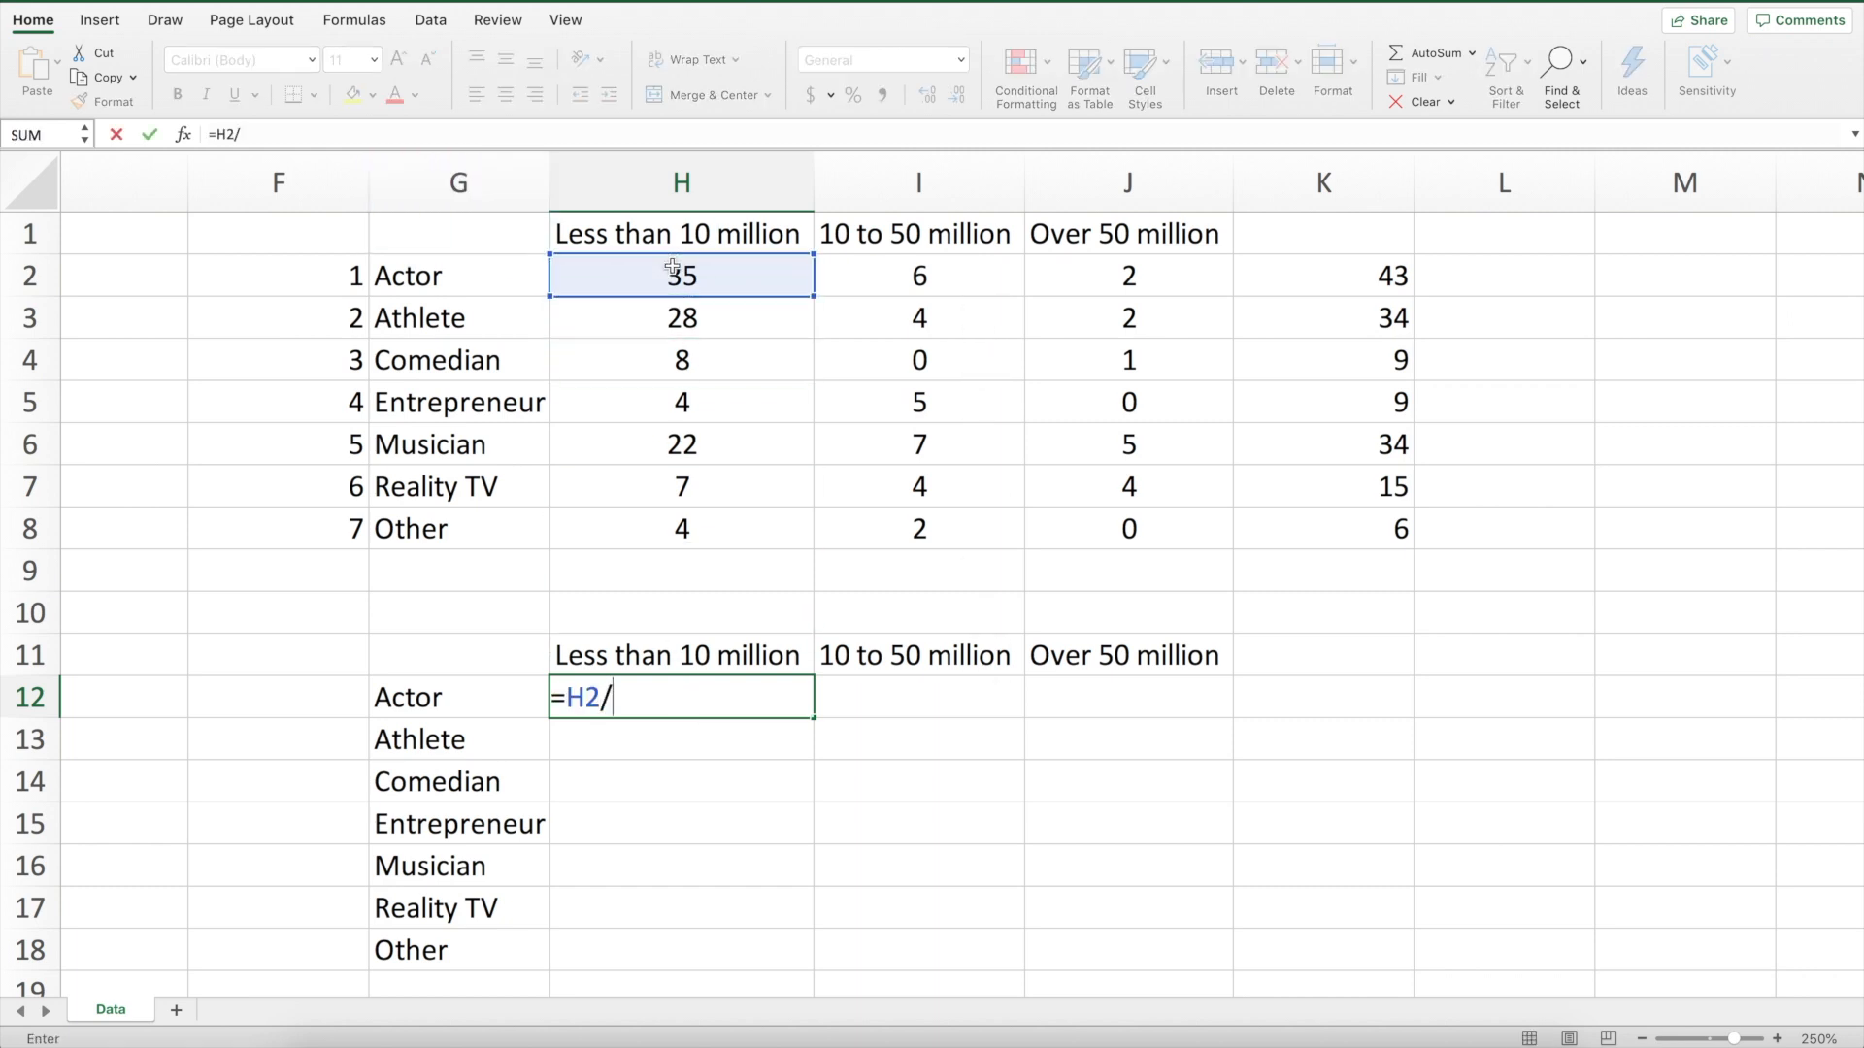
pyautogui.click(1378, 272)
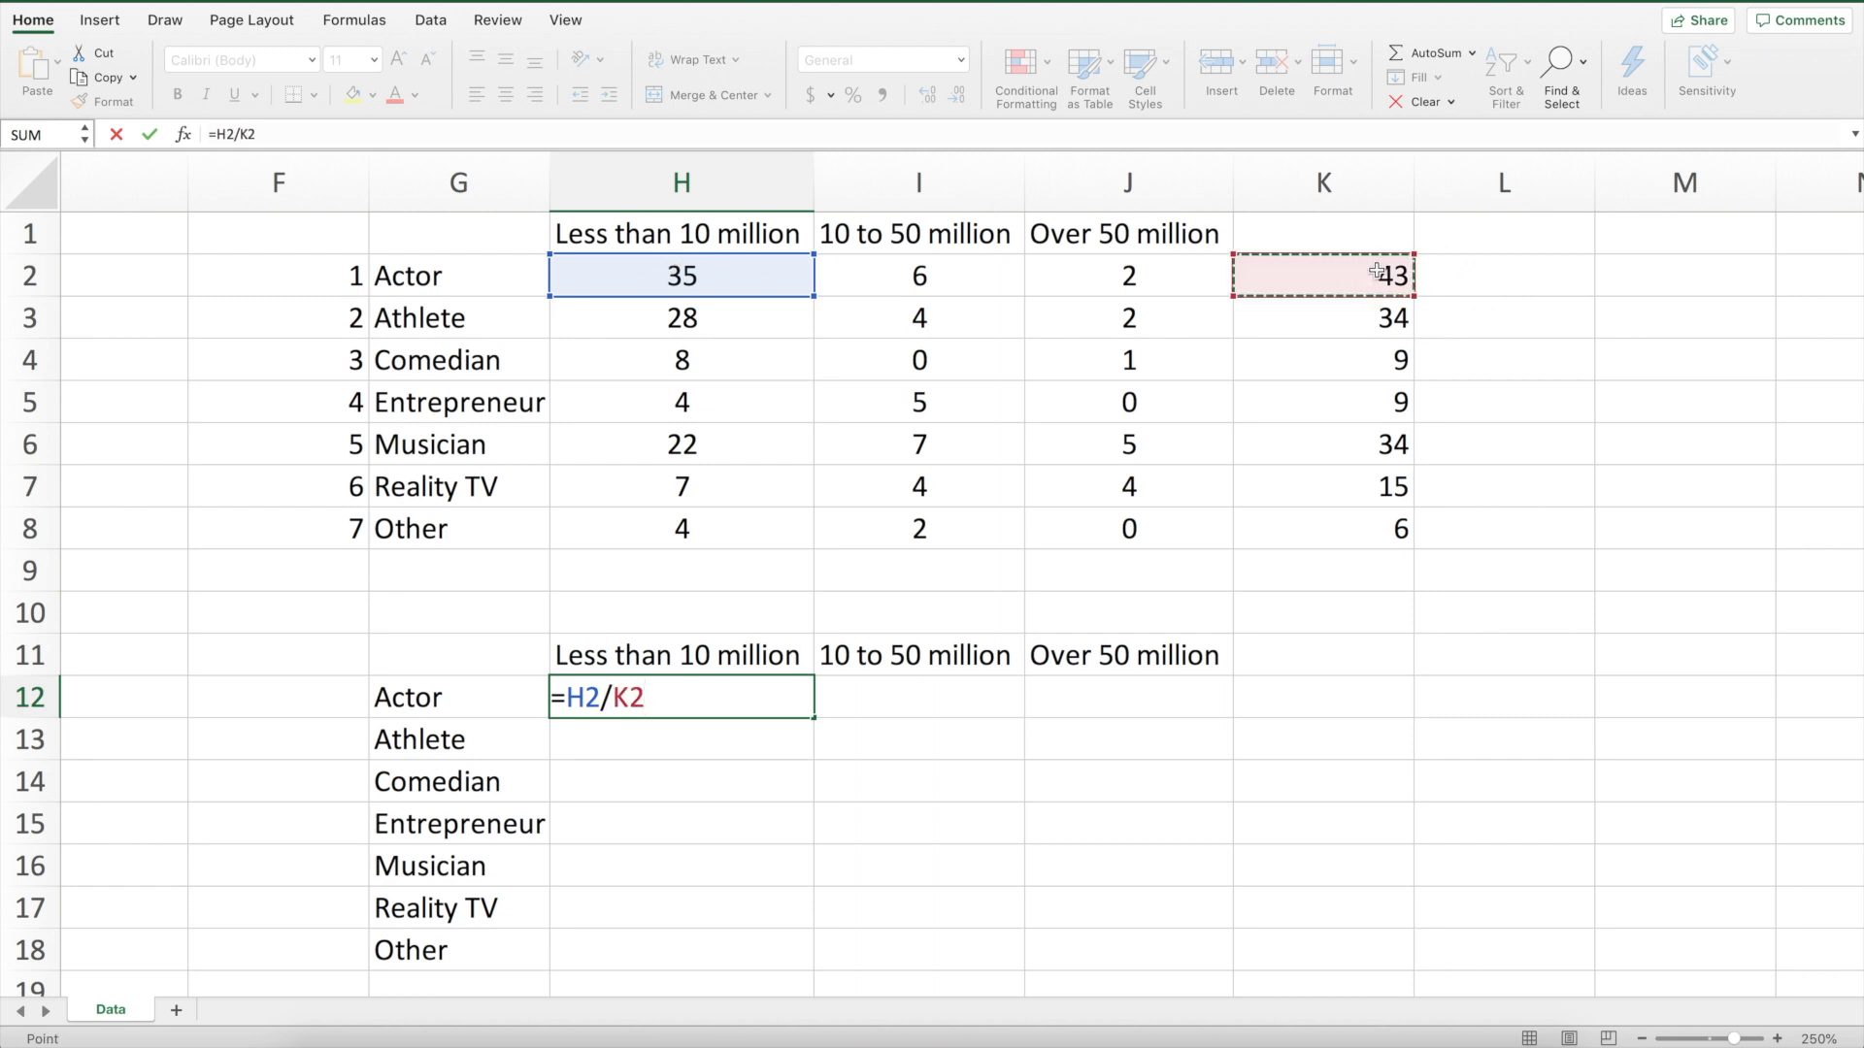
pyautogui.press('Return')
# Edit the H12 formula to =H2/$K2 so the total column stays fixed
pyautogui.click(683, 699)
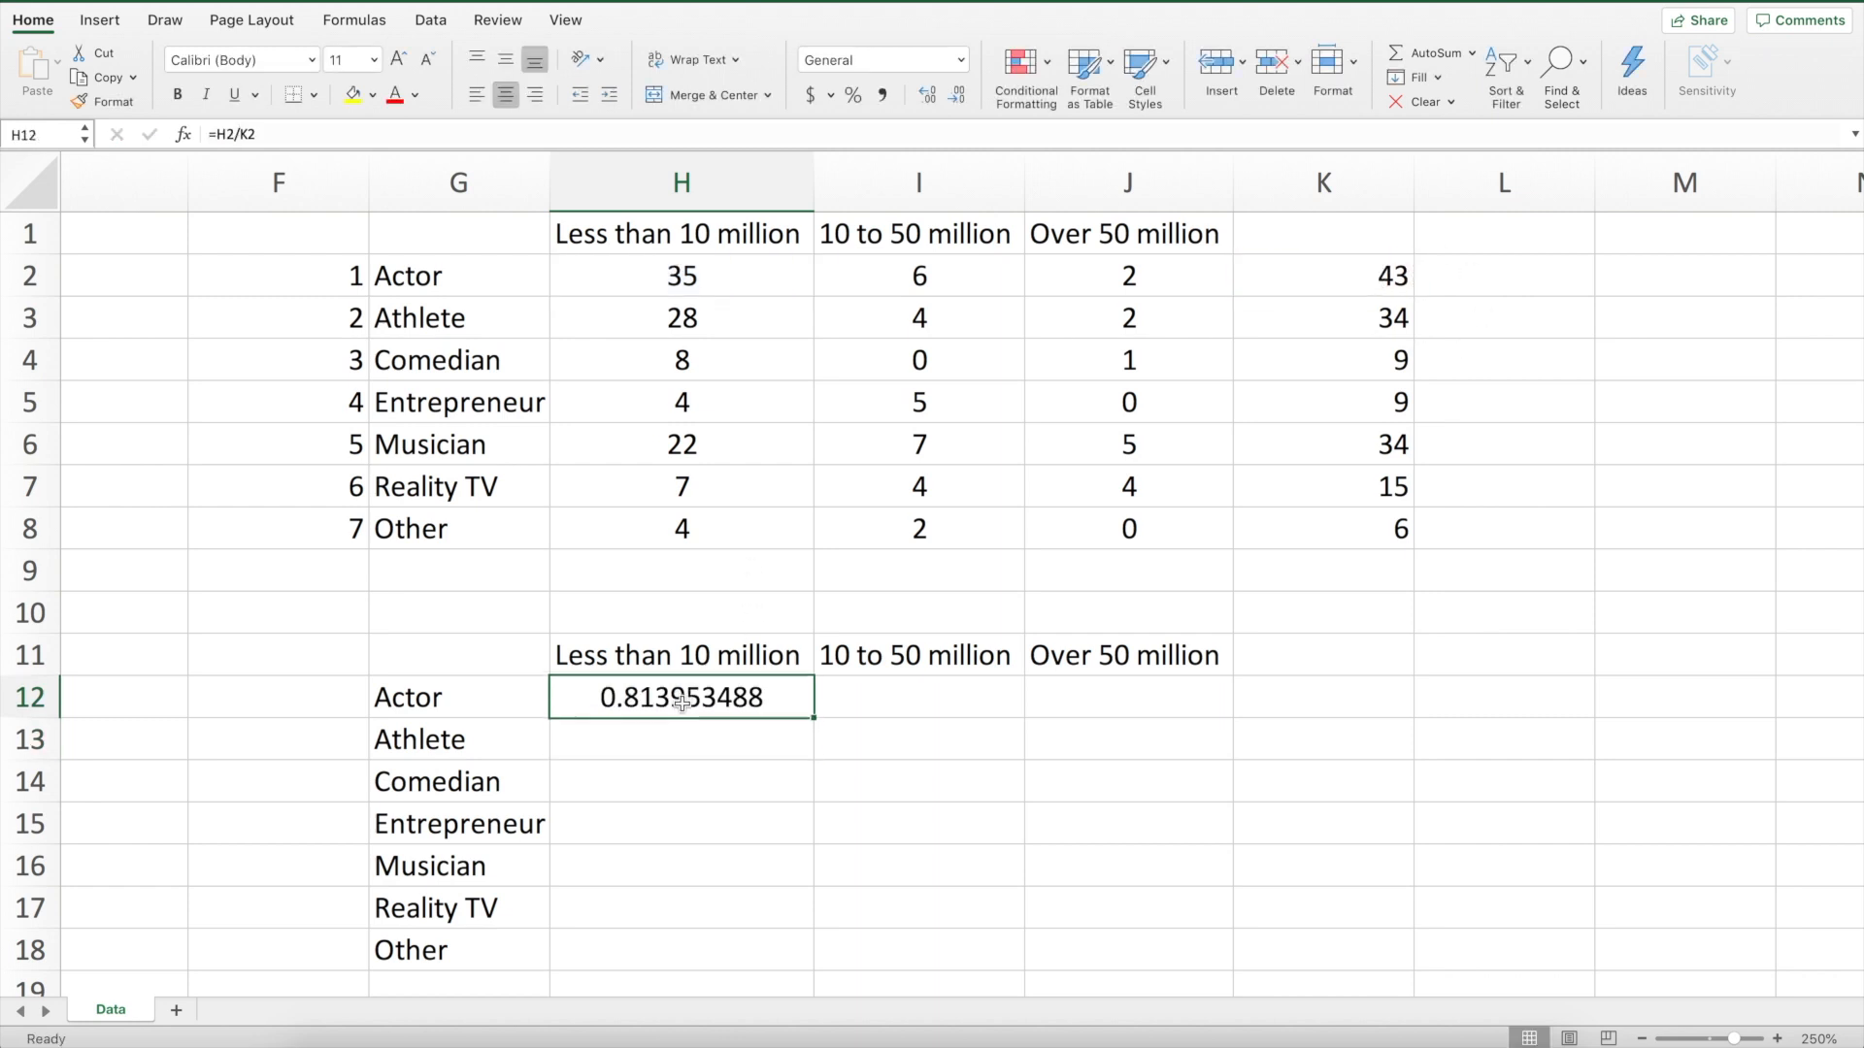
pyautogui.click(237, 136)
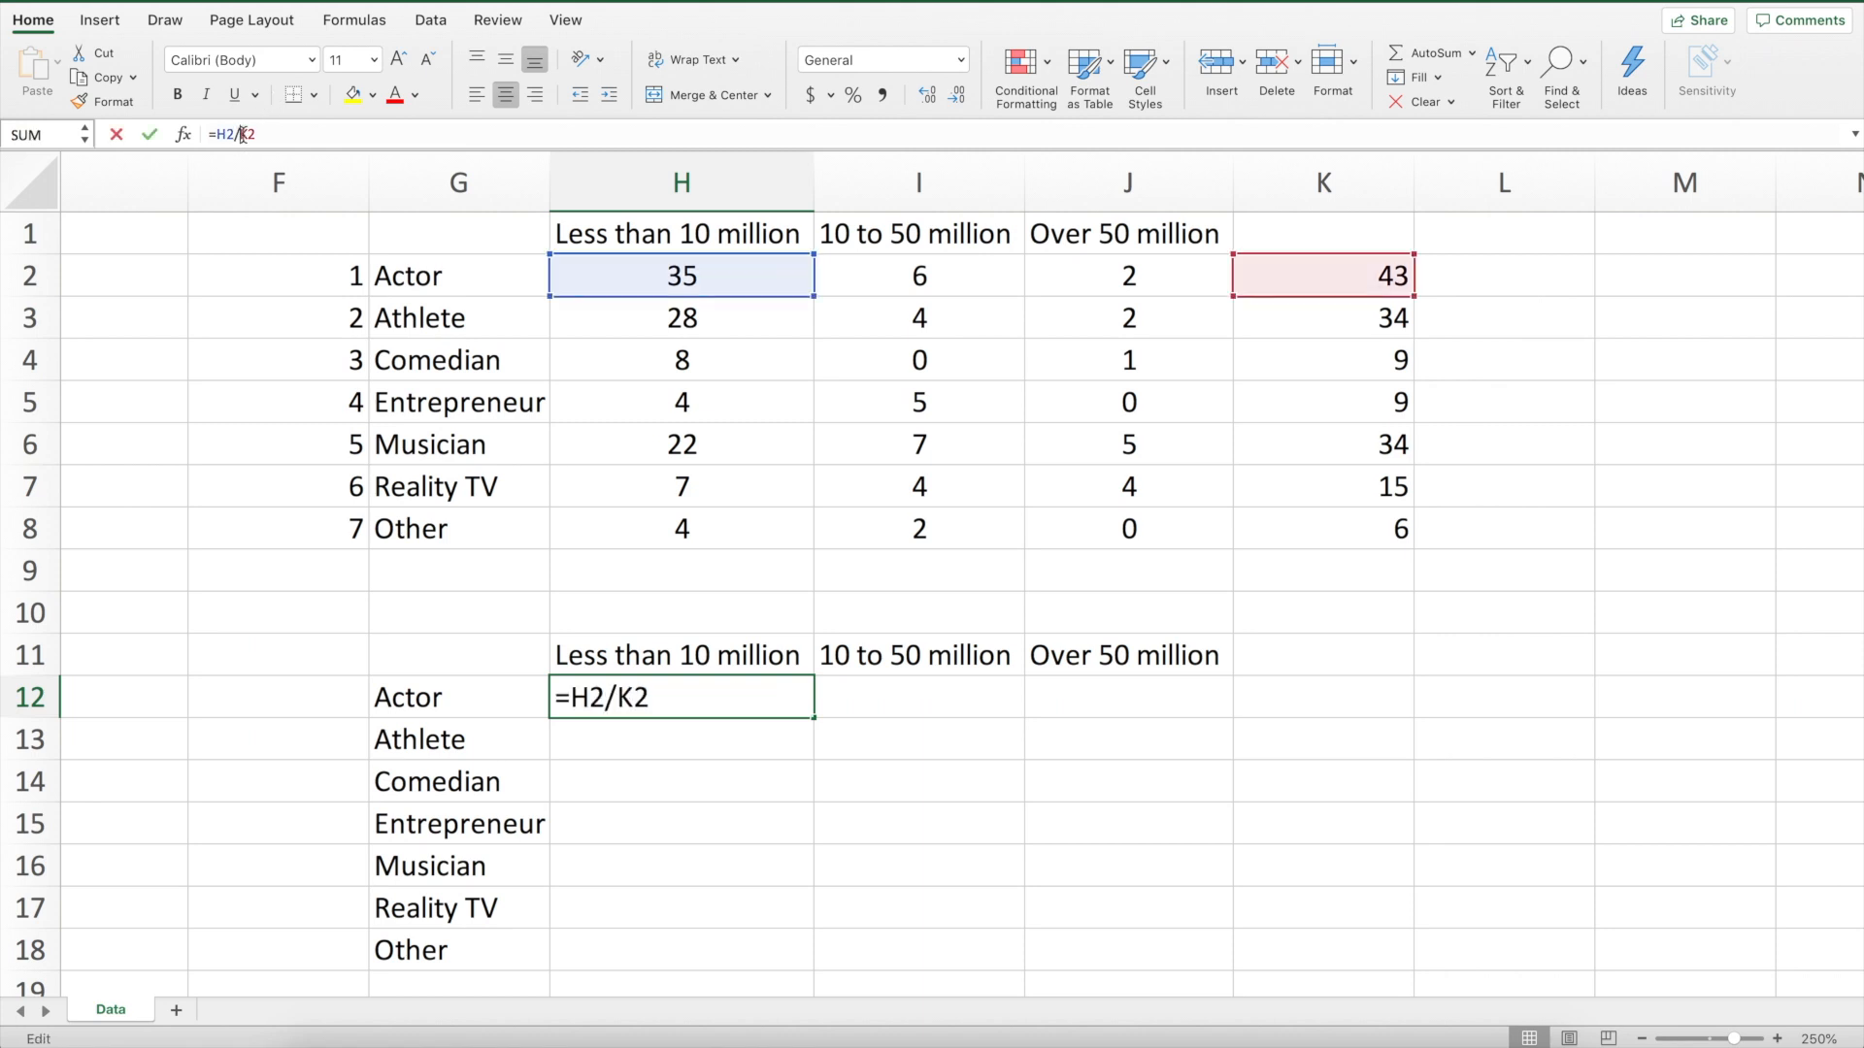
pyautogui.click(621, 699)
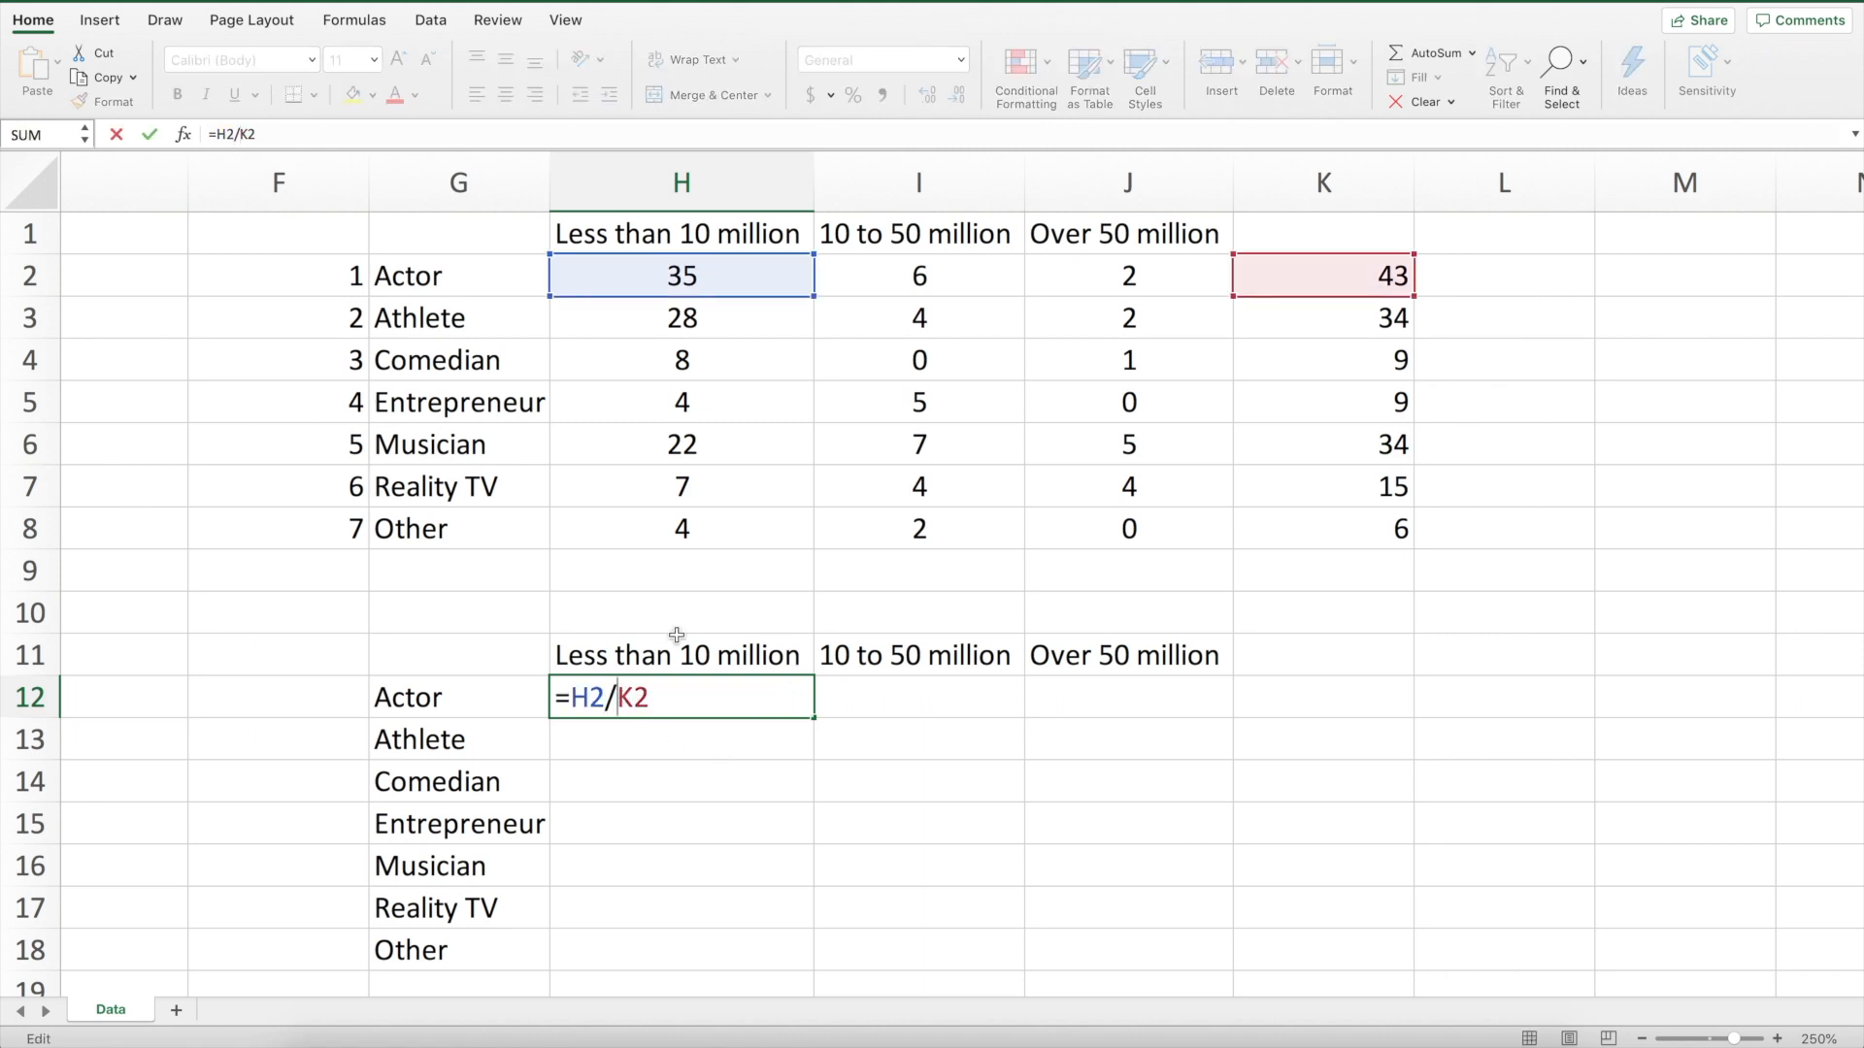
pyautogui.write('$')
pyautogui.press('Return')
# Copy the H12 formula into I12 and J12
pyautogui.click(719, 697)
pyautogui.hotkey('ctrl', 'c')
pyautogui.click(946, 695)
pyautogui.hotkey('ctrl', 'v')
pyautogui.click(1090, 701)
pyautogui.hotkey('ctrl', 'v')
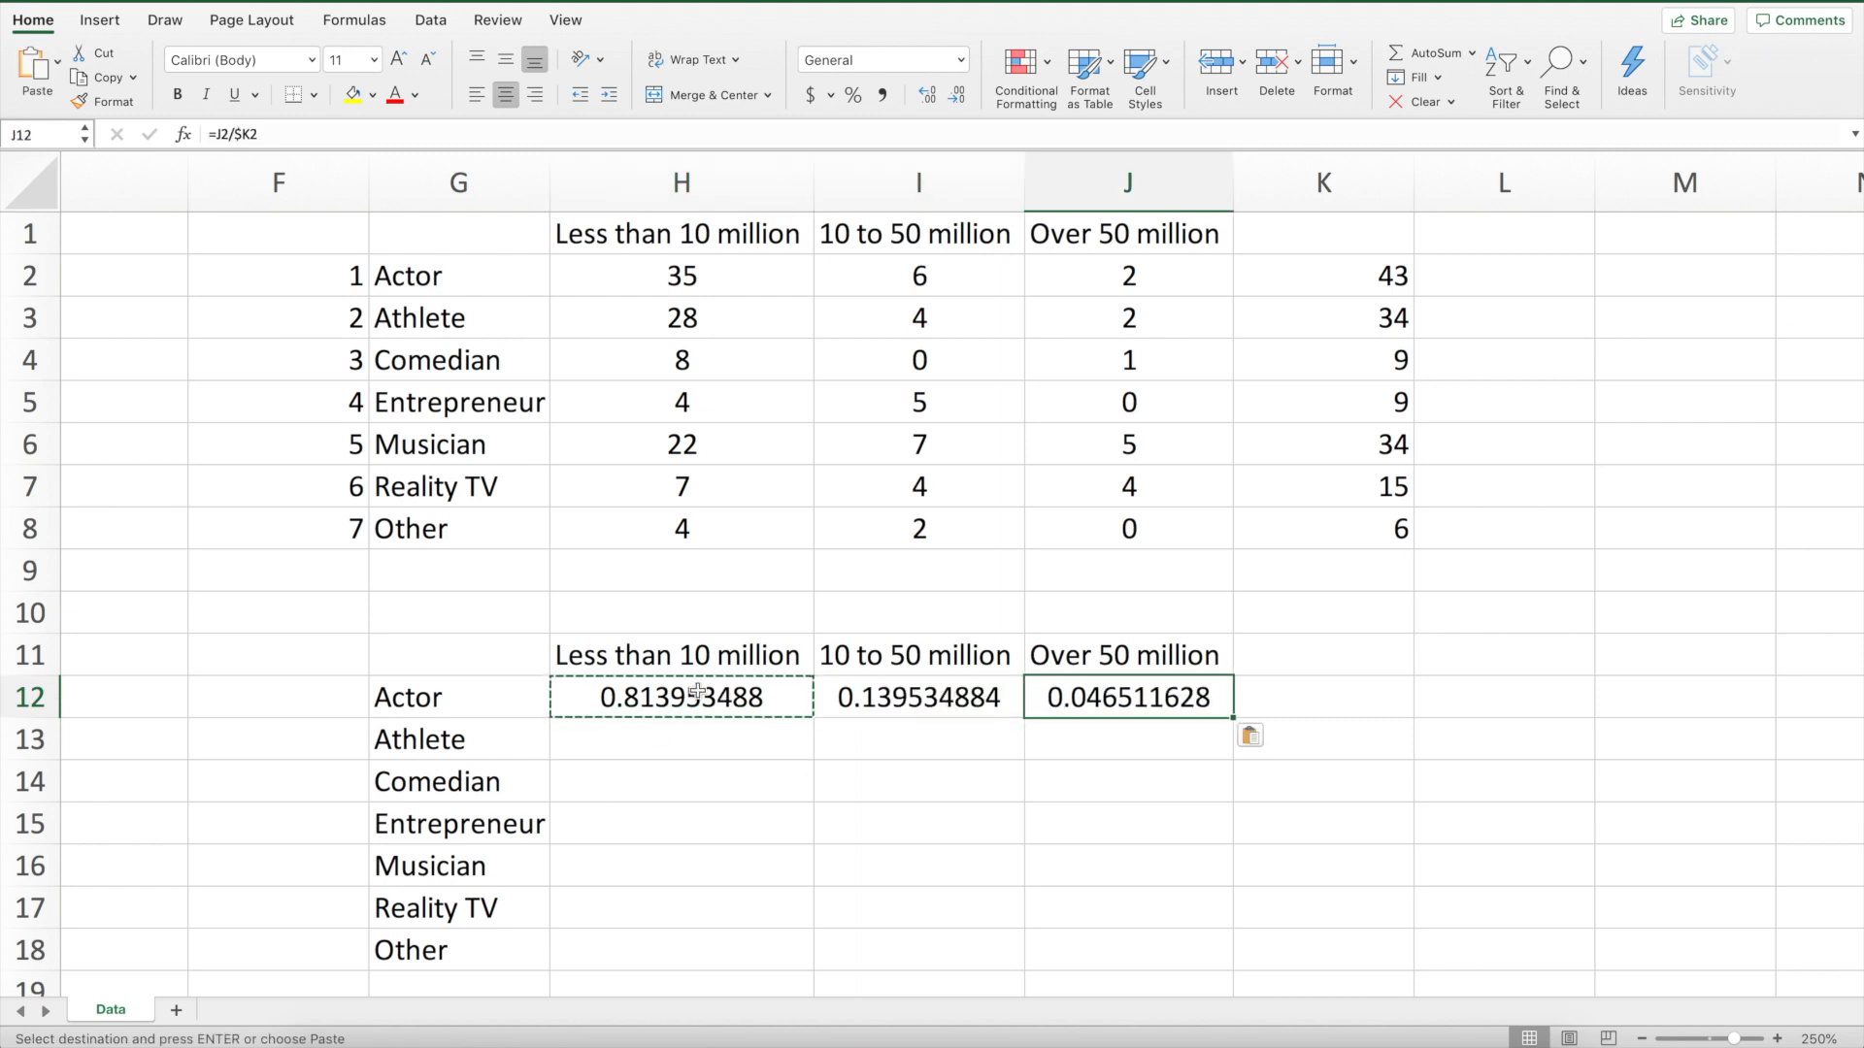
# Copy the row 12 formulas into H13:J18 and format the results as percentages
pyautogui.moveTo(680, 697); pyautogui.dragTo(1154, 694)
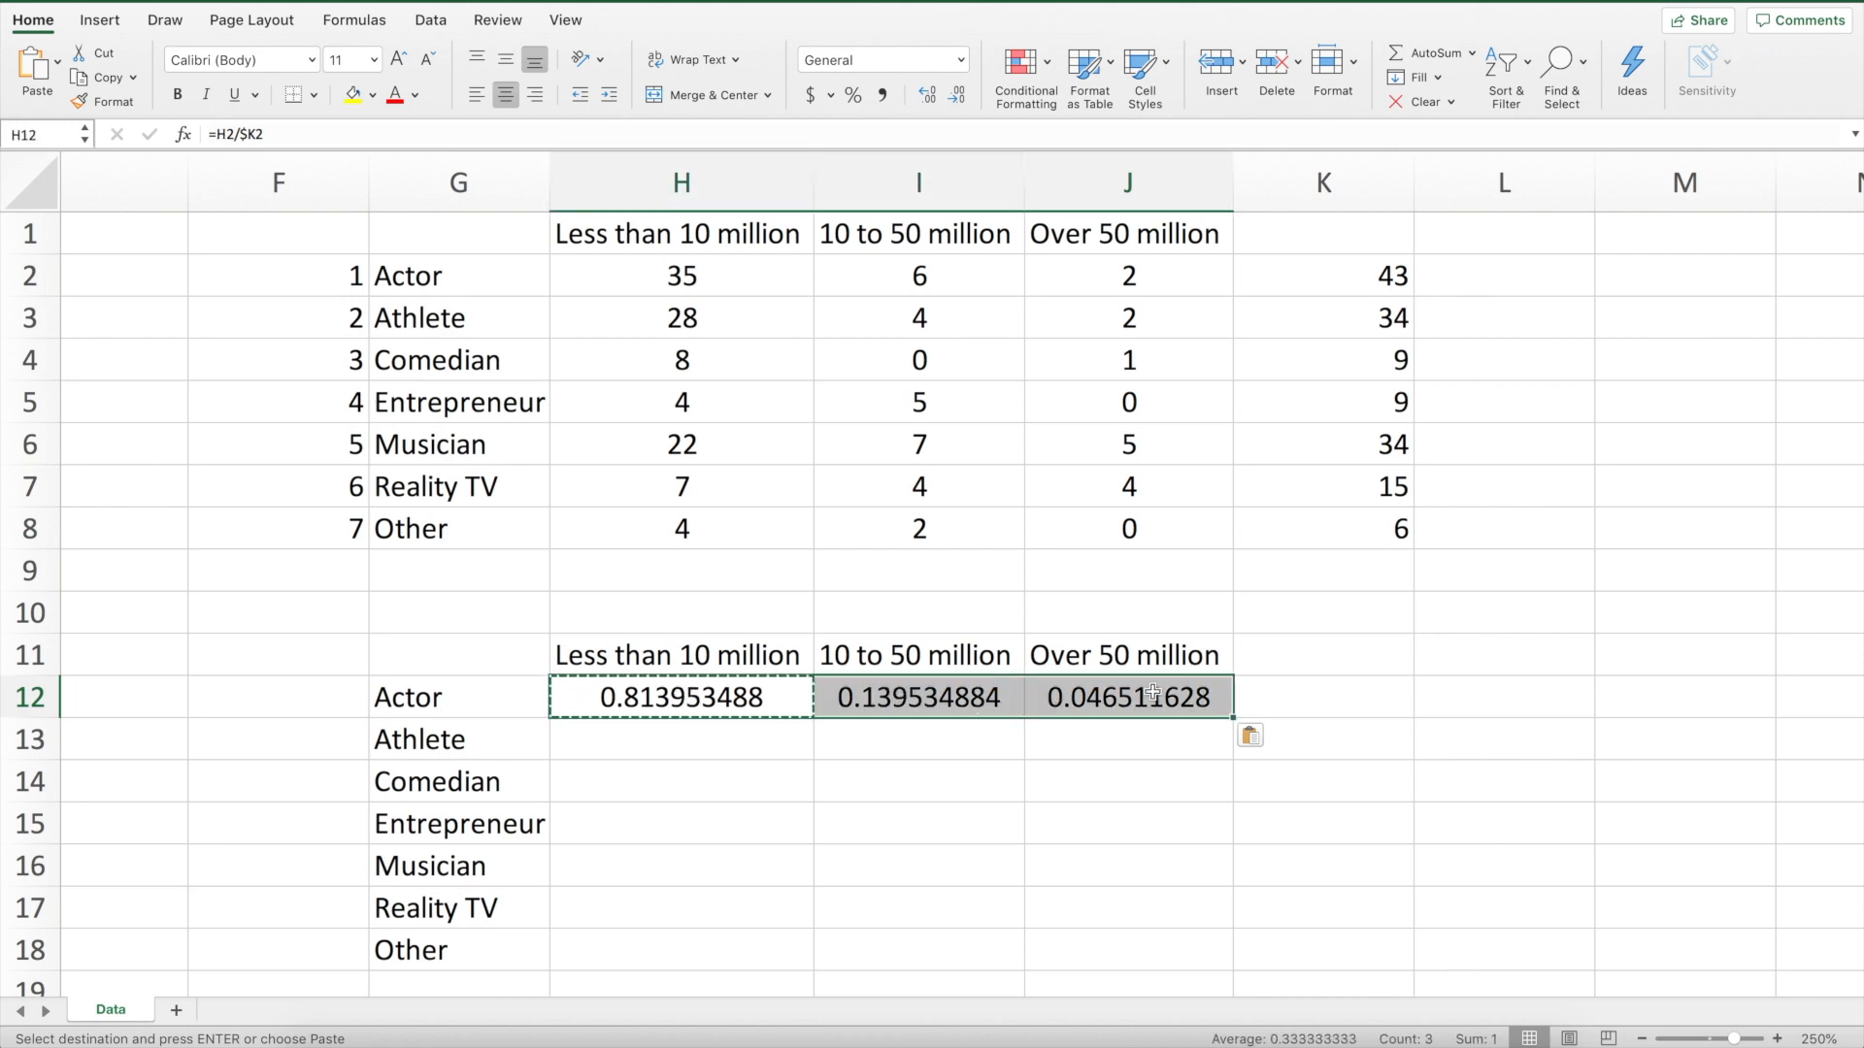
pyautogui.click(667, 738)
pyautogui.hotkey('ctrl', 'z')
pyautogui.hotkey('ctrl', 'c')
pyautogui.moveTo(707, 749); pyautogui.dragTo(1142, 942)
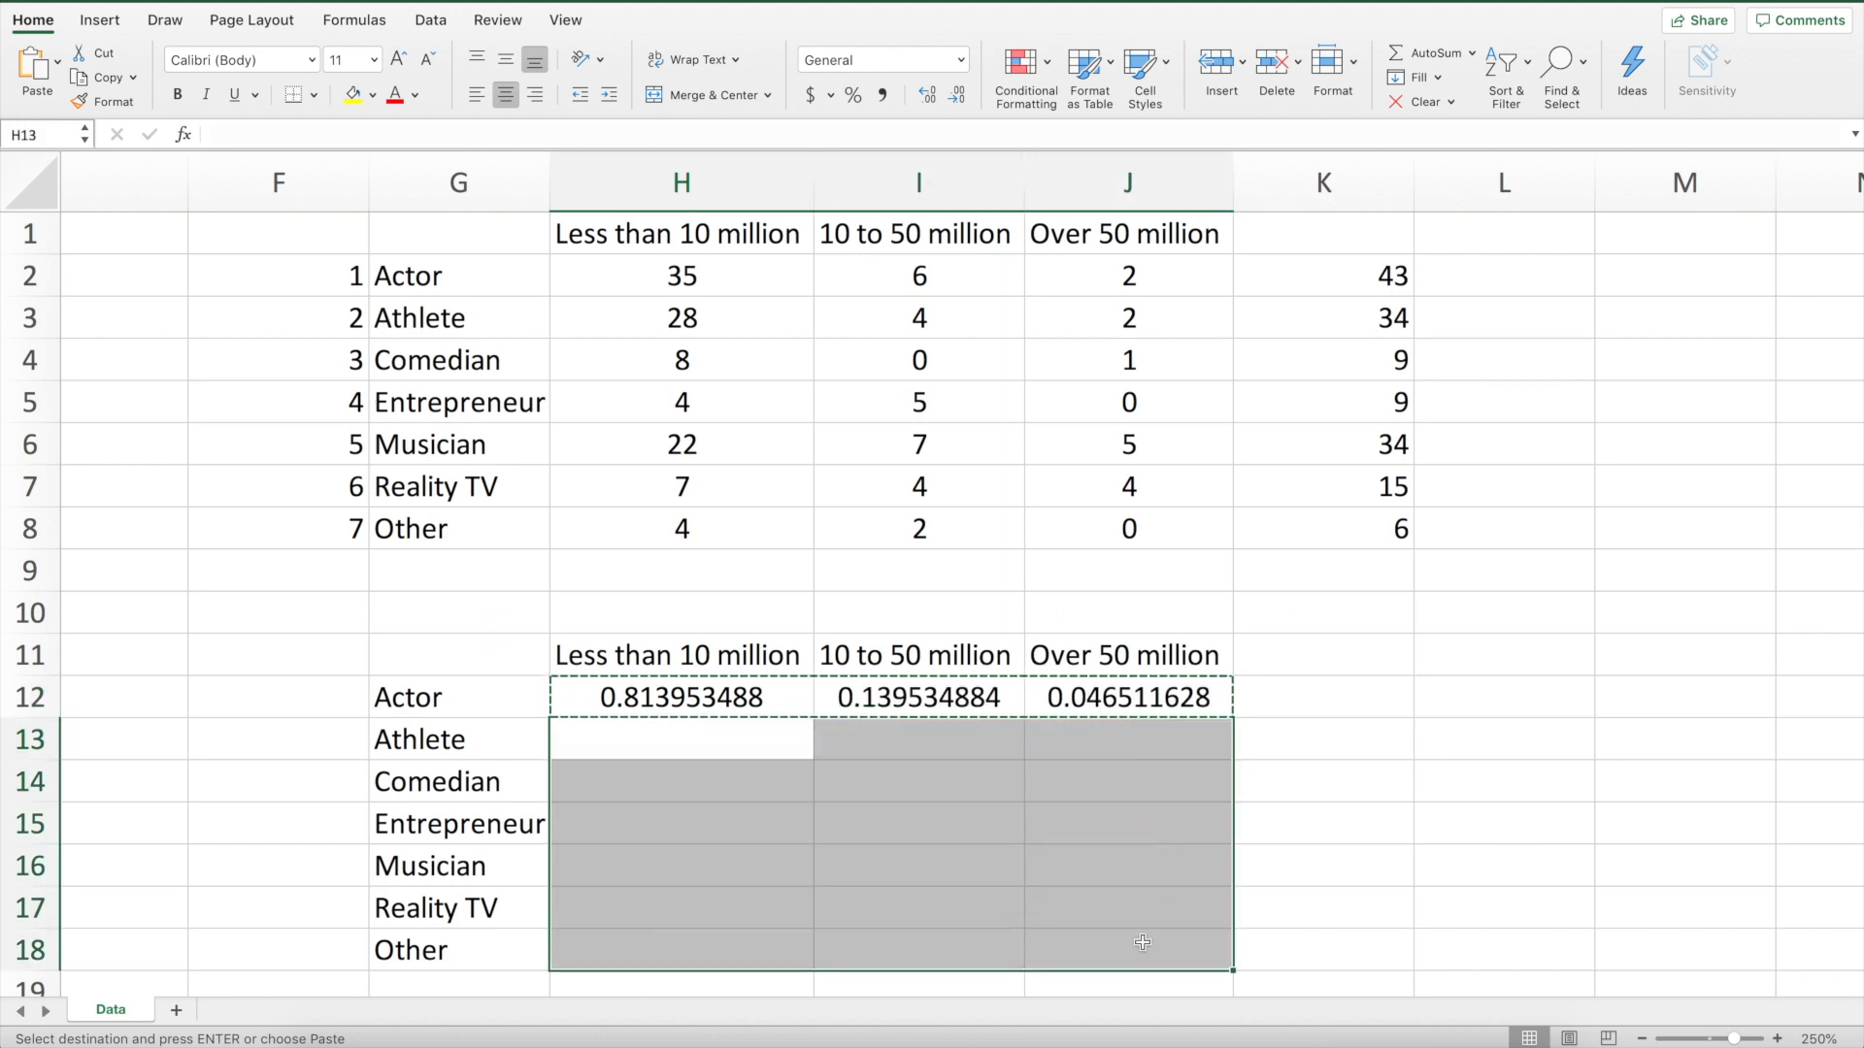
pyautogui.press('super+v')
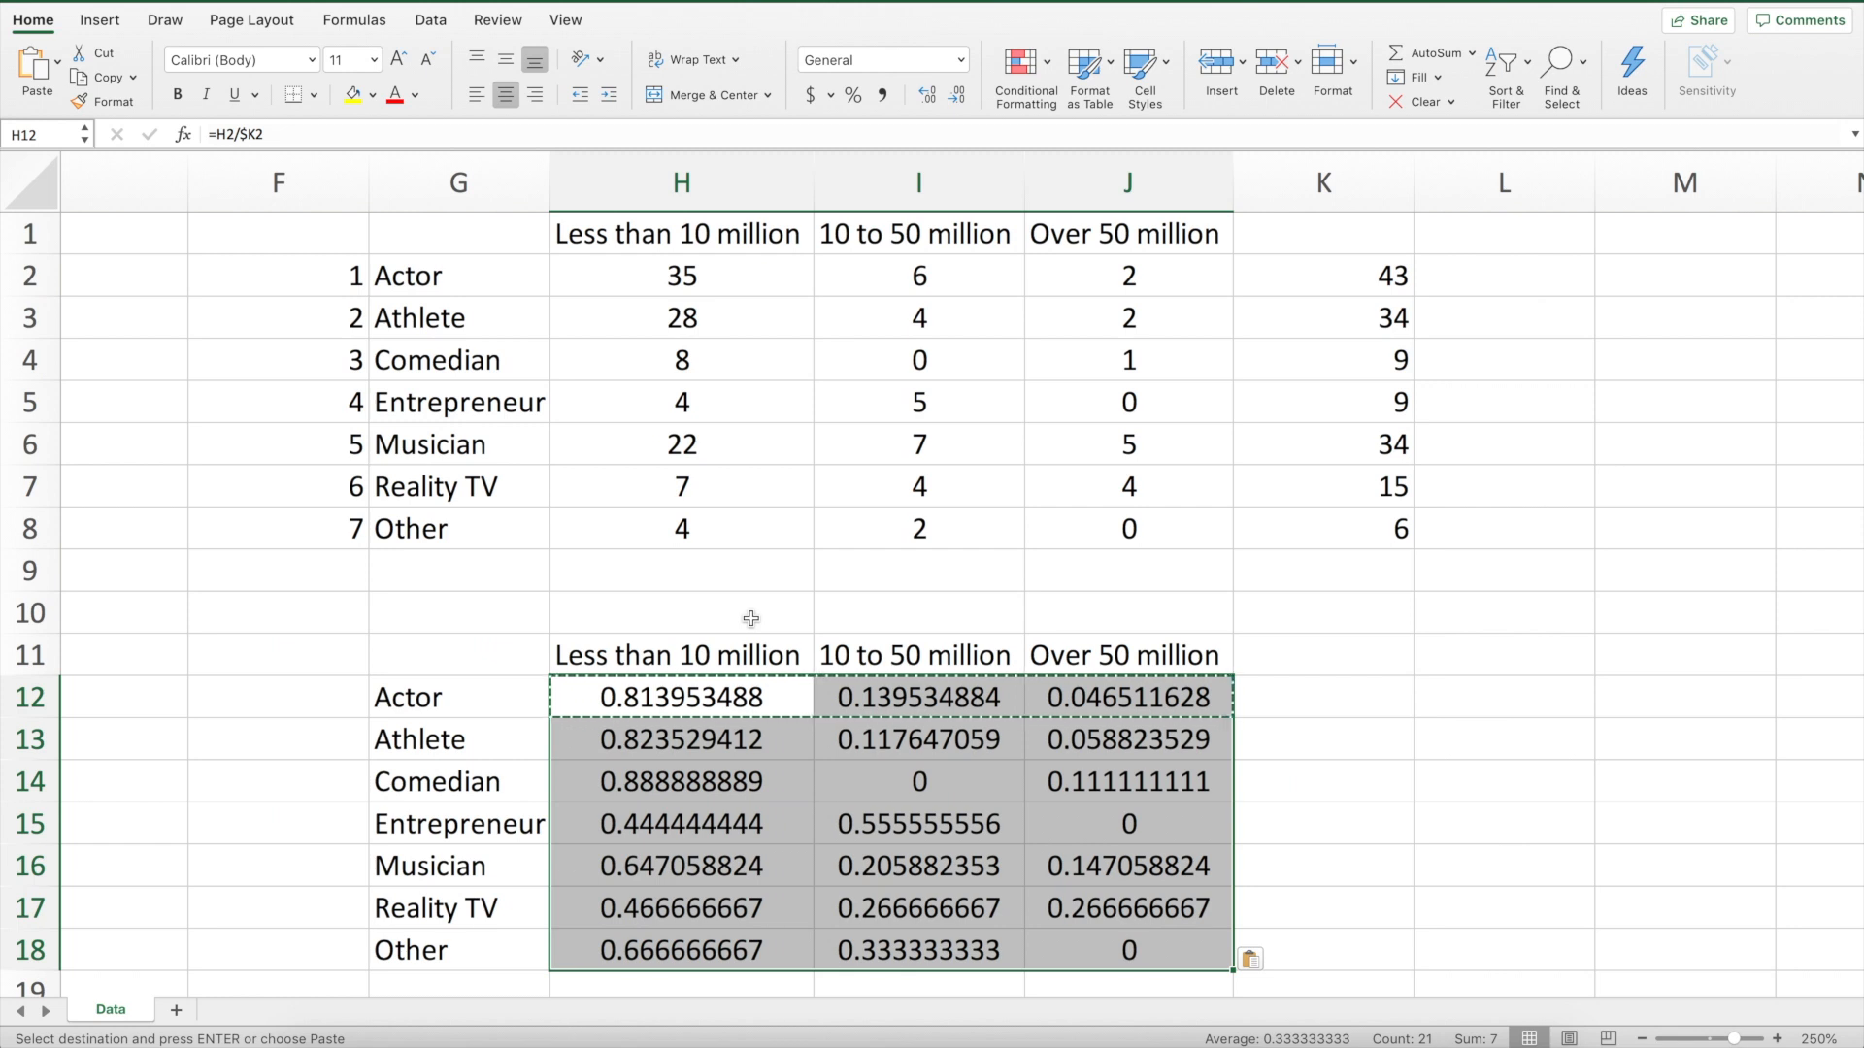
pyautogui.click(856, 99)
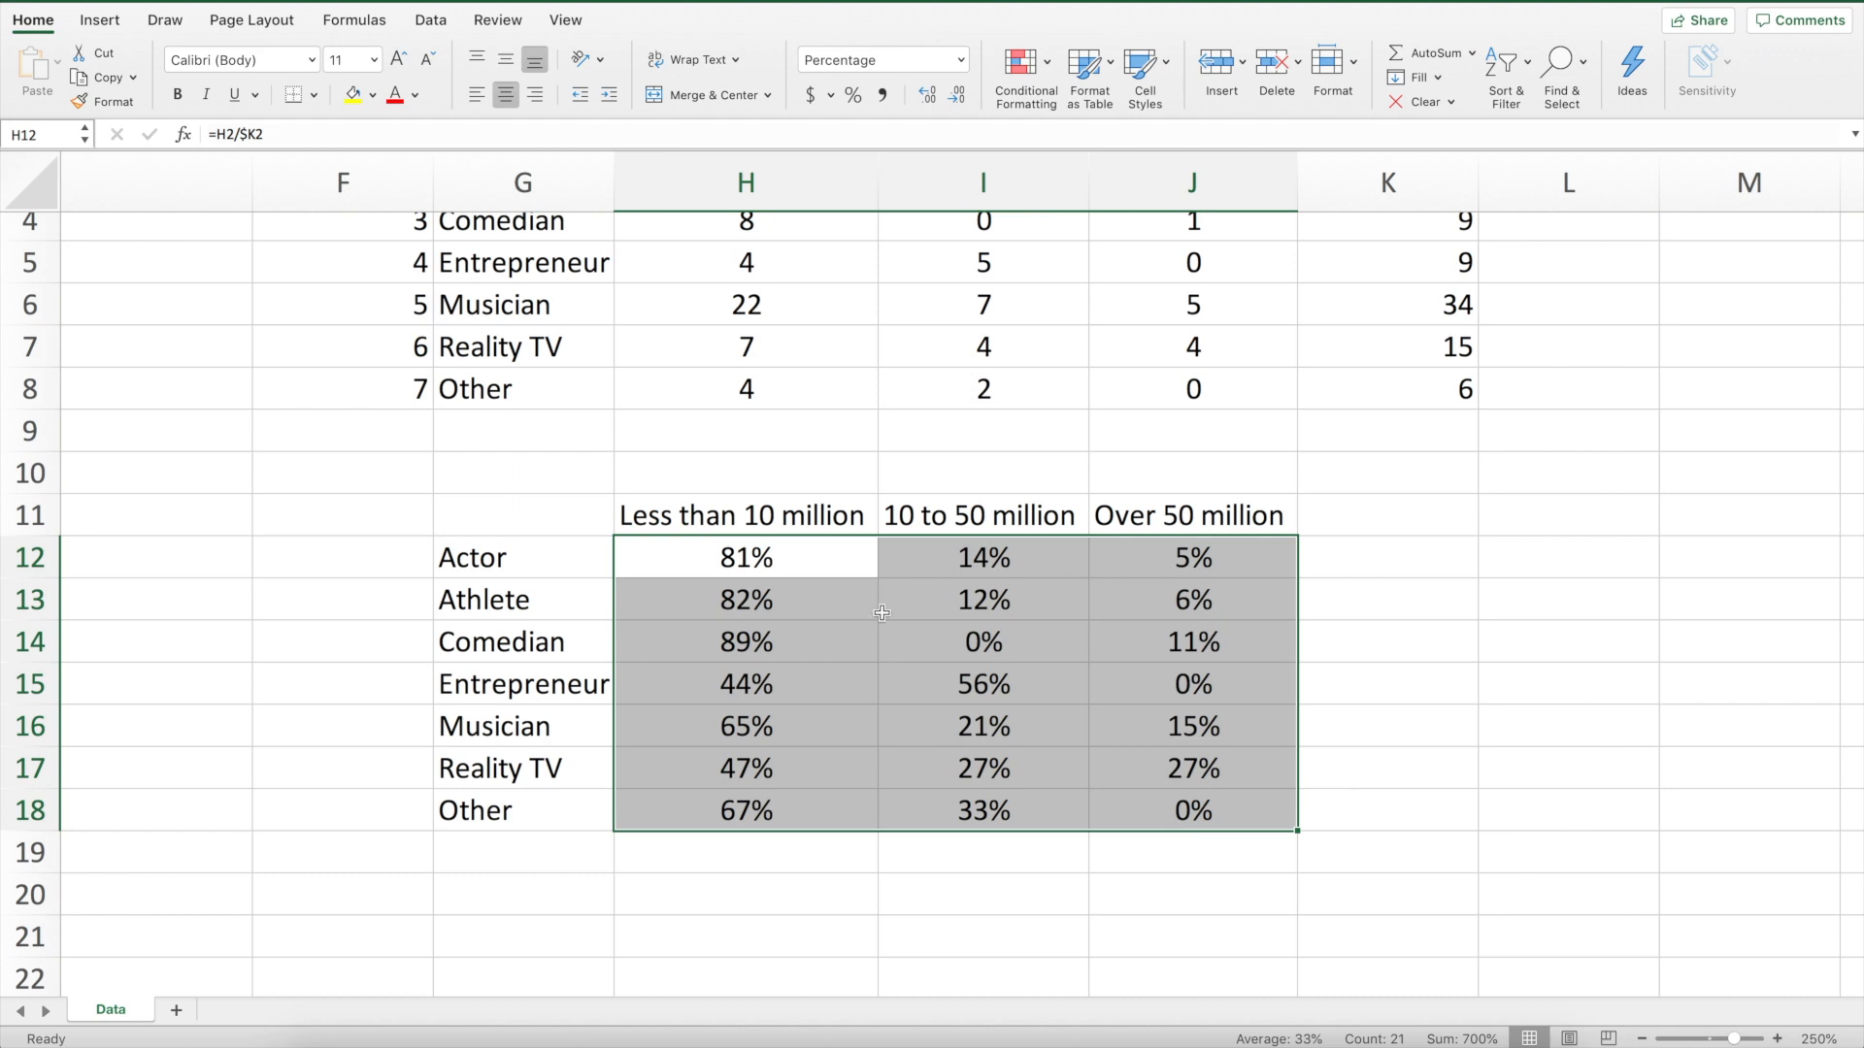
# Insert a clustered column chart from the percentage table G11:J18
pyautogui.moveTo(514, 518); pyautogui.dragTo(1159, 811)
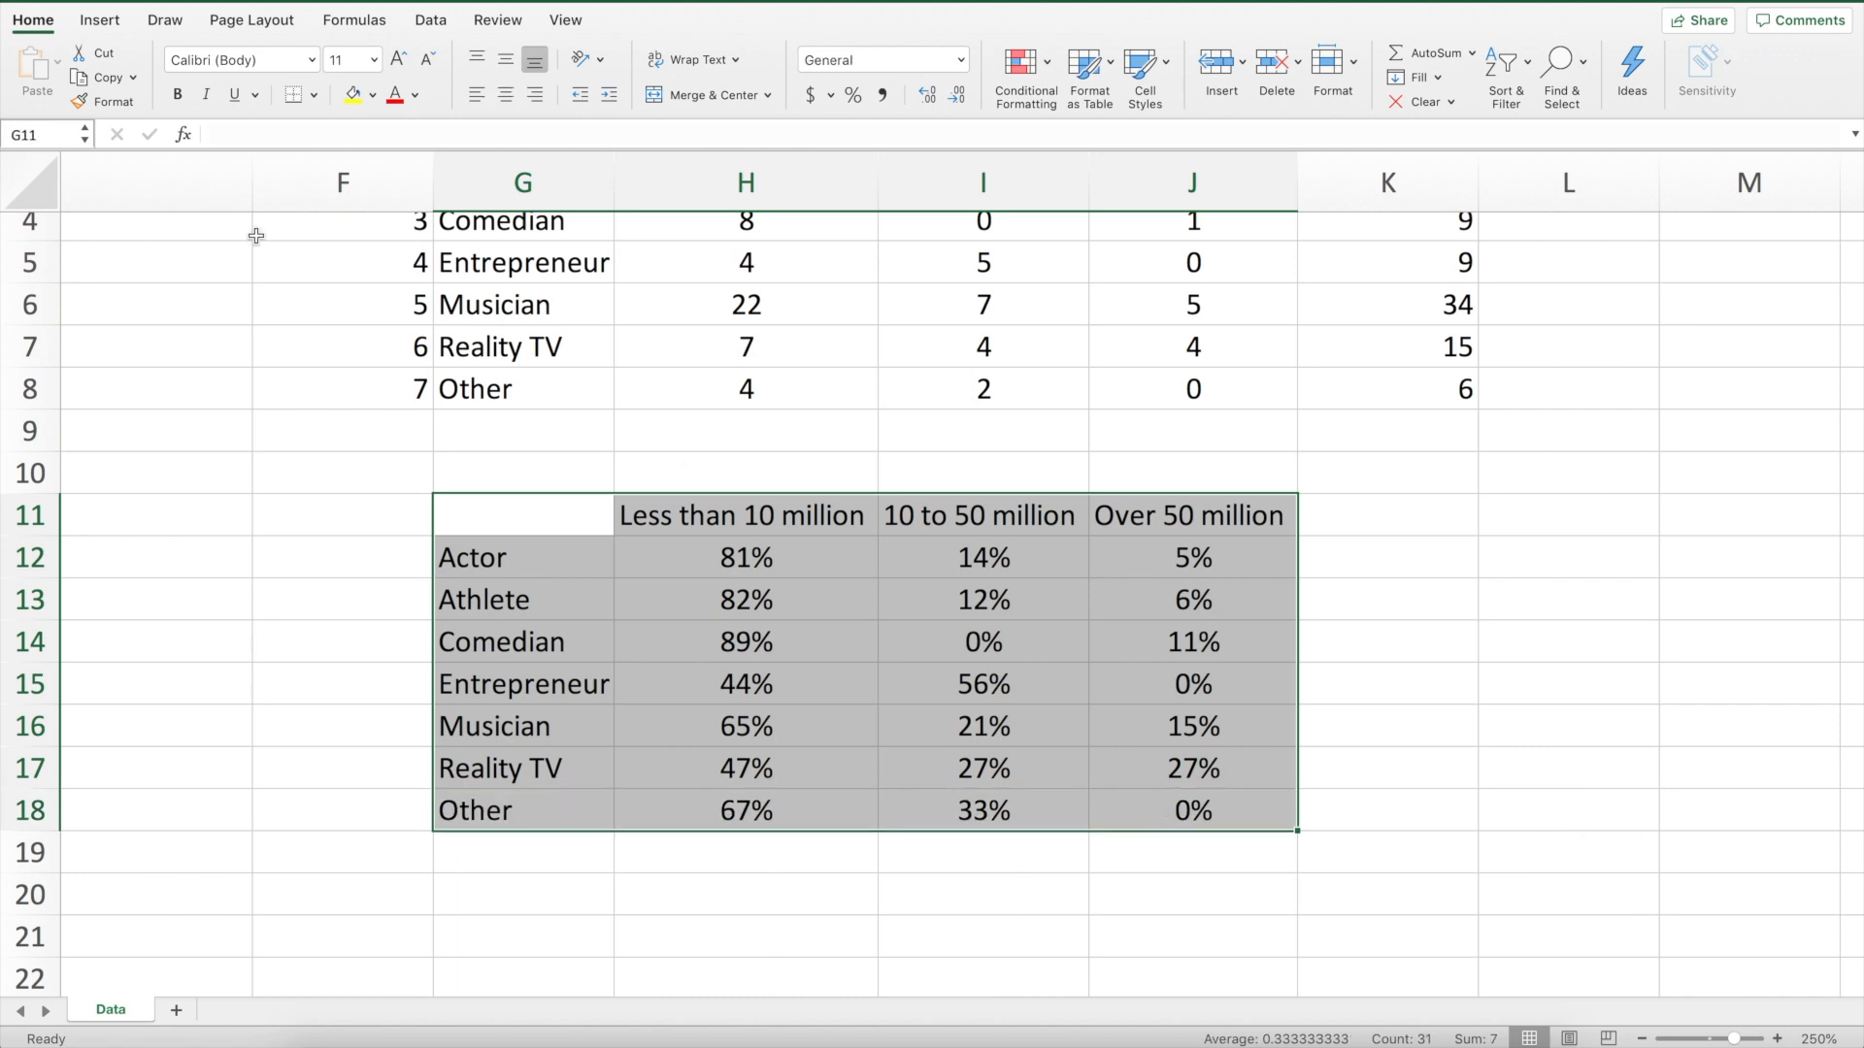
pyautogui.click(111, 23)
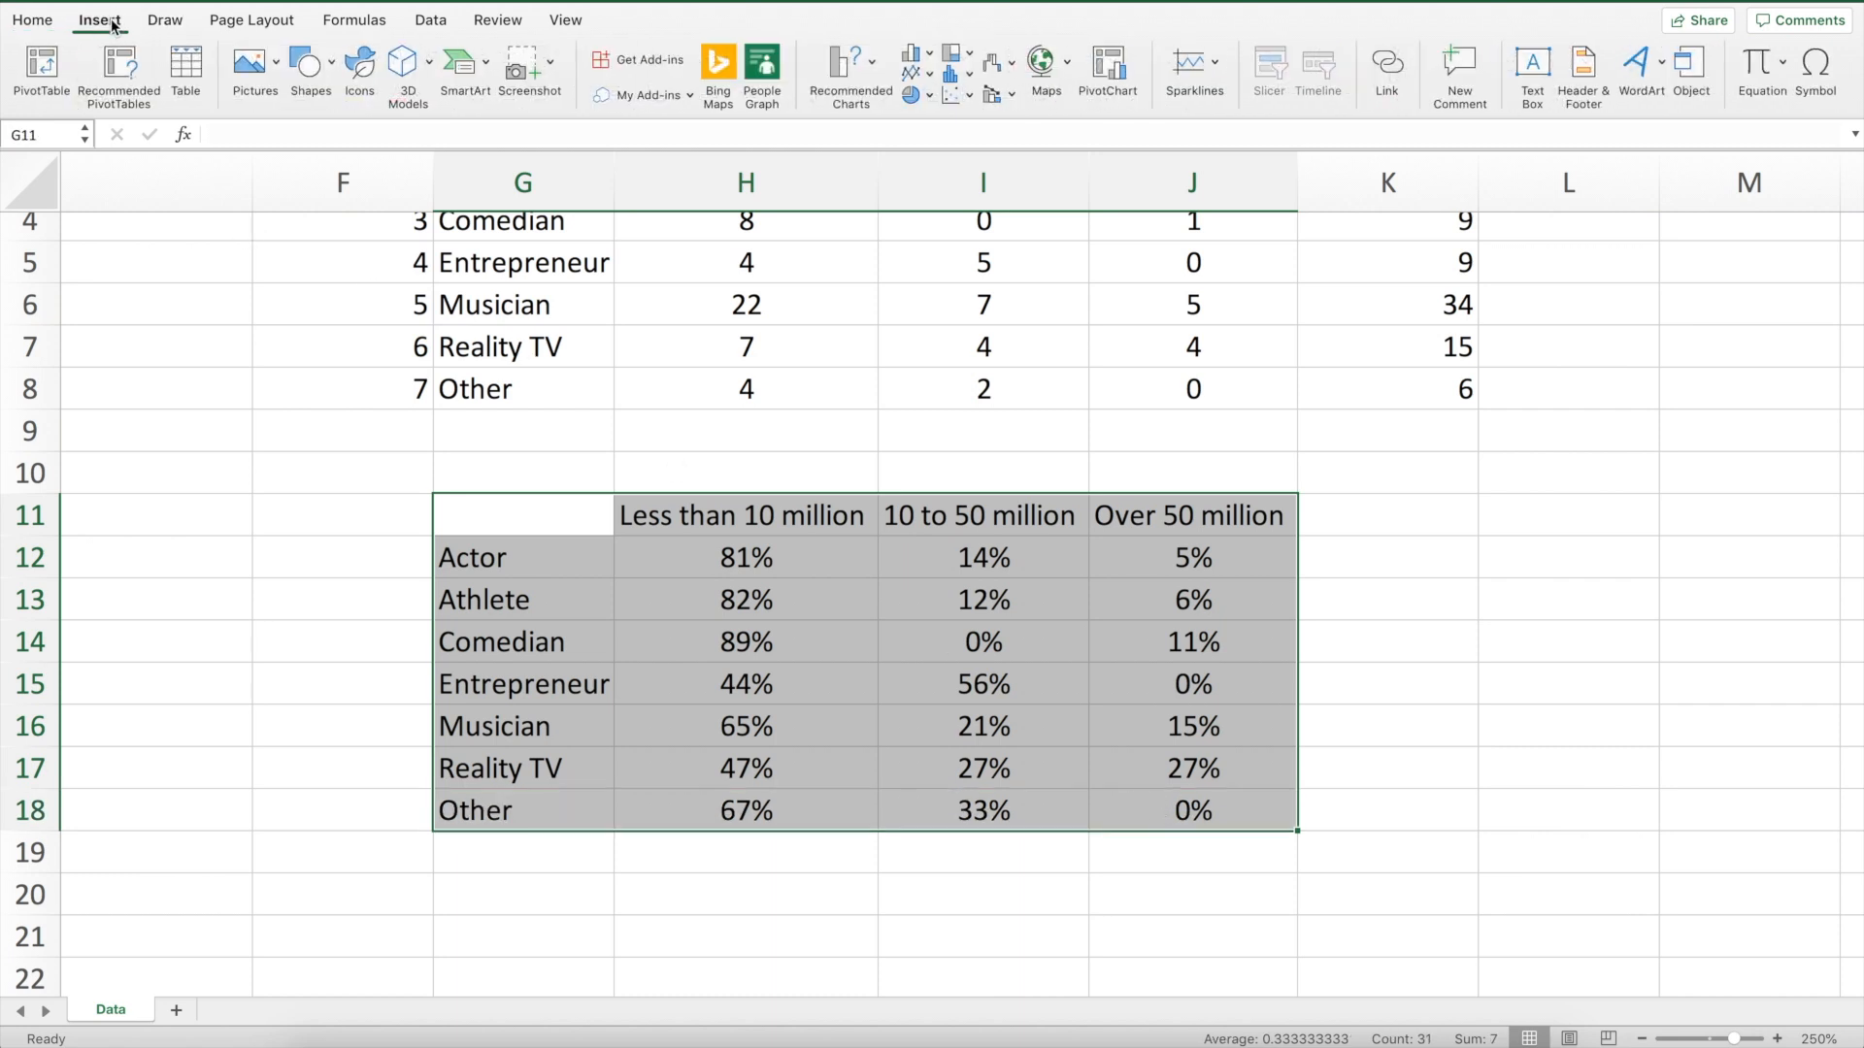
pyautogui.click(871, 66)
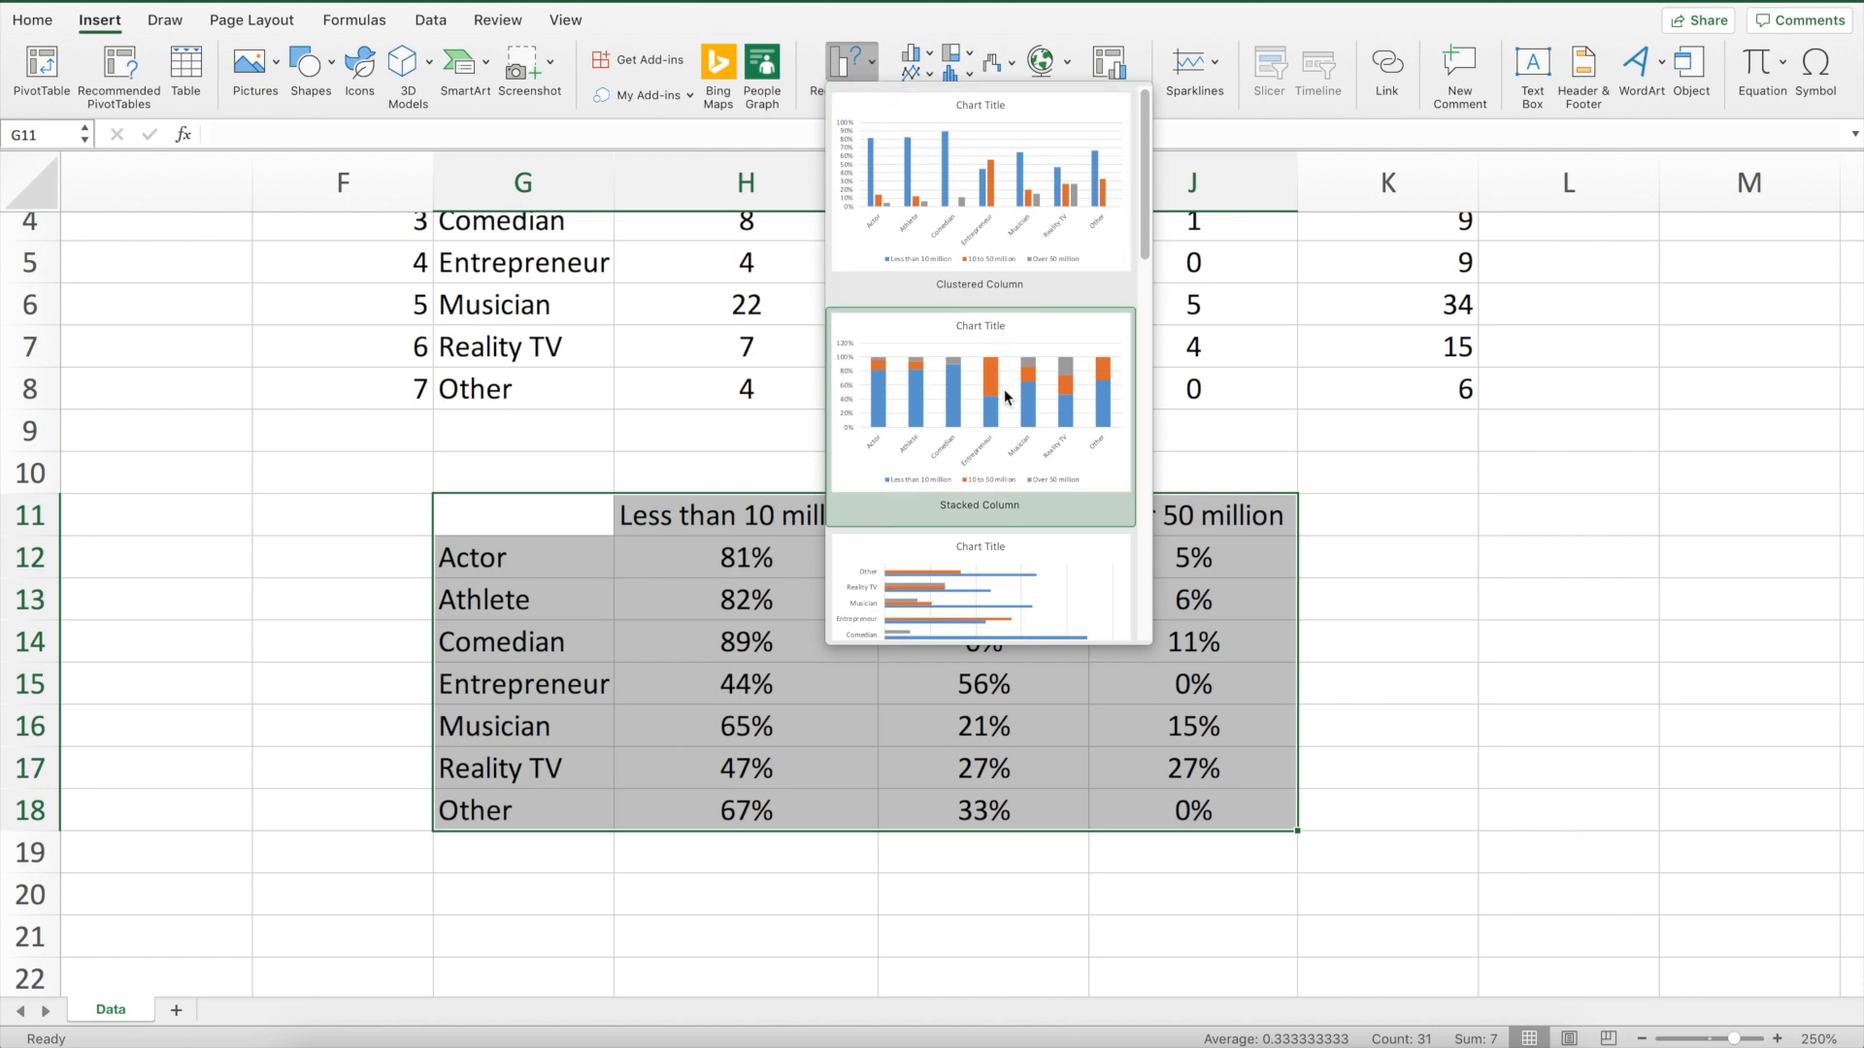
pyautogui.click(1014, 182)
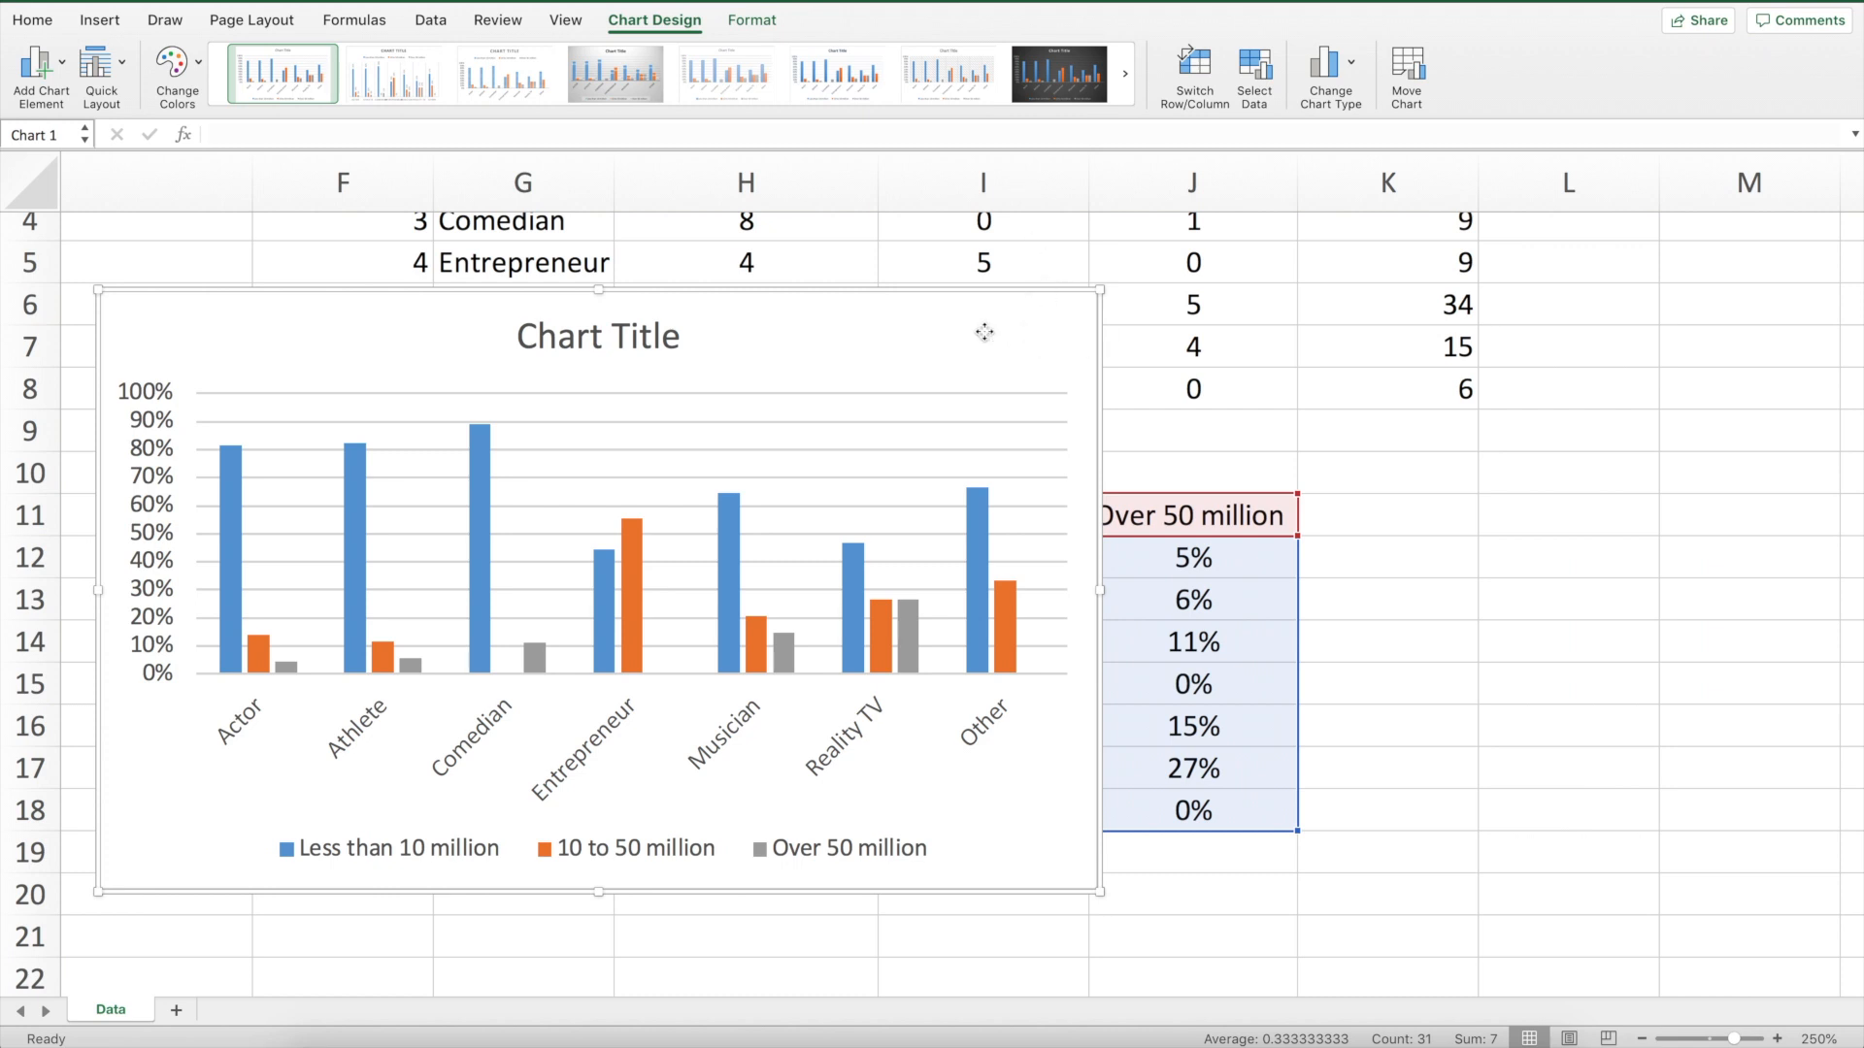
# Move the chart onto its own new sheet named Chart1
pyautogui.click(1403, 73)
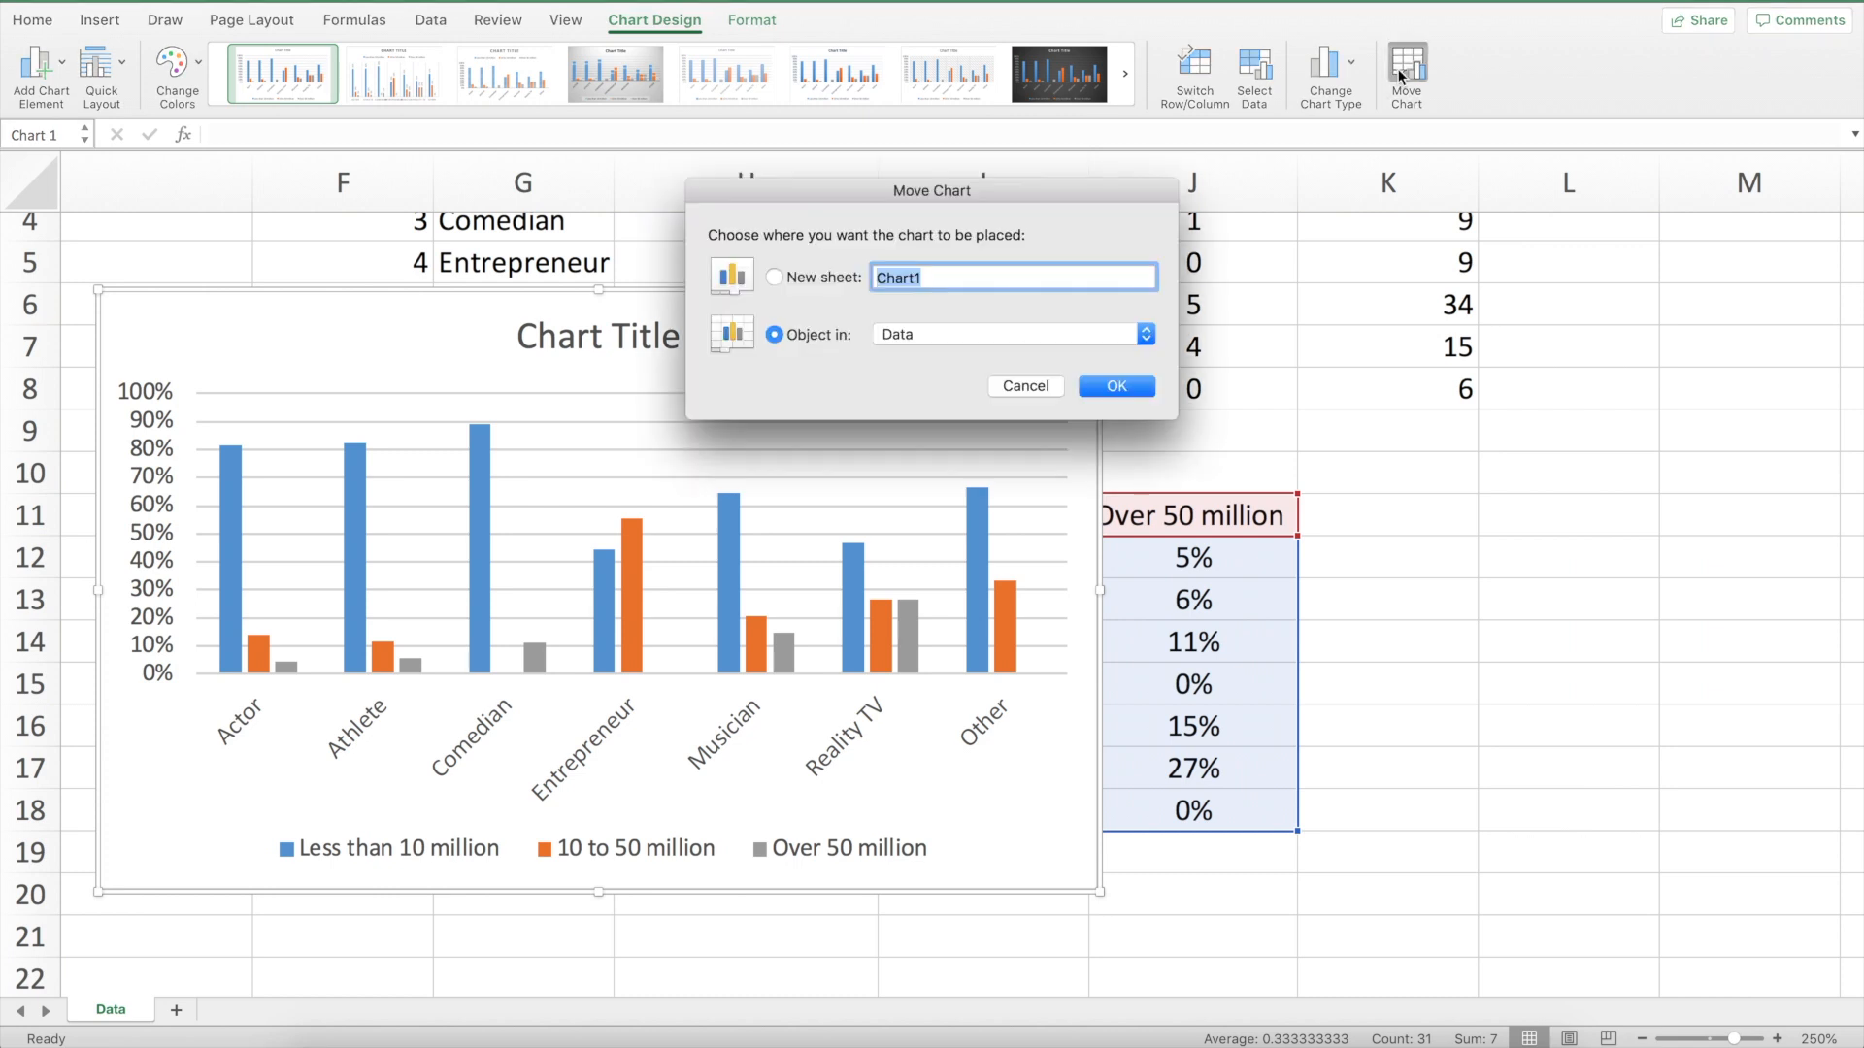
pyautogui.click(778, 278)
pyautogui.click(1116, 386)
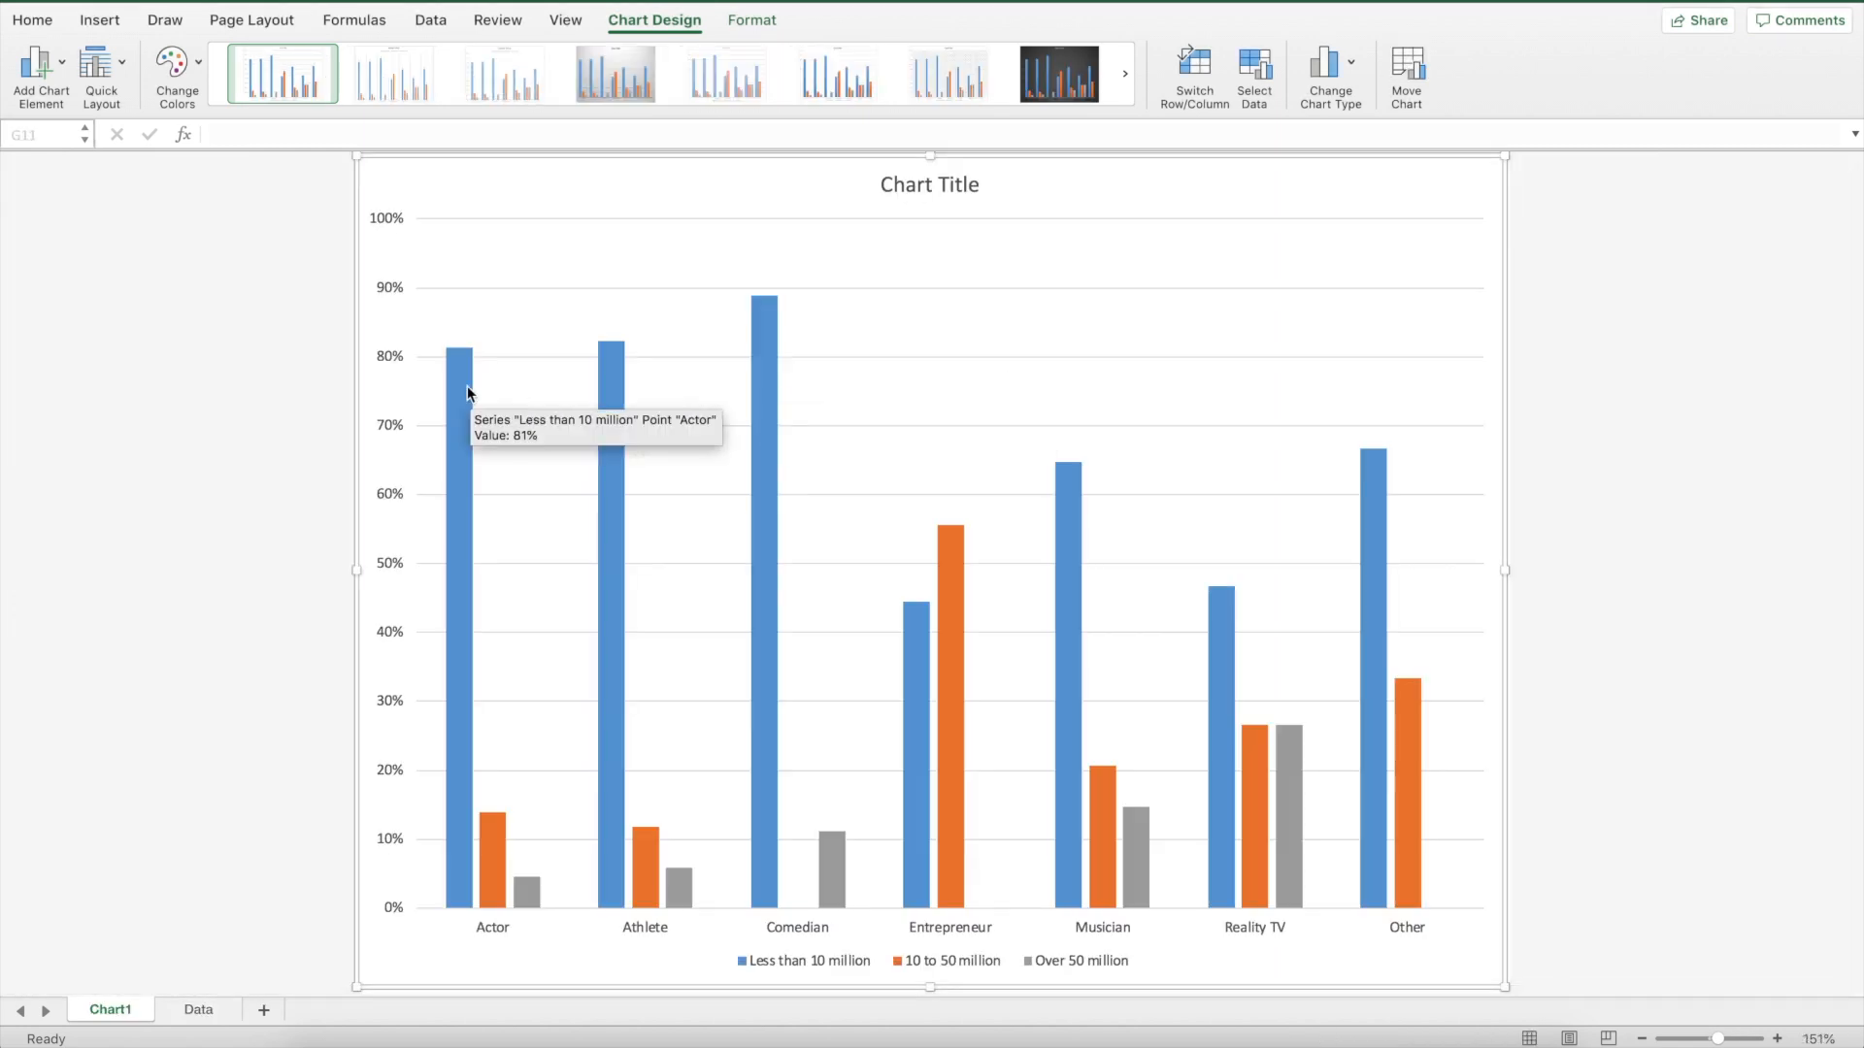
# Set the vertical axis labels' font size to 24
pyautogui.click(385, 219)
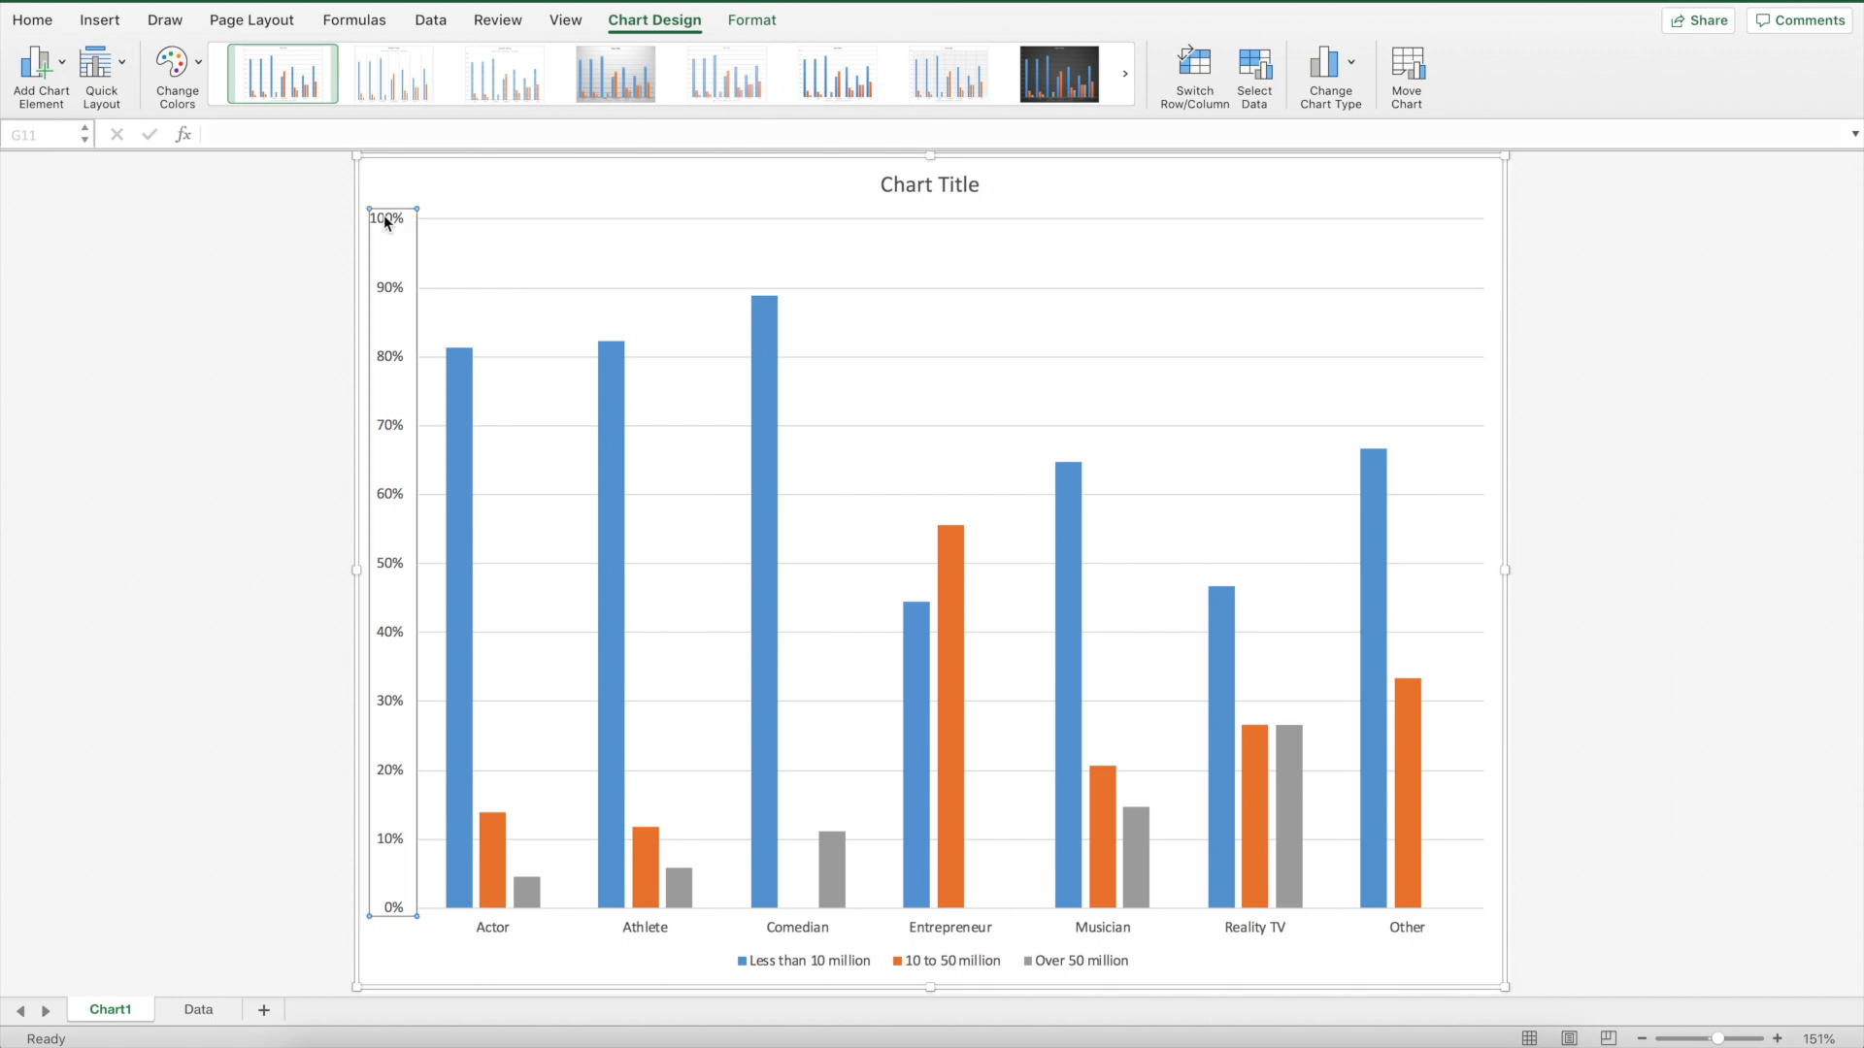
pyautogui.click(33, 20)
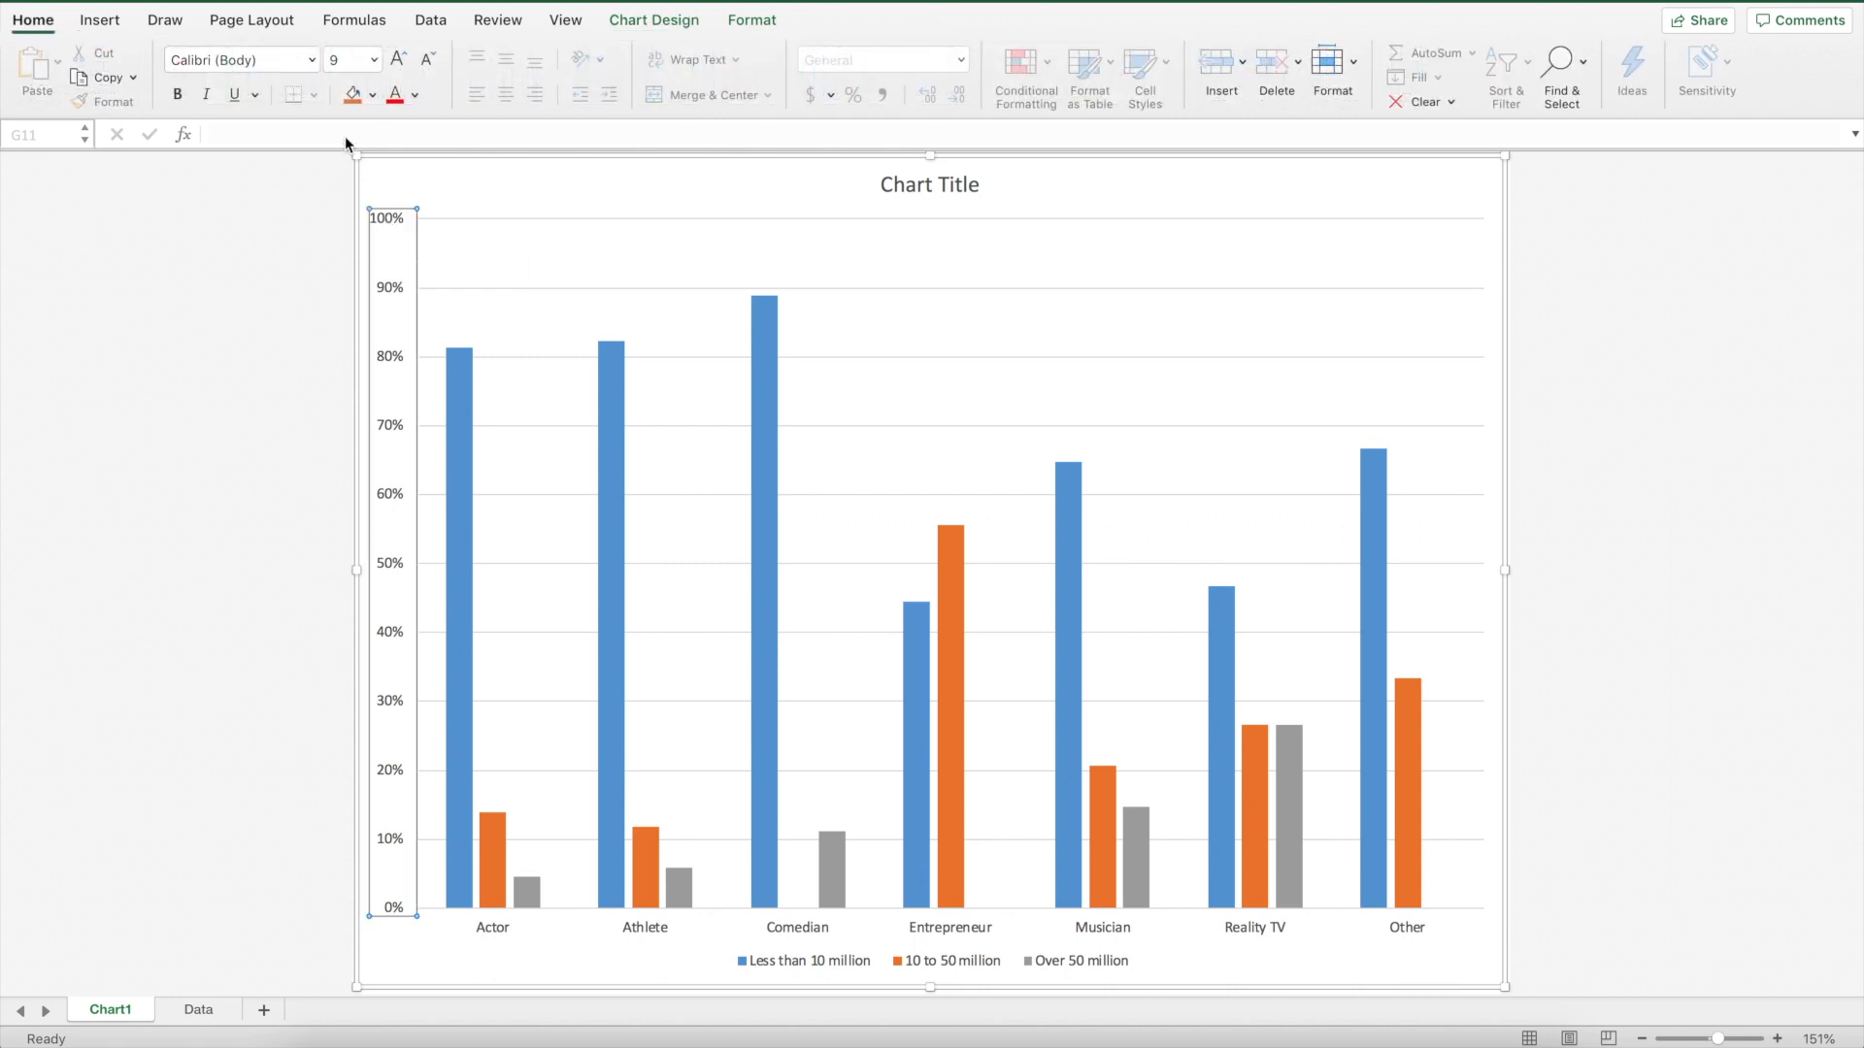
pyautogui.click(373, 61)
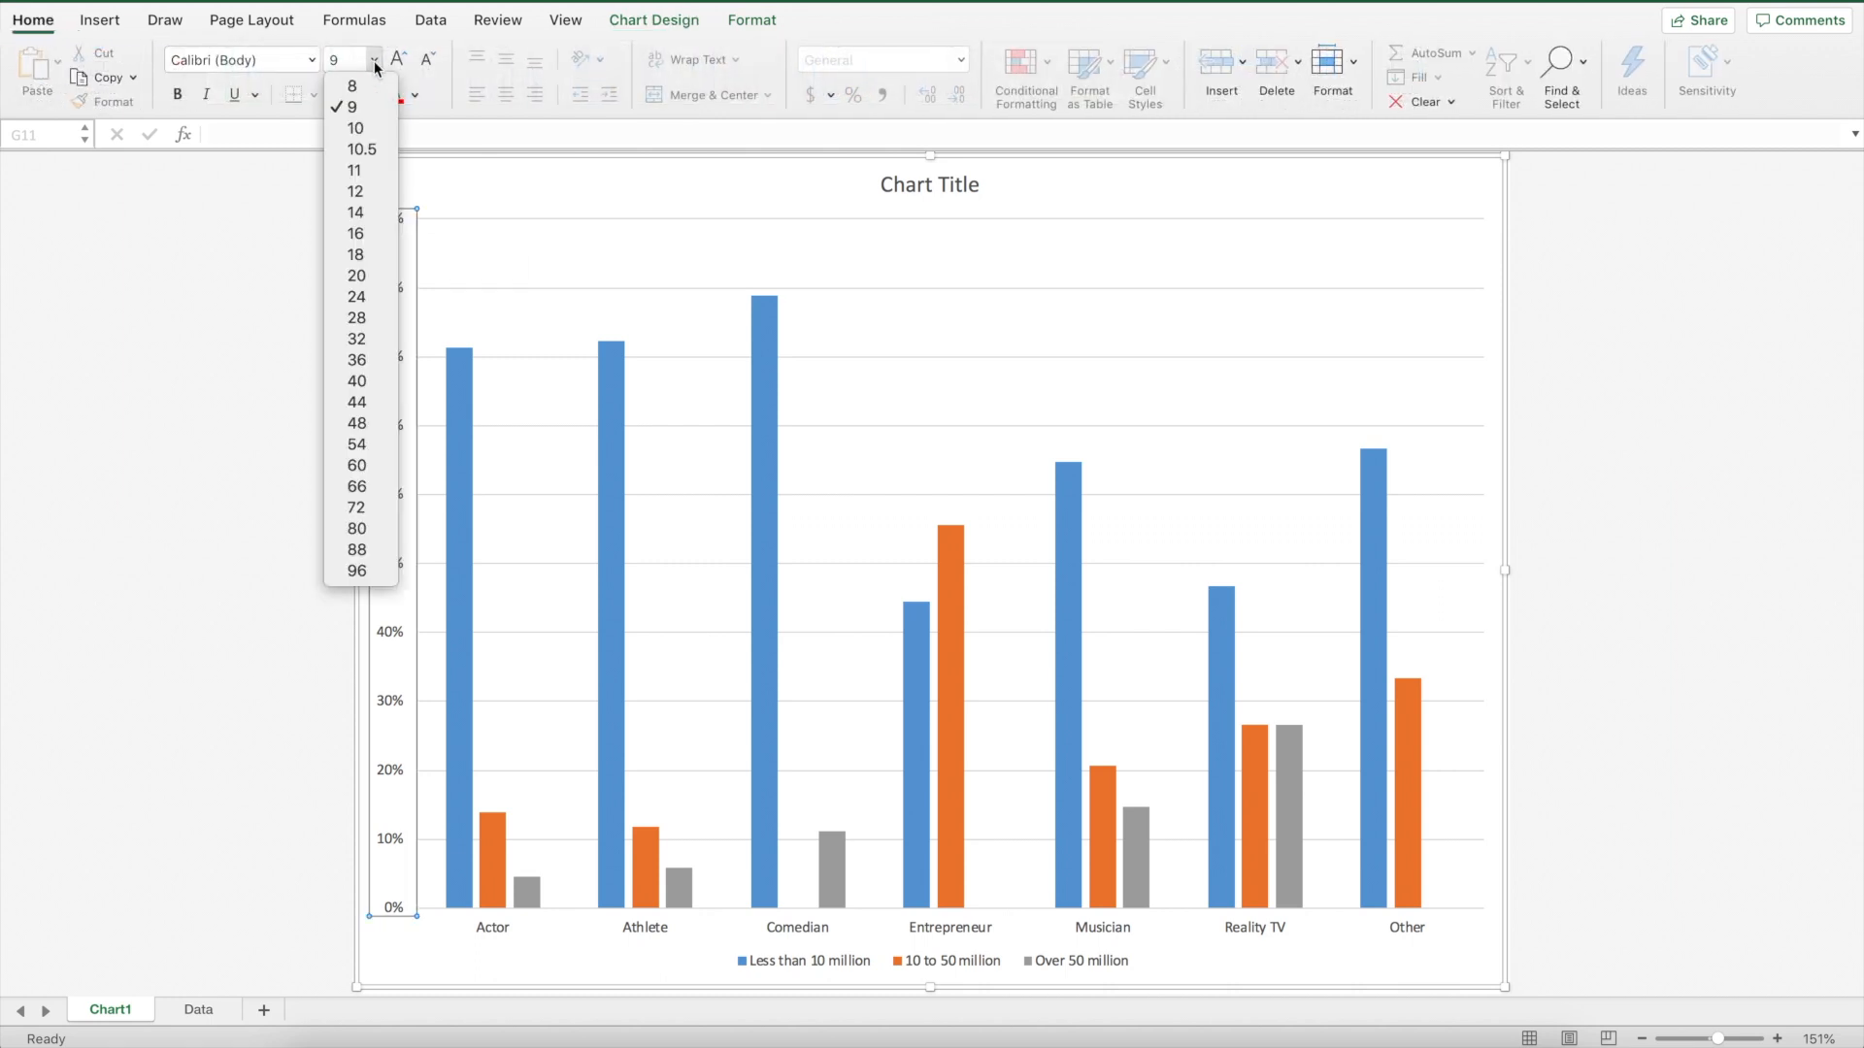
pyautogui.click(374, 296)
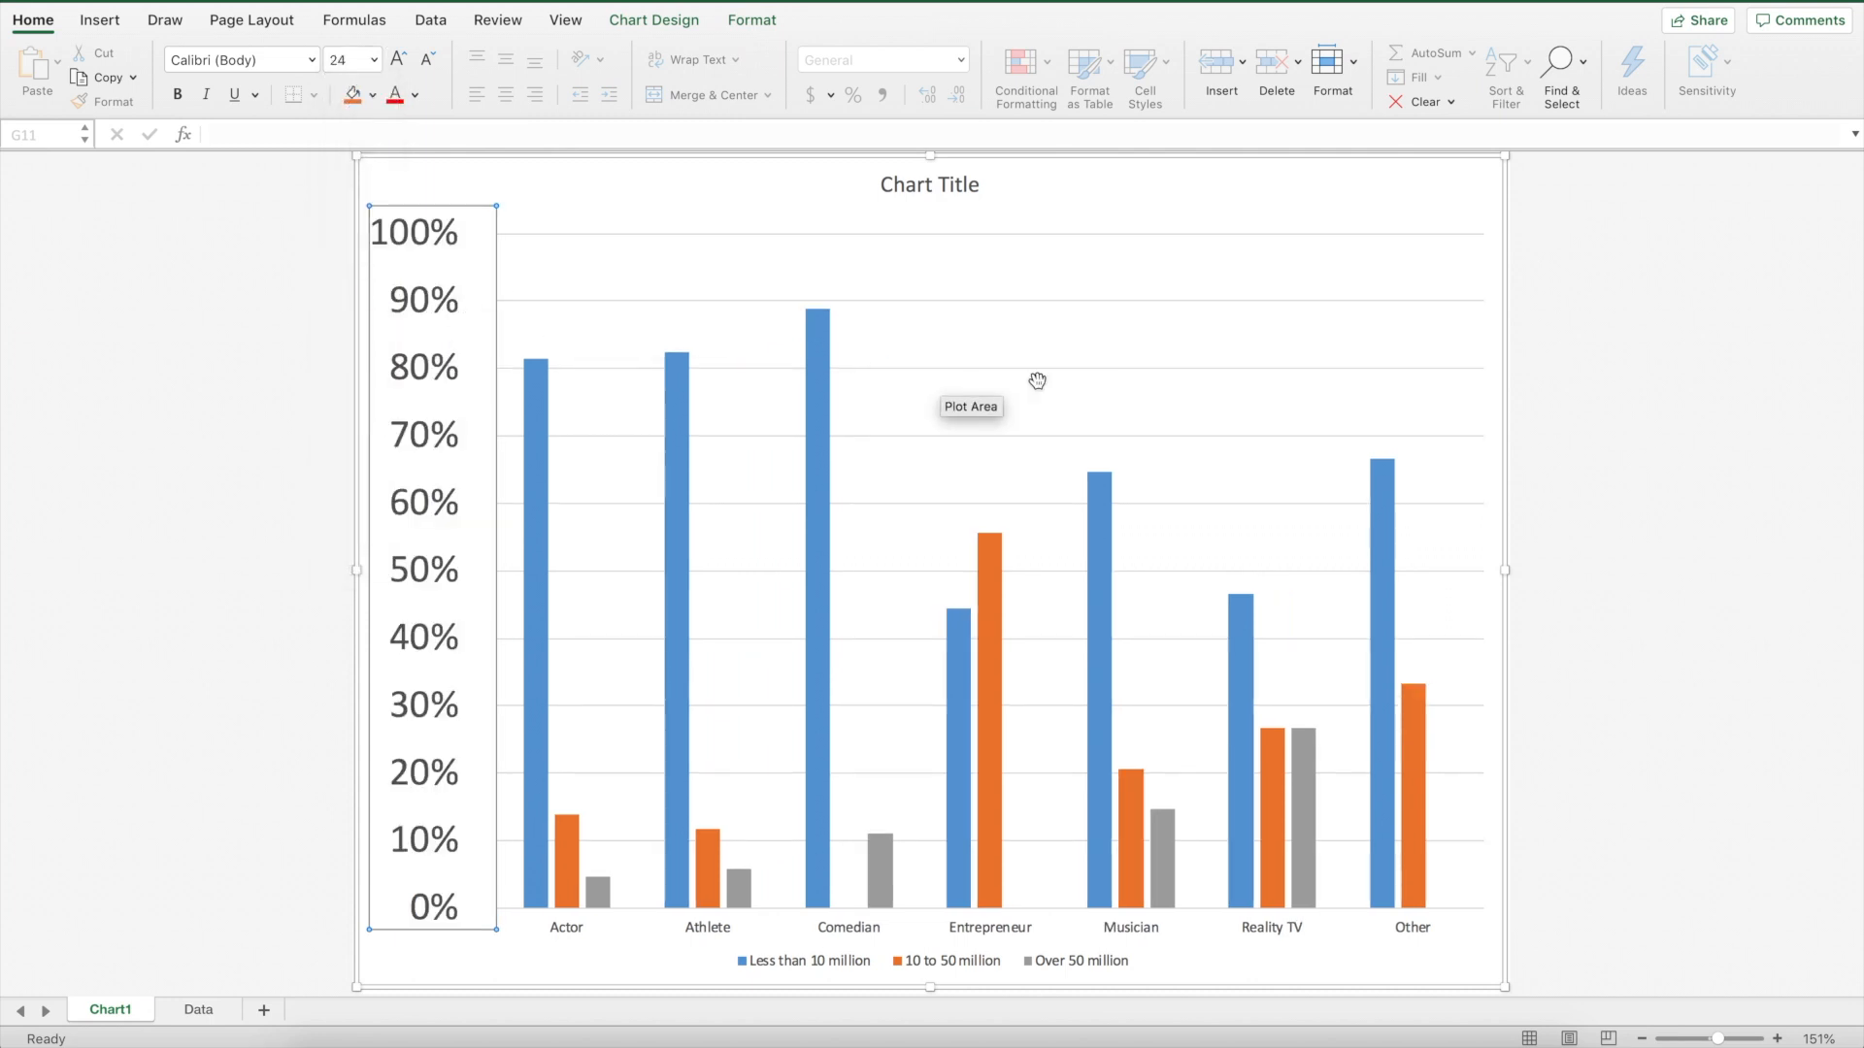
# Set the category axis labels' font size to 24
pyautogui.scroll(-1, 1037, 381)
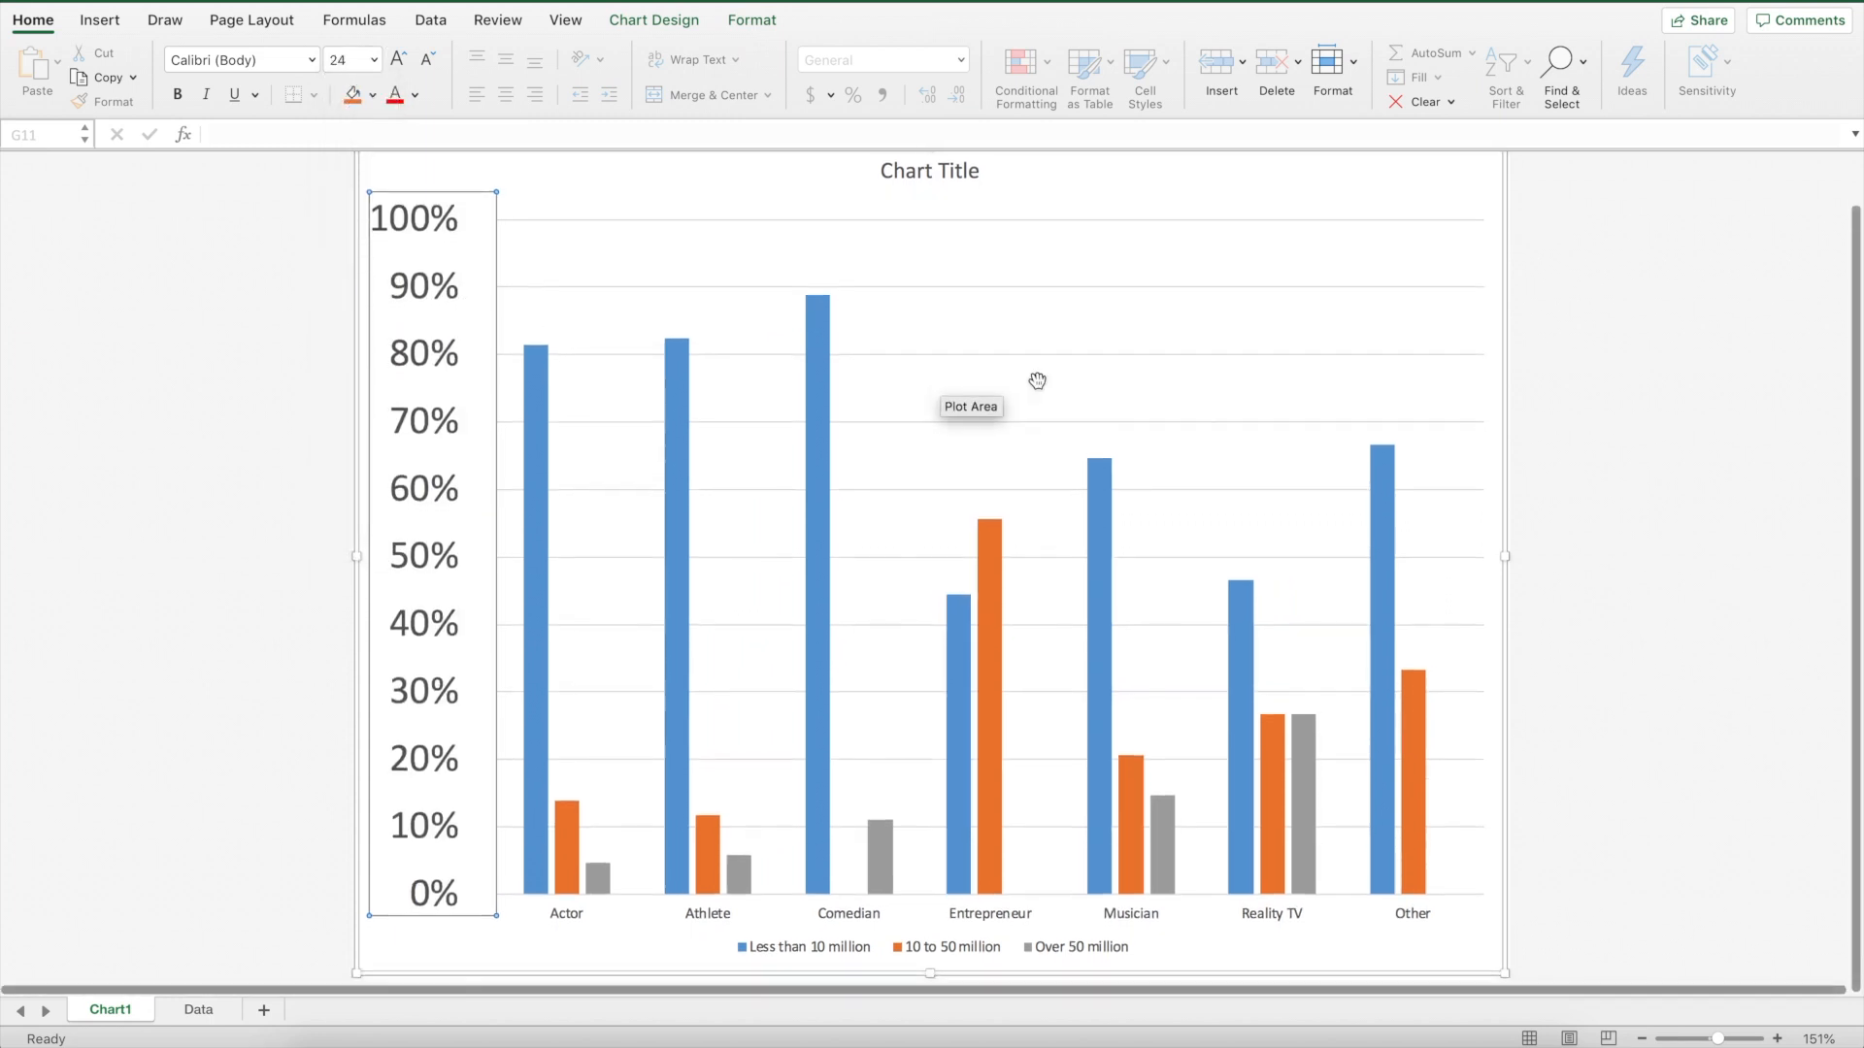
pyautogui.click(799, 920)
pyautogui.click(819, 916)
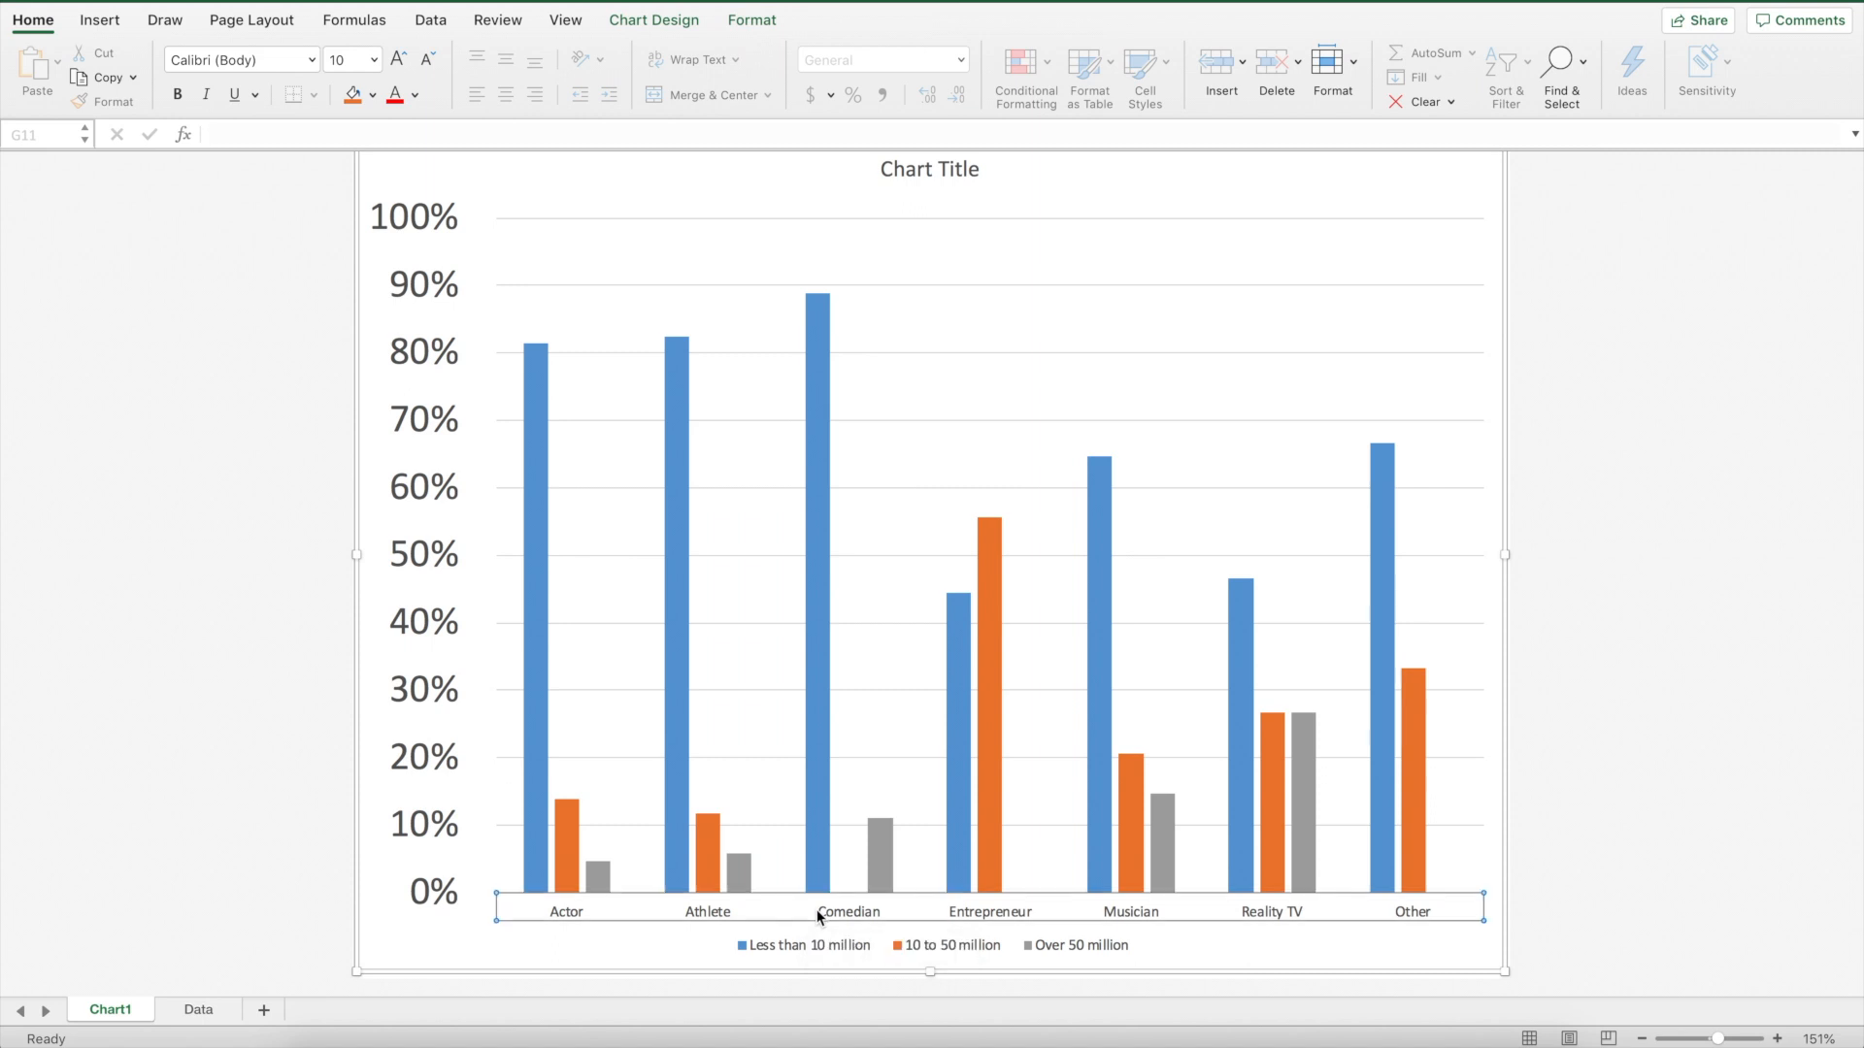
pyautogui.click(374, 61)
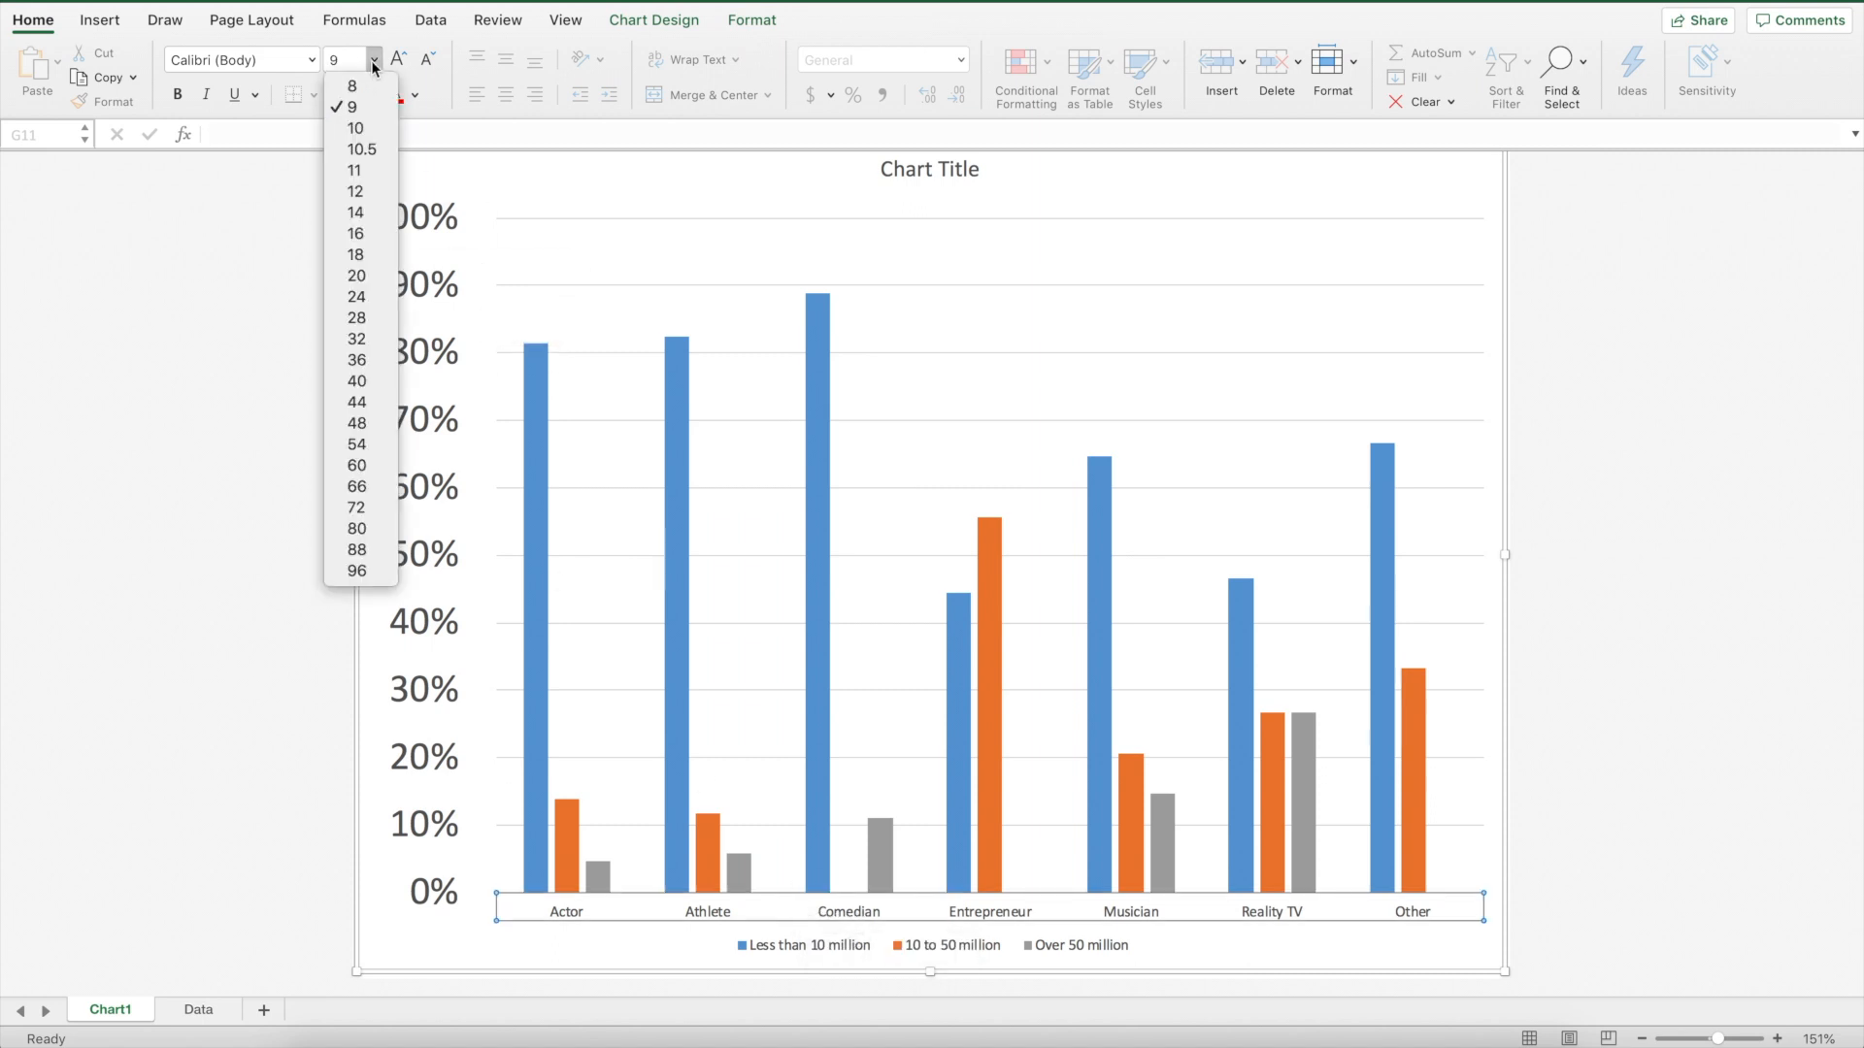
pyautogui.click(385, 297)
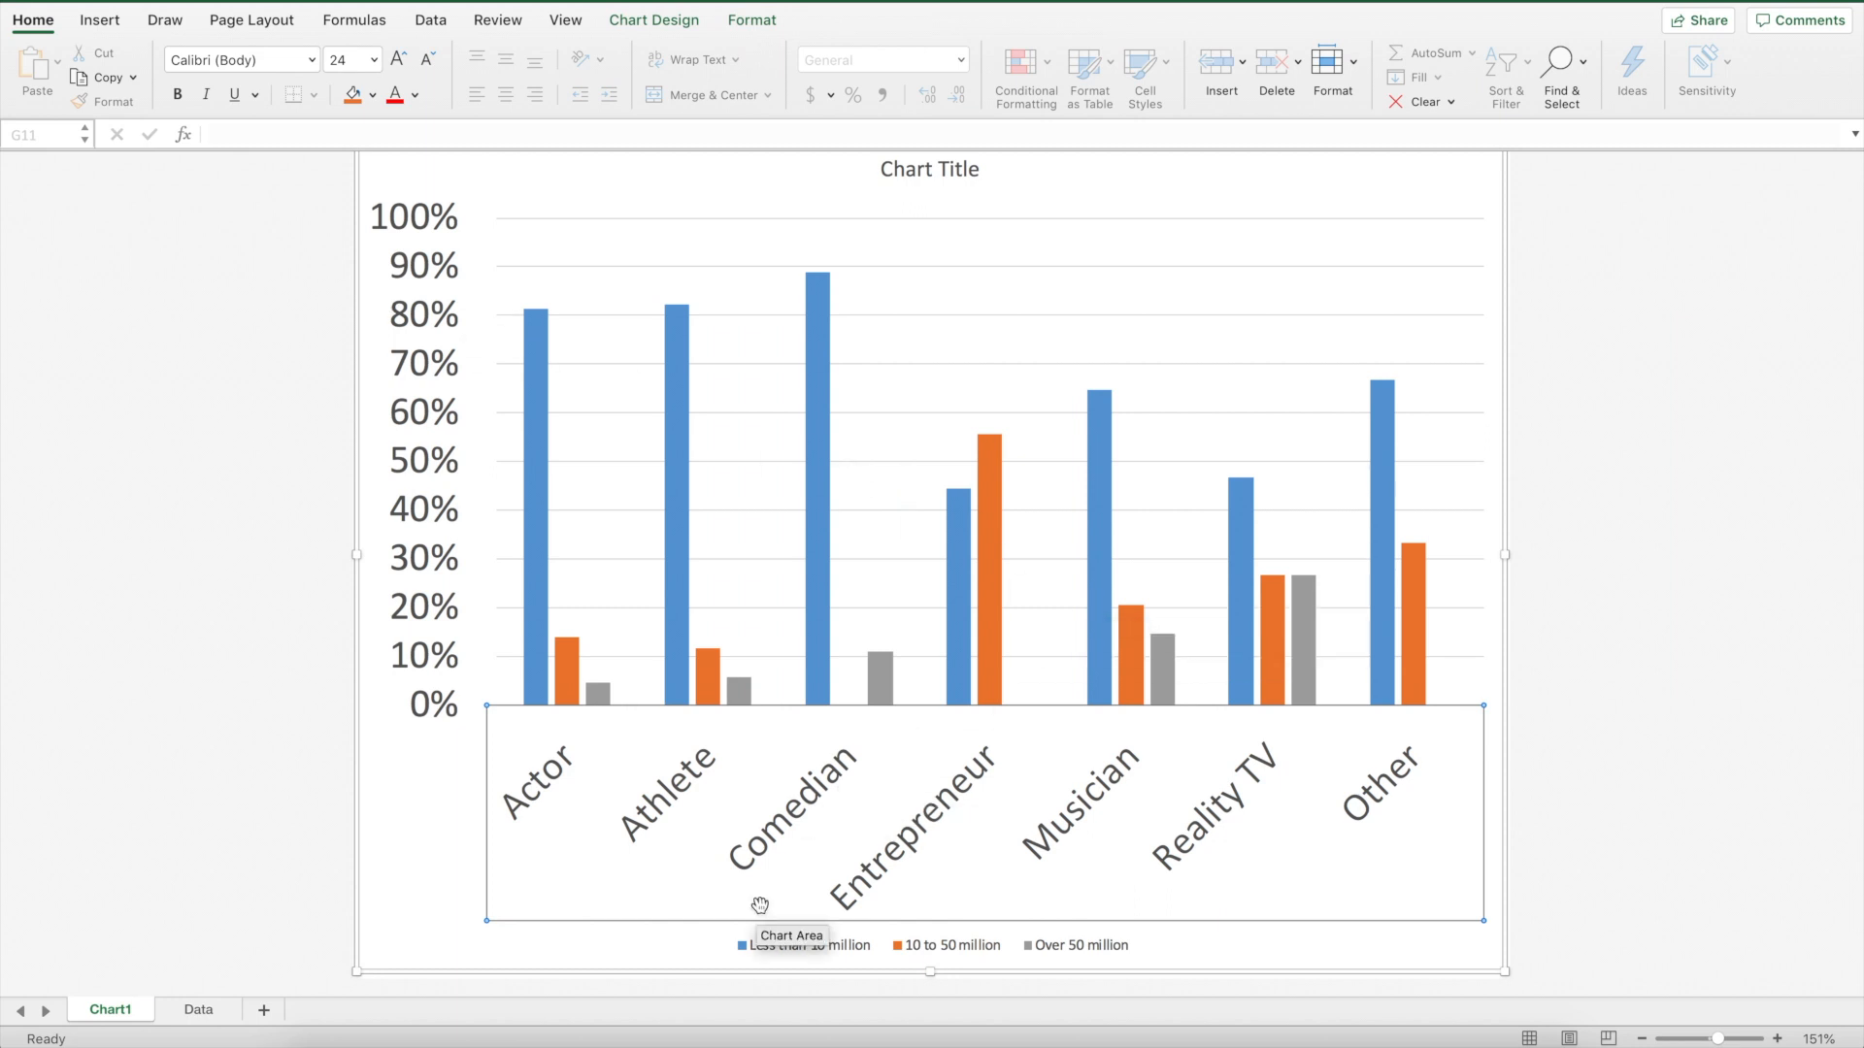
# Set the legend's font size to 24
pyautogui.click(818, 946)
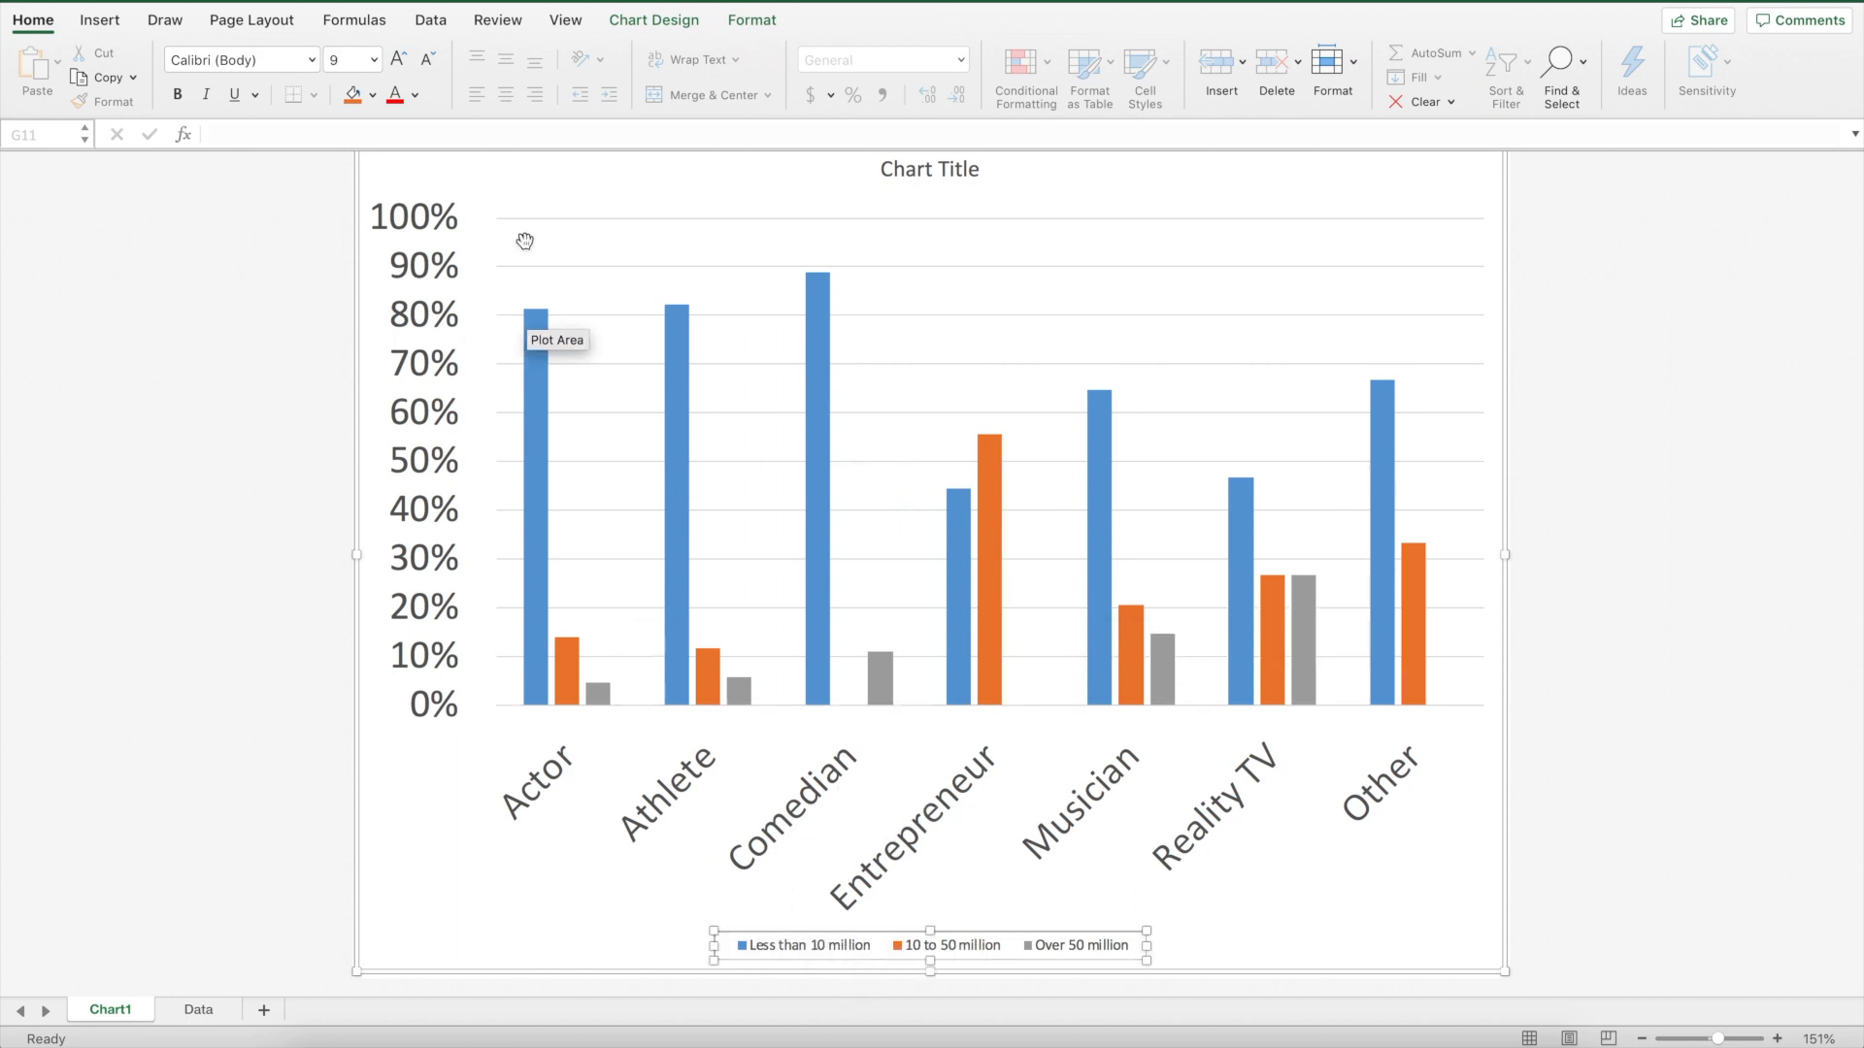
pyautogui.click(374, 60)
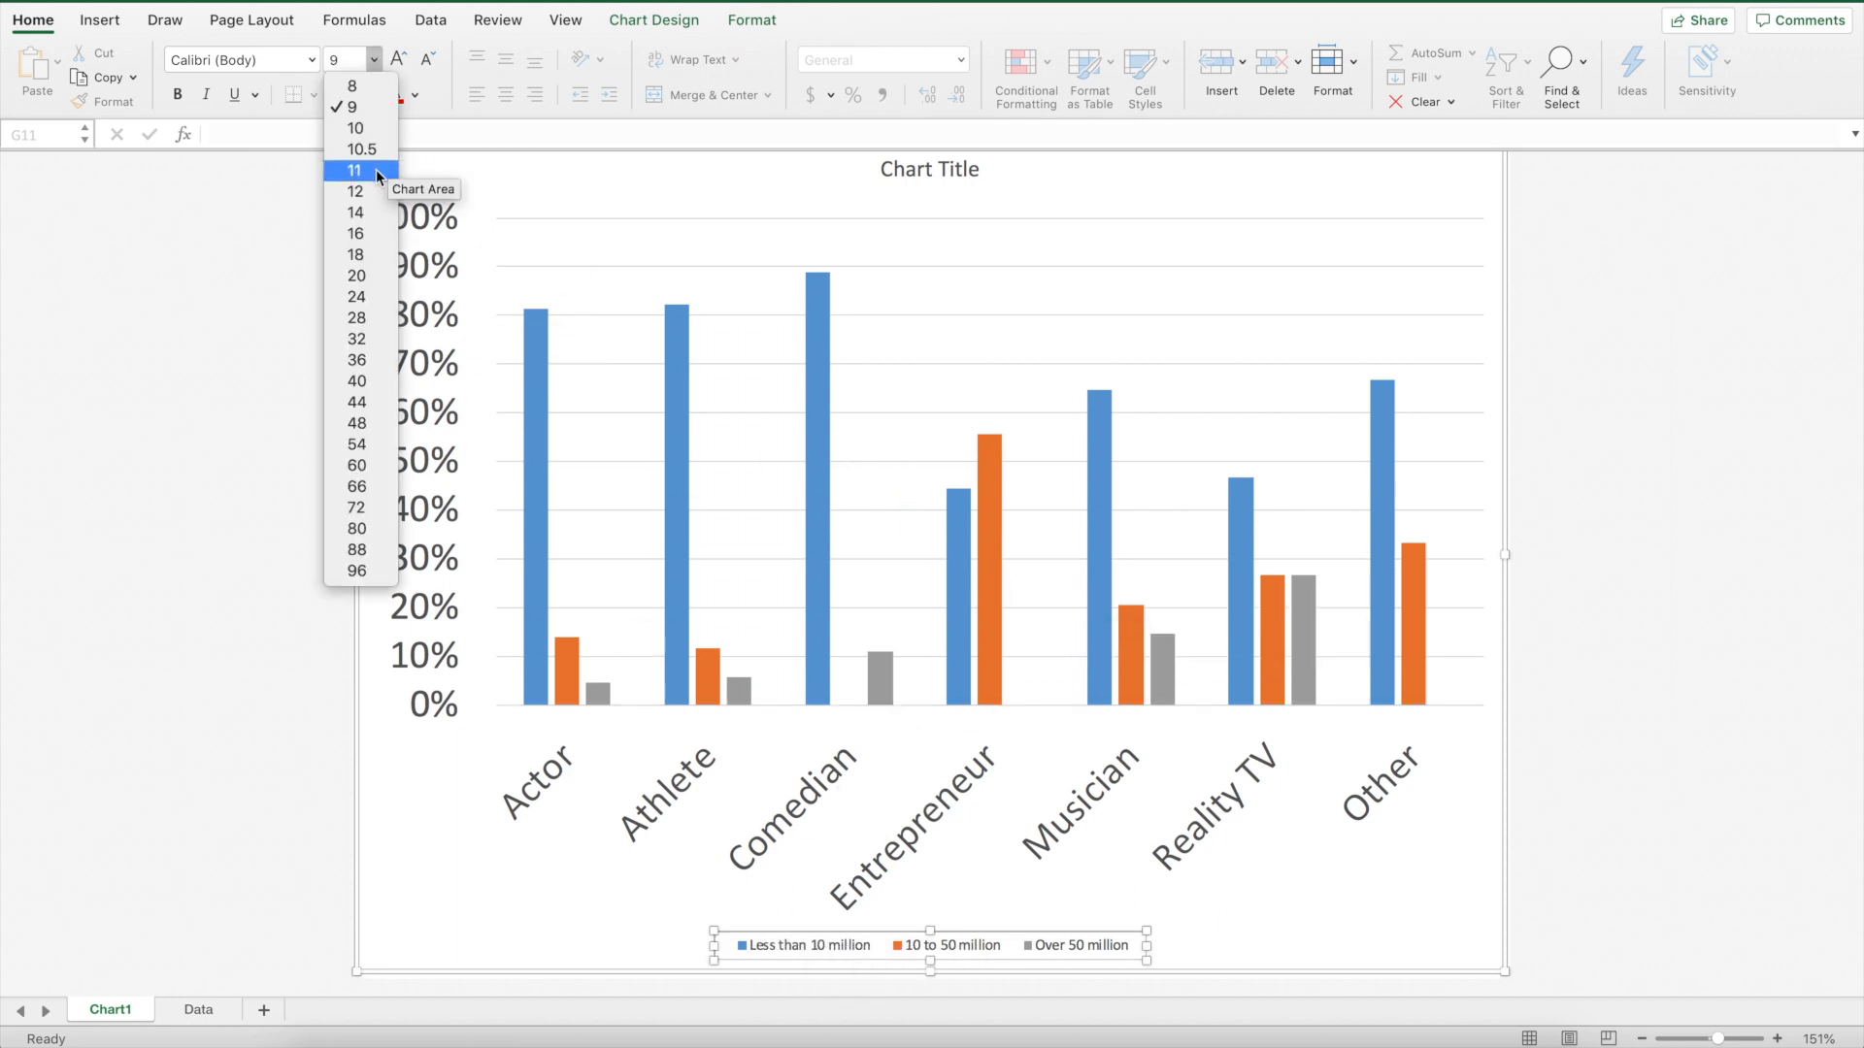
pyautogui.click(379, 297)
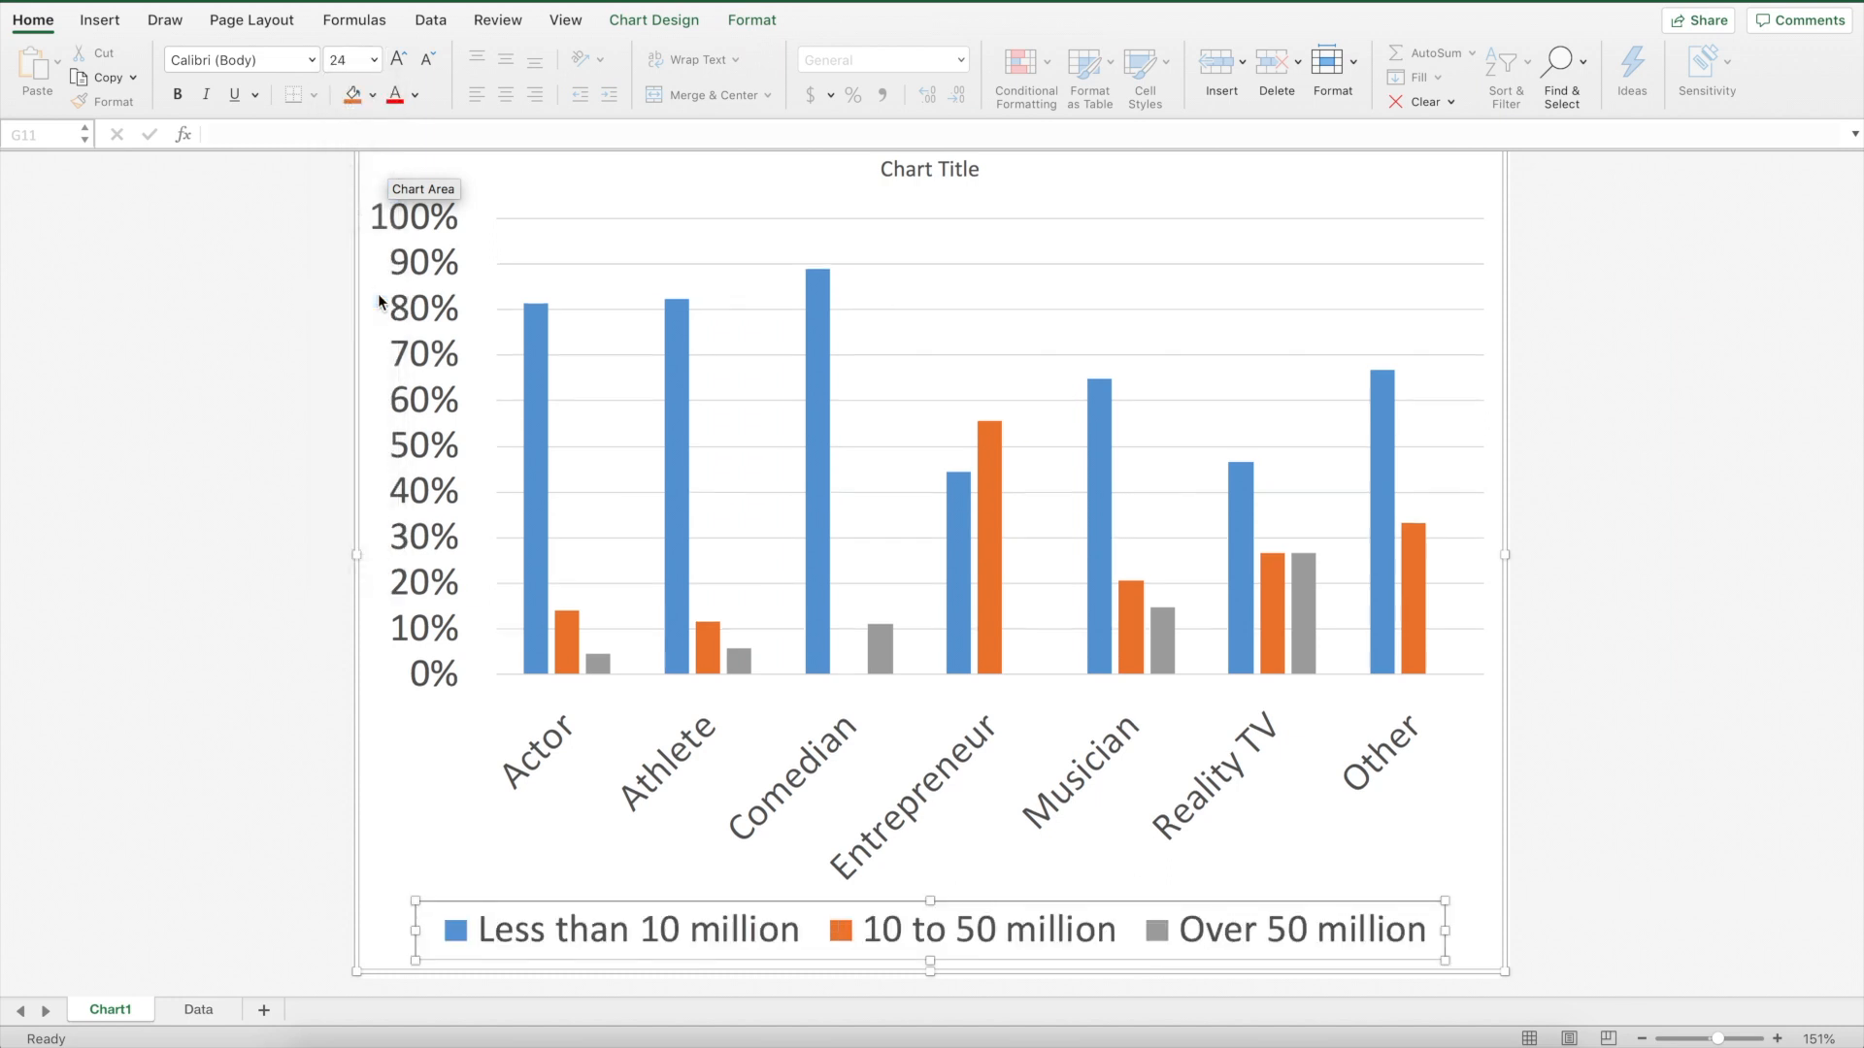
# Set the chart title's font size to 24
pyautogui.click(941, 272)
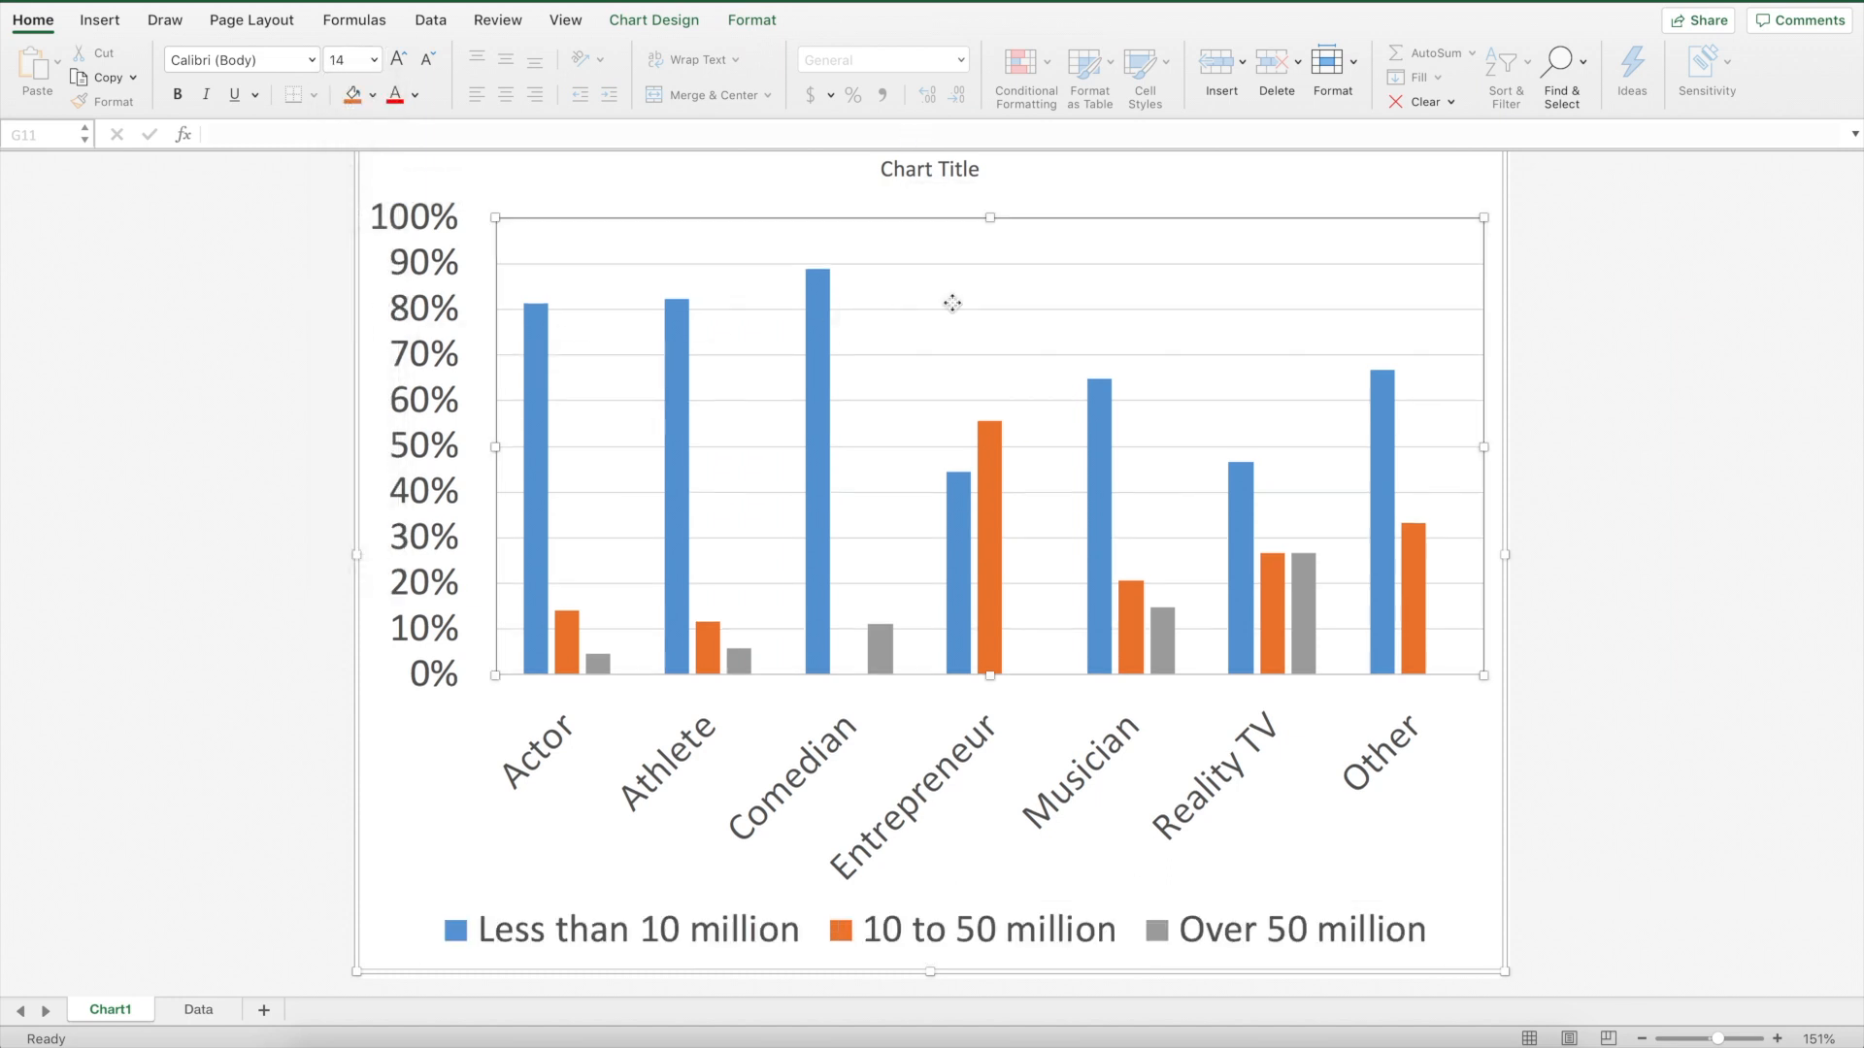
pyautogui.click(934, 170)
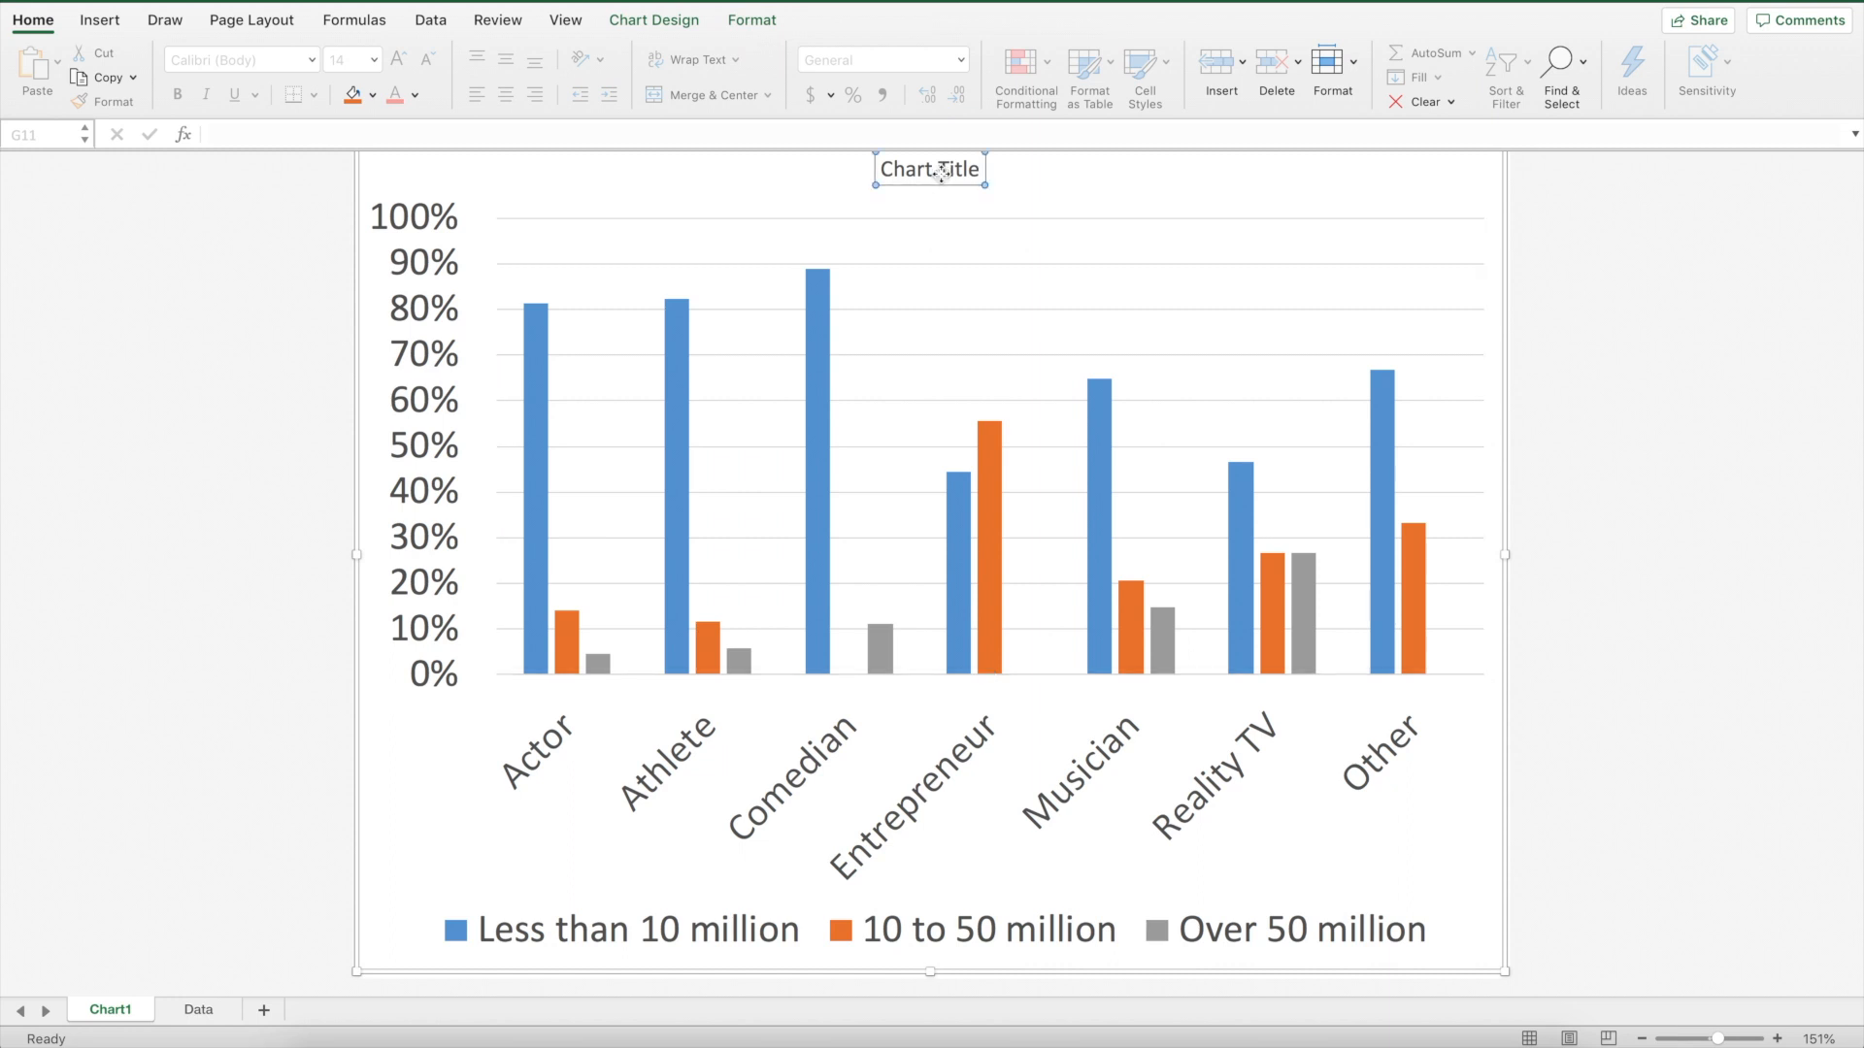
pyautogui.click(33, 21)
pyautogui.click(39, 24)
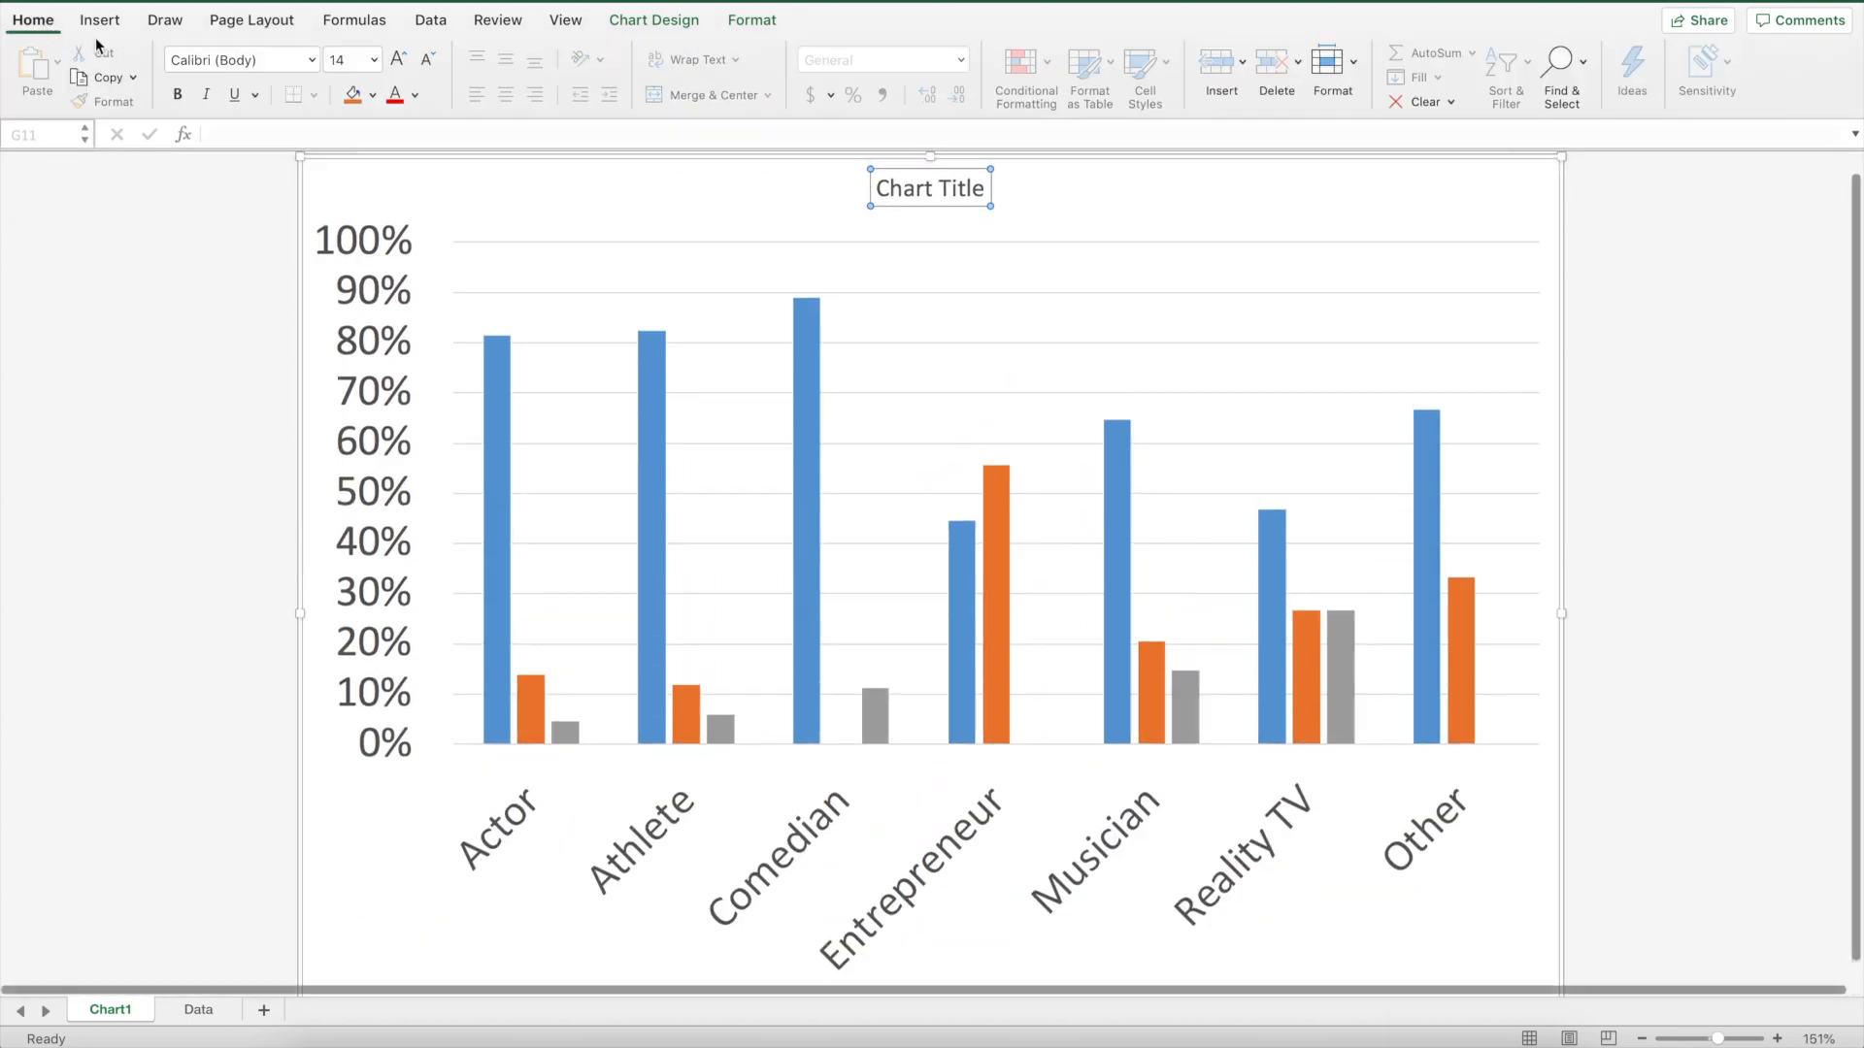
pyautogui.click(374, 59)
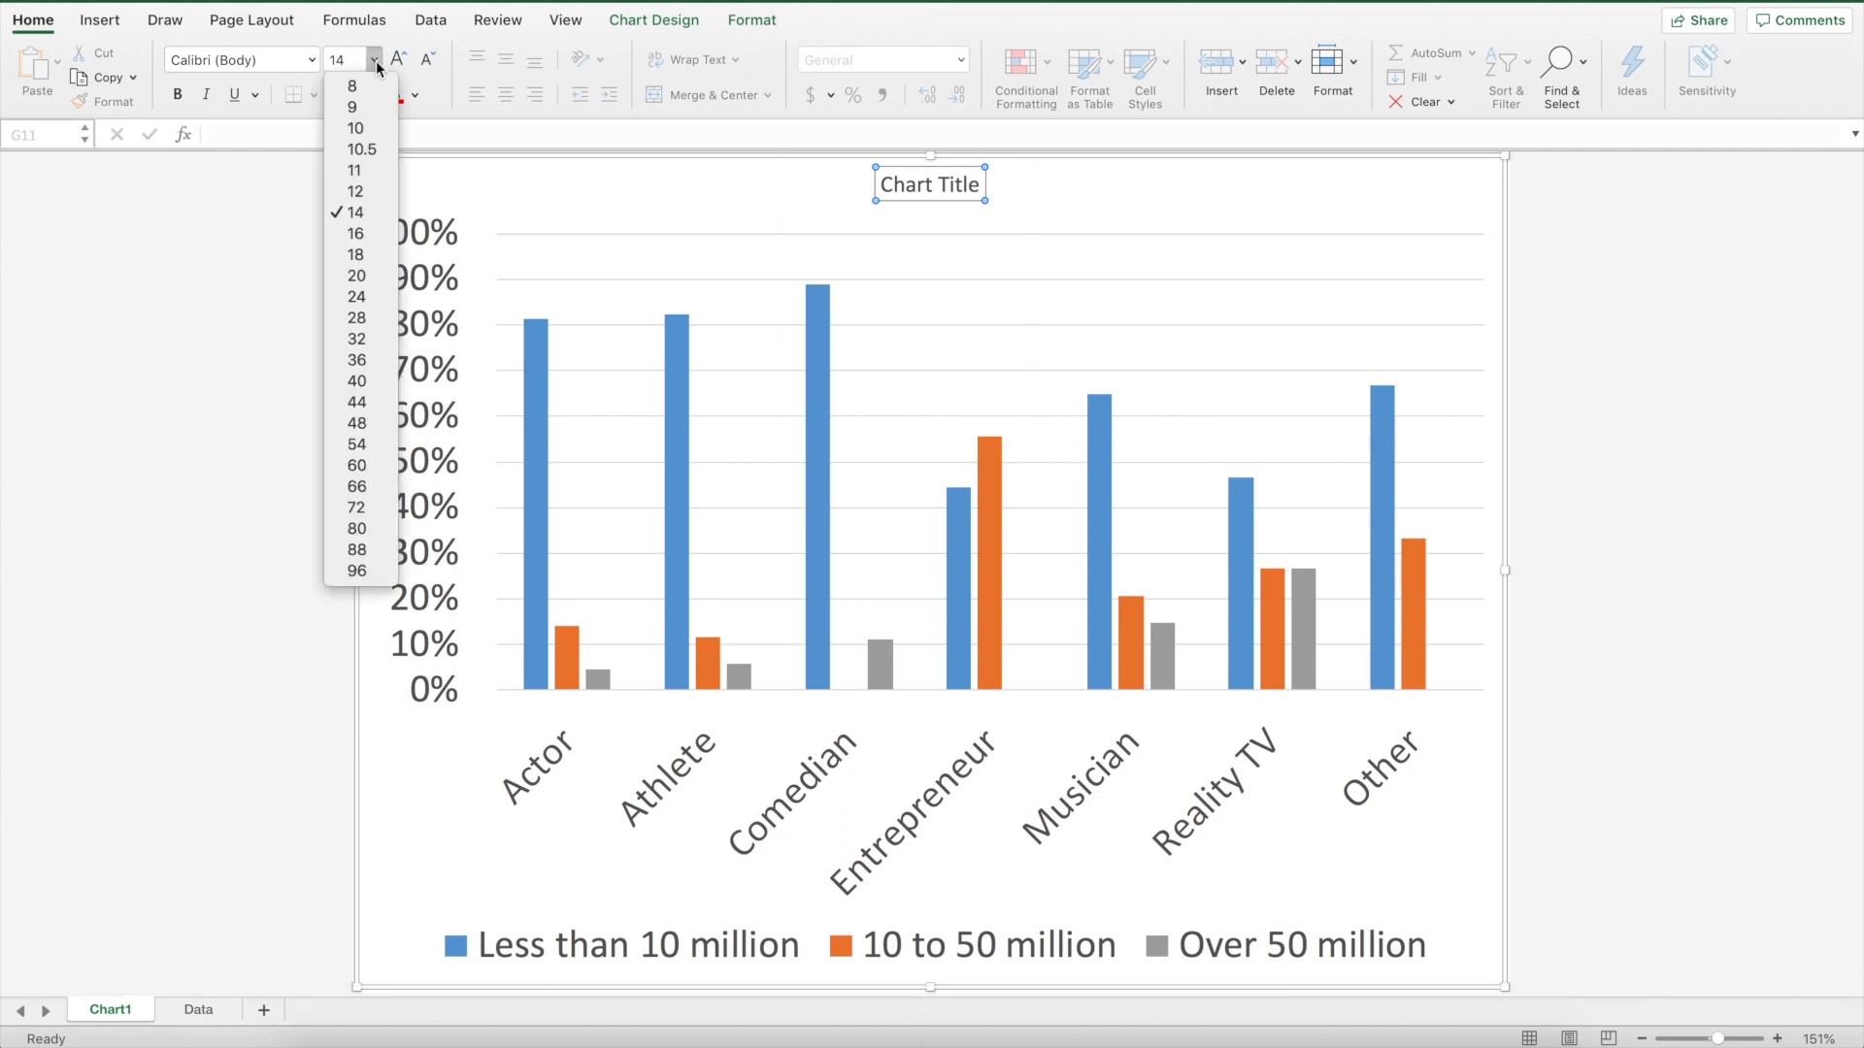
pyautogui.click(363, 297)
# Rename the chart title to "Celebrity Type and Instagram Followers (n=150)"
pyautogui.click(908, 194)
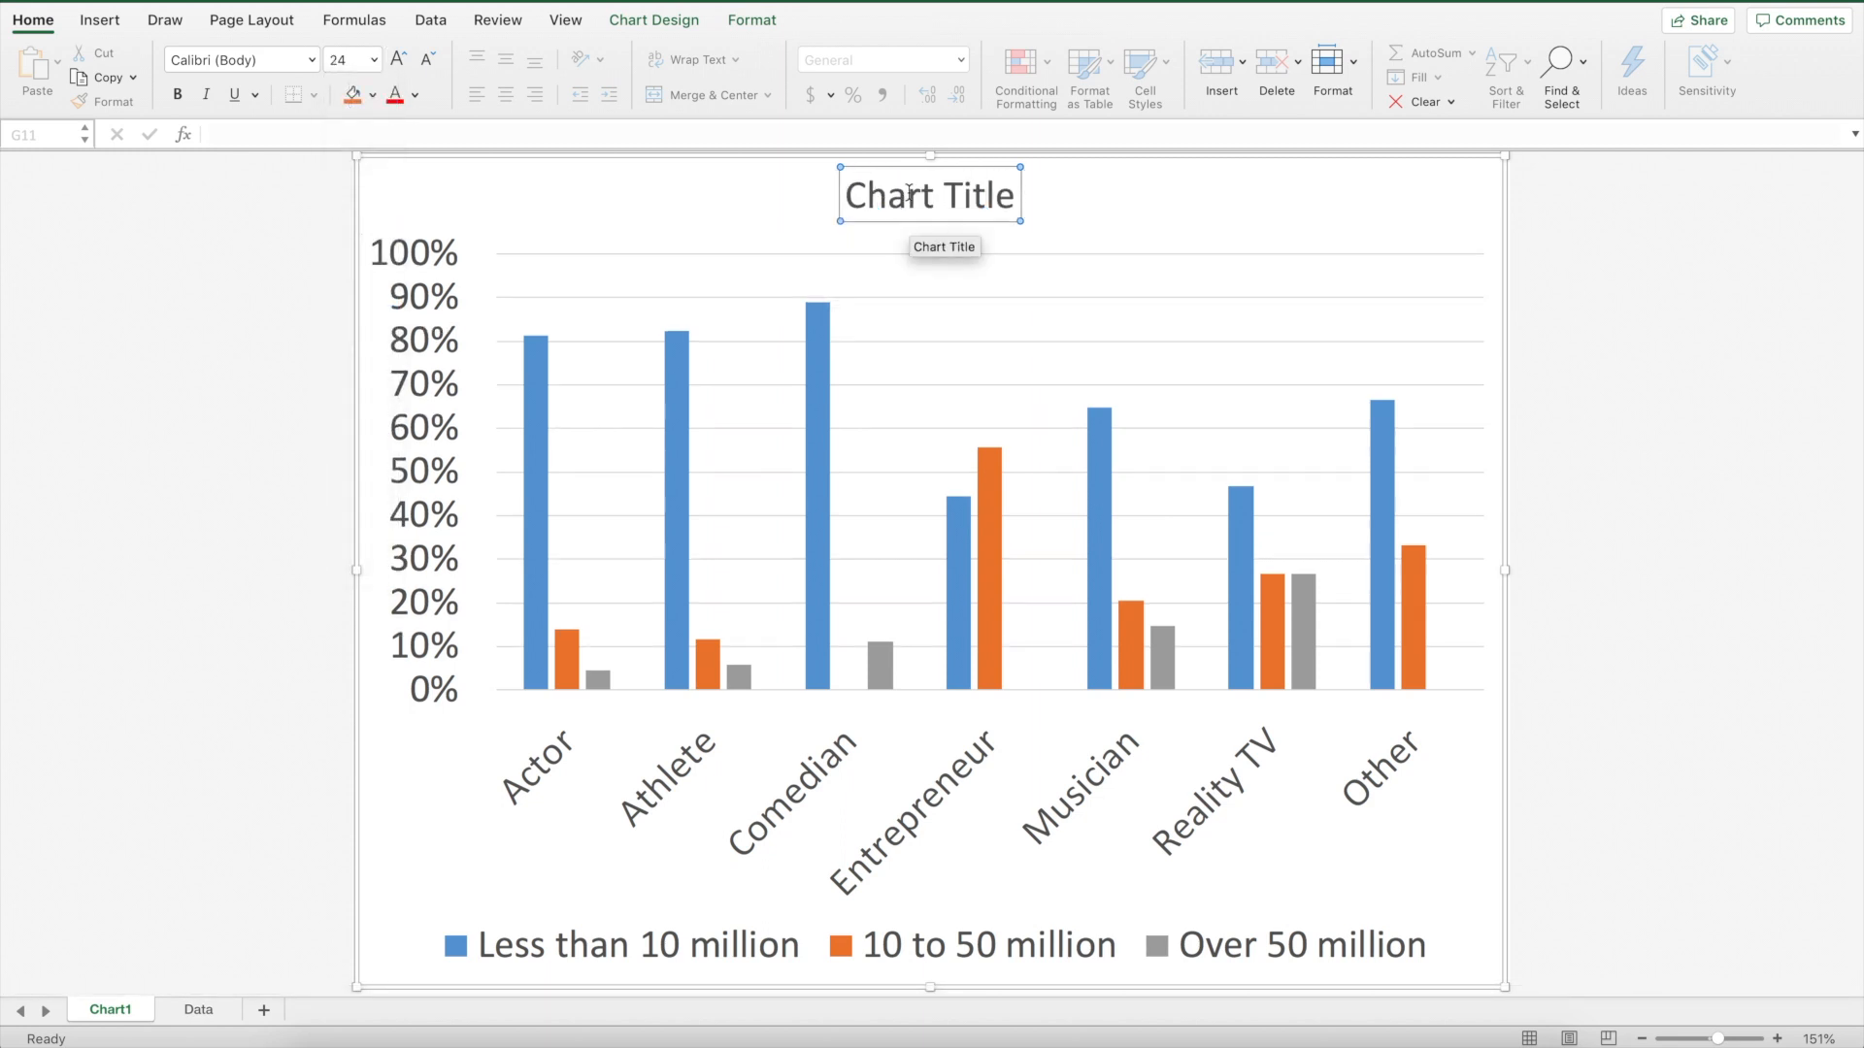
pyautogui.moveTo(867, 194); pyautogui.dragTo(994, 197)
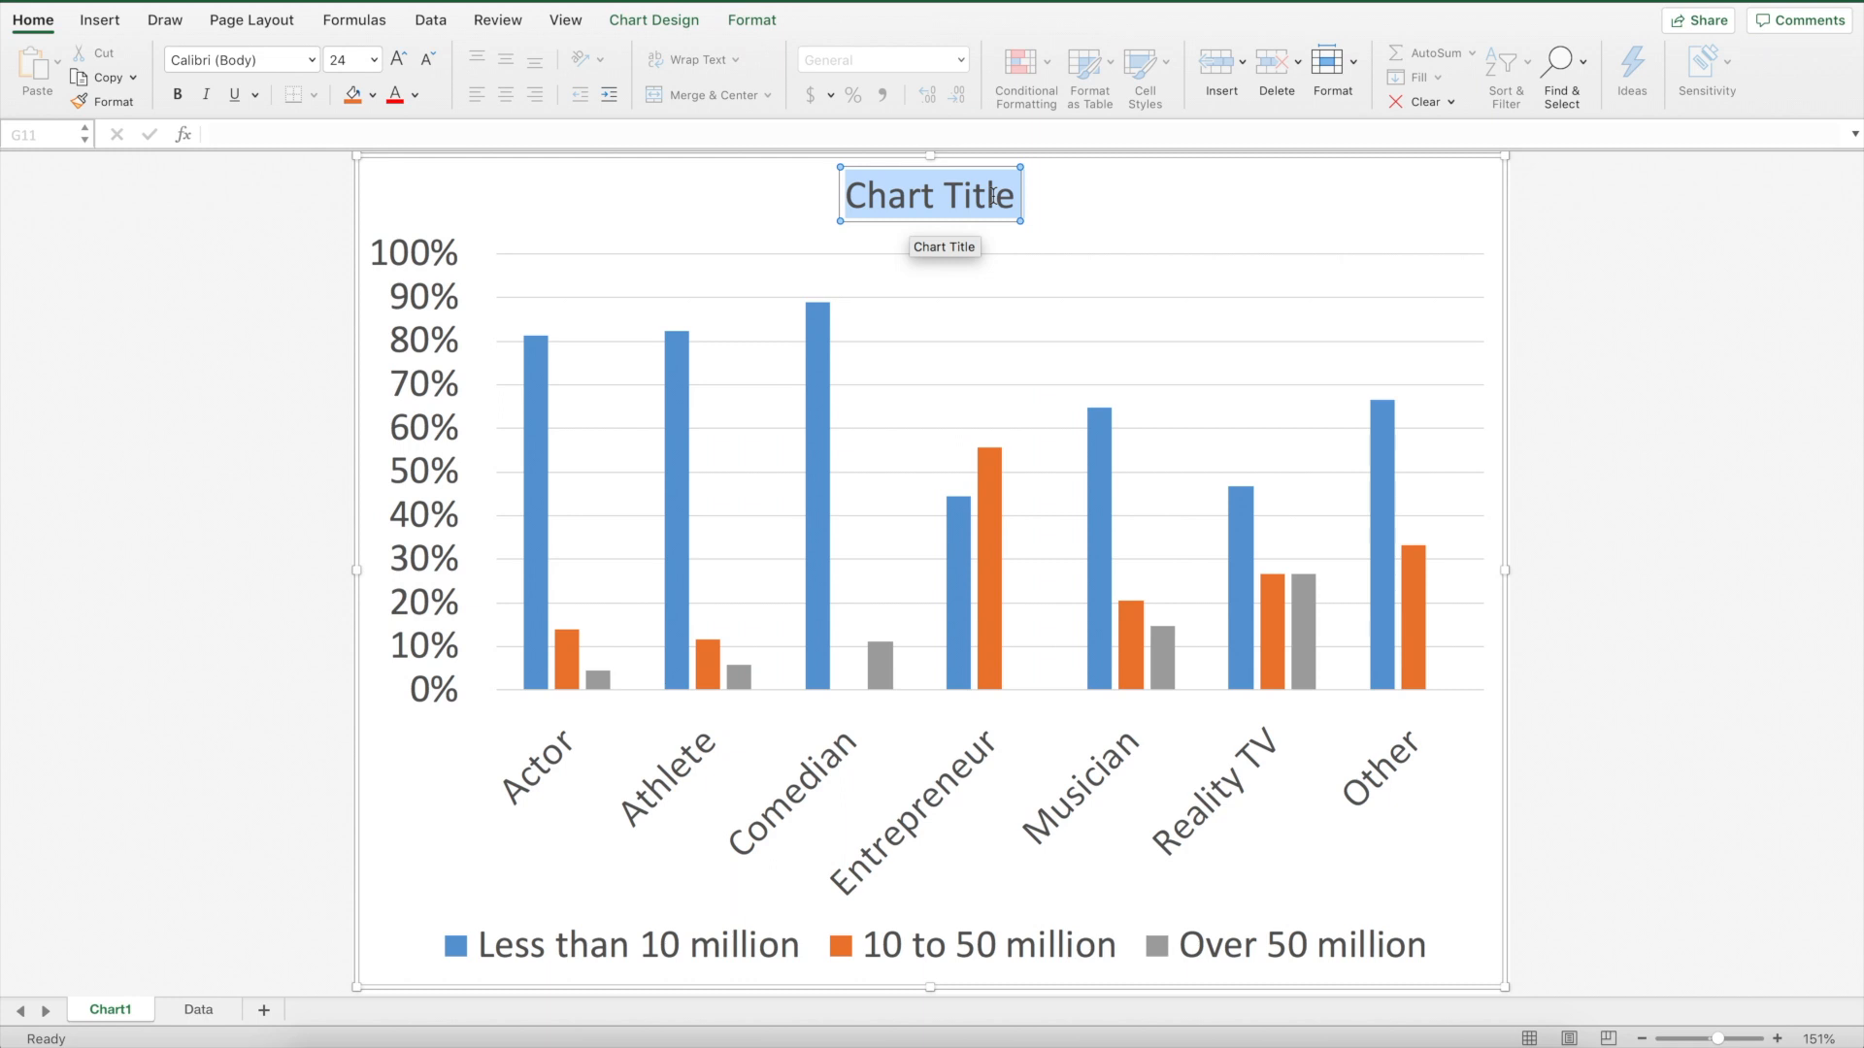
pyautogui.write('Celebrity Ty')
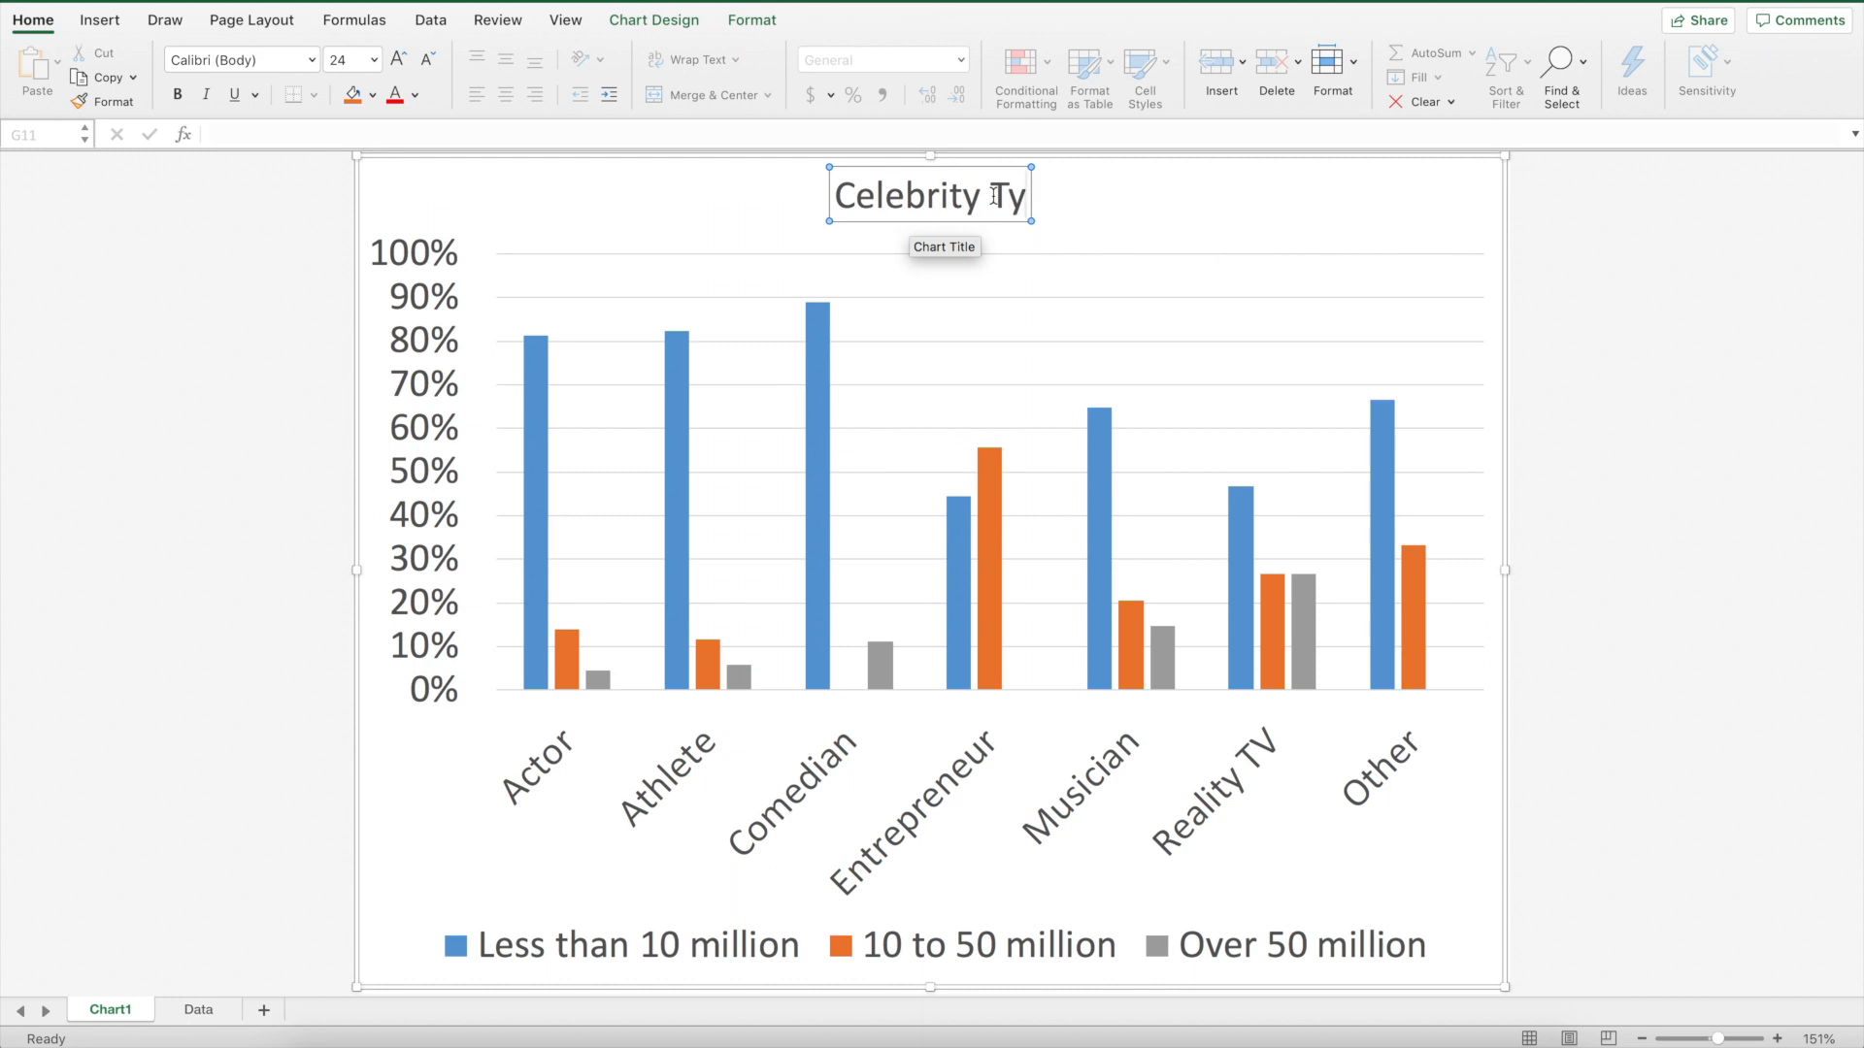
pyautogui.write('pe')
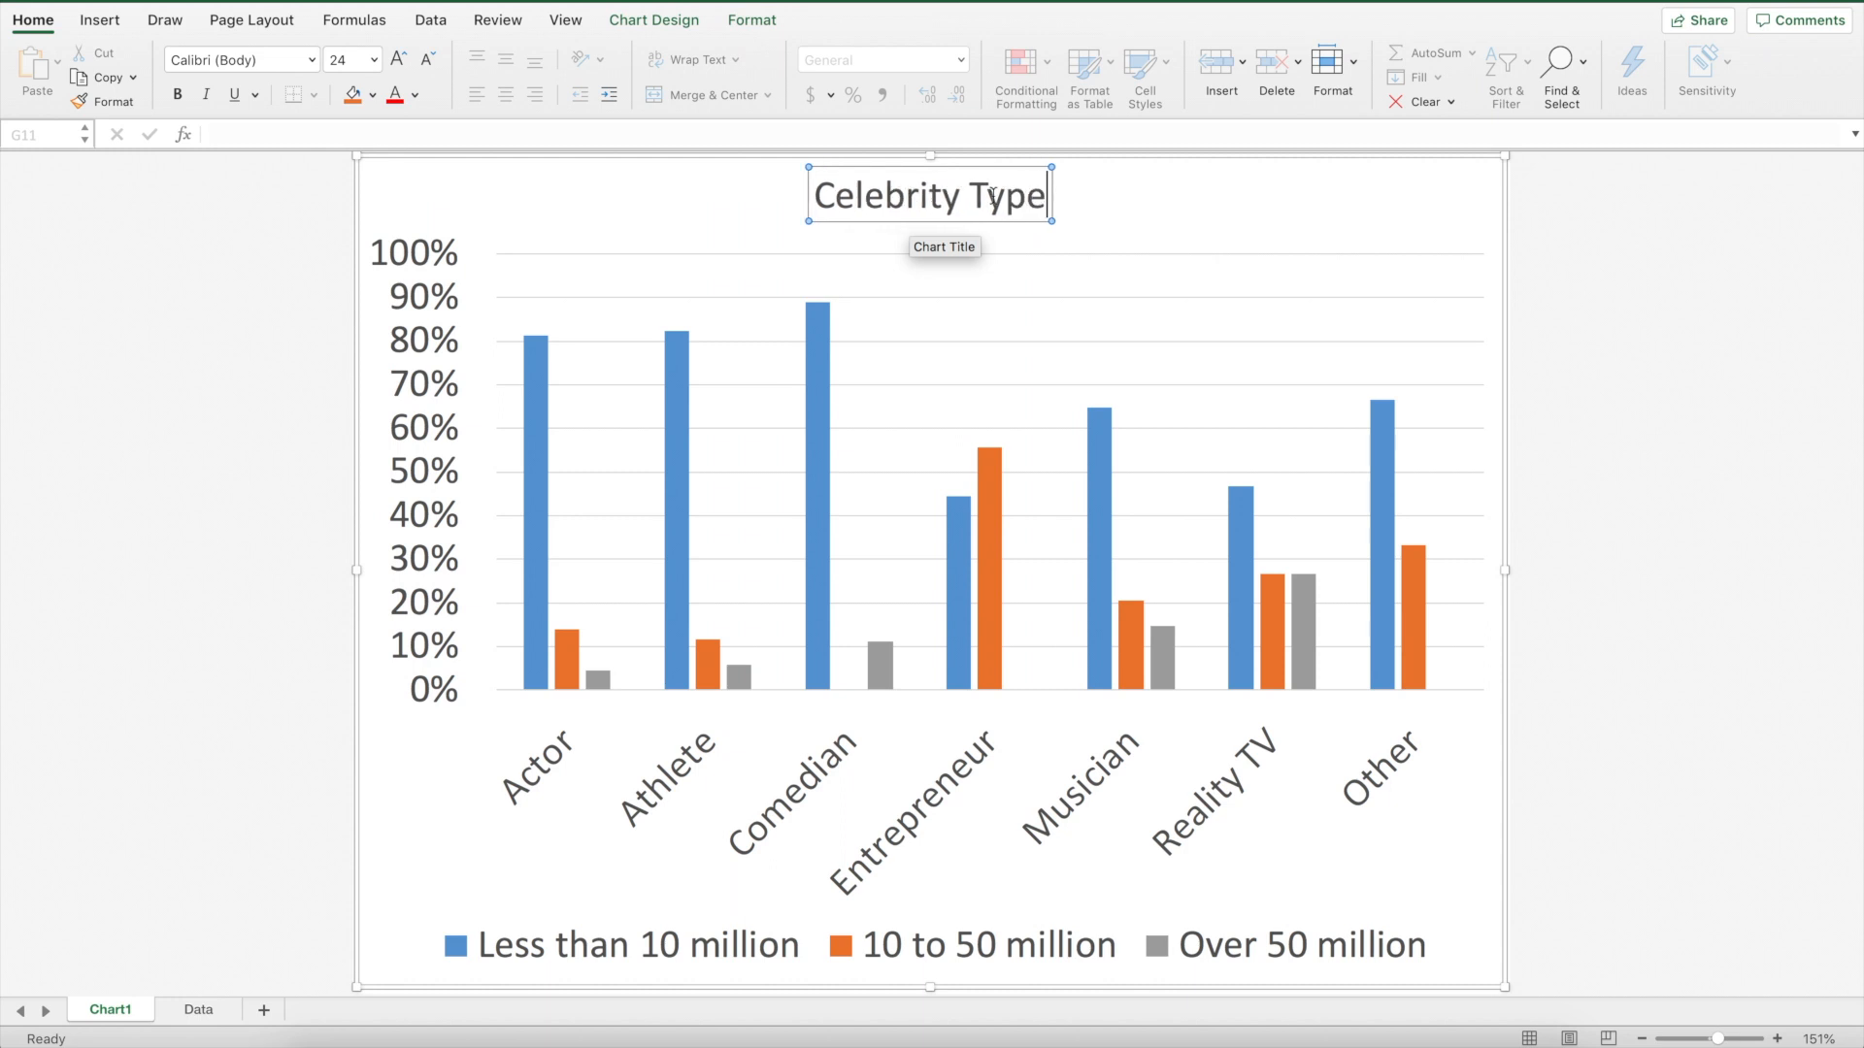
pyautogui.write('and INst')
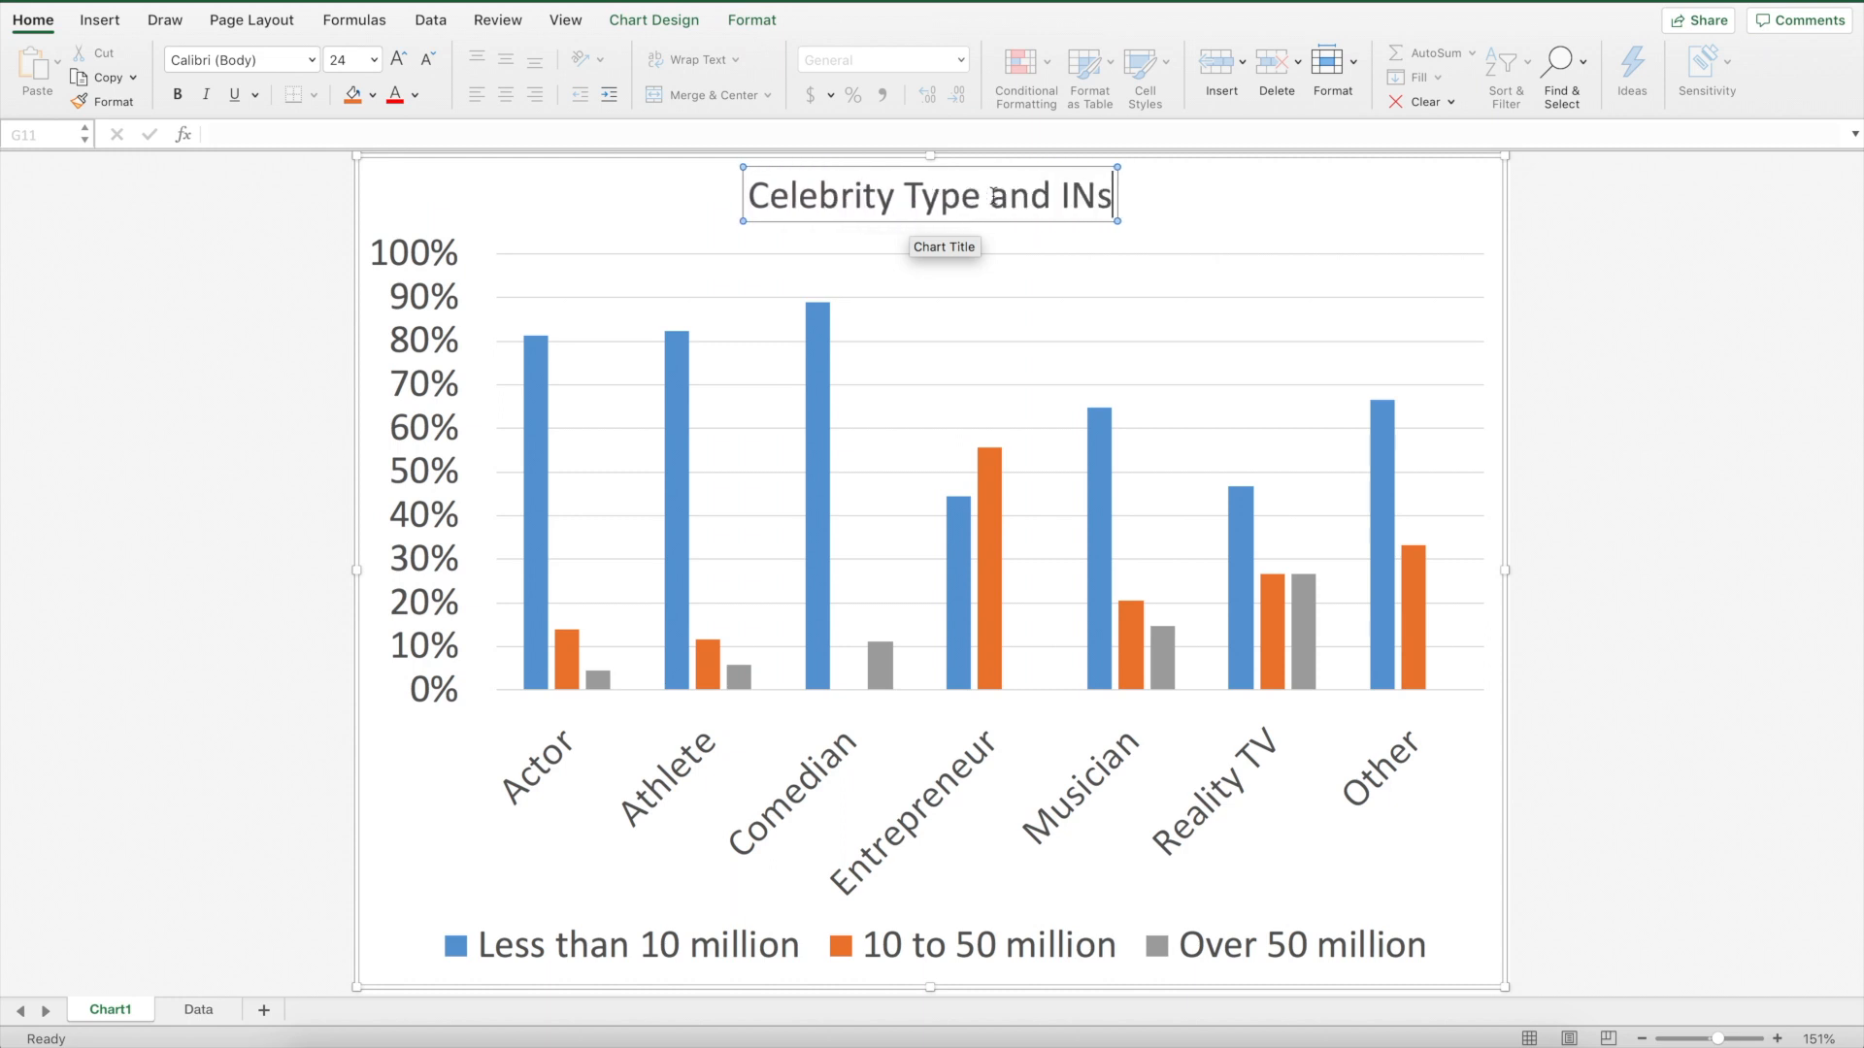
pyautogui.press('BackSpace')
pyautogui.press('BackSpace')
pyautogui.press('BackSpace')
pyautogui.write('n')
pyautogui.write('stagram')
pyautogui.write(' C')
pyautogui.press('BackSpace')
pyautogui.write('Followers (')
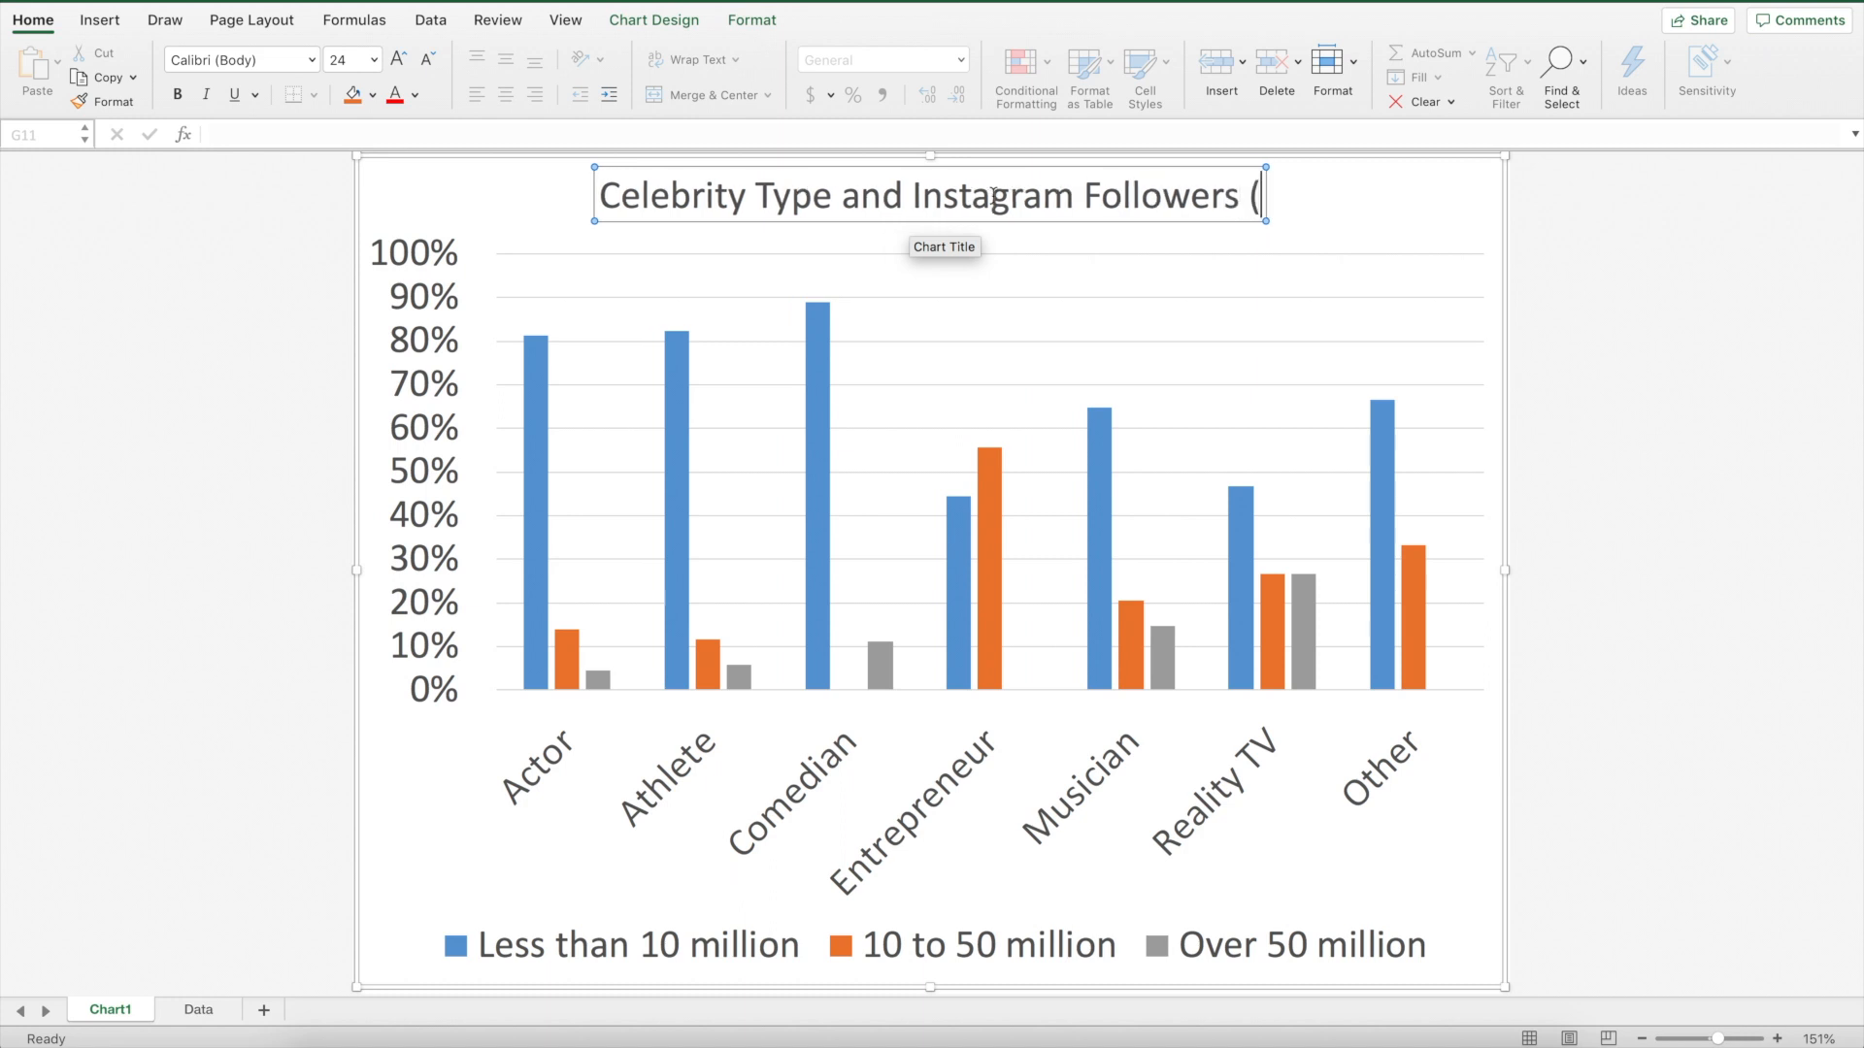
pyautogui.write('n=150')
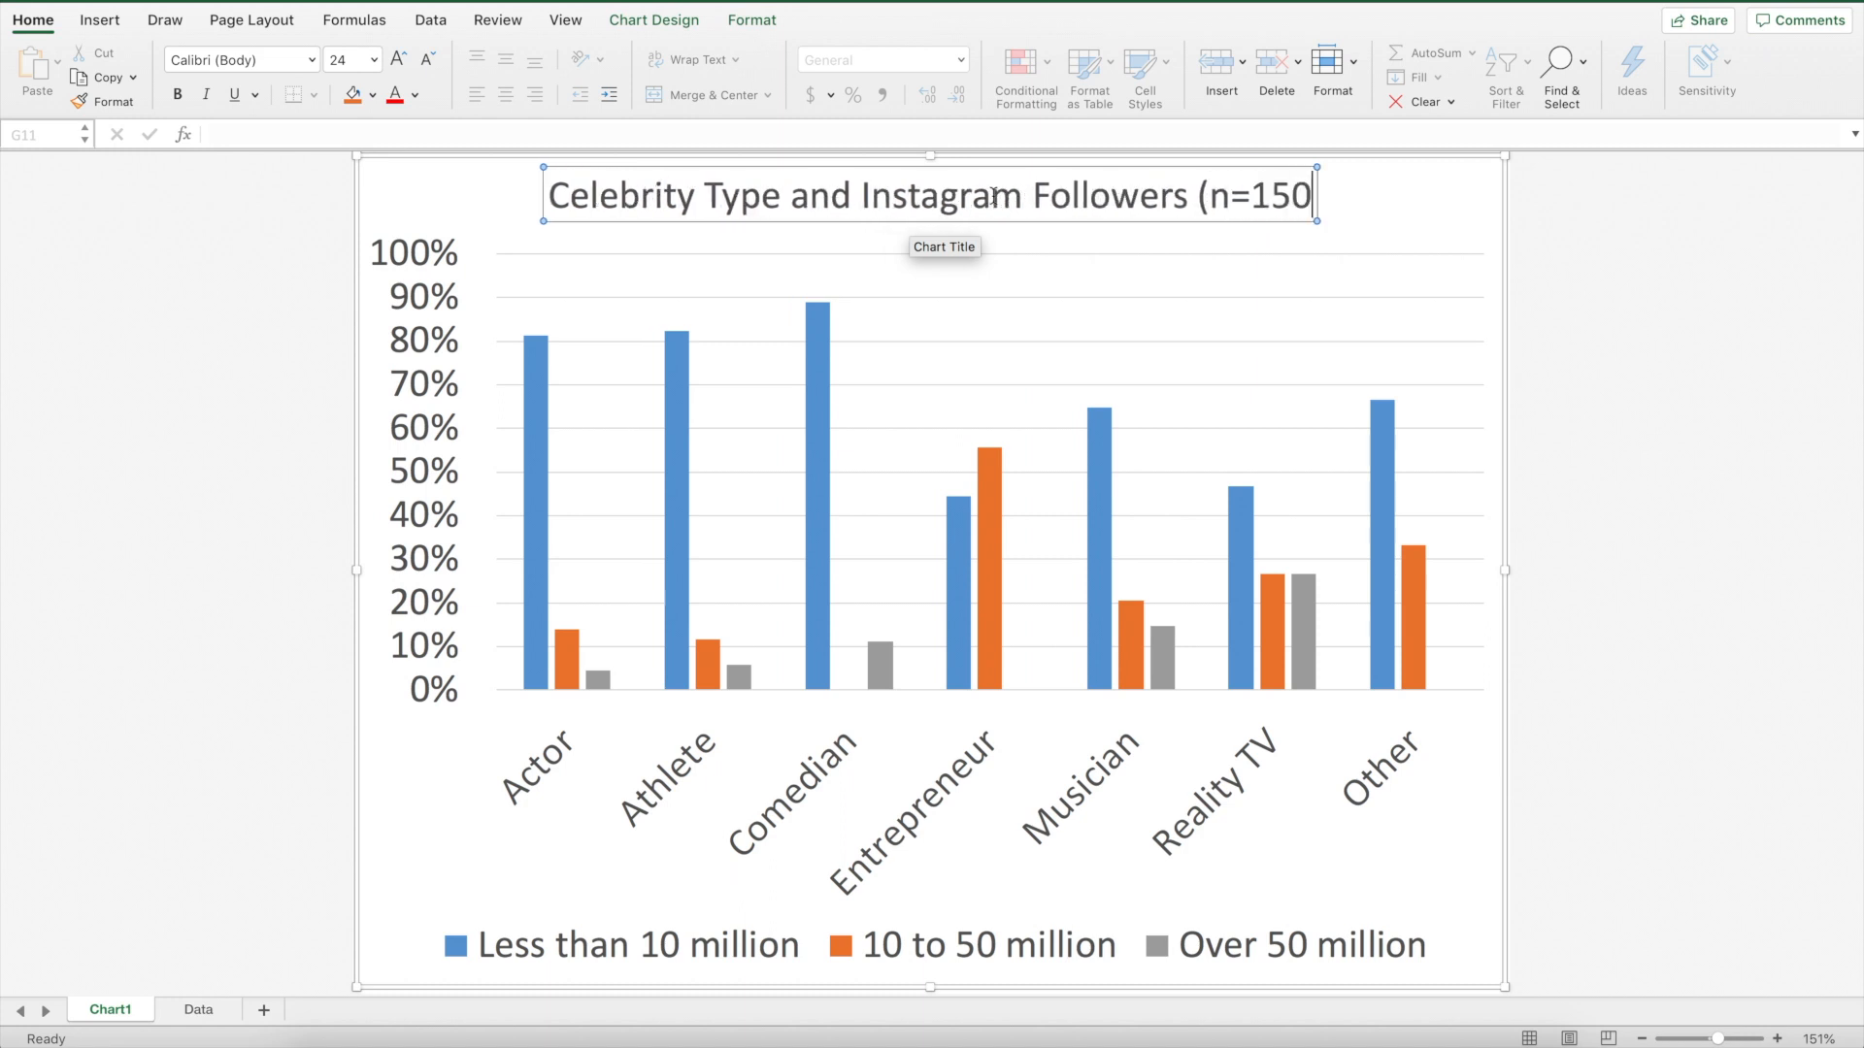
pyautogui.write(')')
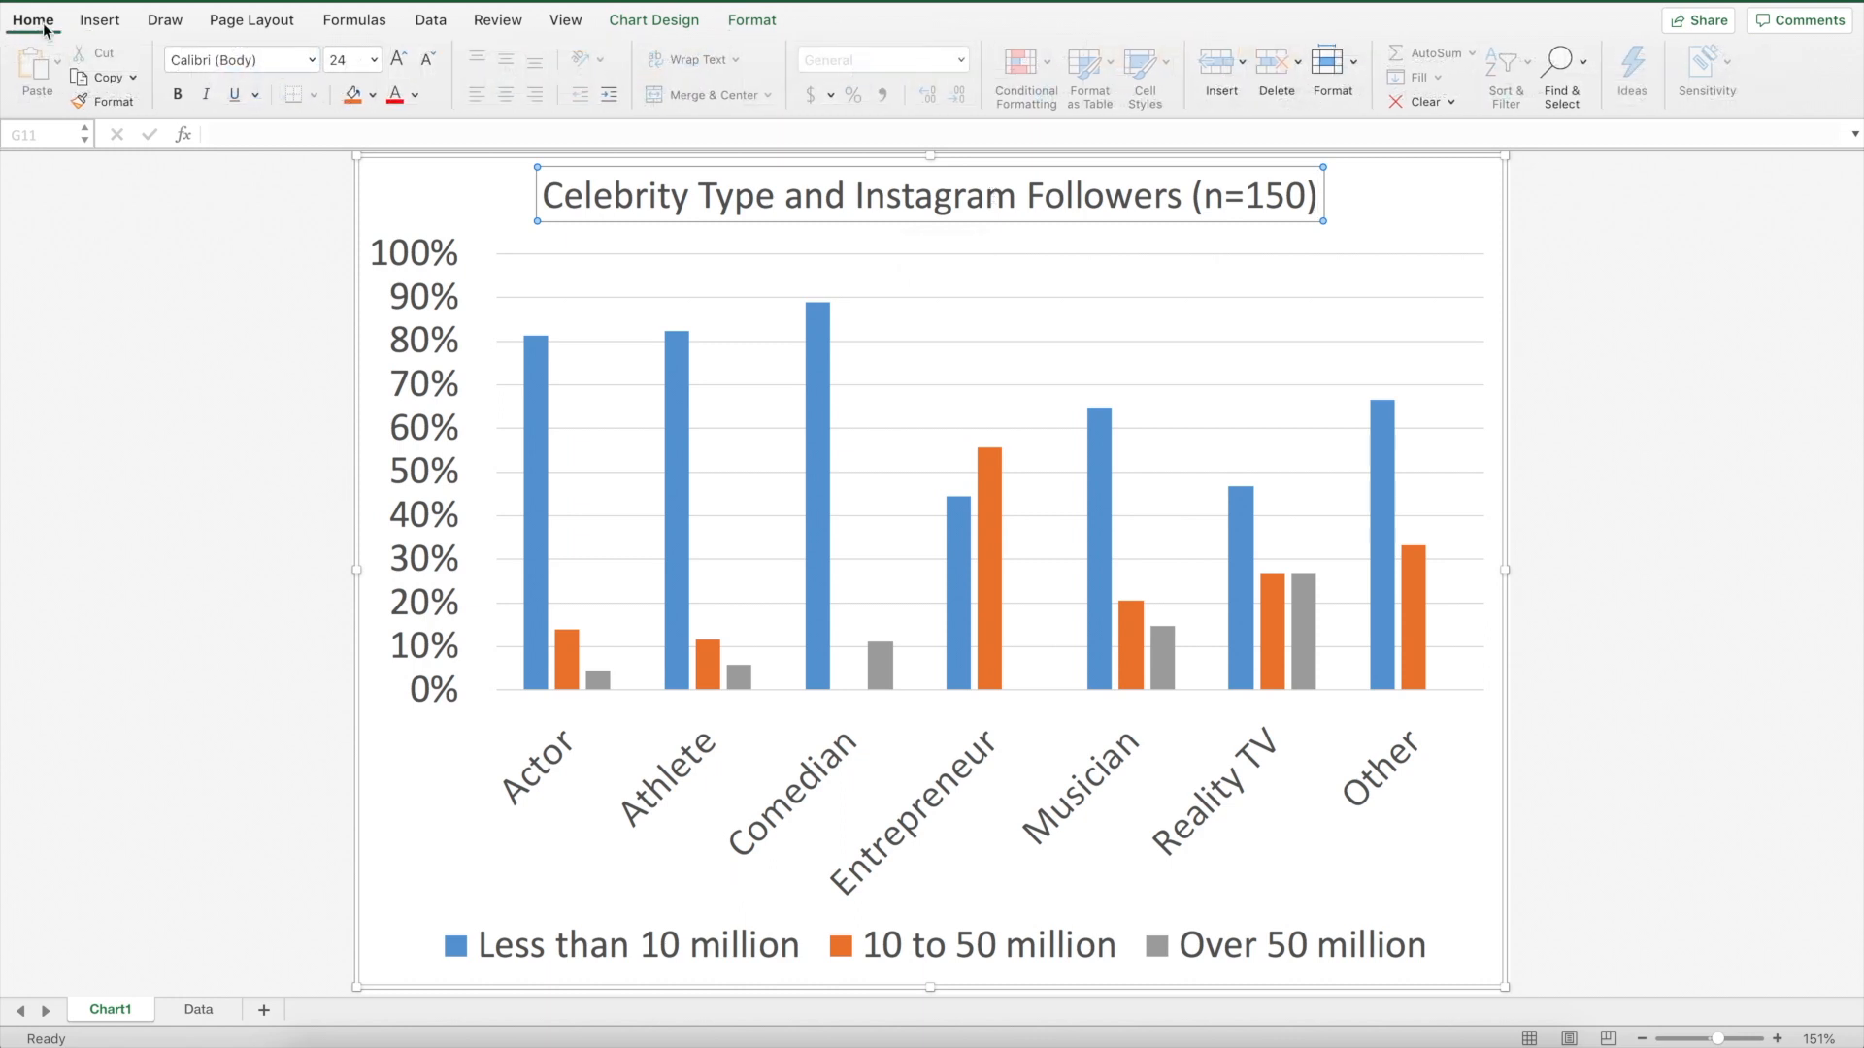
# Add a primary vertical axis title to the chart
pyautogui.click(654, 23)
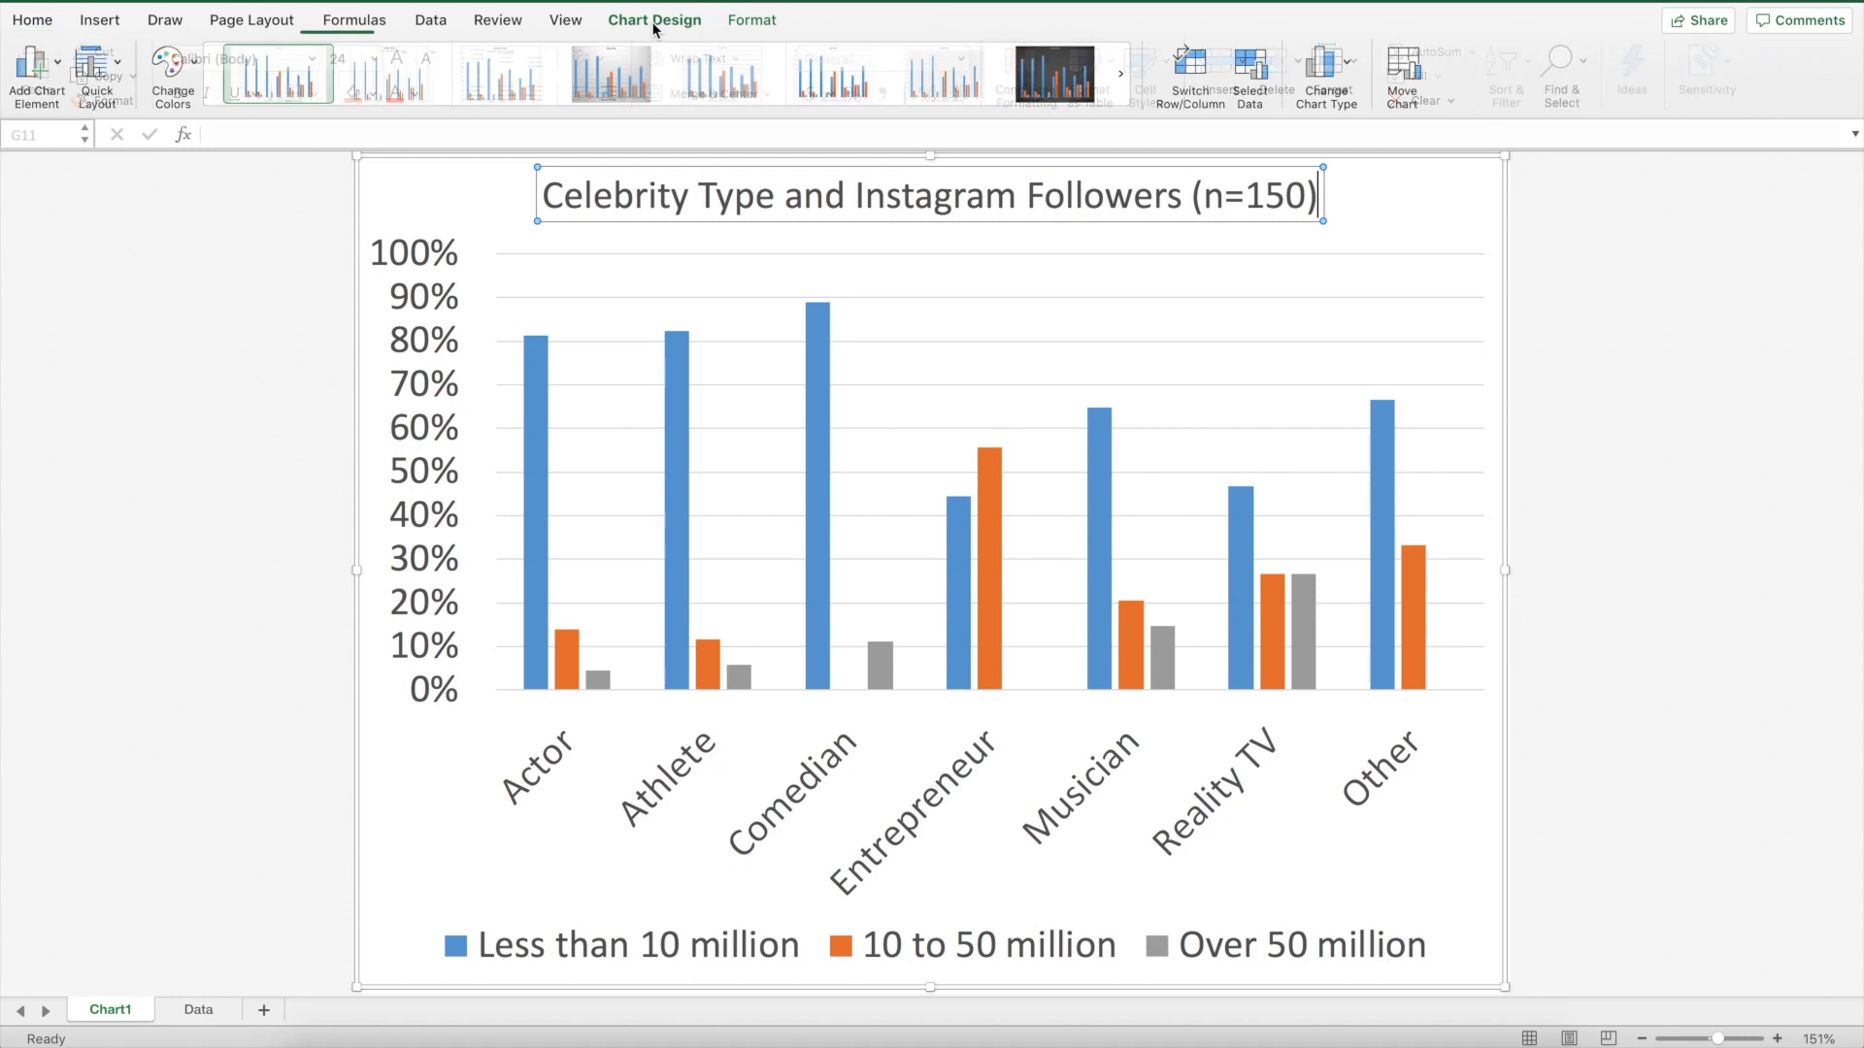
pyautogui.click(63, 66)
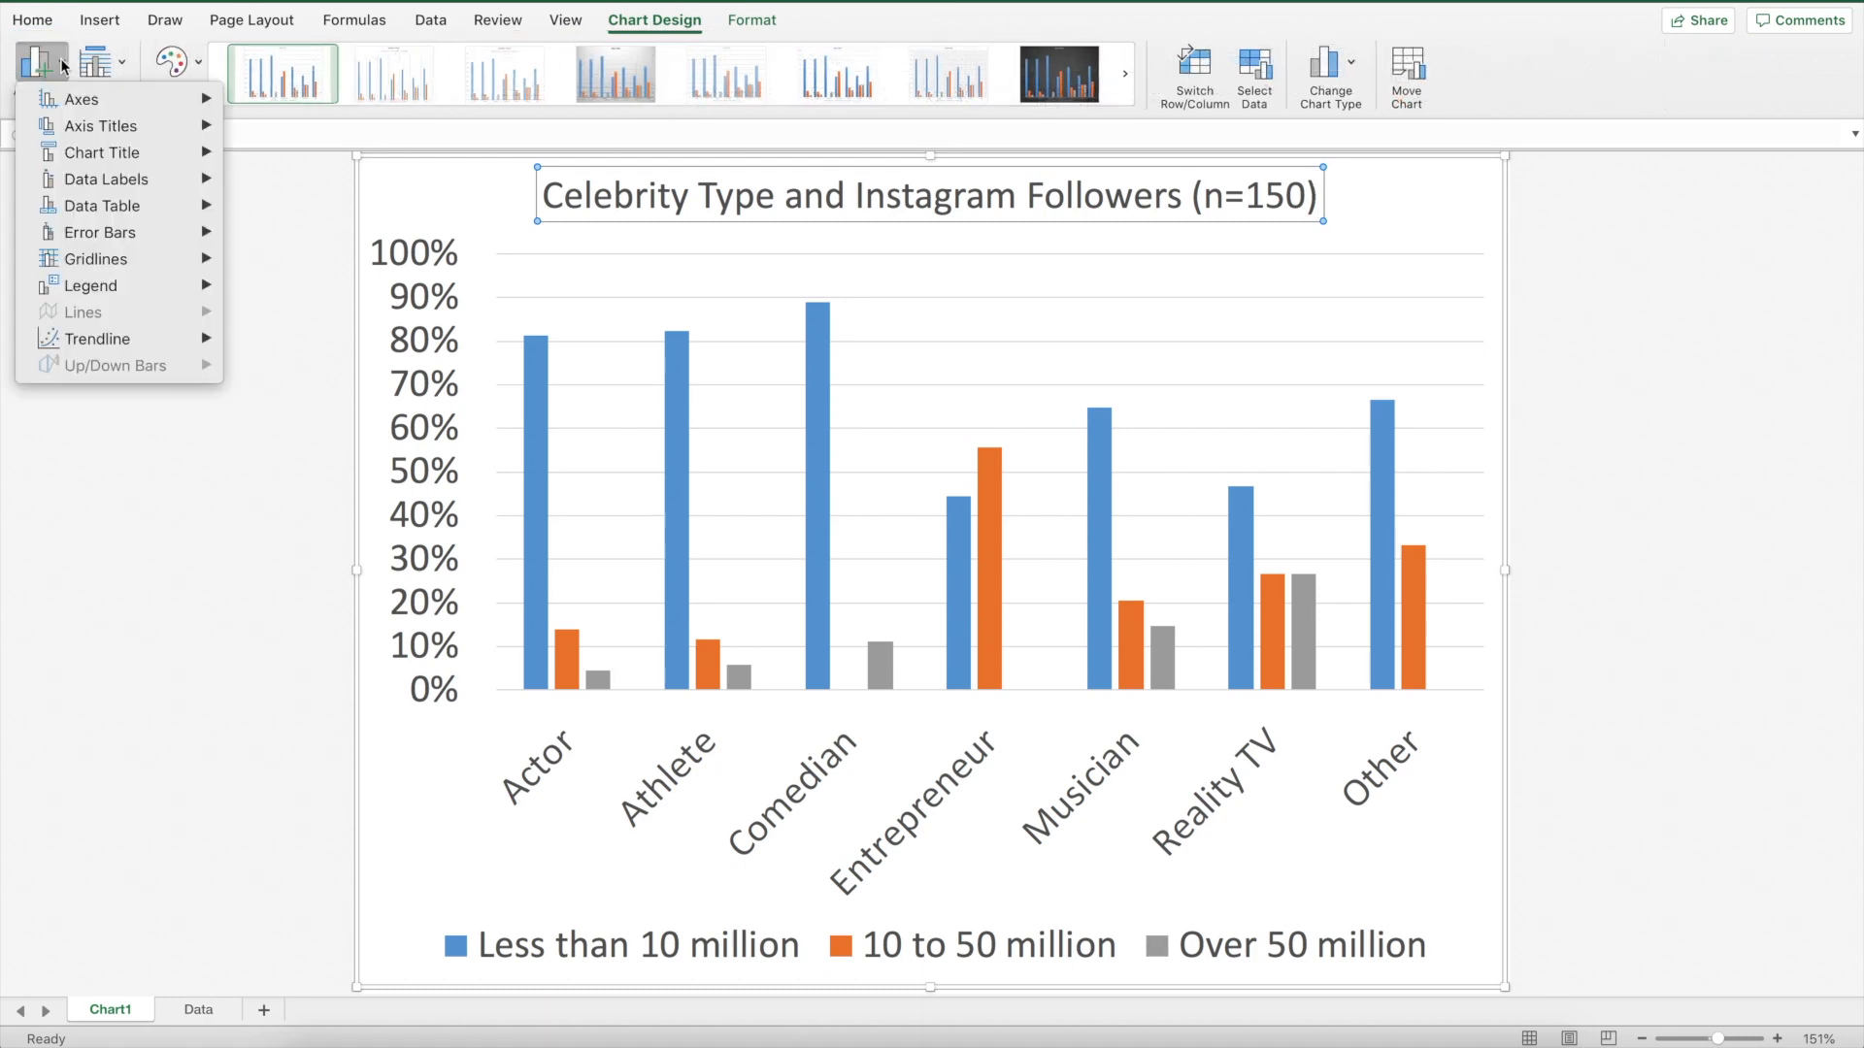
pyautogui.moveTo(101, 130)
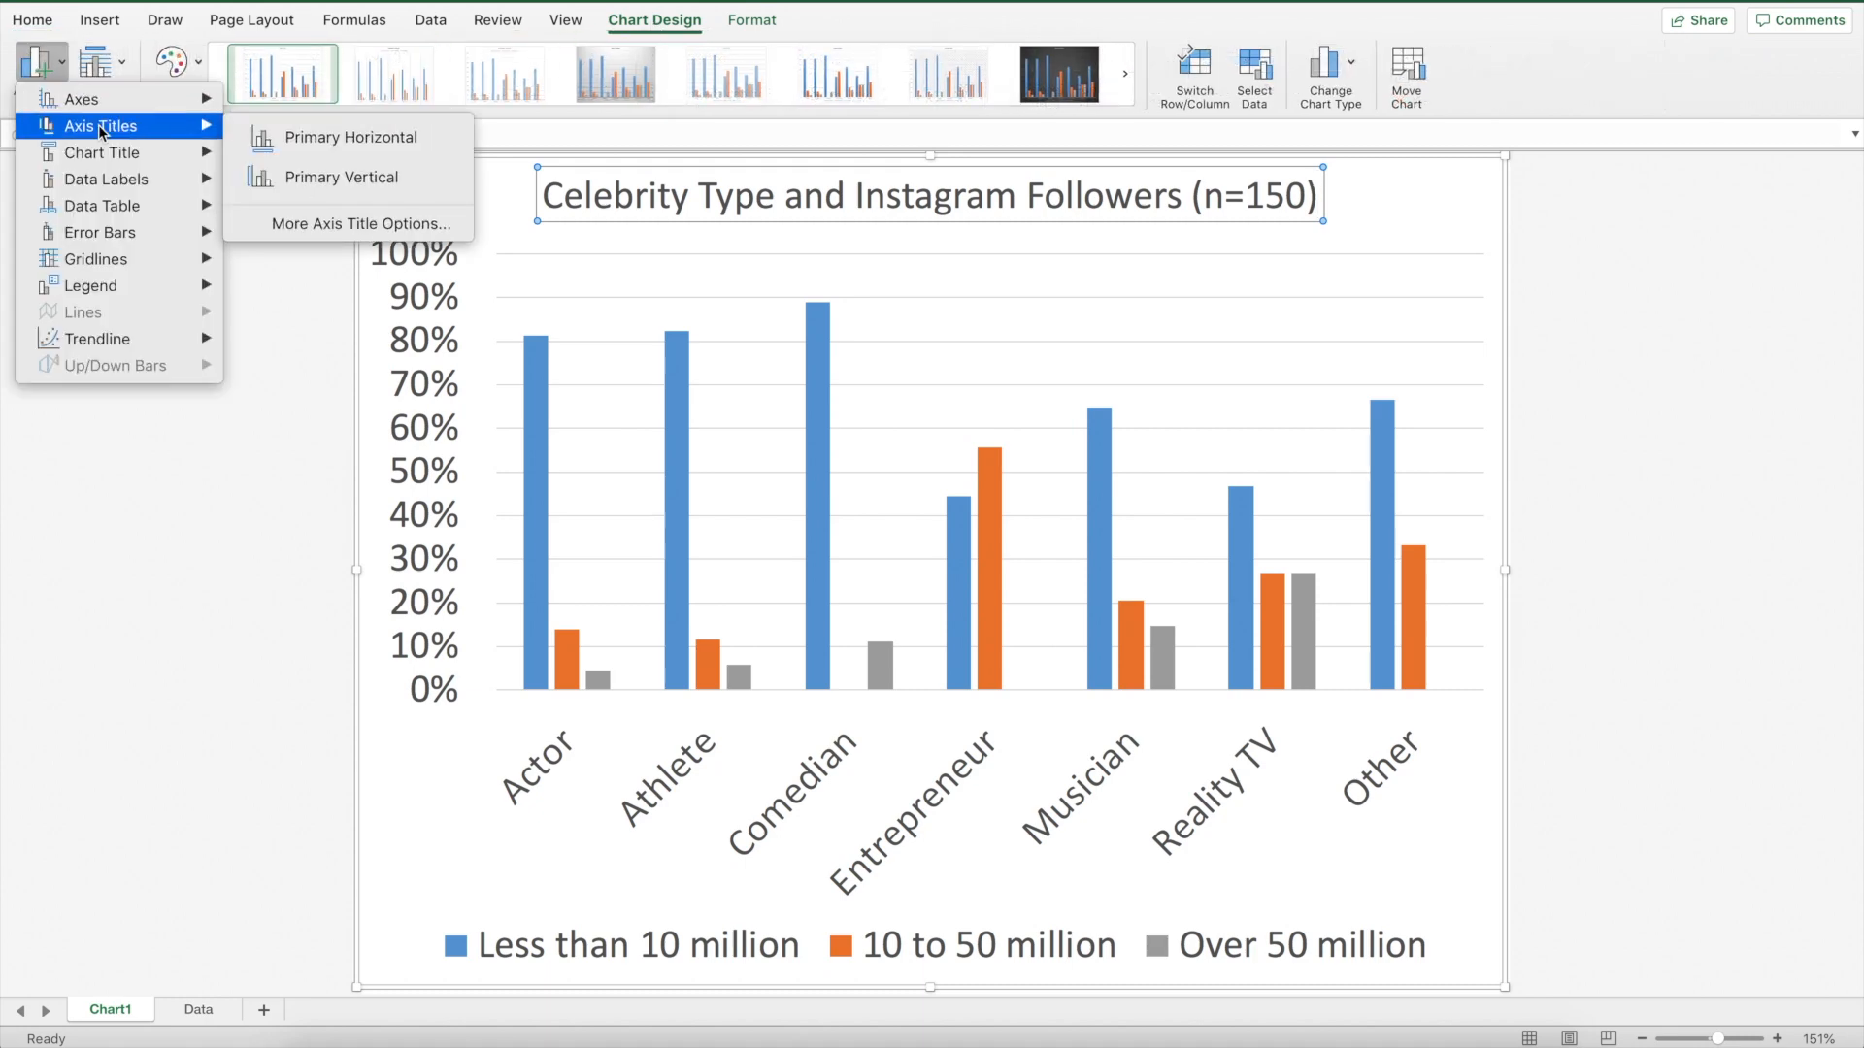
pyautogui.click(284, 183)
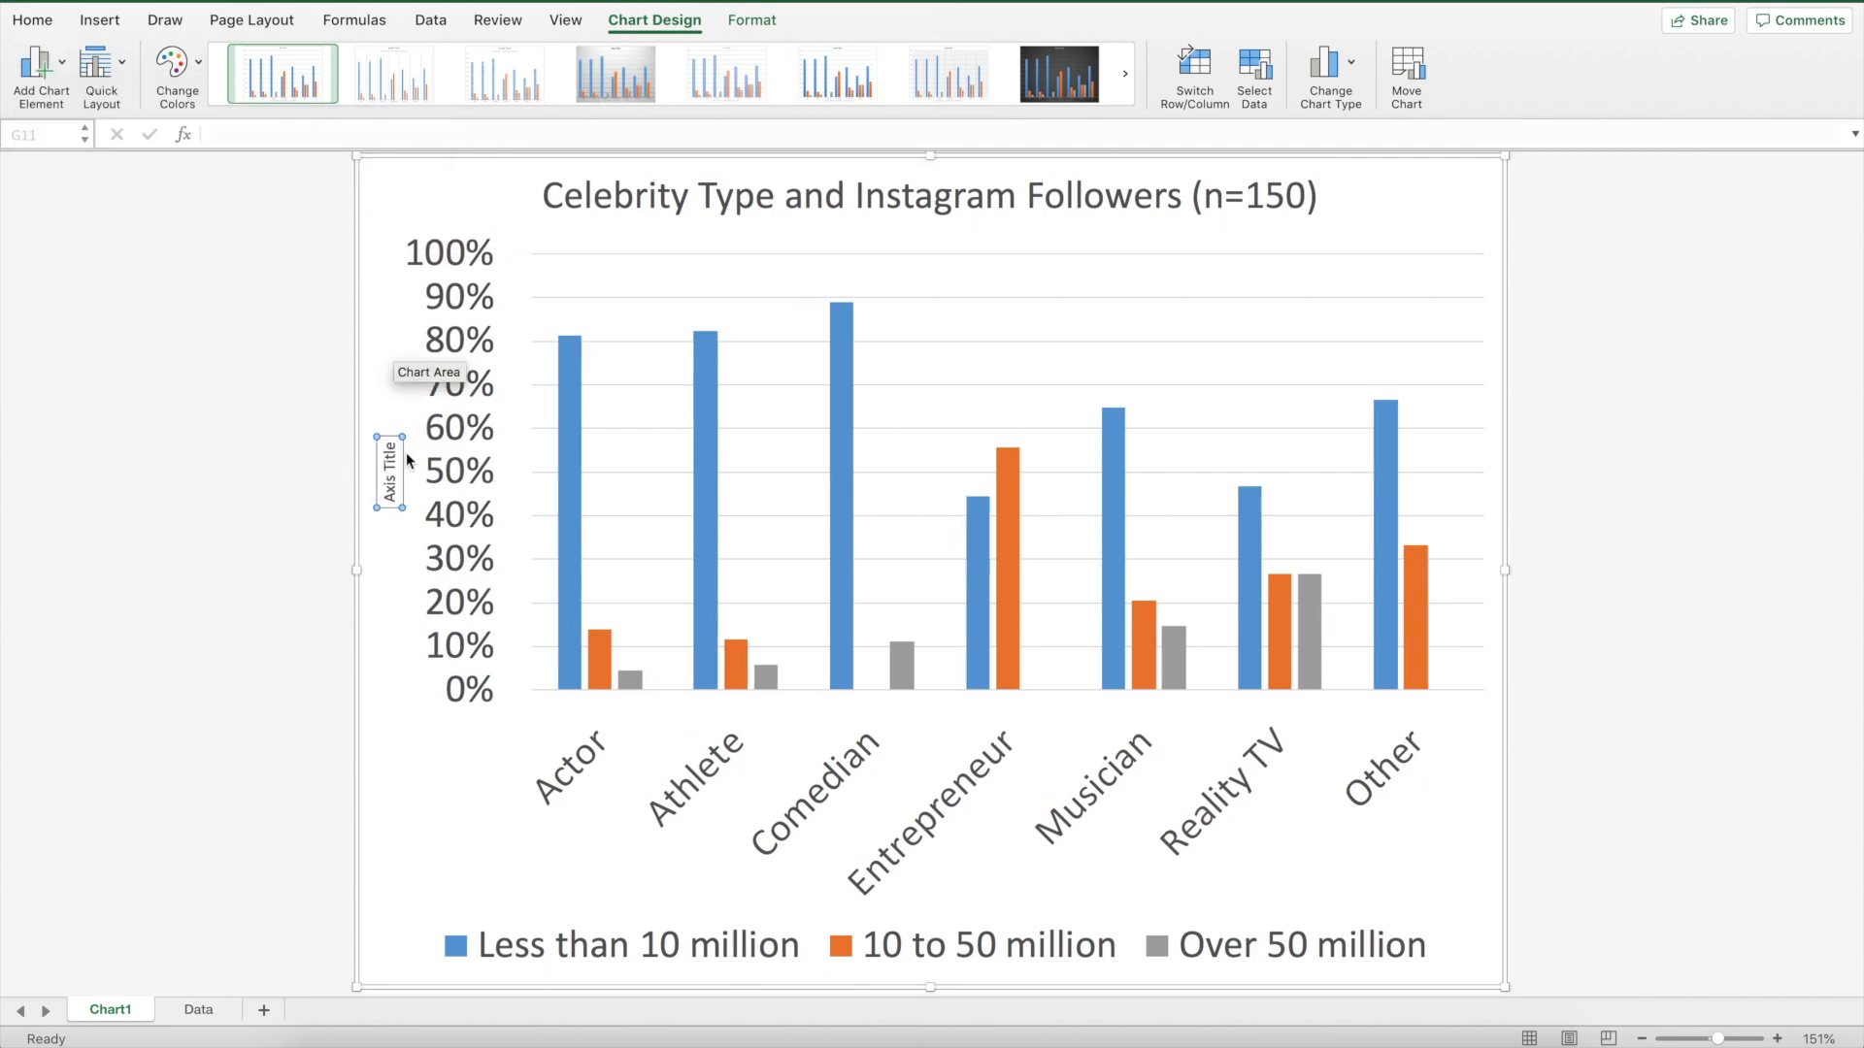
# Set the vertical axis title's font size to 24
pyautogui.click(32, 19)
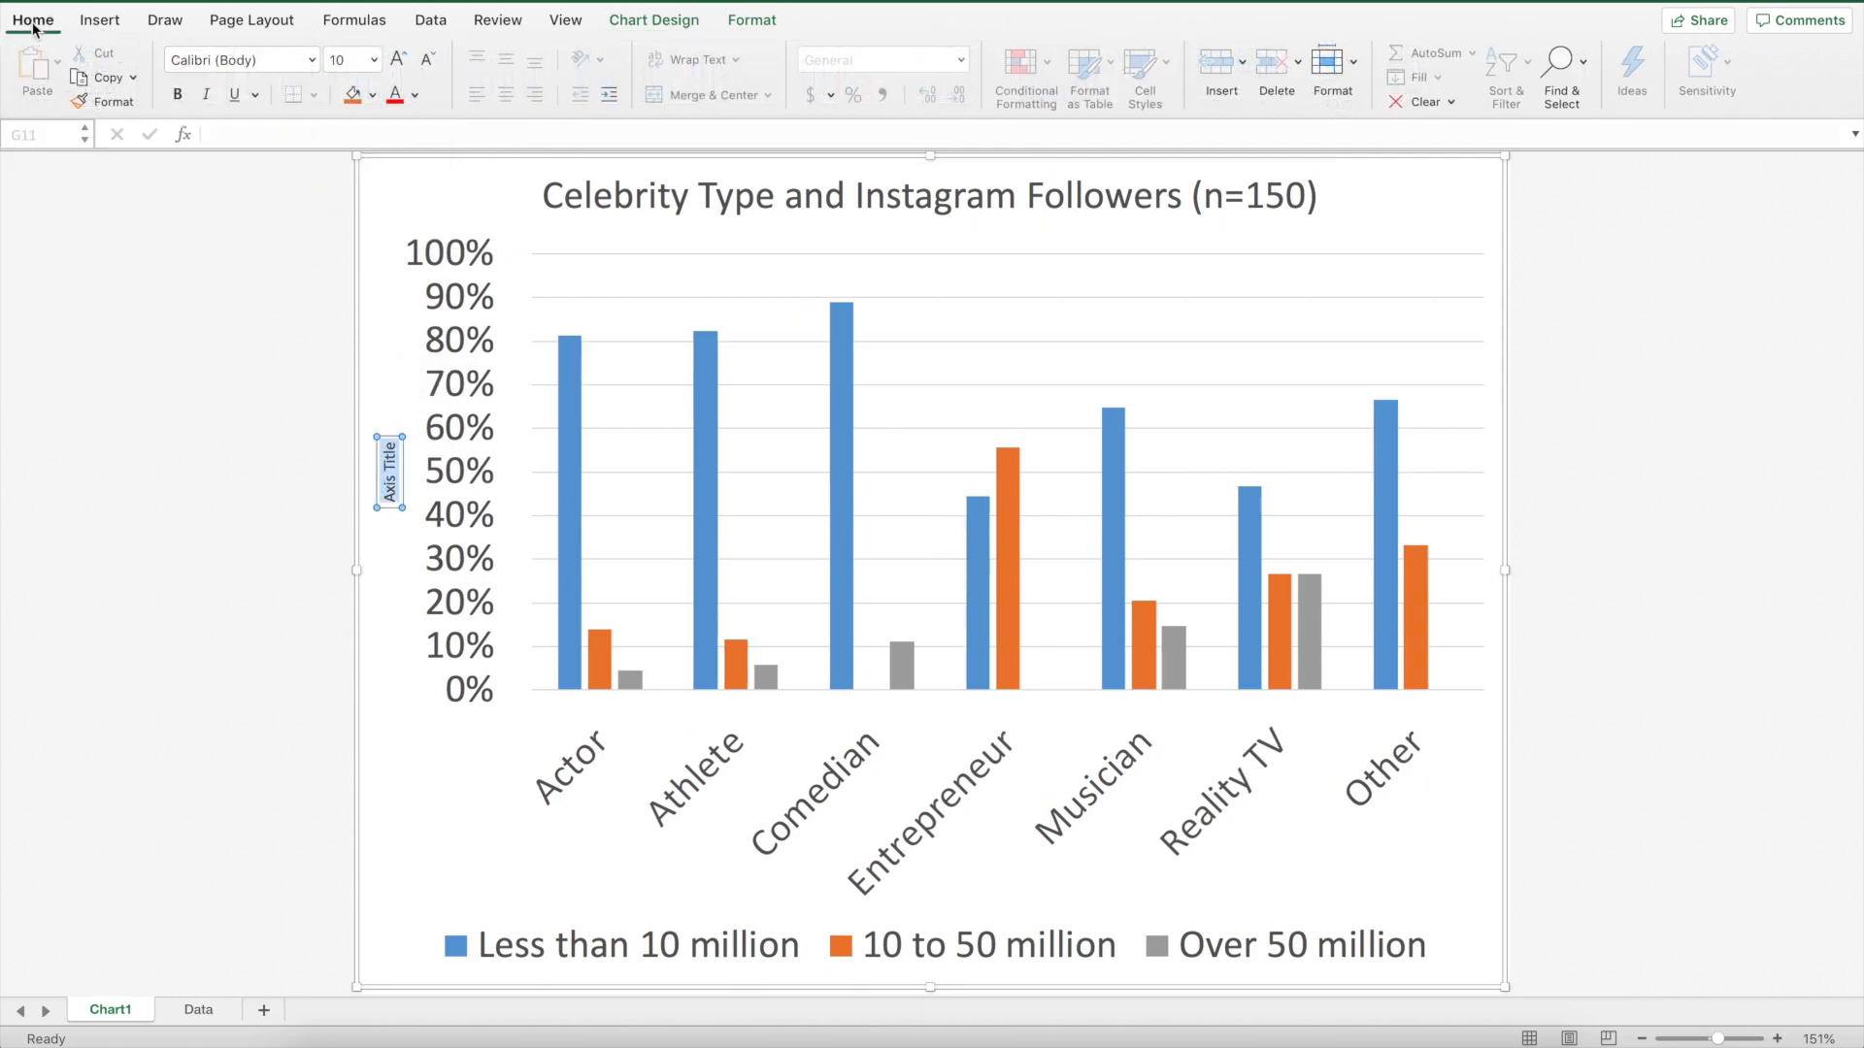
pyautogui.click(372, 60)
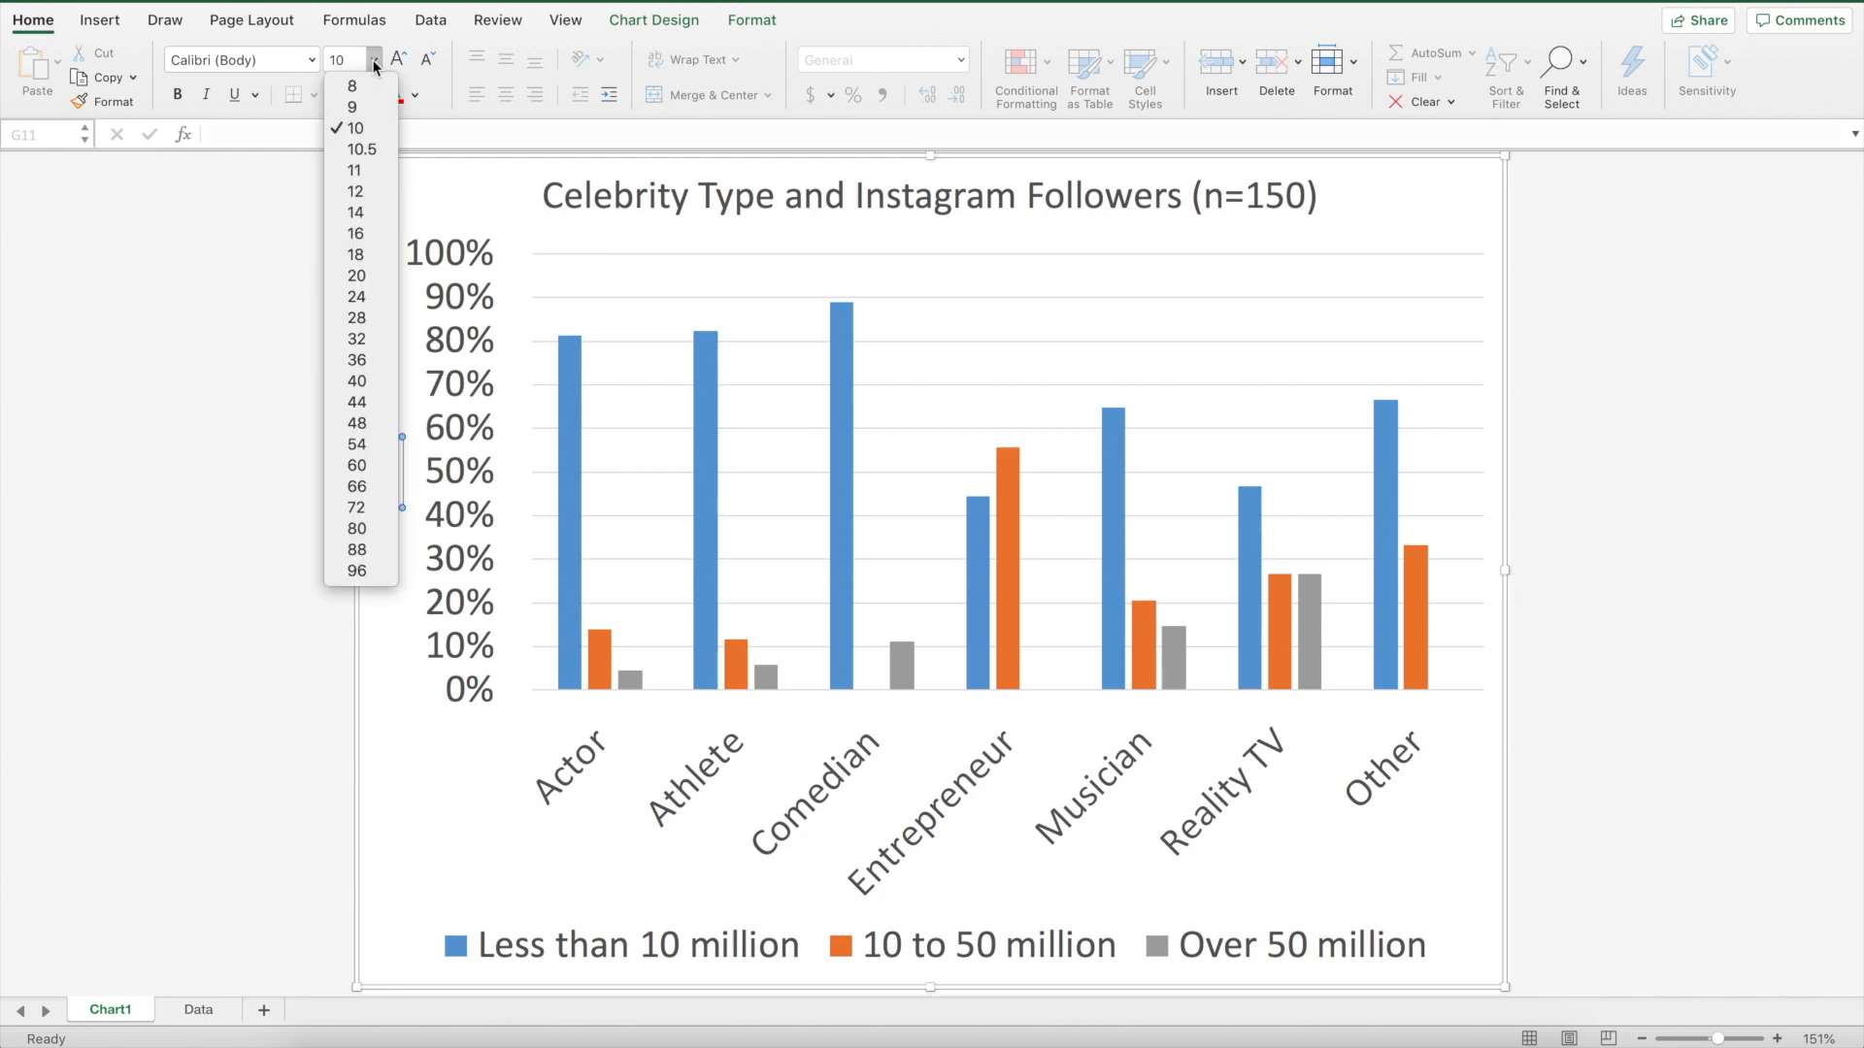
pyautogui.click(376, 300)
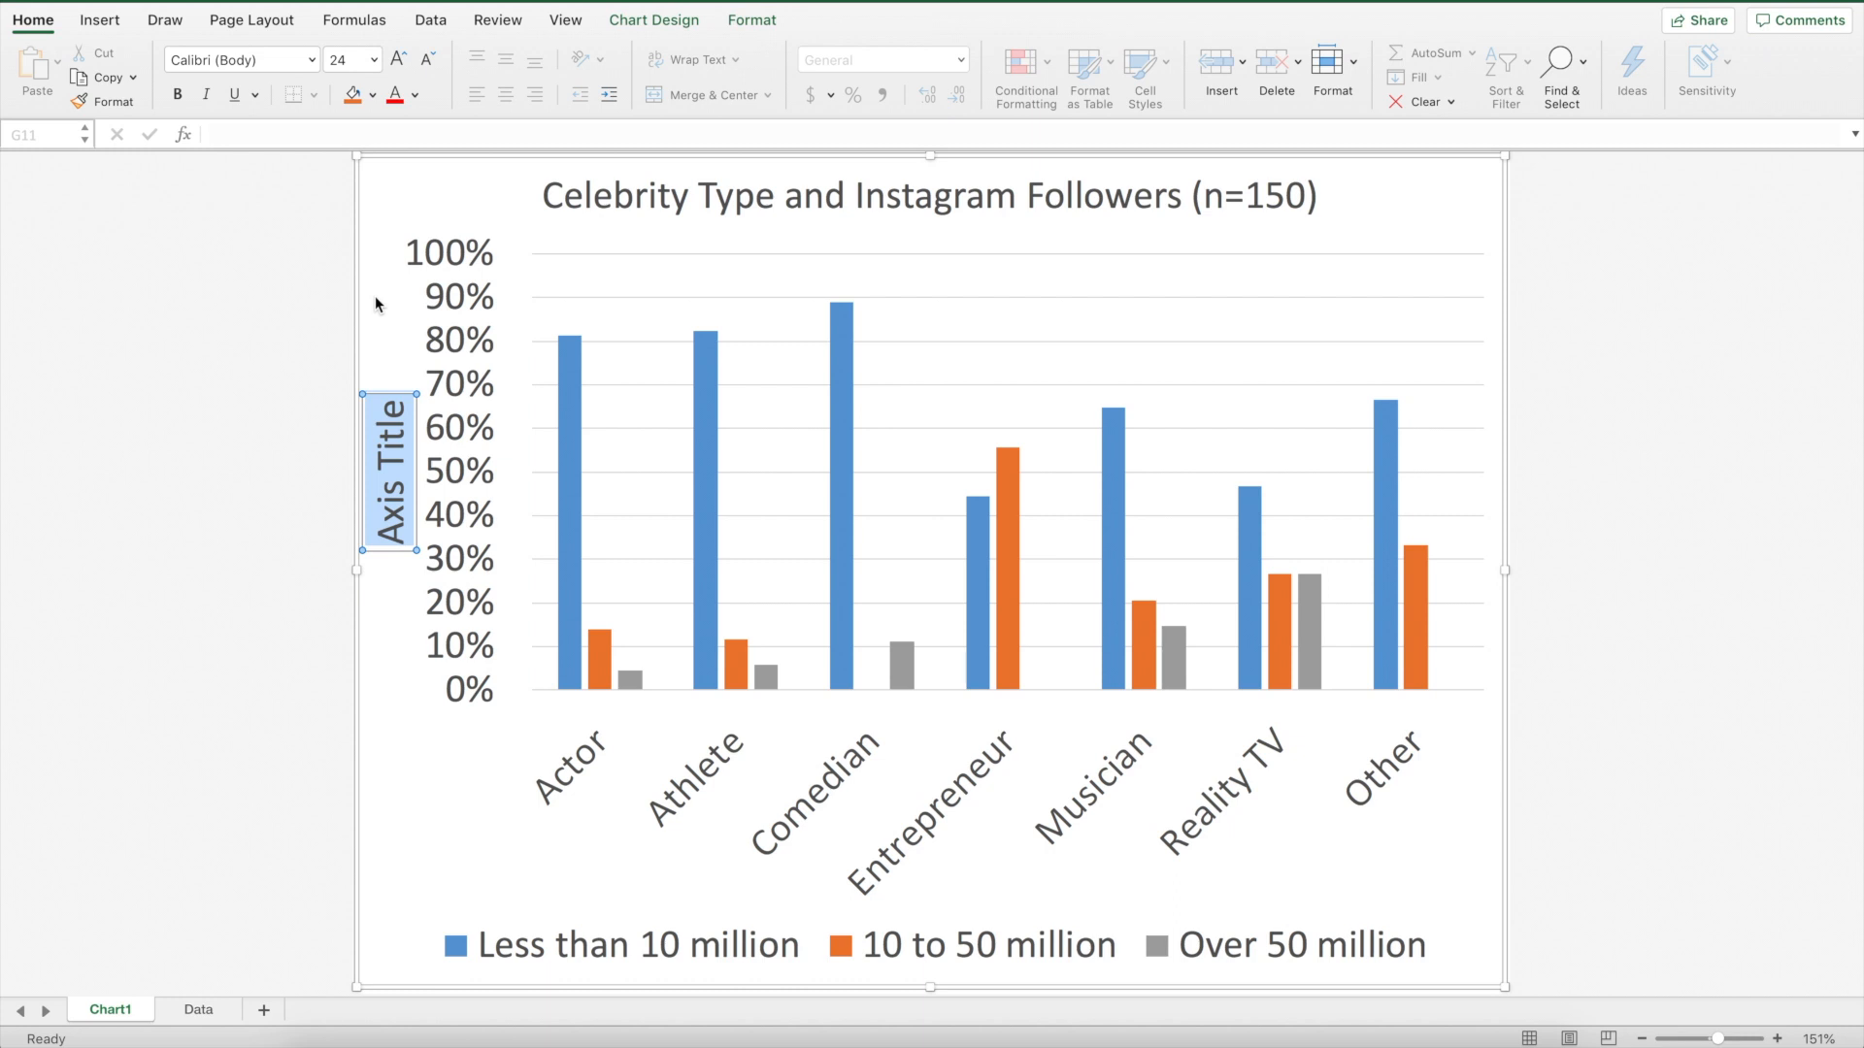
# Rename the vertical axis title to "% of Celebs by Number of Followers"
pyautogui.write('% of Cele')
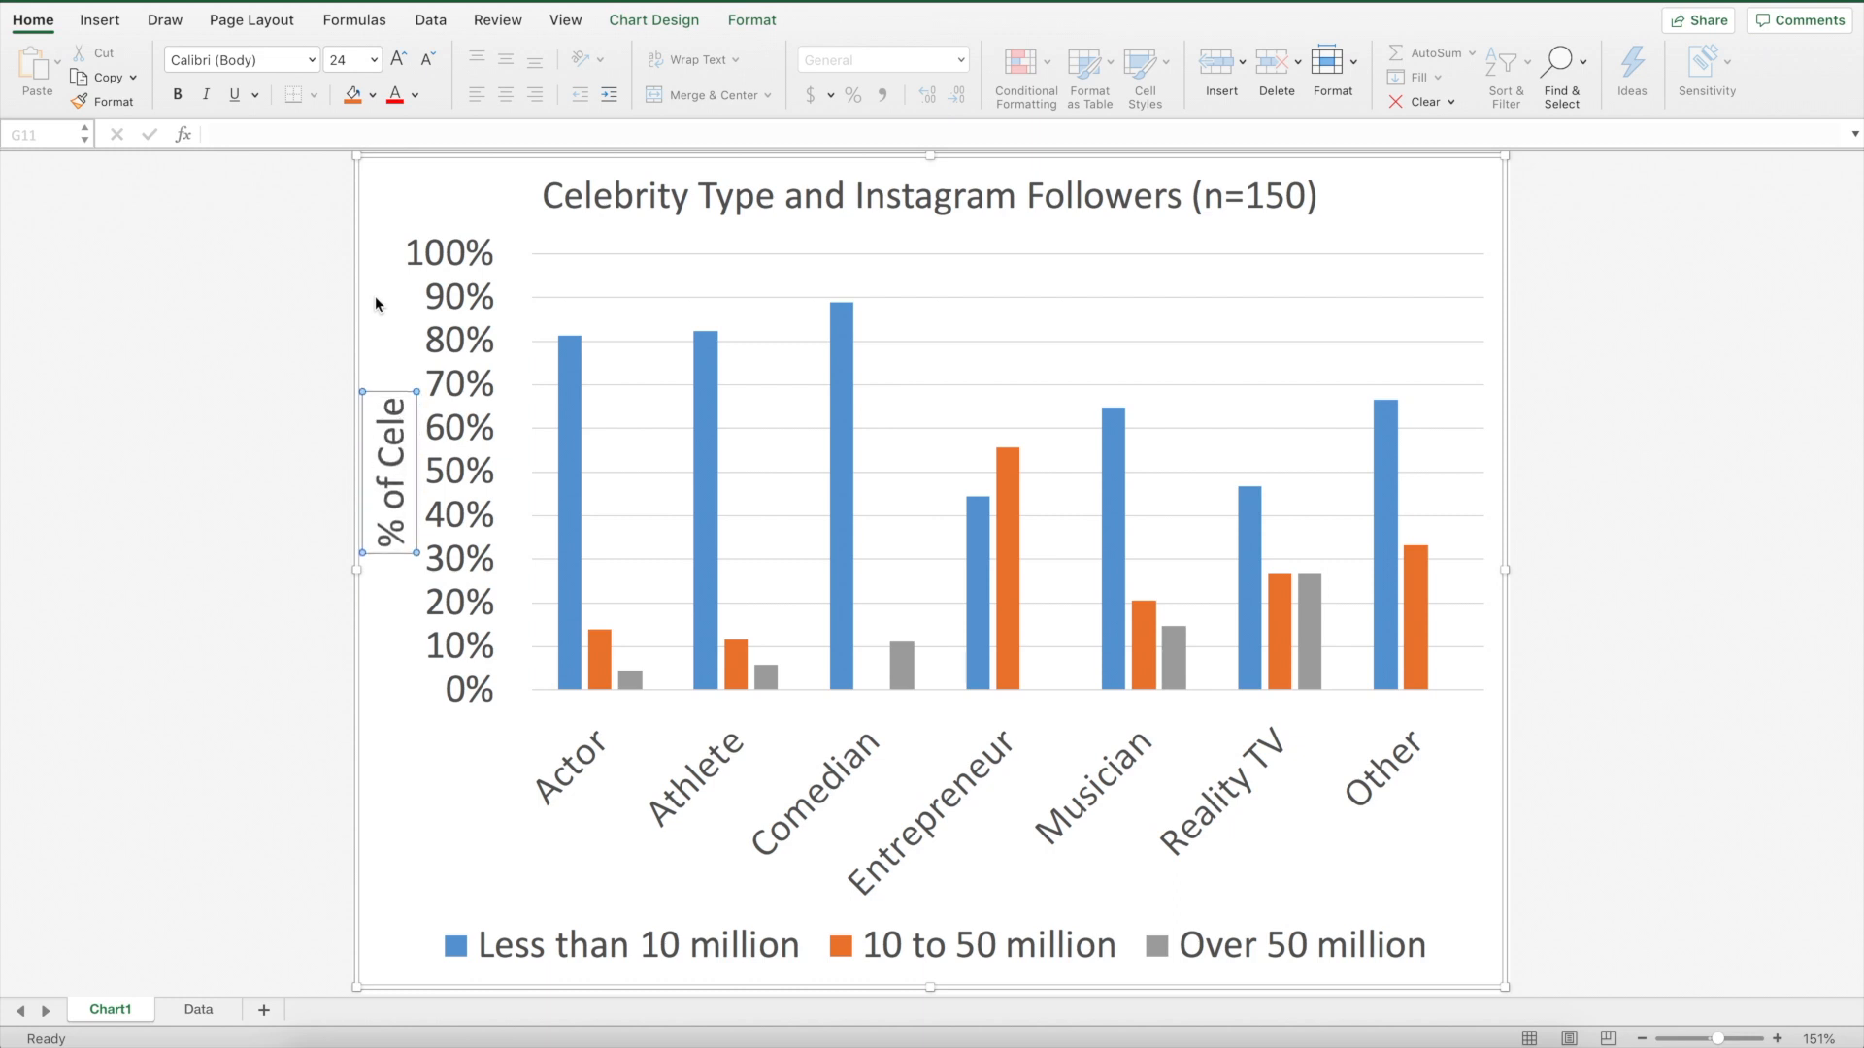
pyautogui.write('bs b')
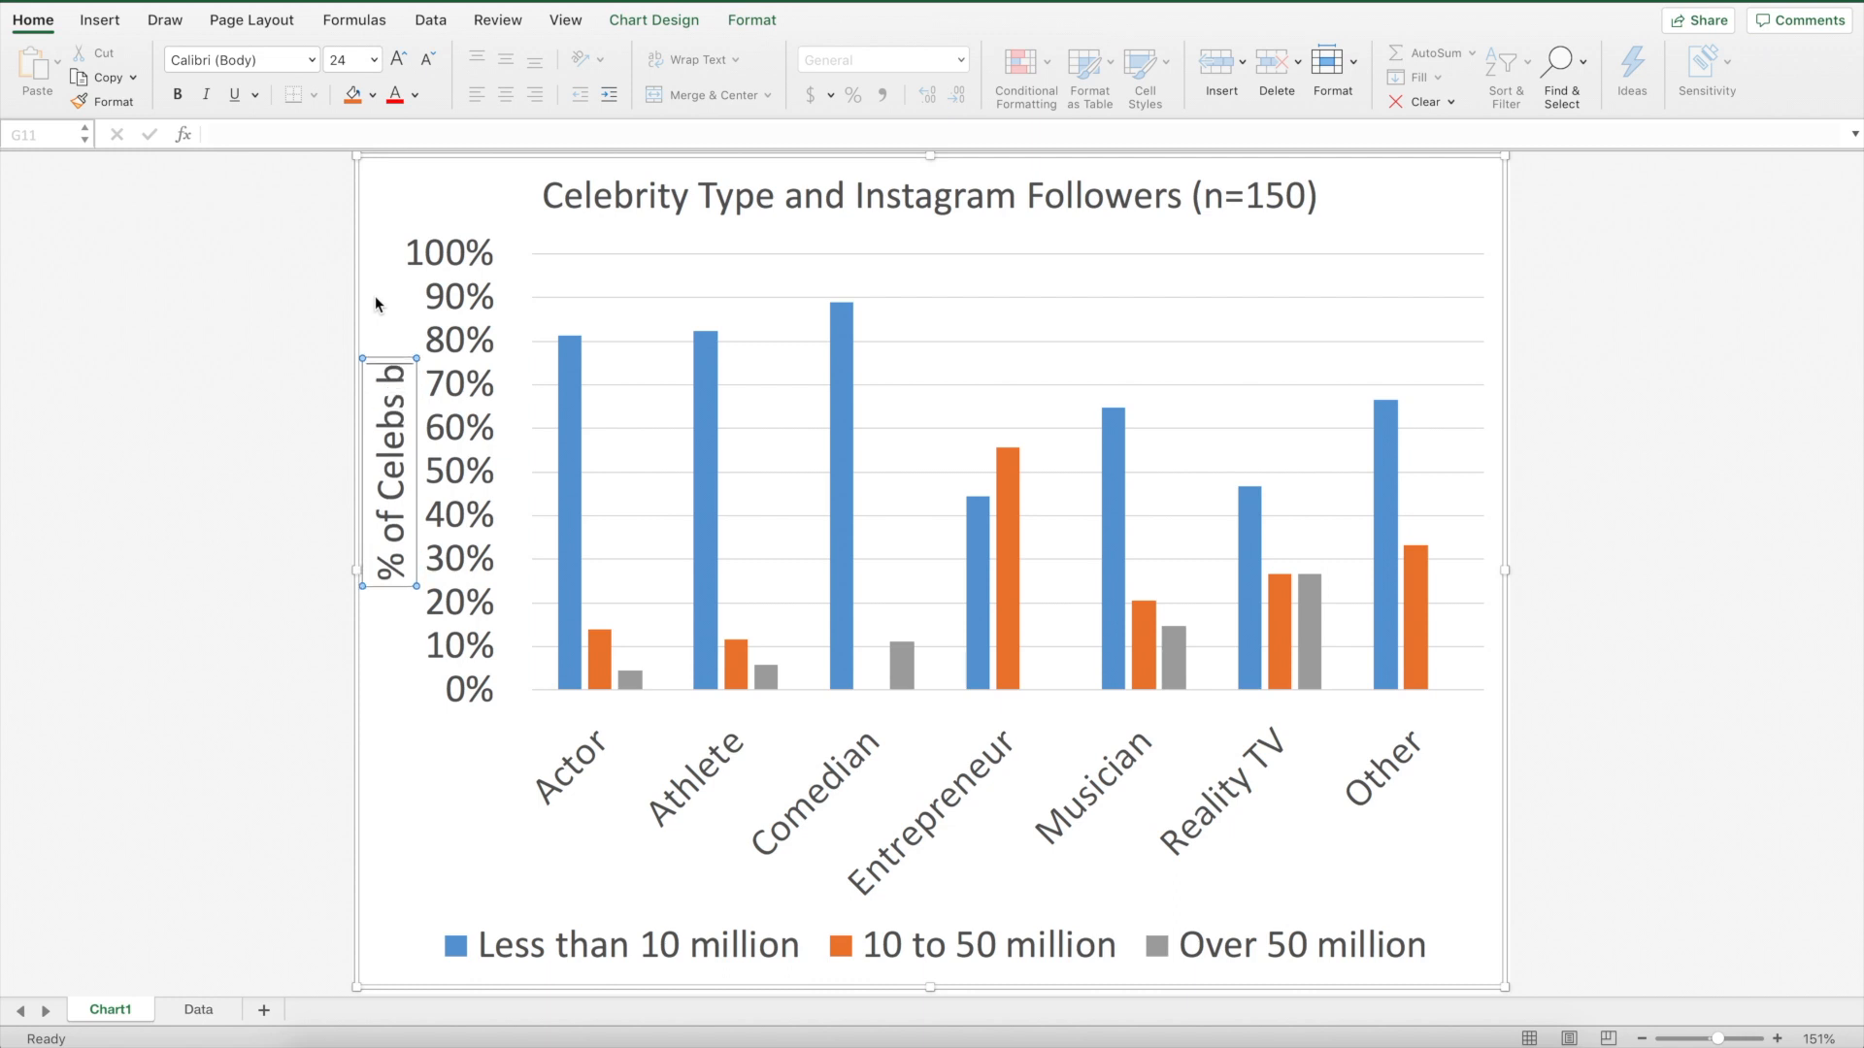
pyautogui.write('y')
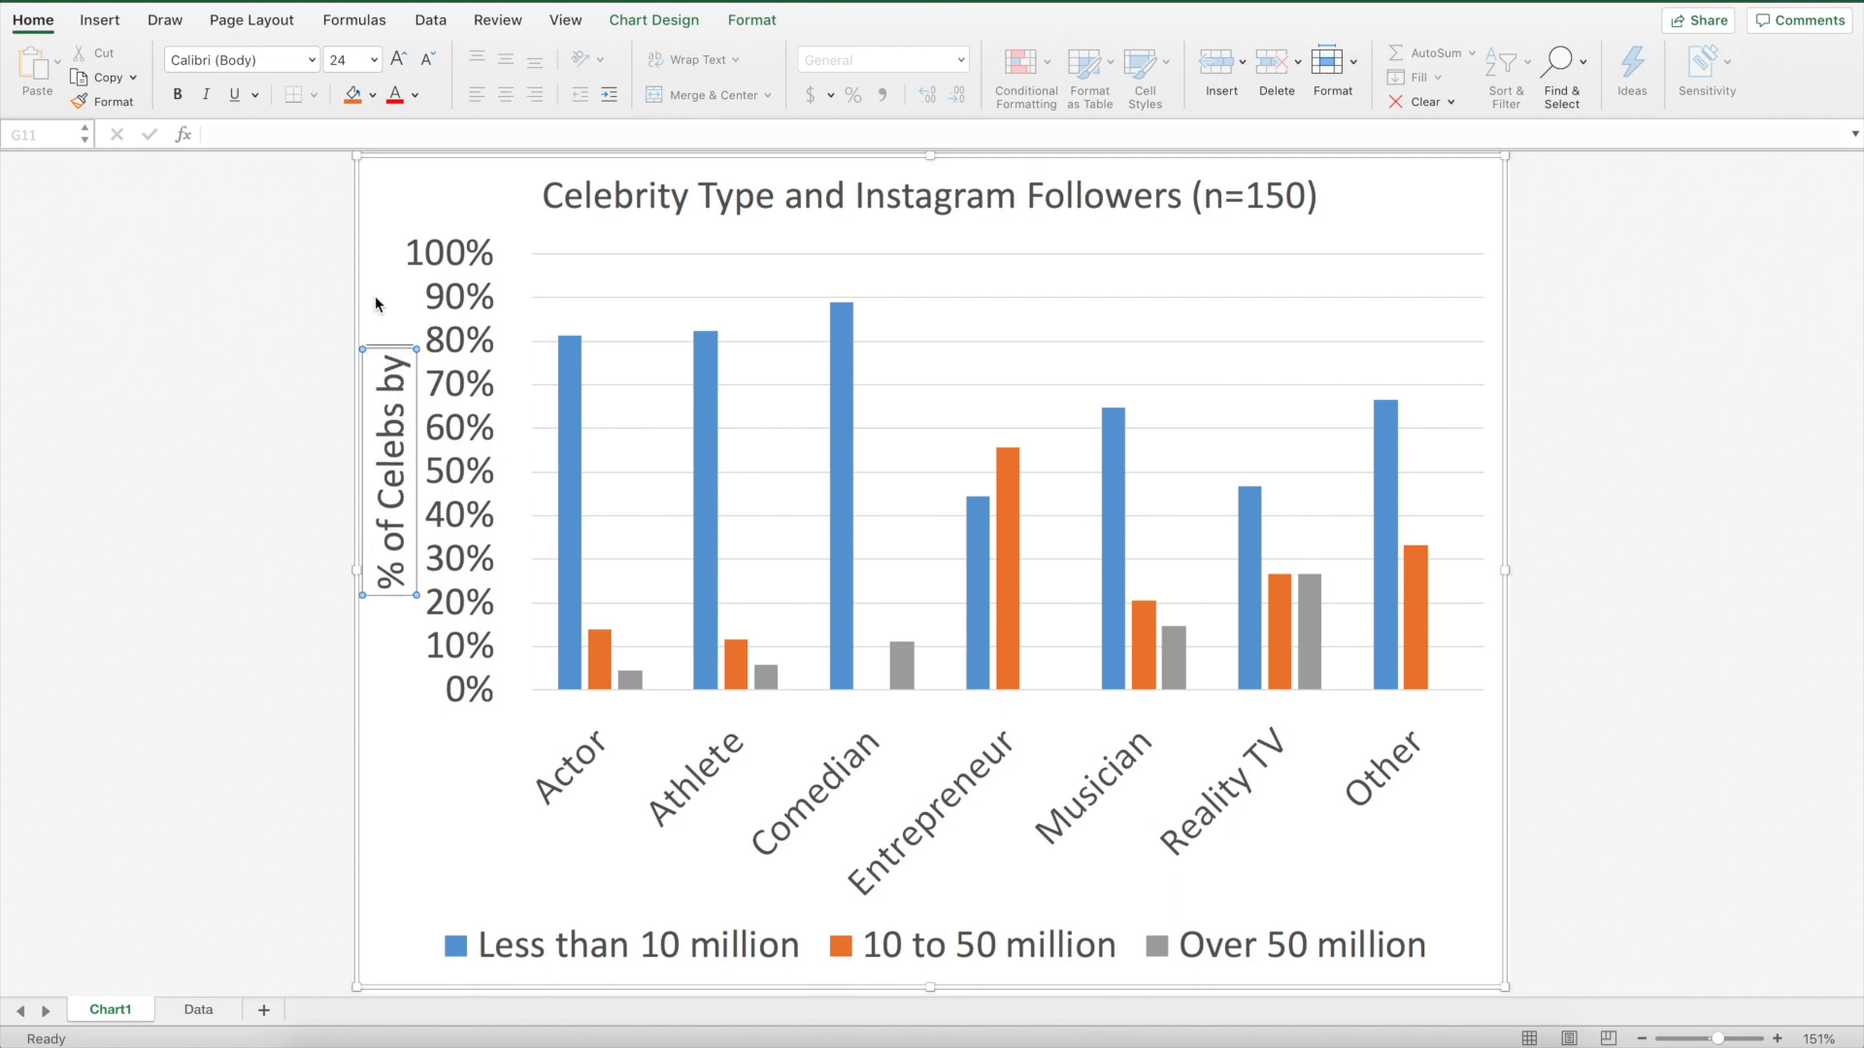
pyautogui.write(' Numb')
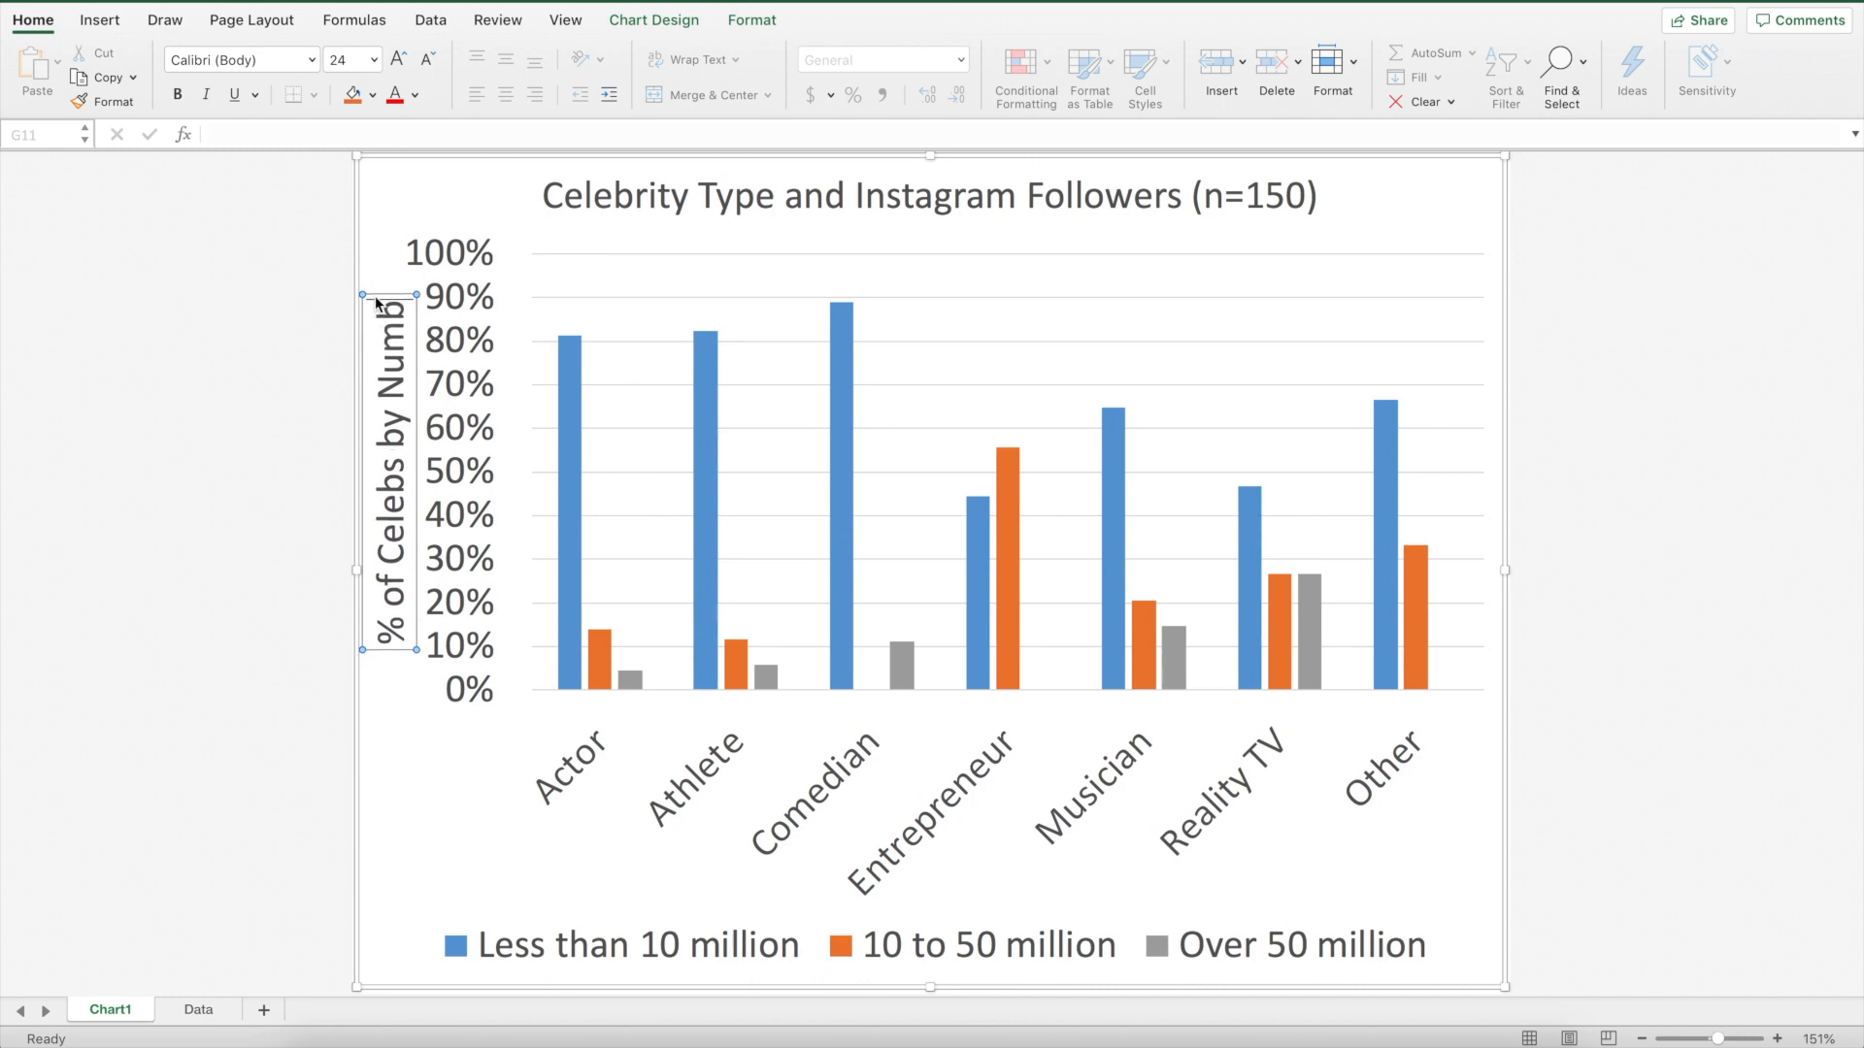
pyautogui.write('er of Follo')
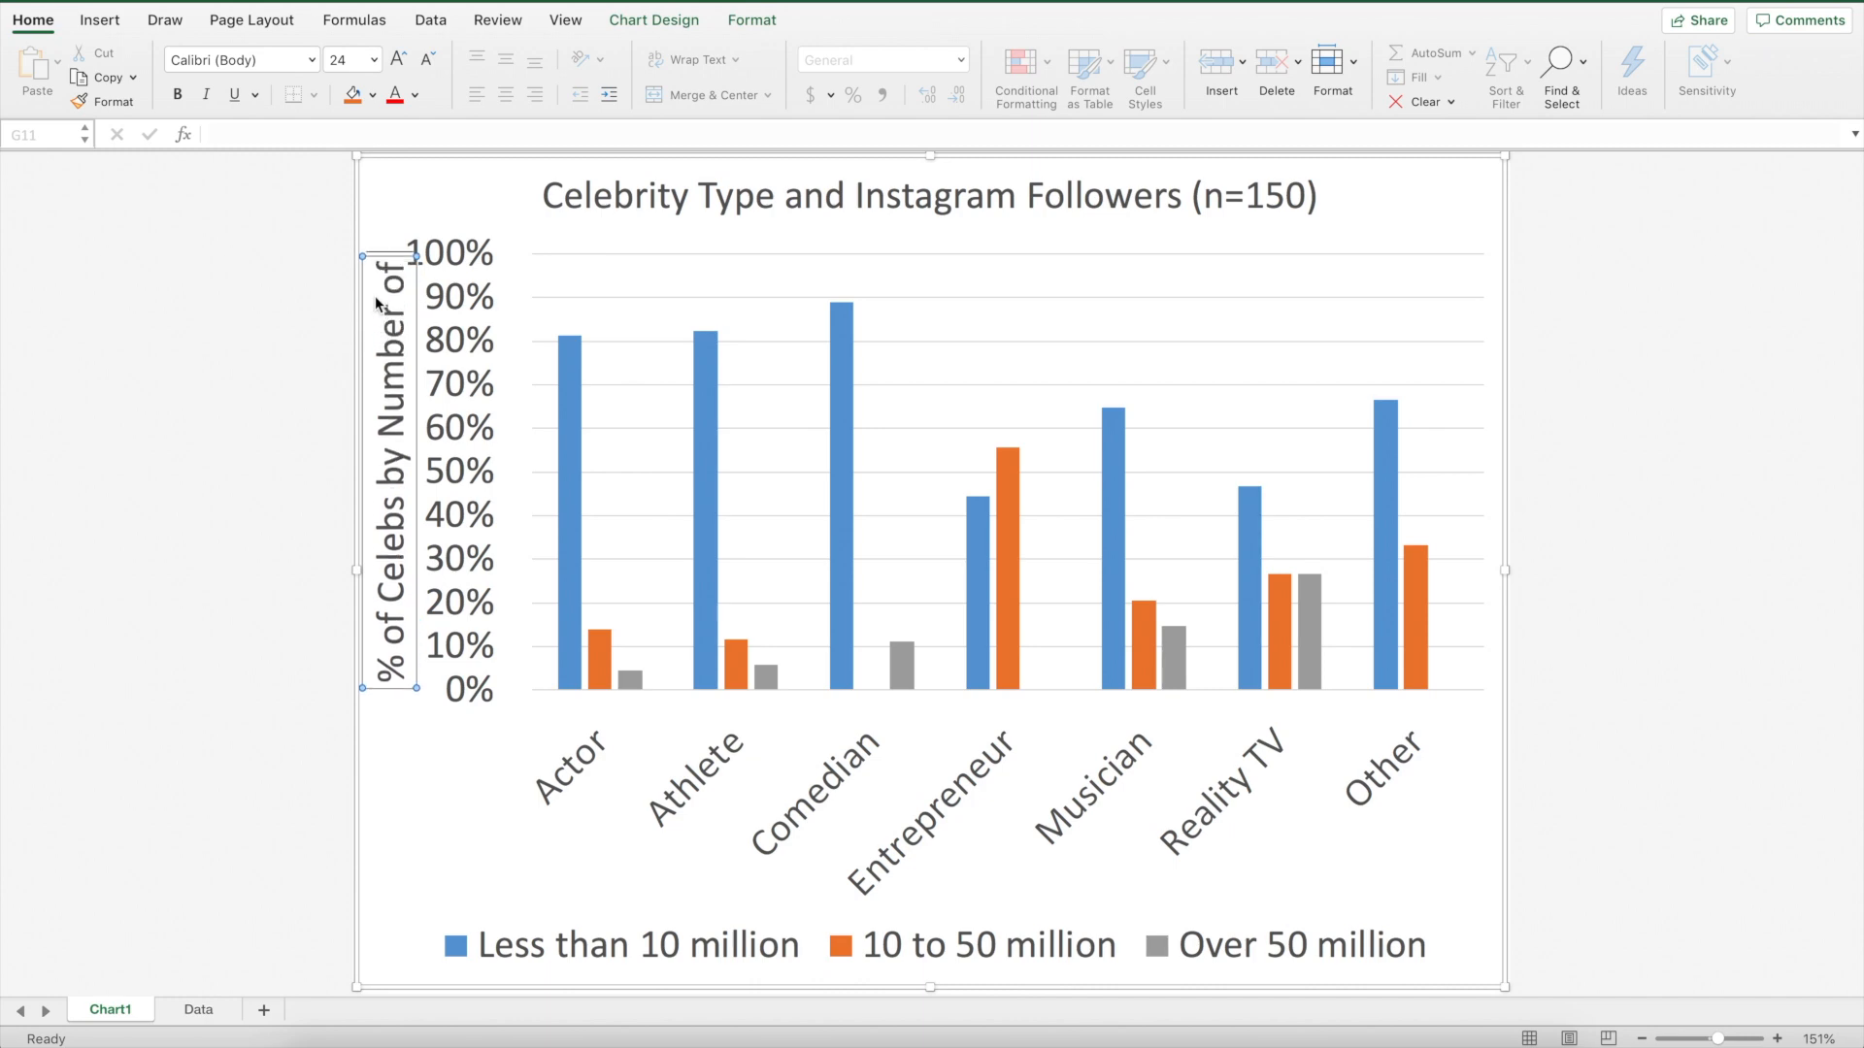
pyautogui.write('wers')
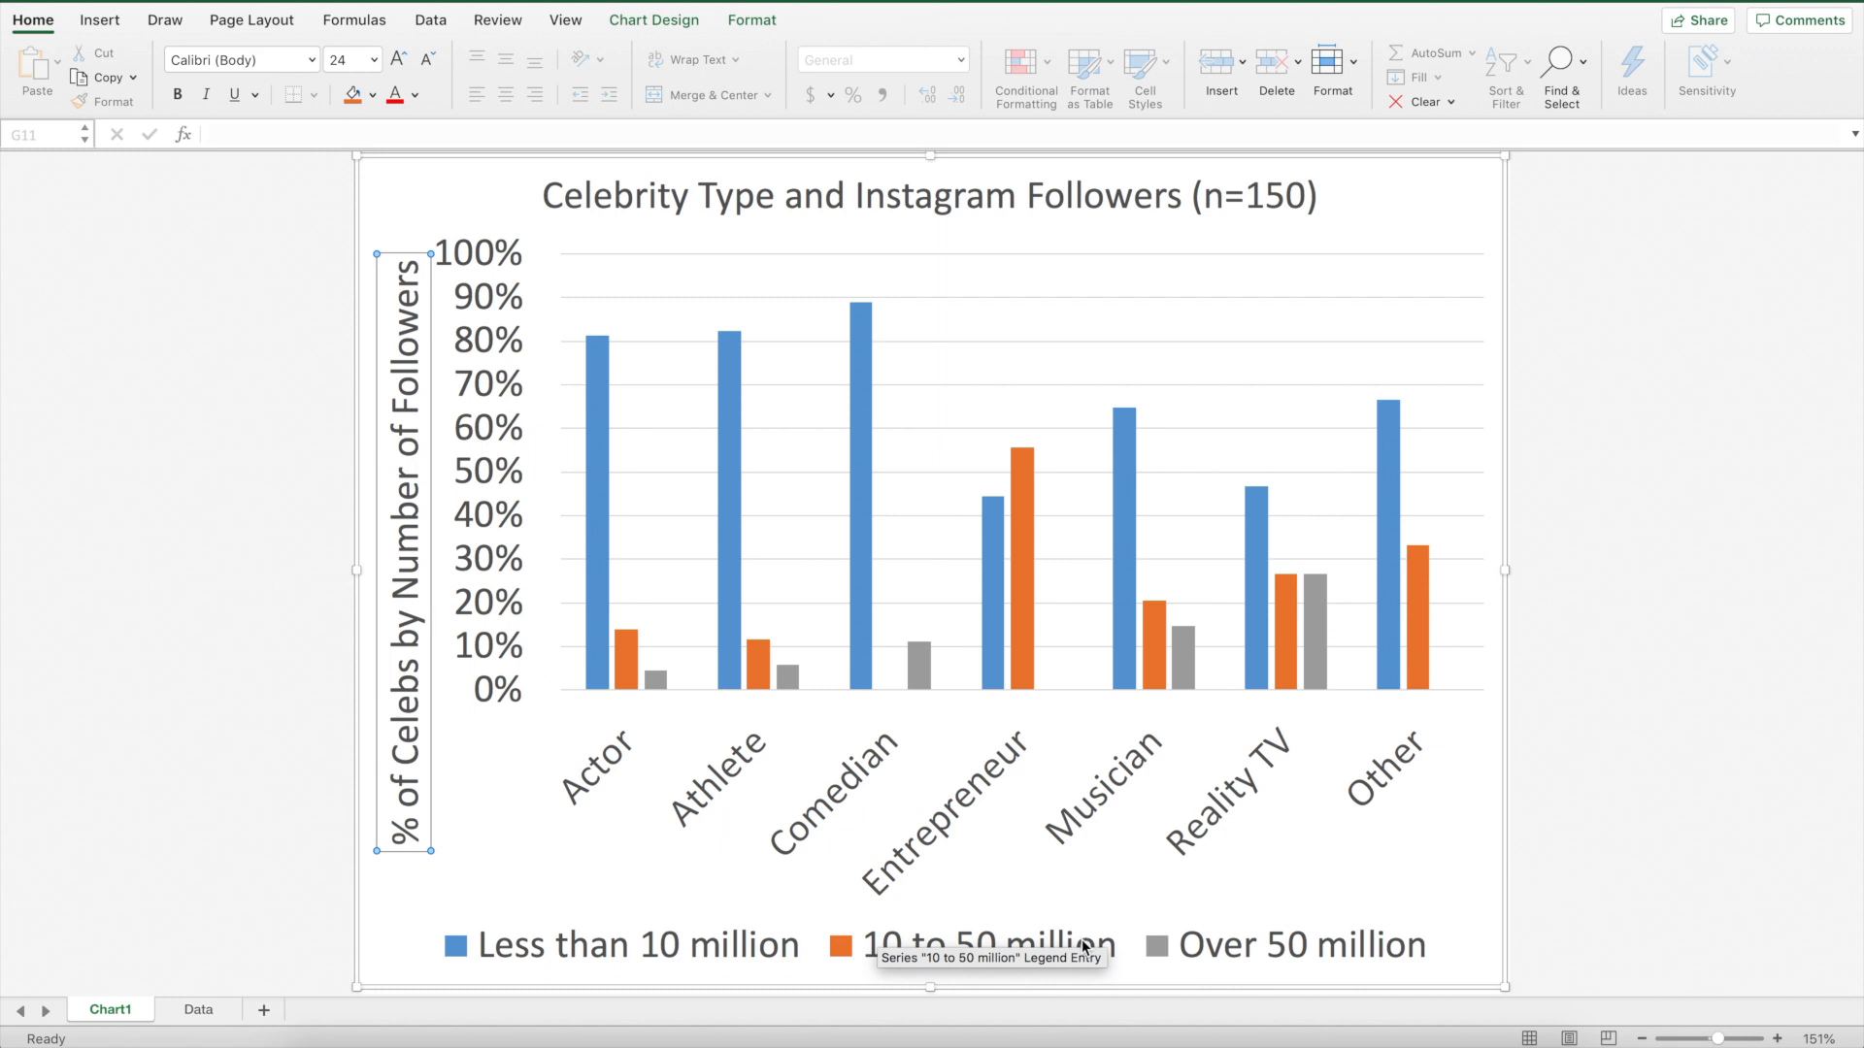
pyautogui.moveTo(654, 675)
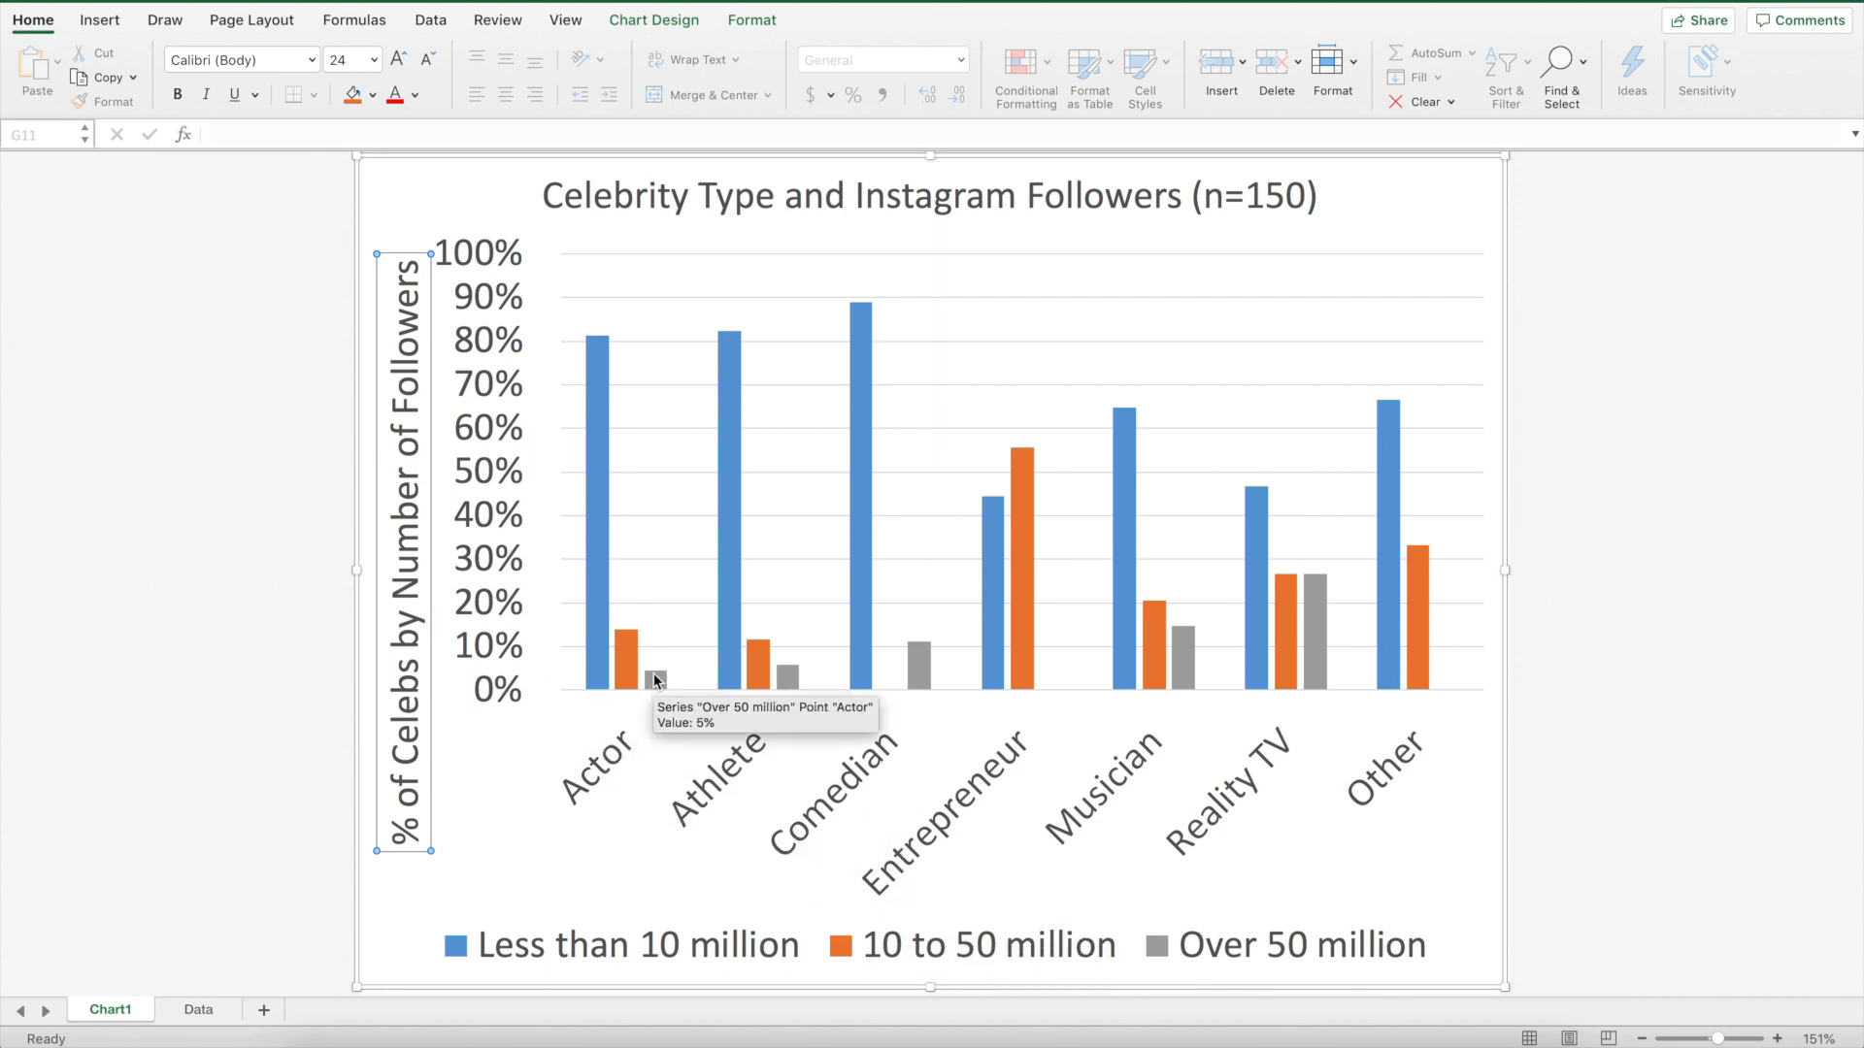